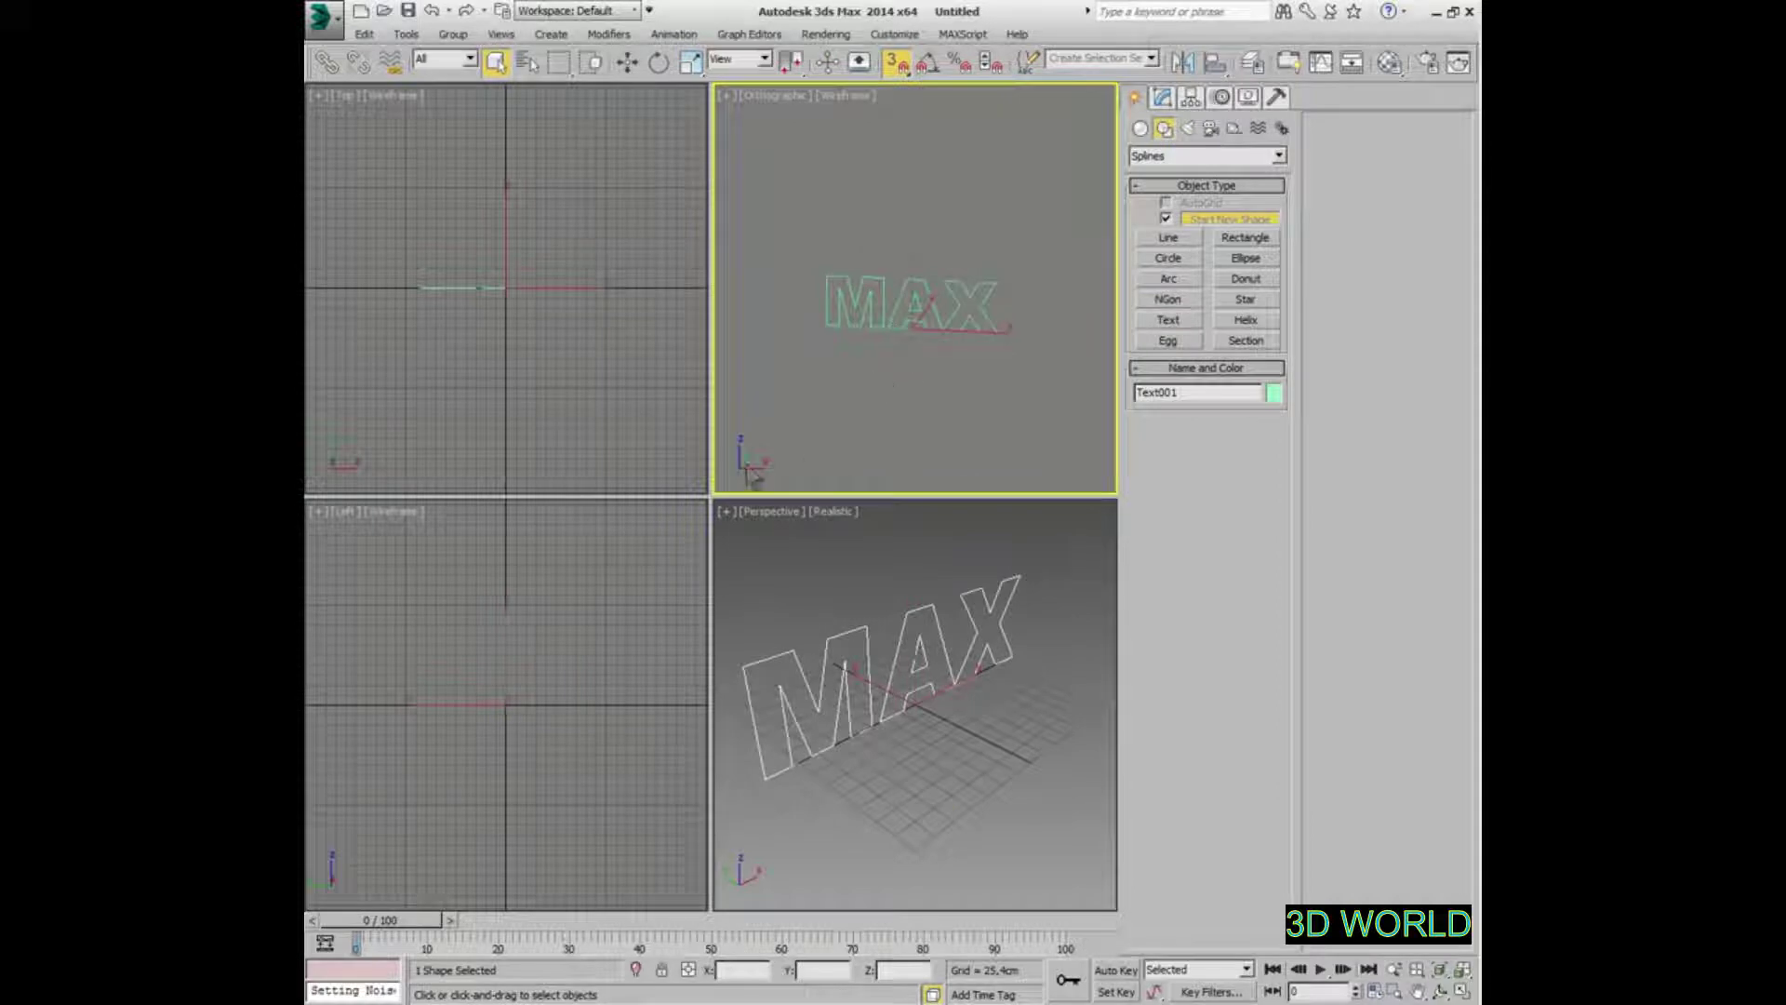
Maximize the orthographic viewport that shows the MAX text outline
{"action": "left_click_drag", "start_coordinate": [718, 491], "coordinate": [657, 559]}
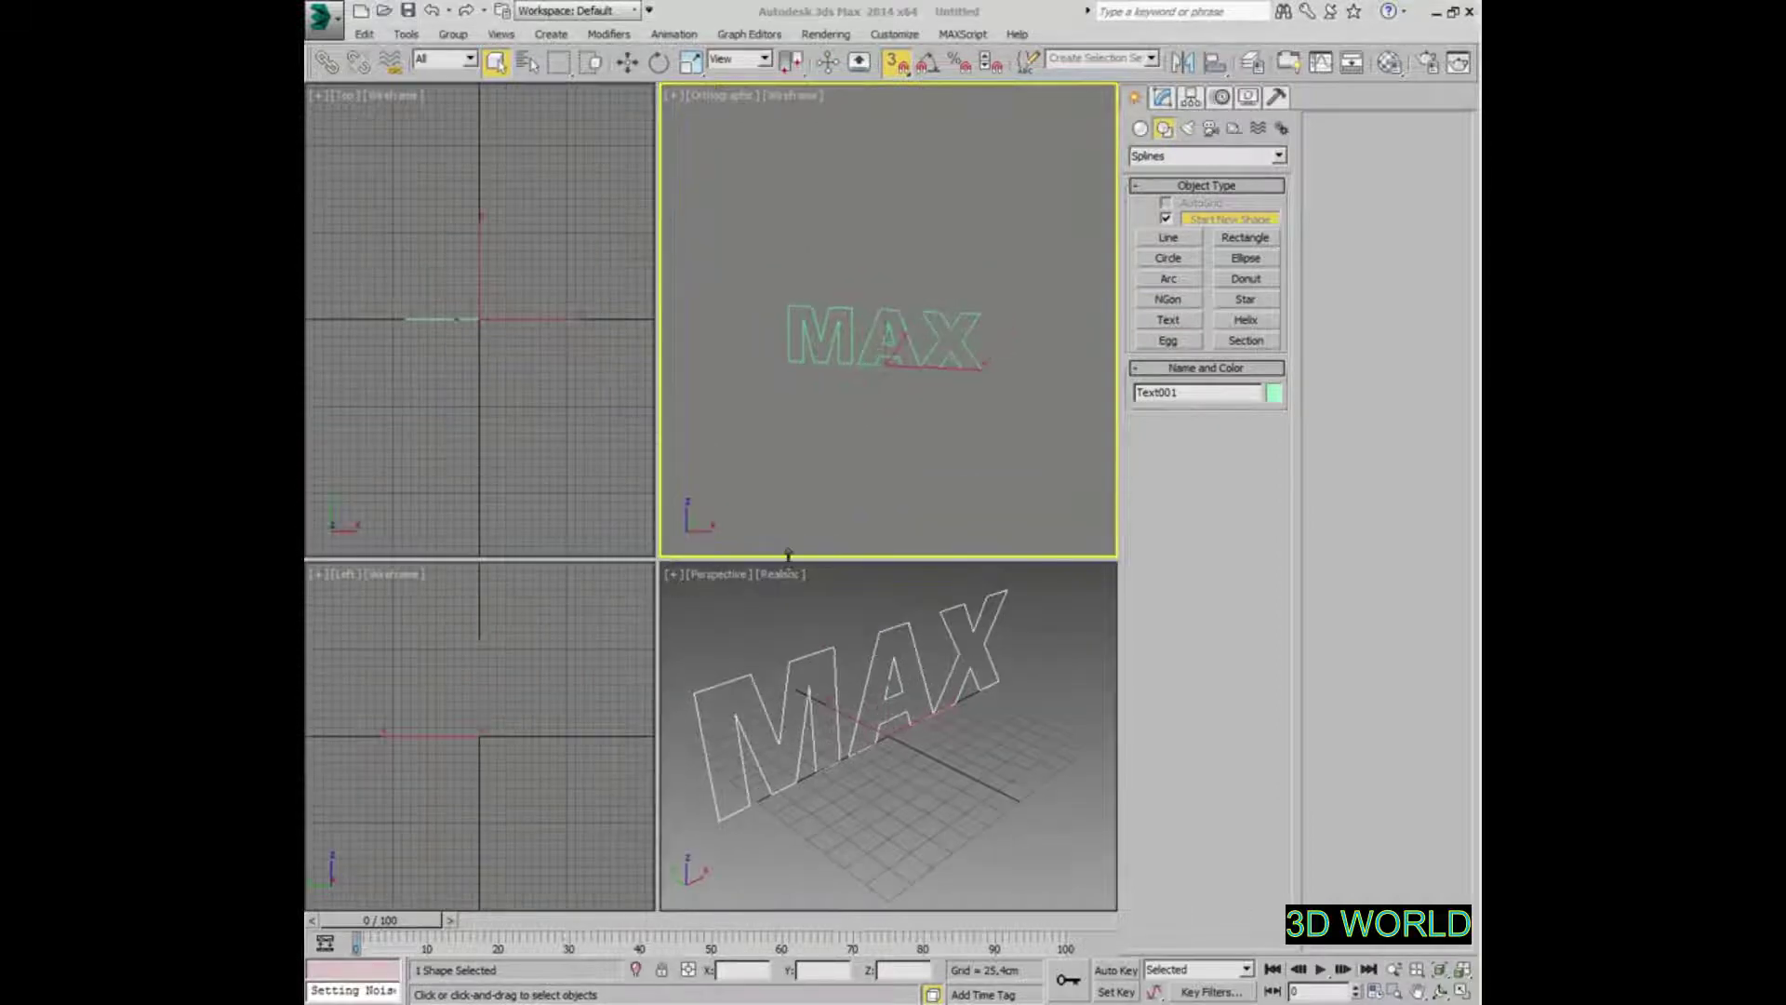
{"action": "middle_click_drag", "start_coordinate": [847, 439], "coordinate": [822, 477]}
{"action": "key", "text": "alt+w"}
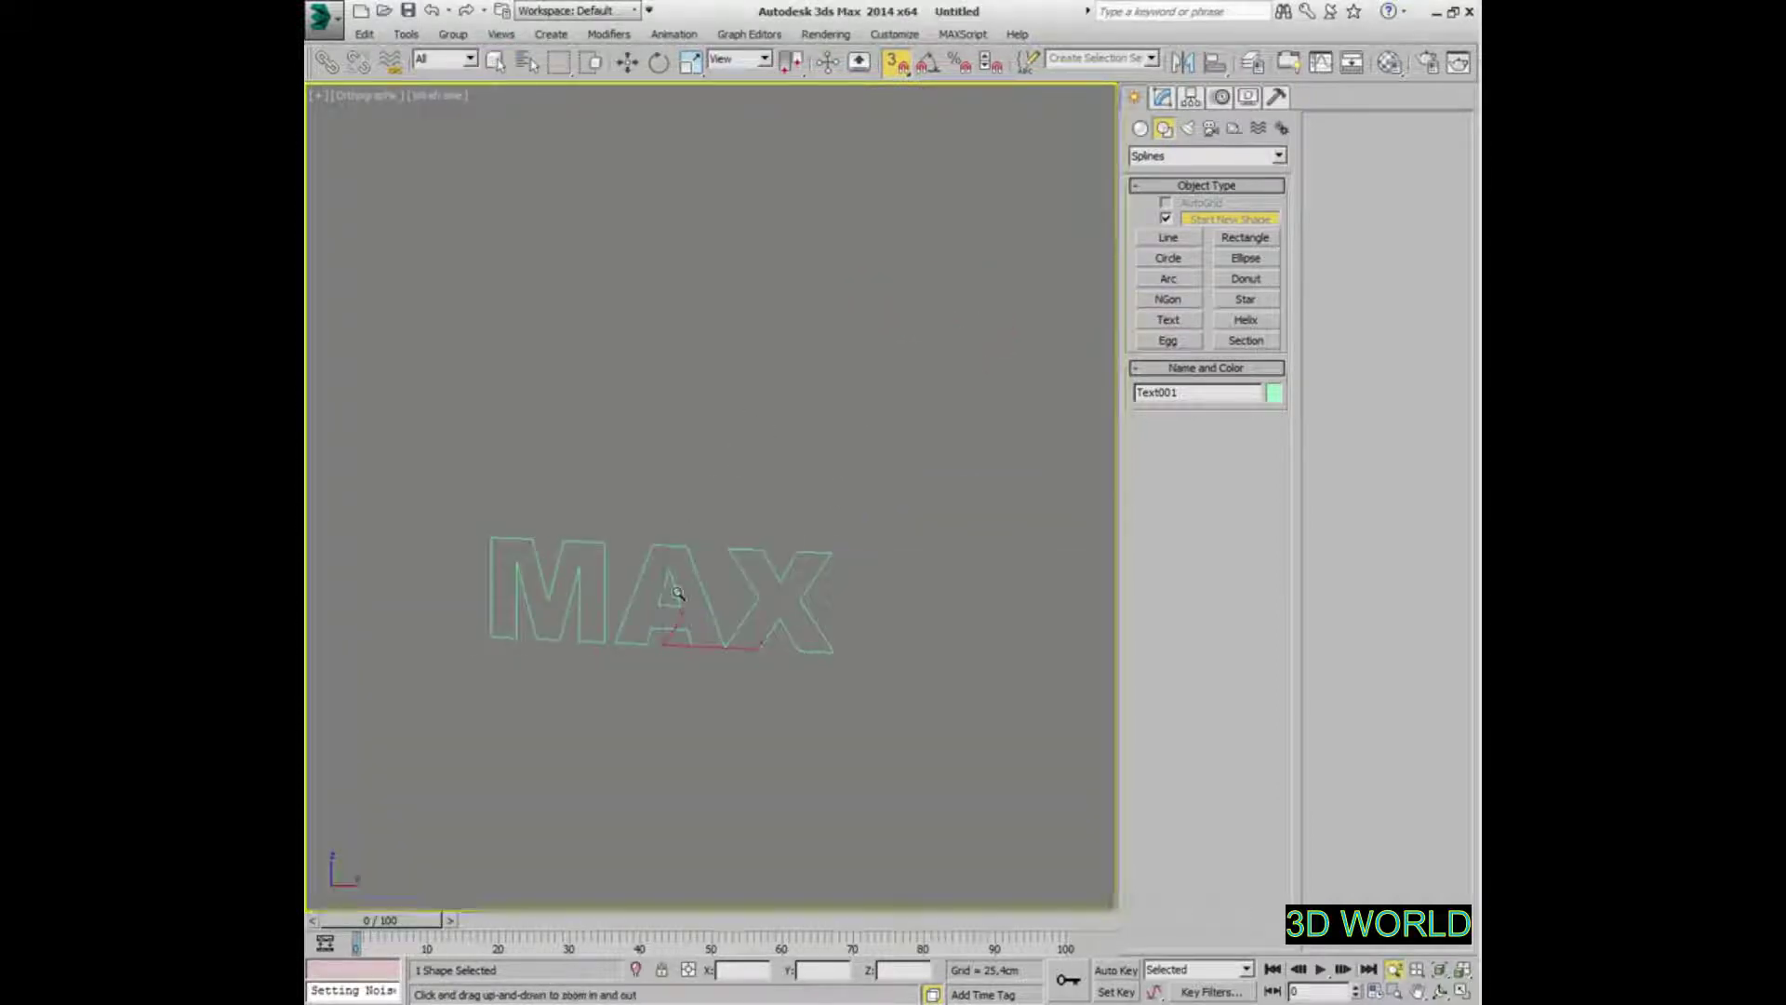
{"action": "scroll", "coordinate": [703, 561], "scroll_direction": "up", "scroll_amount": 3}
Add an Extrude modifier to the MAX text with an amount of 100 cm
{"action": "left_click", "coordinate": [1162, 97]}
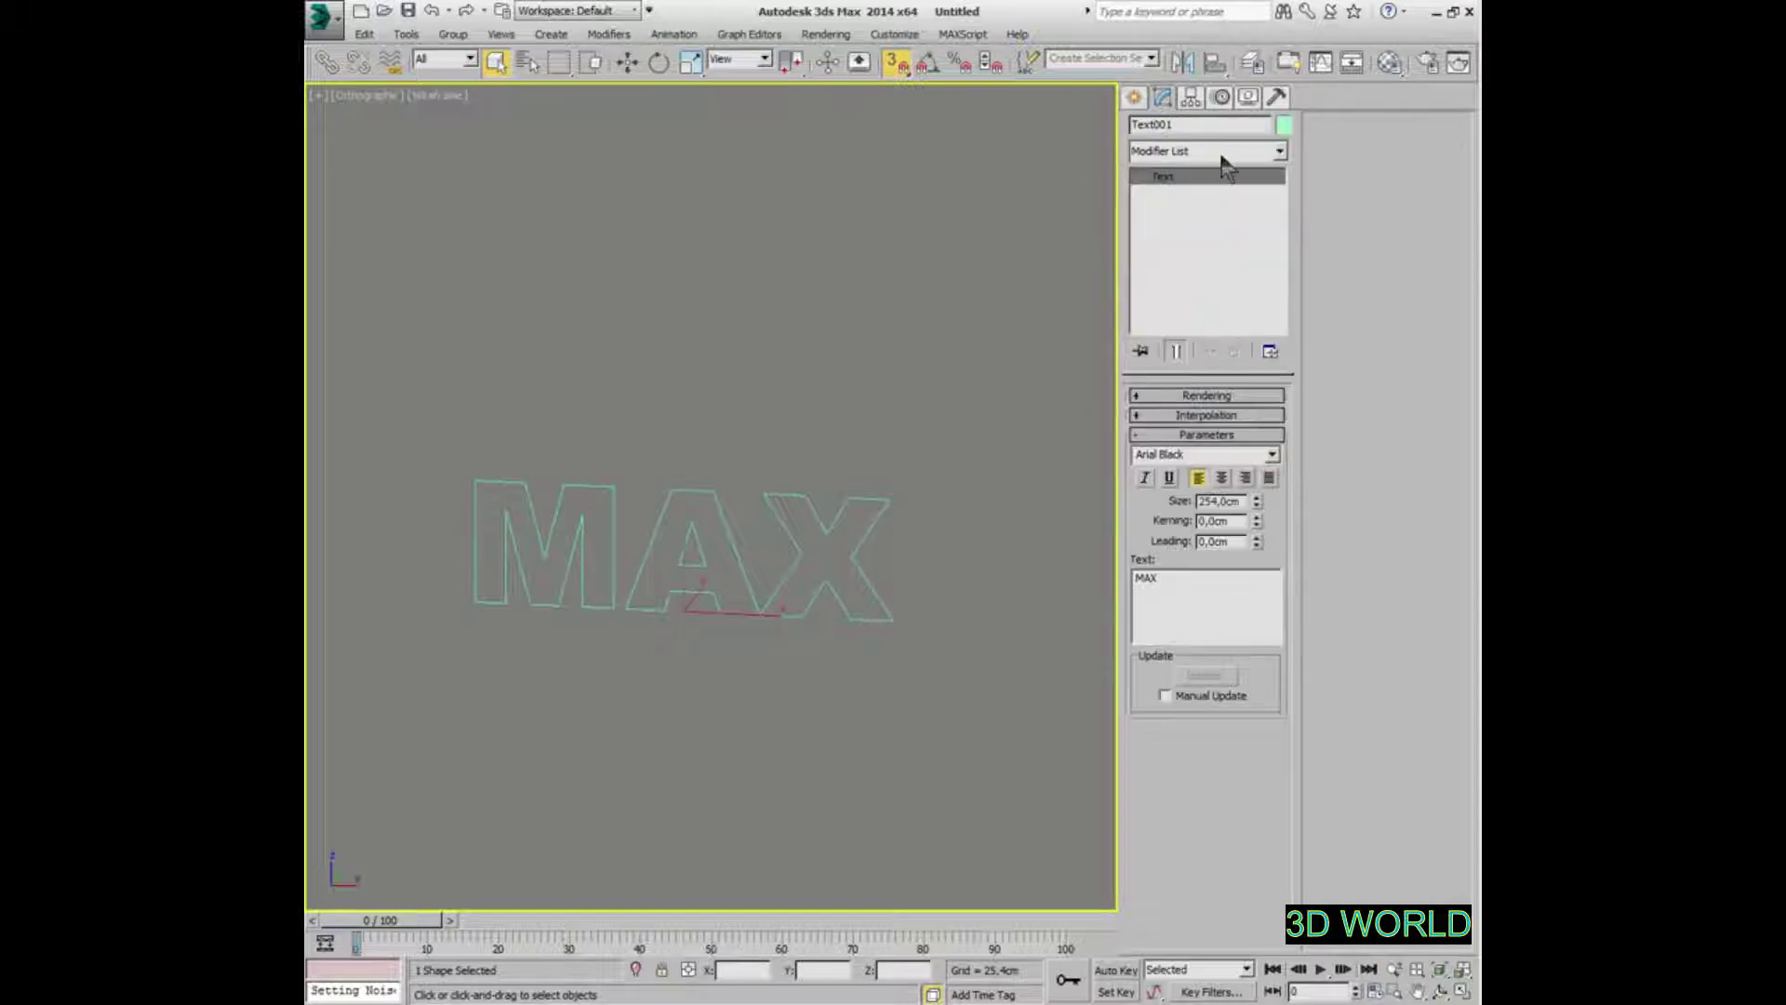
{"action": "left_click", "coordinate": [1220, 142]}
{"action": "type", "text": "ex"}
{"action": "key", "text": "Return"}
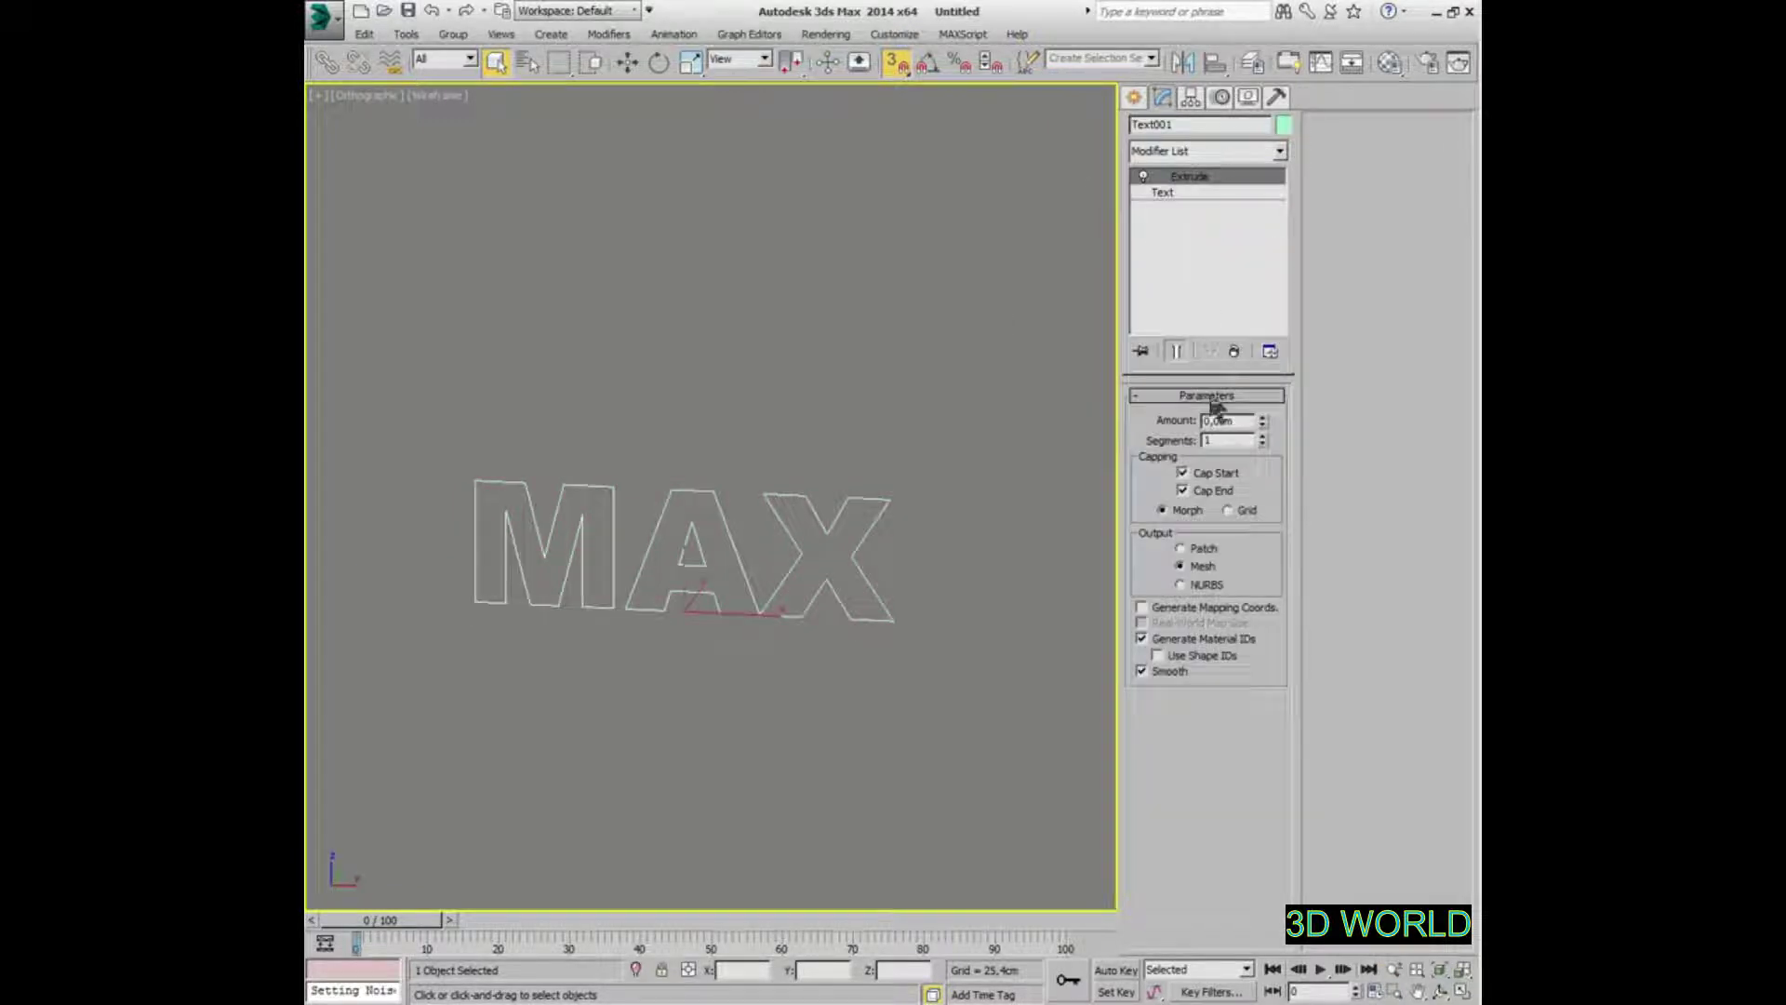
{"action": "left_click", "coordinate": [1211, 423]}
{"action": "type", "text": "100"}
{"action": "key", "text": "Return"}
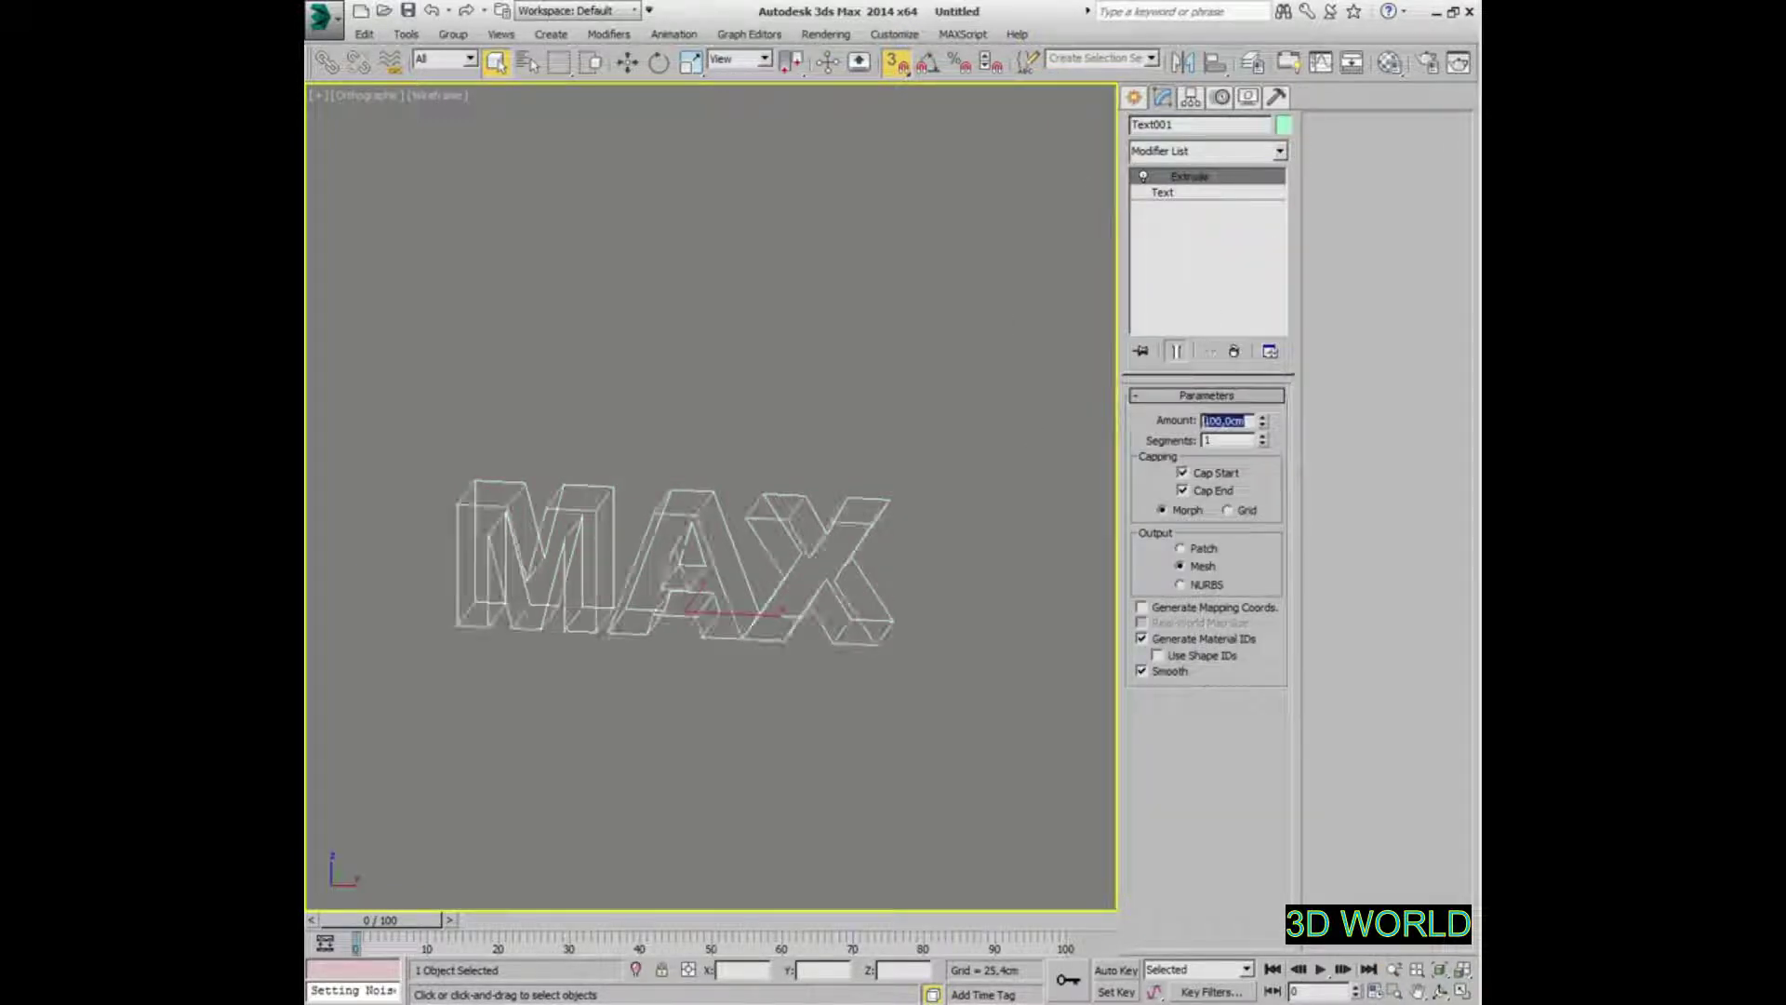
Switch the maximized viewport from wireframe to shaded display
{"action": "mouse_move", "coordinate": [662, 577]}
{"action": "middle_mouse_down", "text": "alt"}
{"action": "mouse_move", "coordinate": [638, 584]}
{"action": "mouse_move", "coordinate": [702, 521]}
{"action": "mouse_move", "coordinate": [691, 503]}
{"action": "middle_mouse_up", "text": "alt"}
{"action": "key", "text": "F3"}
{"action": "scroll", "coordinate": [701, 522], "scroll_direction": "up", "scroll_amount": 2}
Add the object-space Subdivide modifier to the extruded text
{"action": "left_click", "coordinate": [1203, 152]}
{"action": "key", "text": "s"}
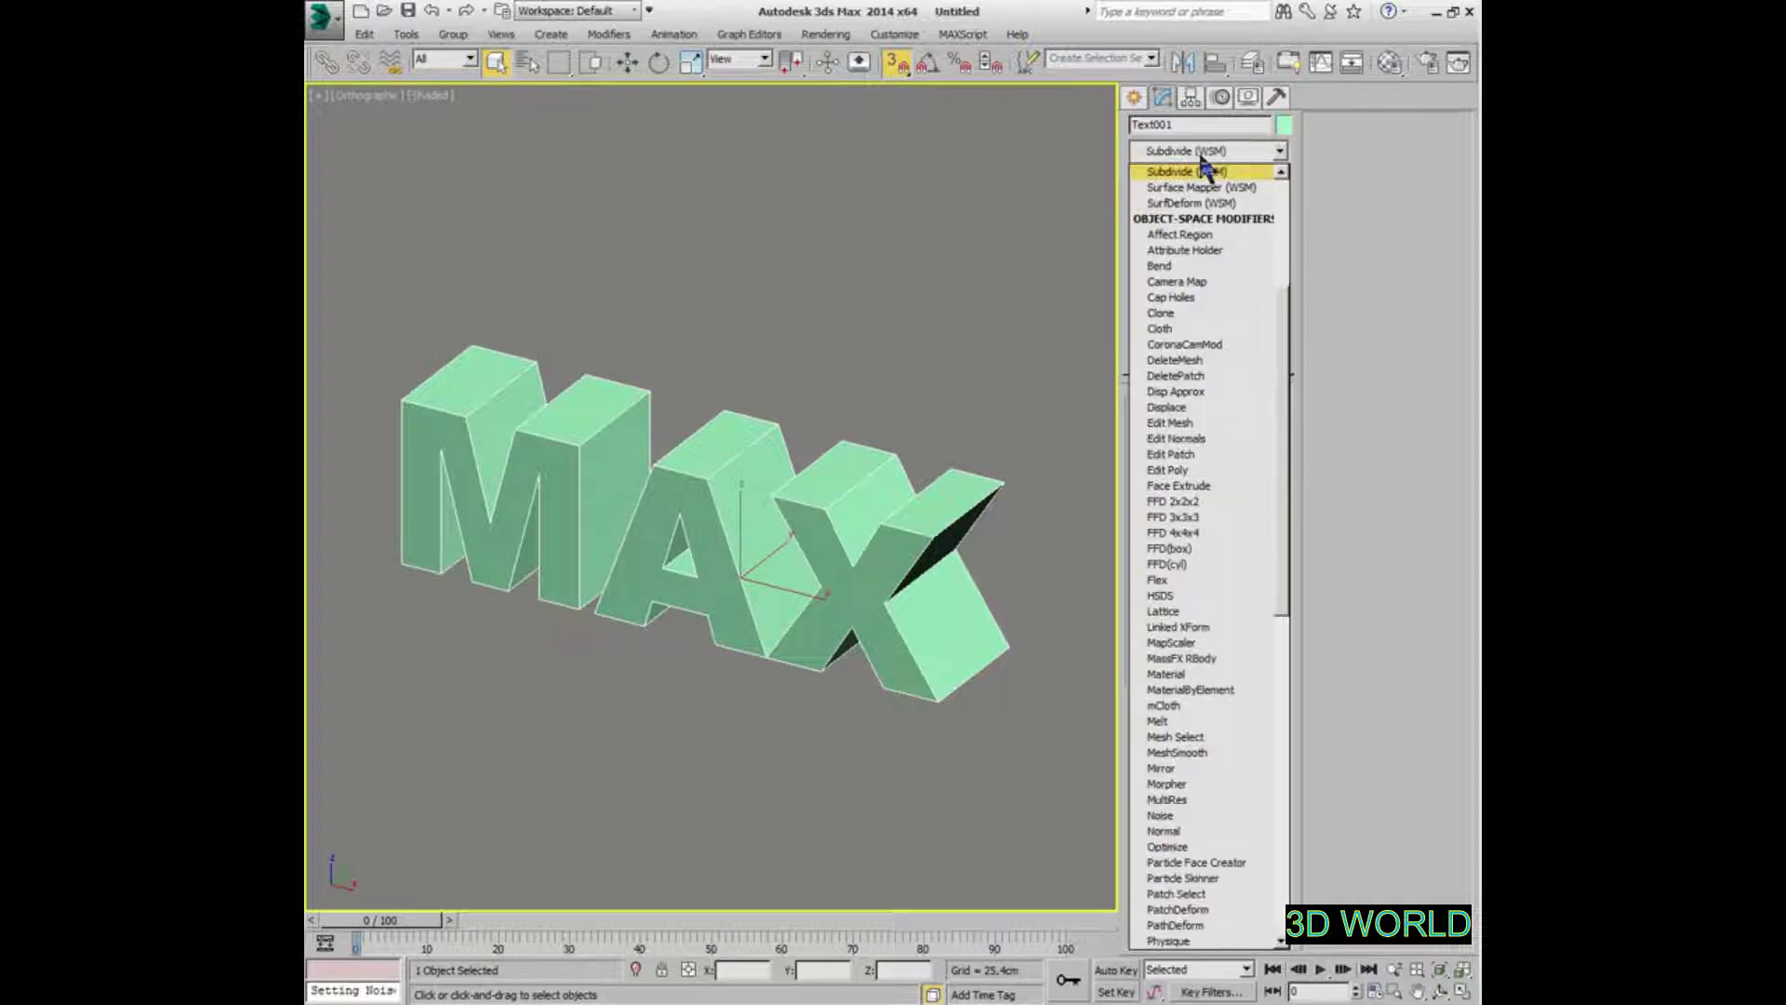
{"action": "key", "text": "s"}
{"action": "key", "text": "s"}
{"action": "key", "text": "s"}
{"action": "key", "text": "s"}
{"action": "key", "text": "s"}
{"action": "key", "text": "s"}
{"action": "key", "text": "s"}
{"action": "key", "text": "s"}
{"action": "key", "text": "s"}
{"action": "key", "text": "s"}
{"action": "key", "text": "s"}
{"action": "key", "text": "s"}
{"action": "key", "text": "s"}
{"action": "key", "text": "s"}
{"action": "key", "text": "s"}
{"action": "key", "text": "s"}
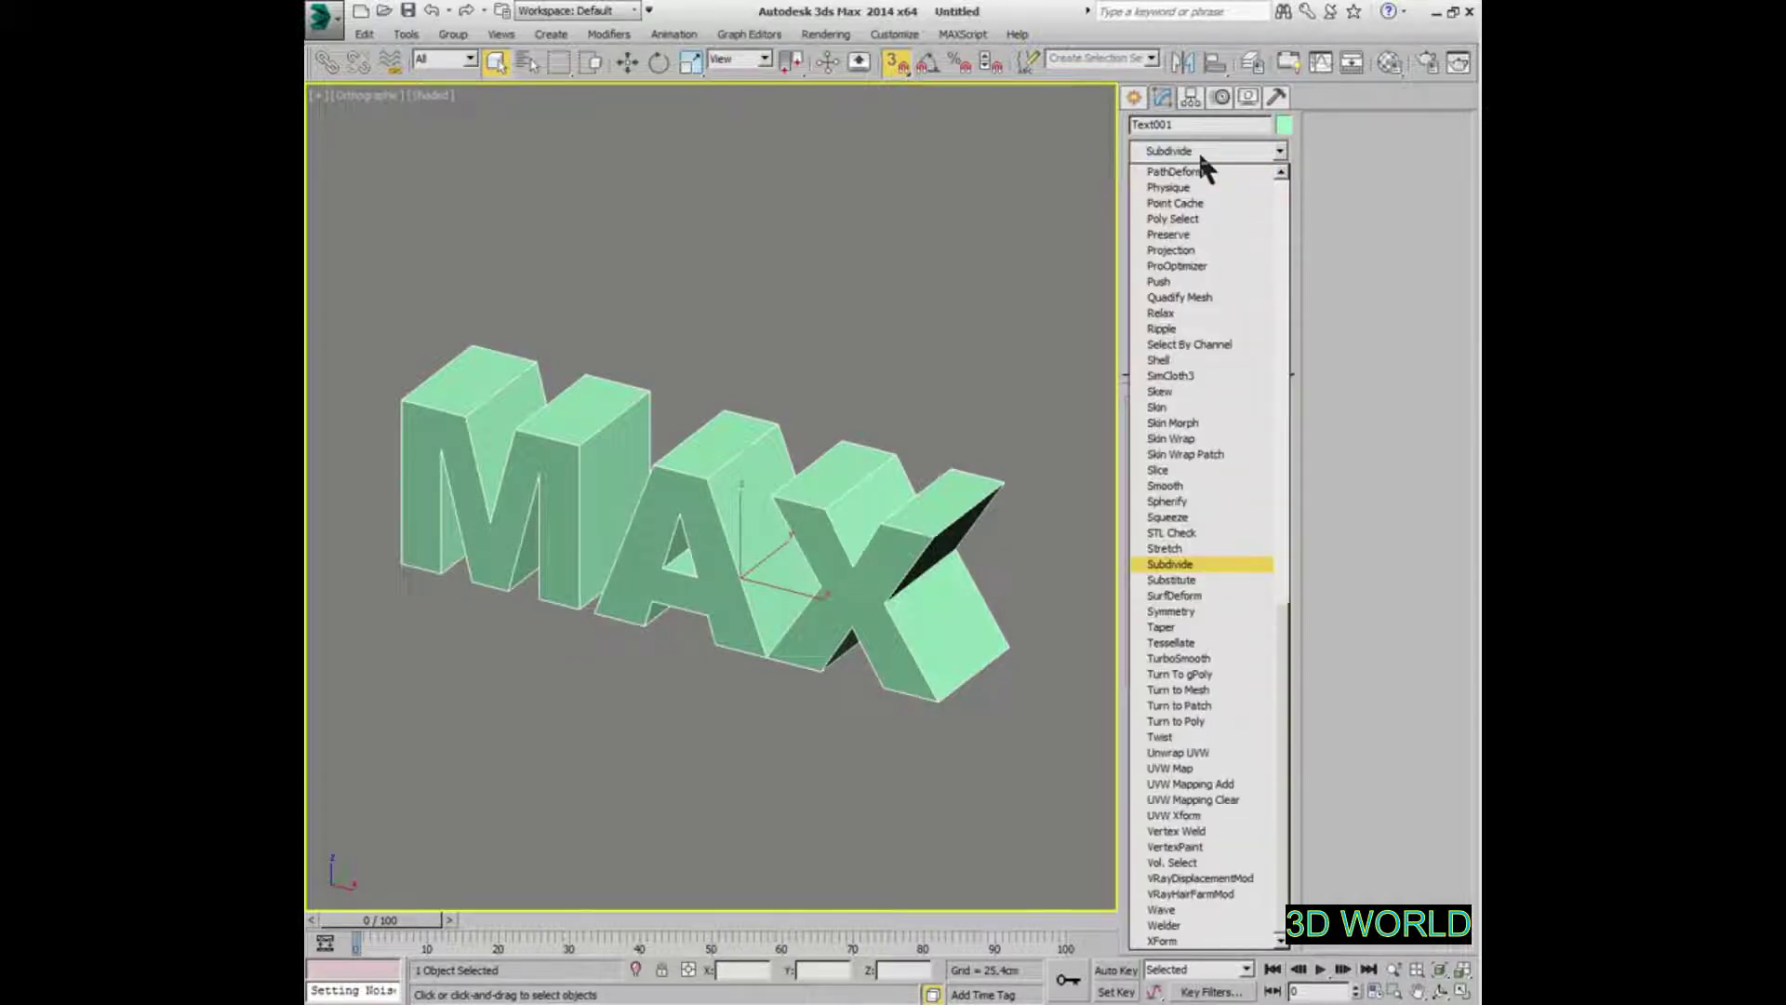
{"action": "key", "text": "Up"}
{"action": "key", "text": "Return"}
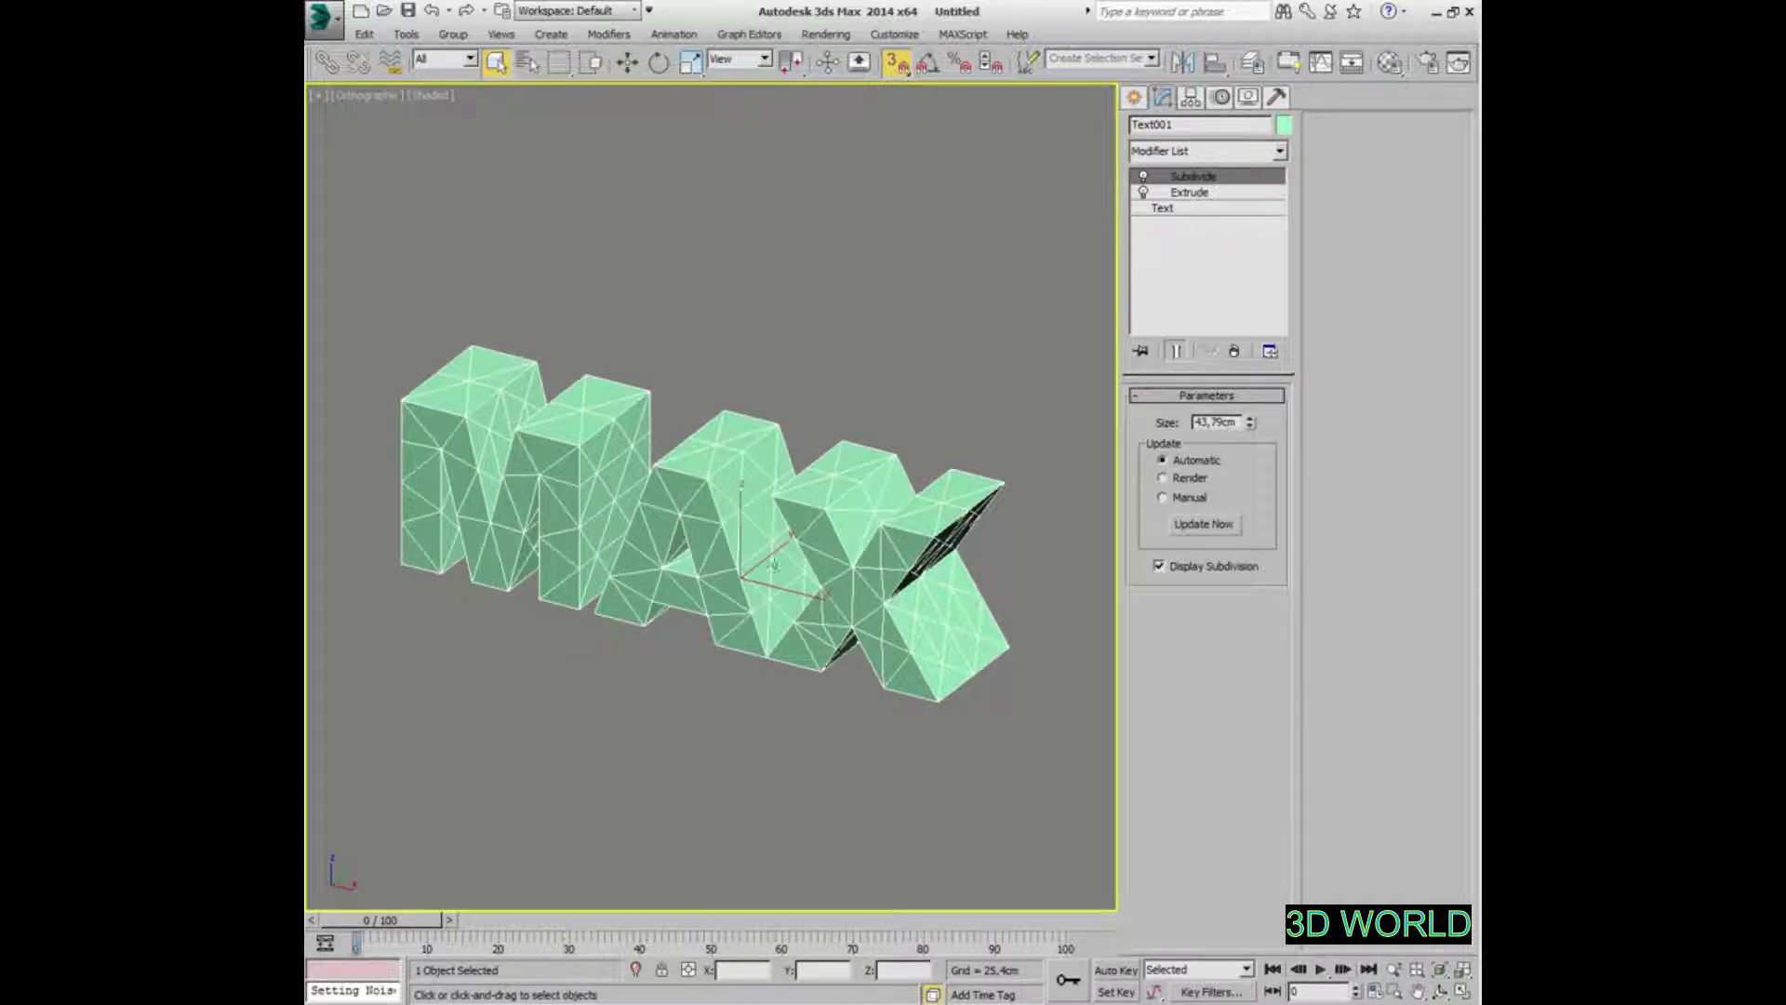
Halve the Subdivide modifier's size twice, bringing it to 10.948 cm
{"action": "middle_click_drag", "start_coordinate": [773, 565], "coordinate": [792, 525], "text": "alt"}
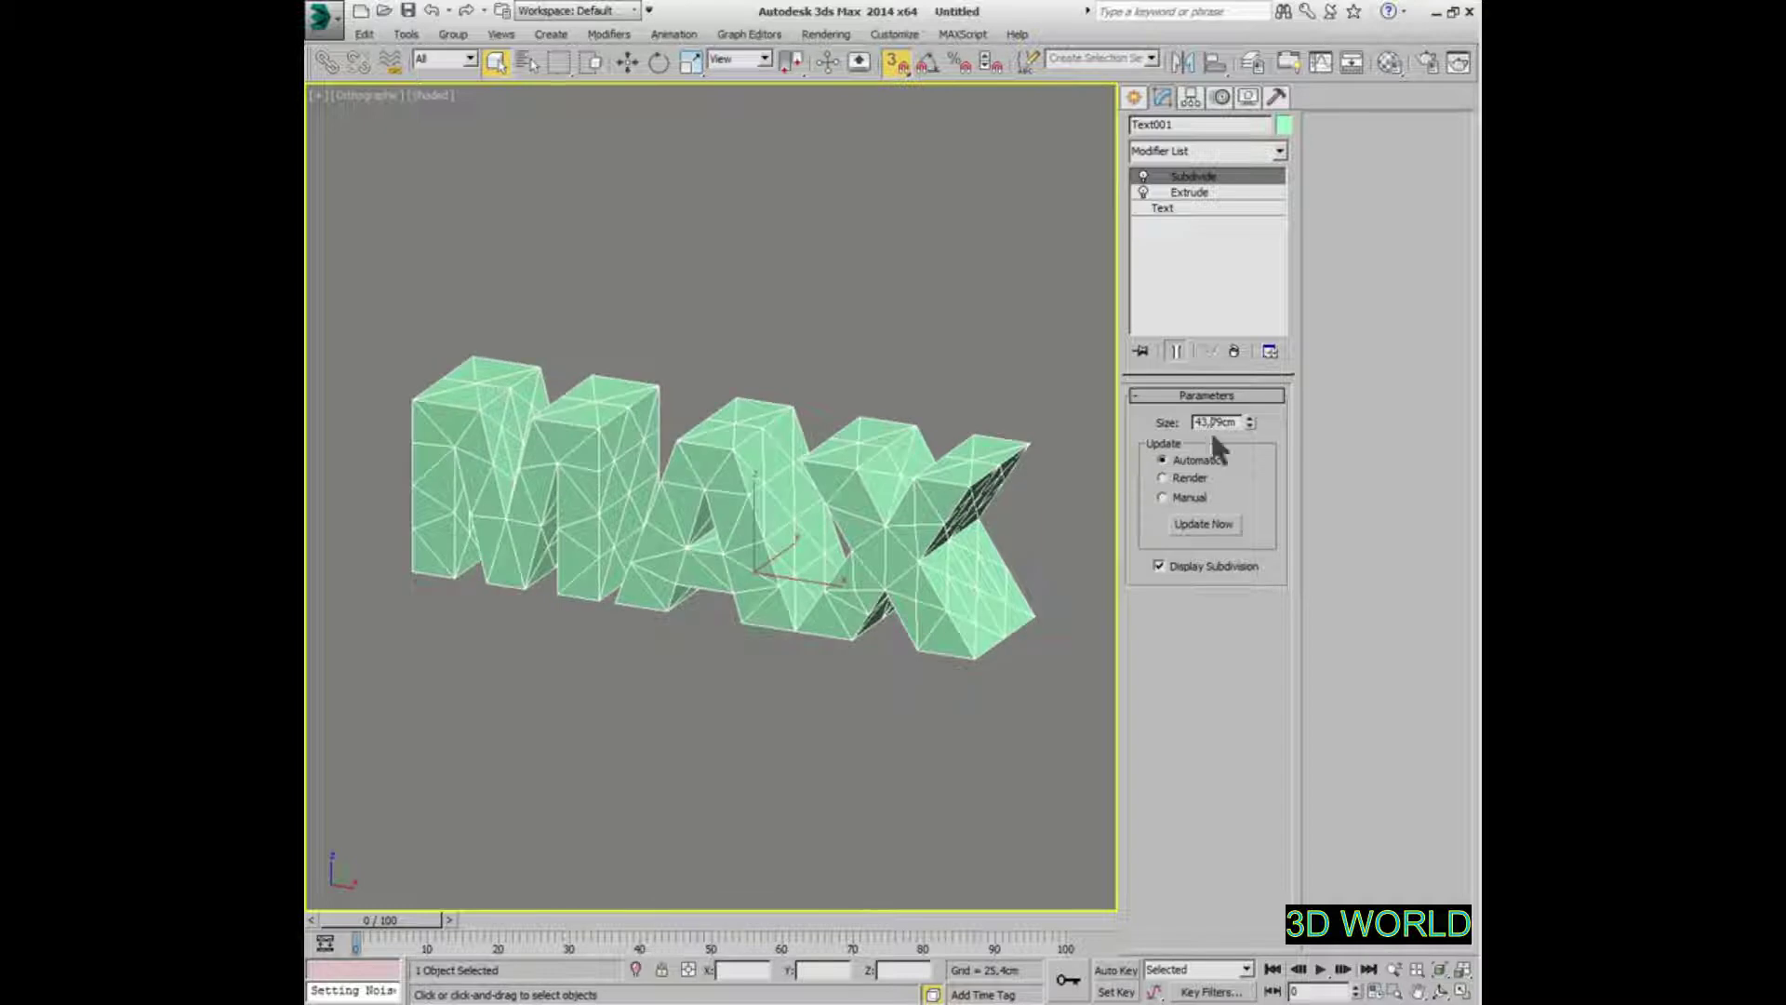
{"action": "key", "text": "BackSpace"}
{"action": "key", "text": "BackSpace"}
{"action": "type", "text": "/2"}
{"action": "key", "text": "Return"}
{"action": "type", "text": "/"}
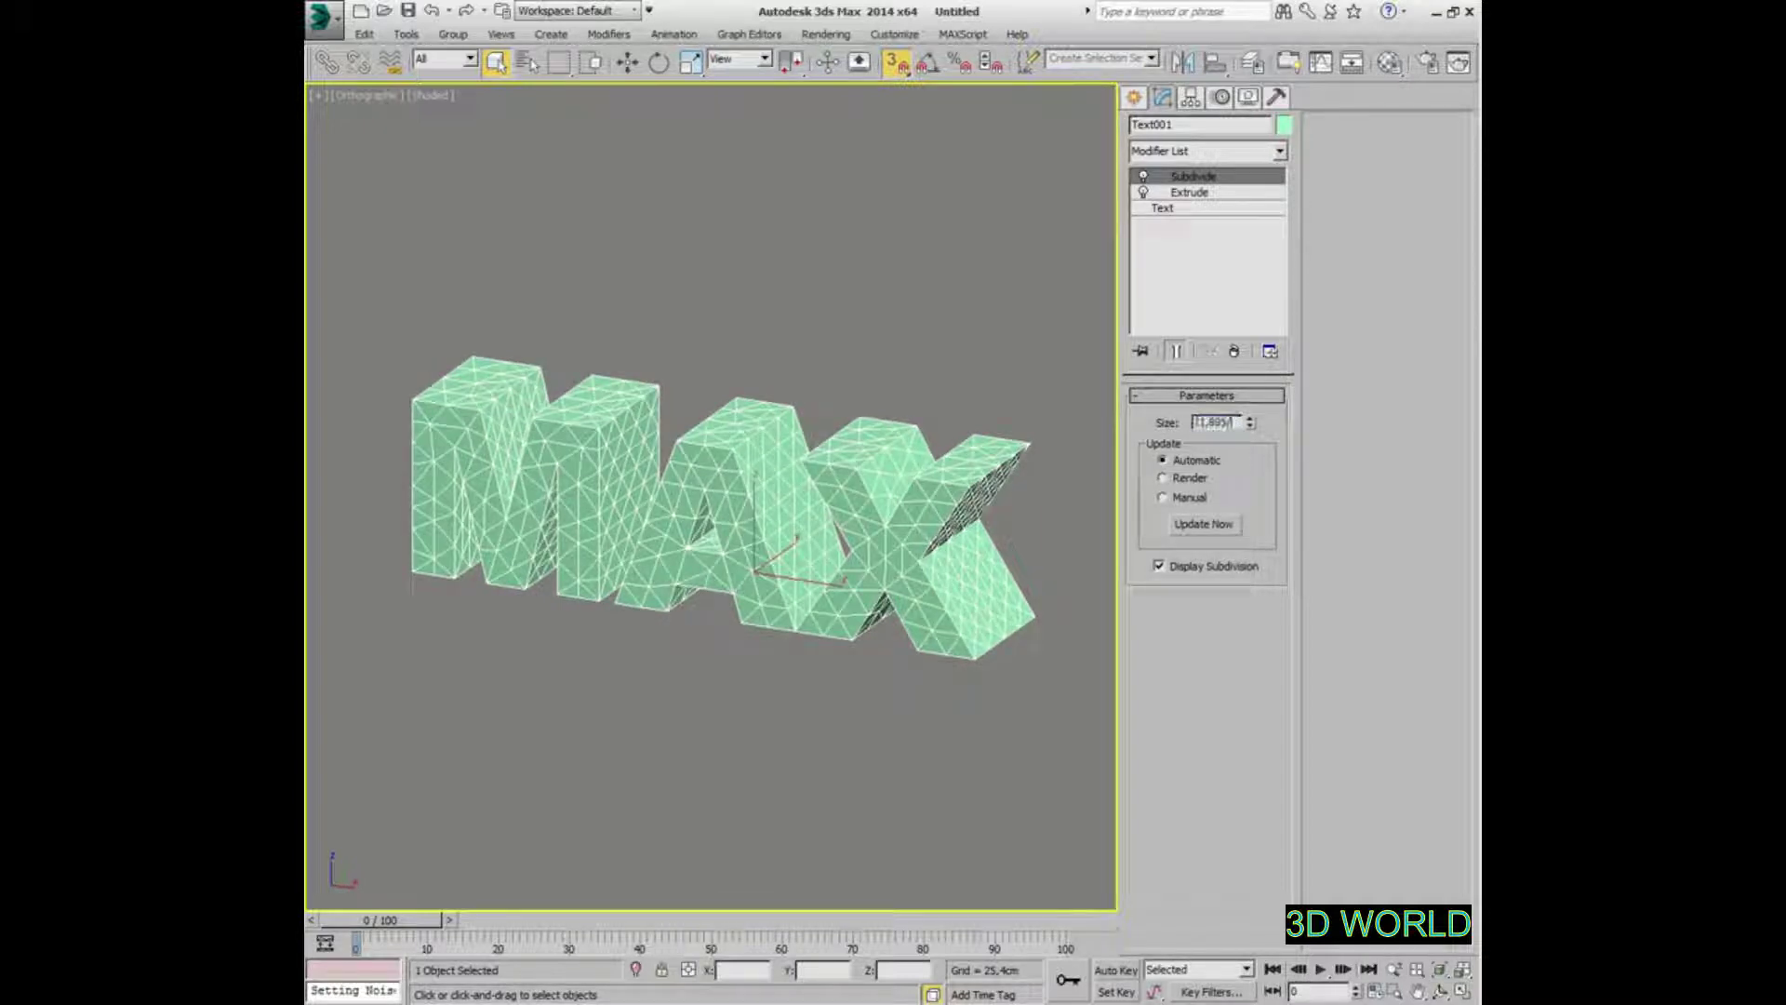
{"action": "type", "text": "2"}
{"action": "key", "text": "Return"}
{"action": "mouse_move", "coordinate": [846, 544]}
{"action": "middle_mouse_down"}
{"action": "mouse_move", "coordinate": [842, 586]}
{"action": "mouse_move", "coordinate": [685, 577]}
{"action": "mouse_move", "coordinate": [1001, 579]}
{"action": "mouse_move", "coordinate": [1144, 555]}
{"action": "mouse_move", "coordinate": [852, 549]}
{"action": "middle_mouse_up"}
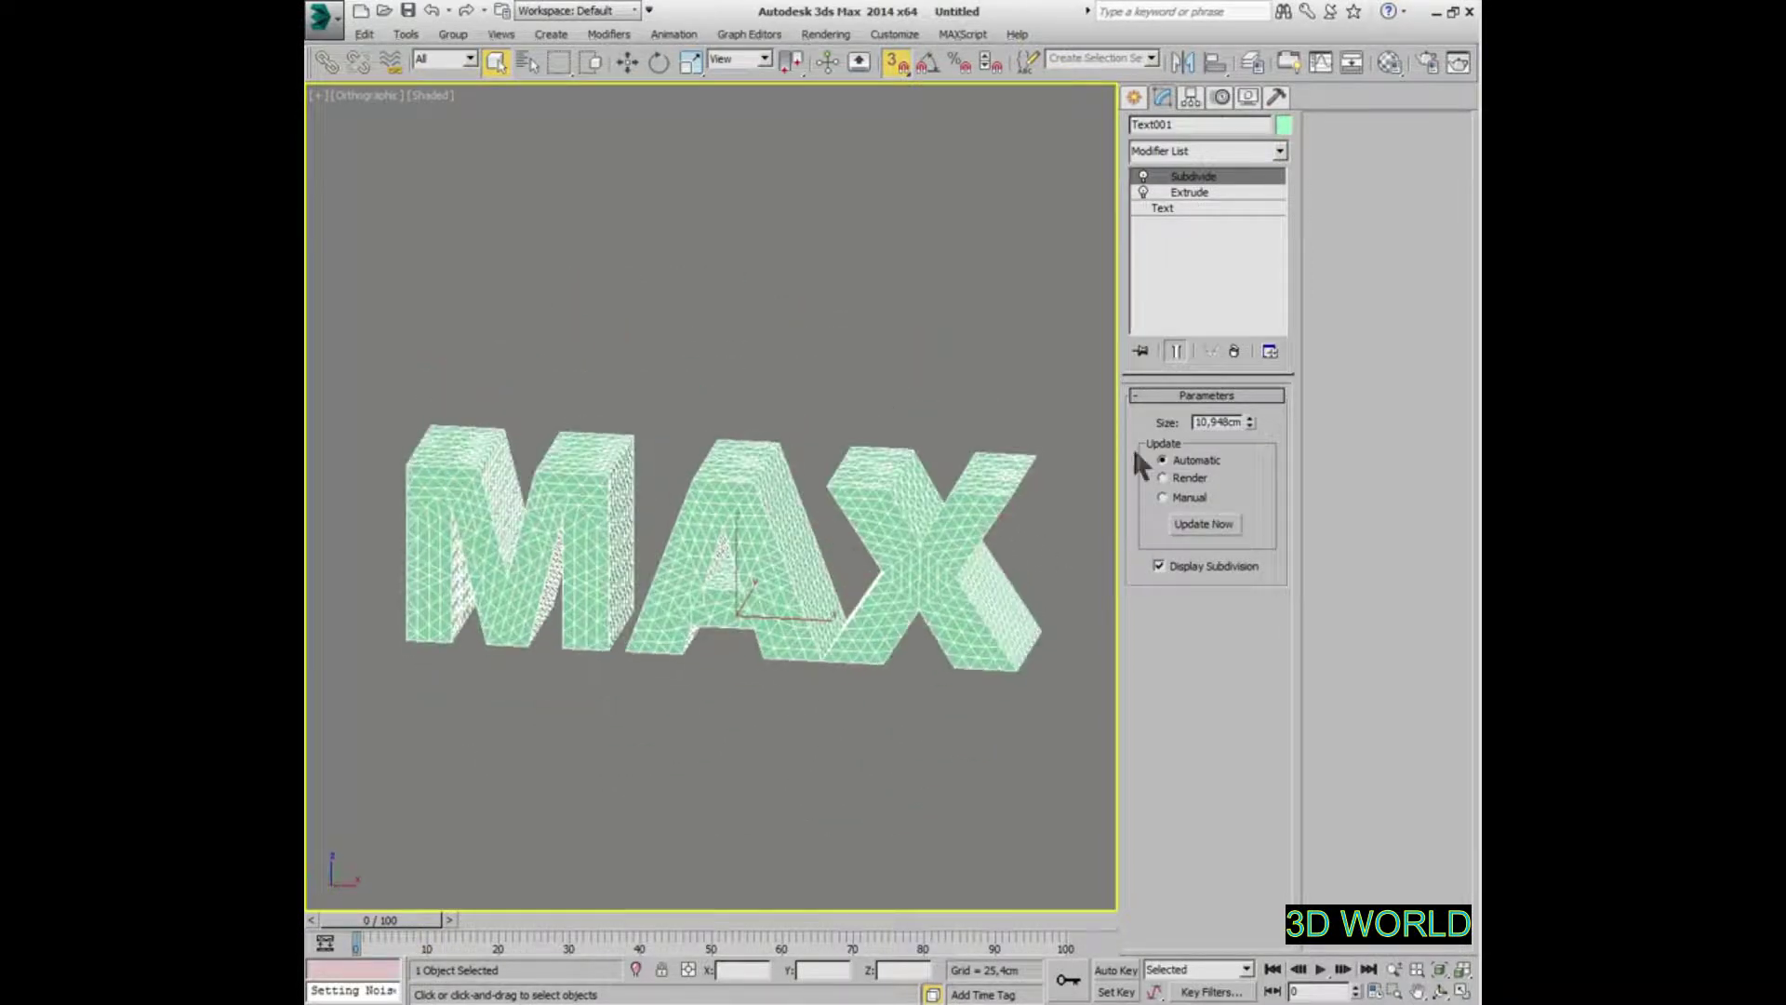
Collapse the text's whole modifier stack and add a Flex modifier to the resulting mesh
{"action": "right_click", "coordinate": [1228, 237]}
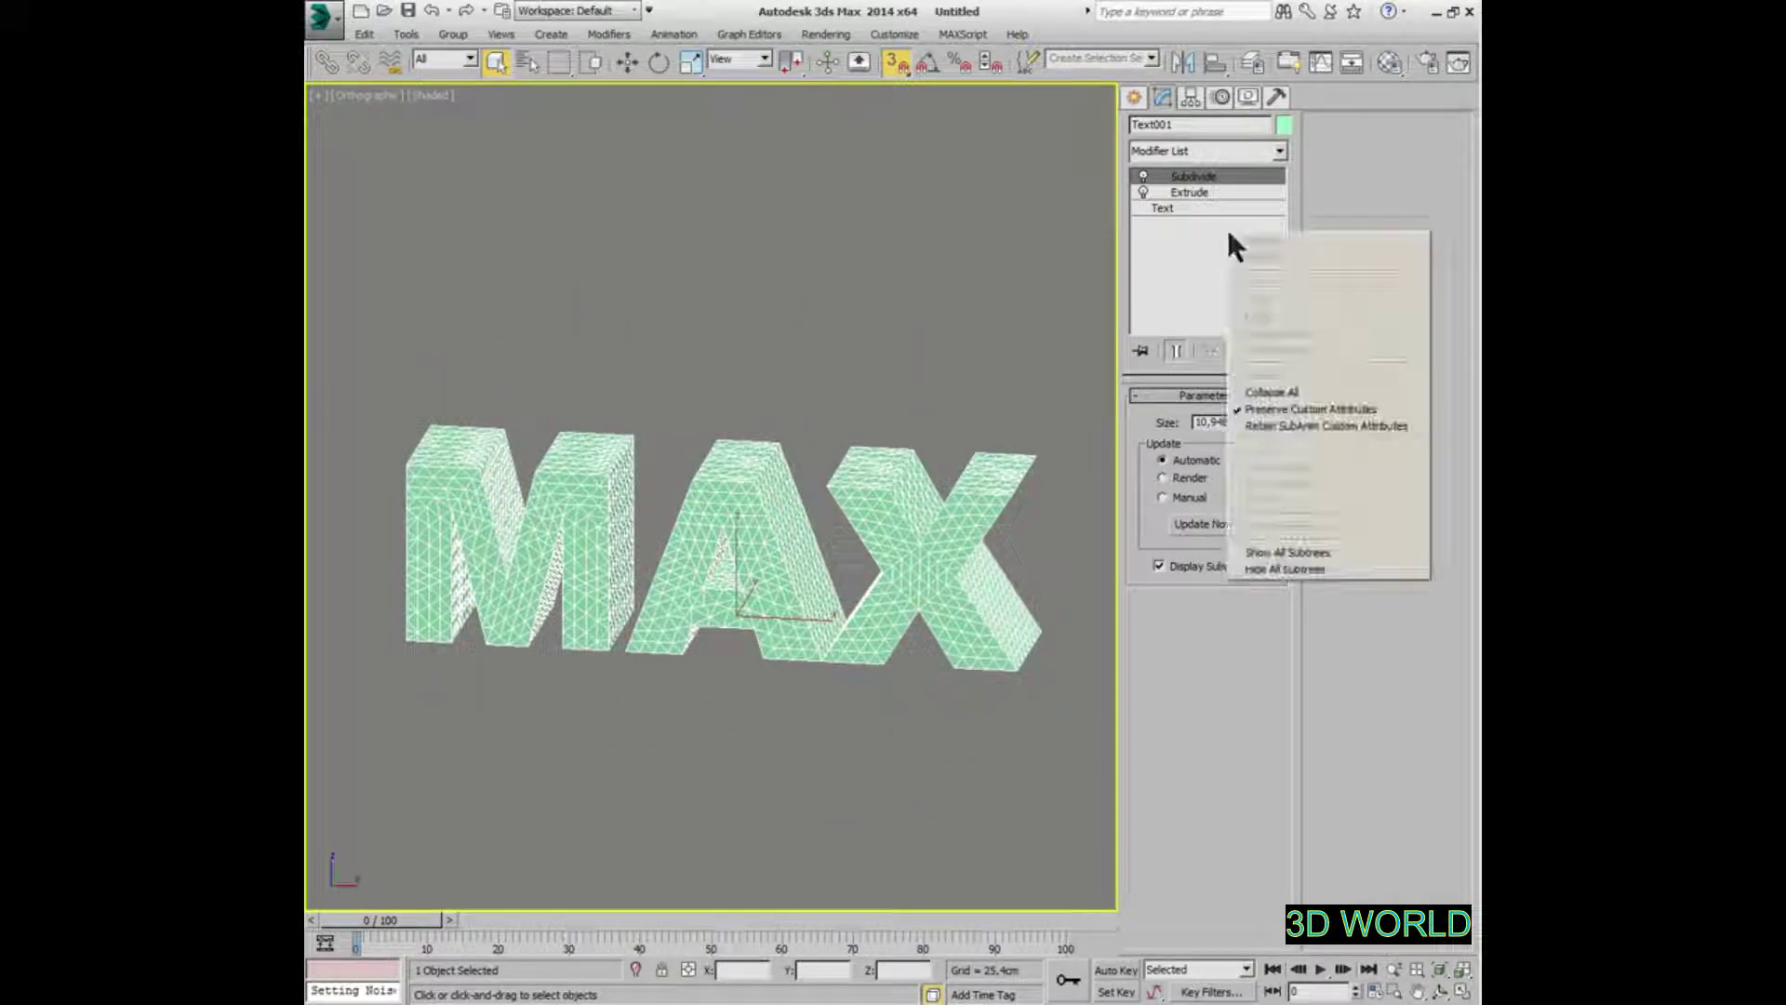
{"action": "left_click", "coordinate": [1313, 399]}
{"action": "left_click", "coordinate": [1250, 151]}
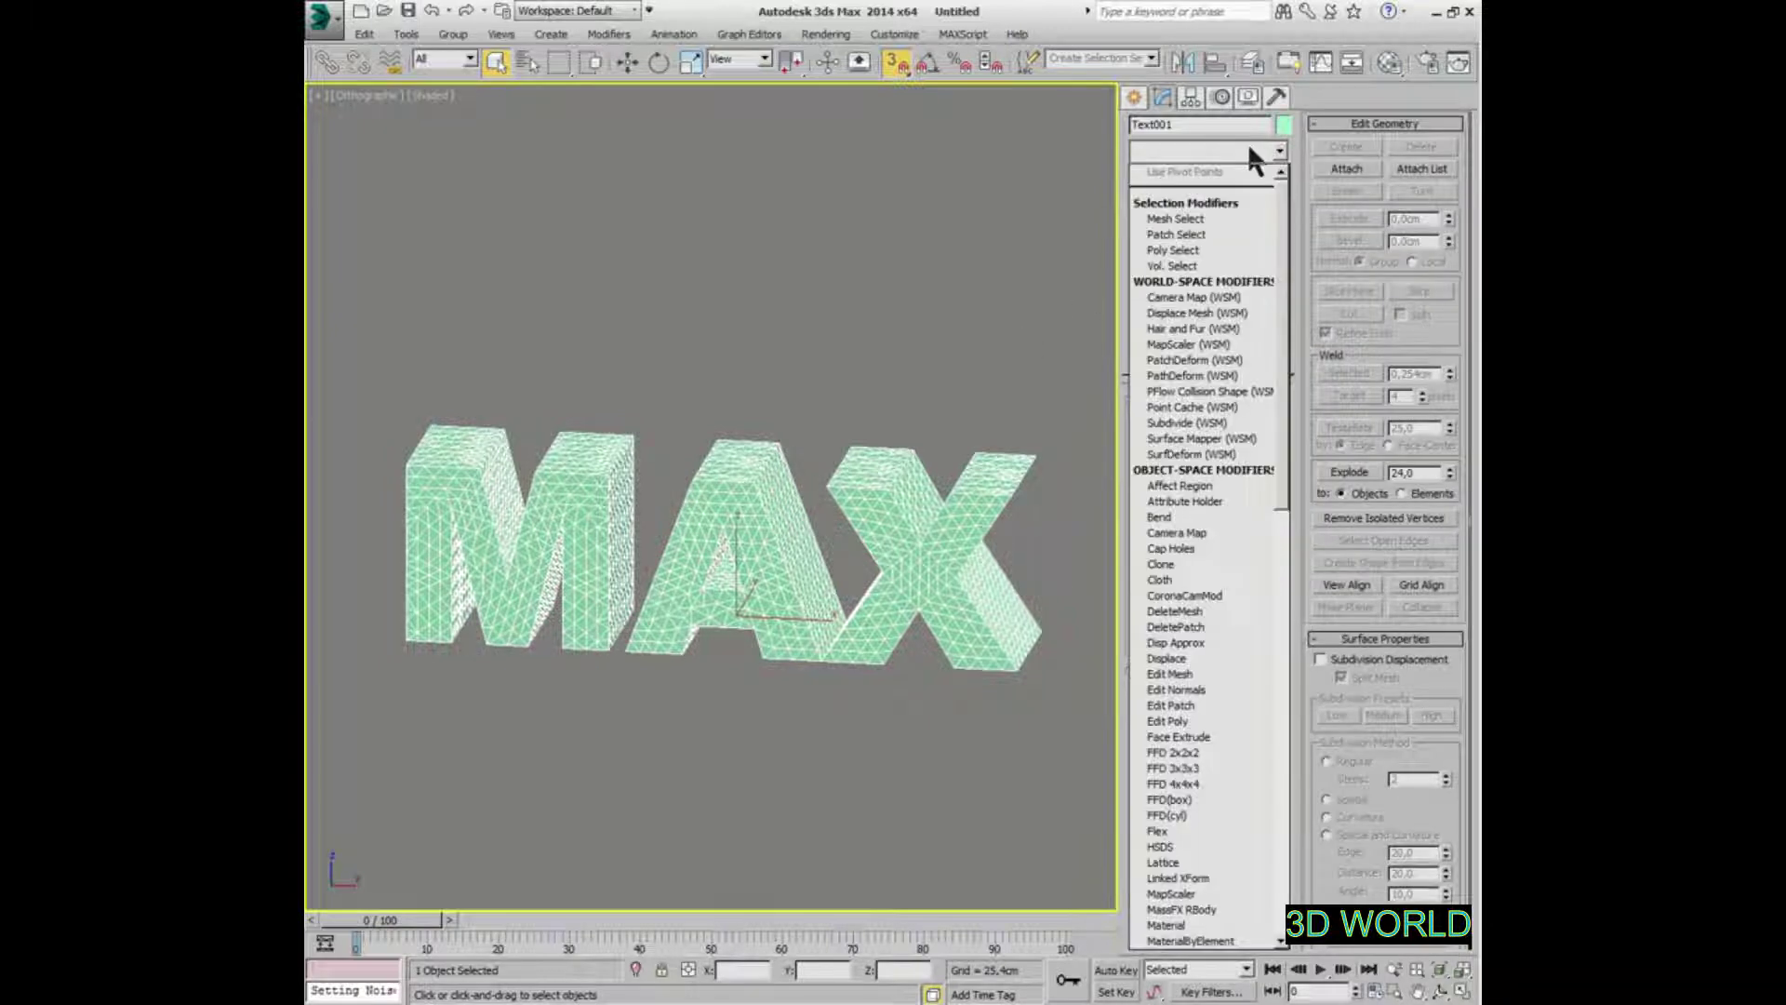
{"action": "type", "text": "fl"}
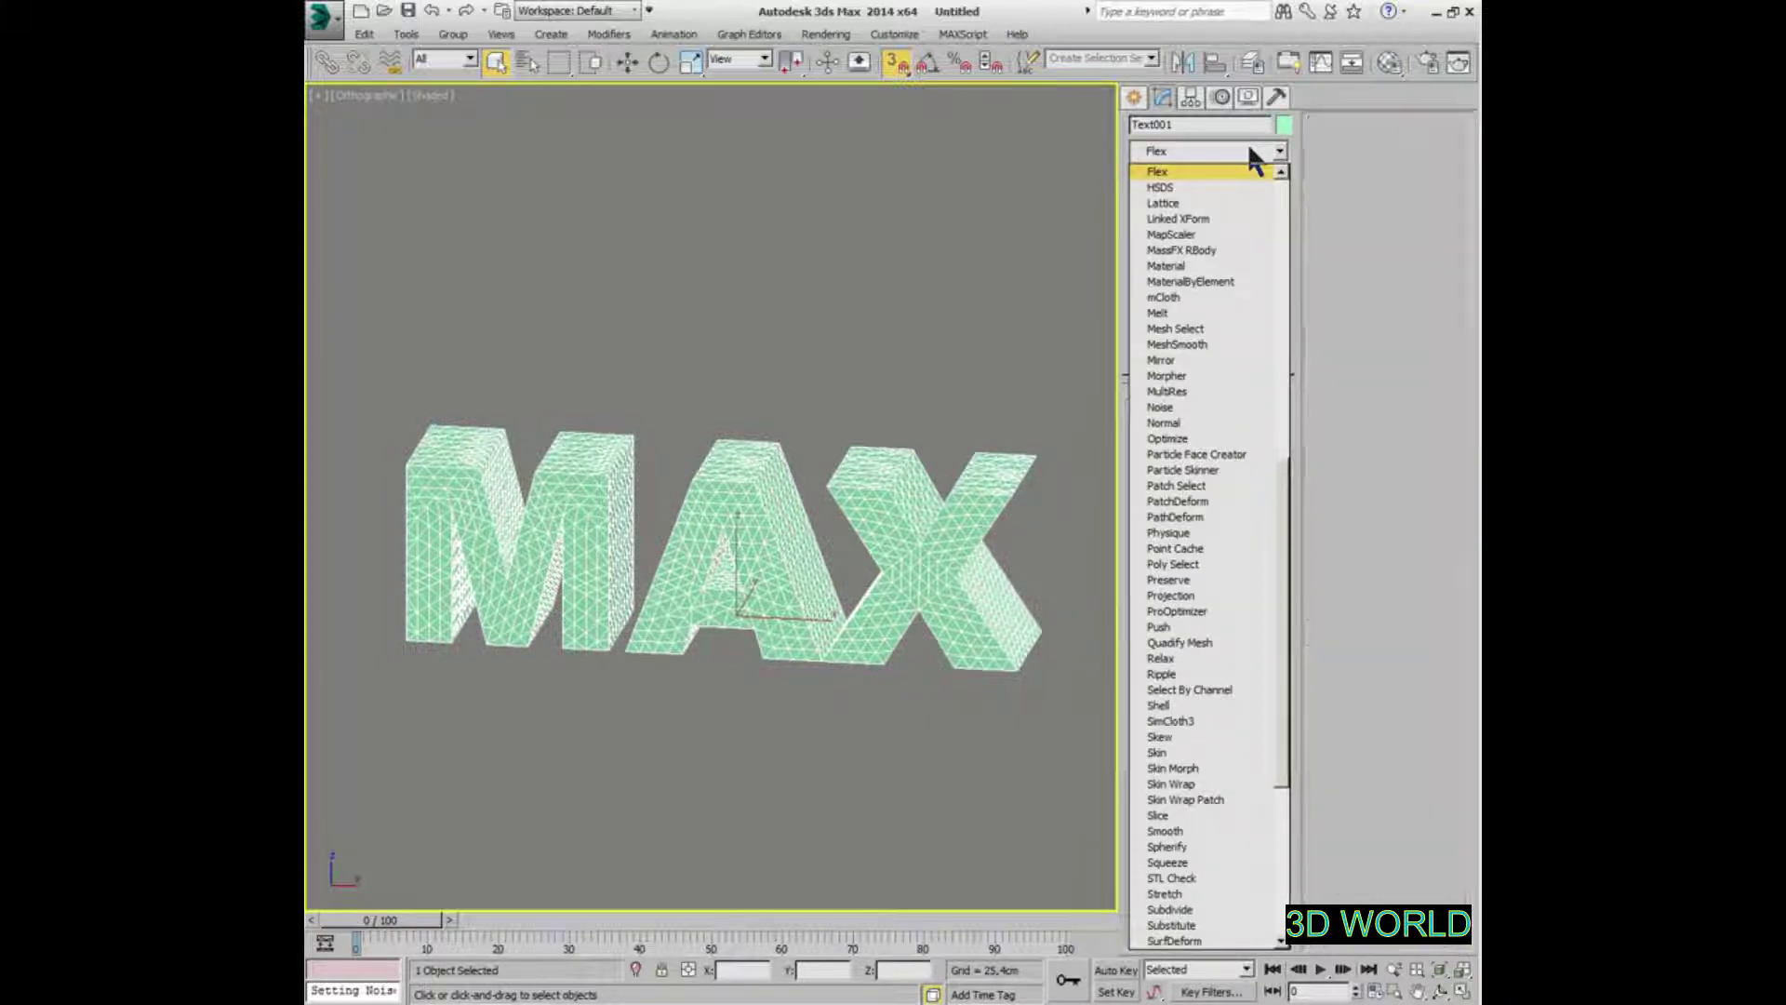
{"action": "key", "text": "Return"}
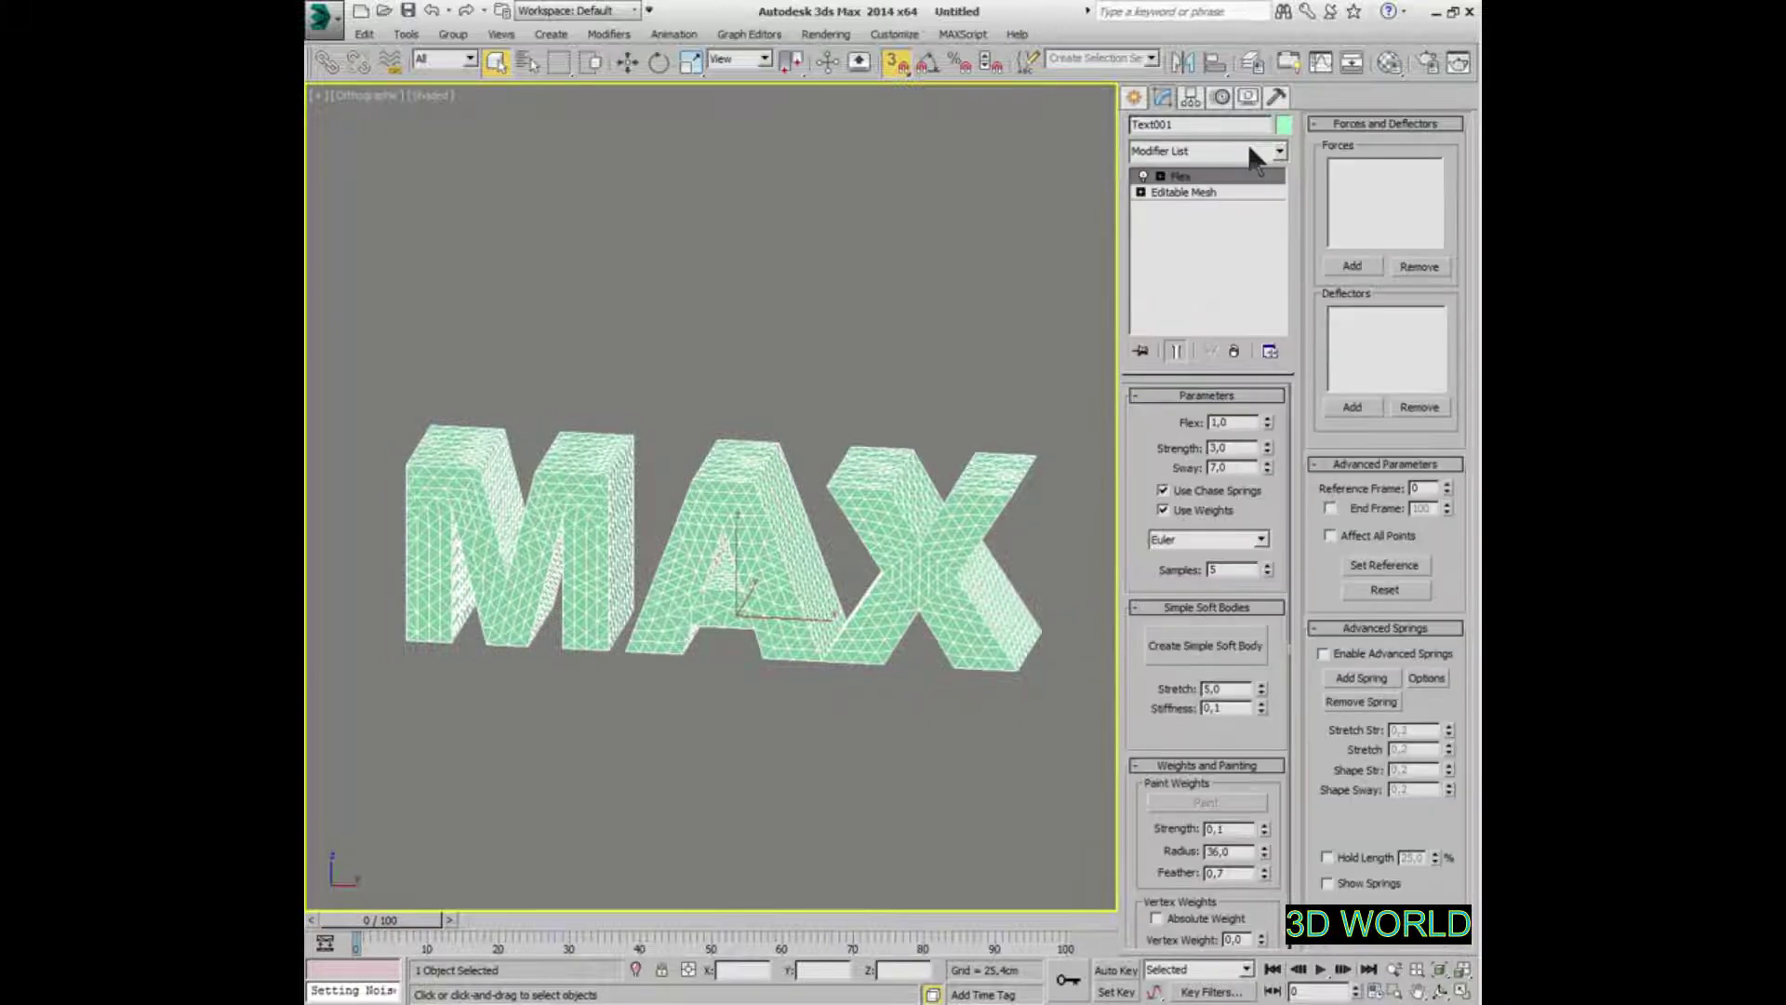
Turn off Display Selected with Edged Faces in the viewport configuration
{"action": "right_click", "coordinate": [1463, 992]}
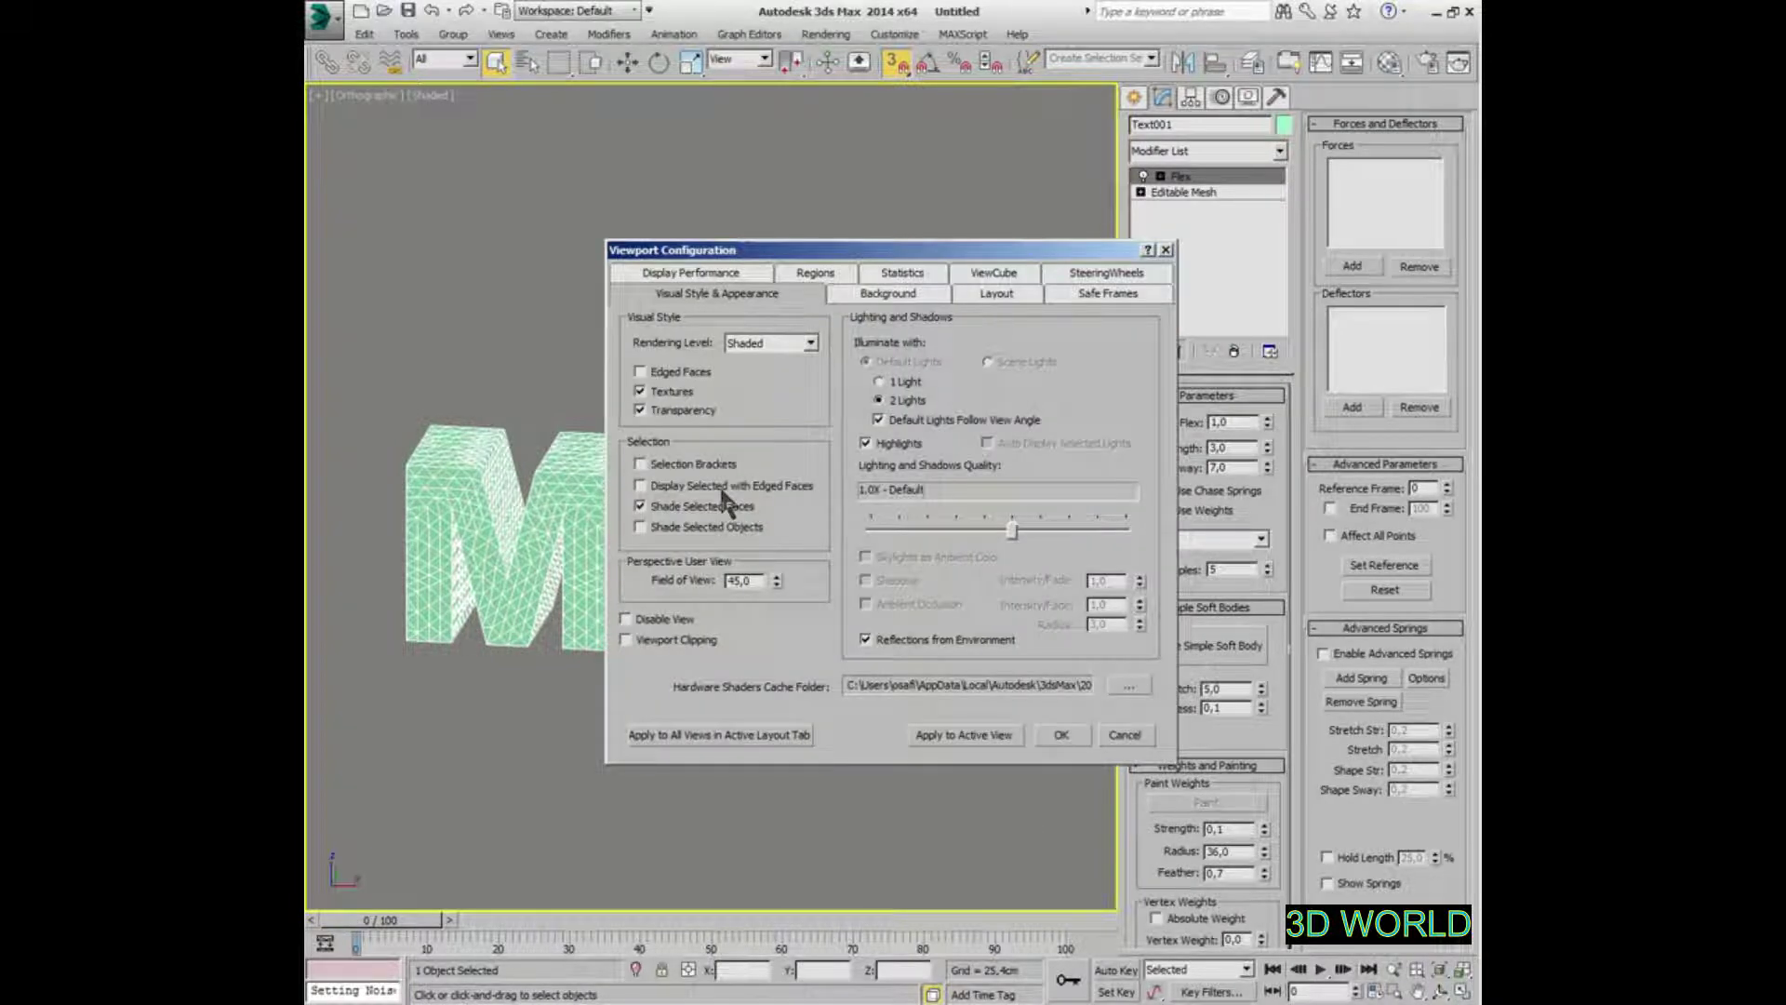
{"action": "left_click", "coordinate": [1062, 735]}
{"action": "mouse_move", "coordinate": [837, 478]}
{"action": "middle_mouse_down", "text": "alt"}
{"action": "mouse_move", "coordinate": [851, 558]}
{"action": "mouse_move", "coordinate": [869, 543]}
{"action": "mouse_move", "coordinate": [849, 523]}
{"action": "middle_mouse_up", "text": "alt"}
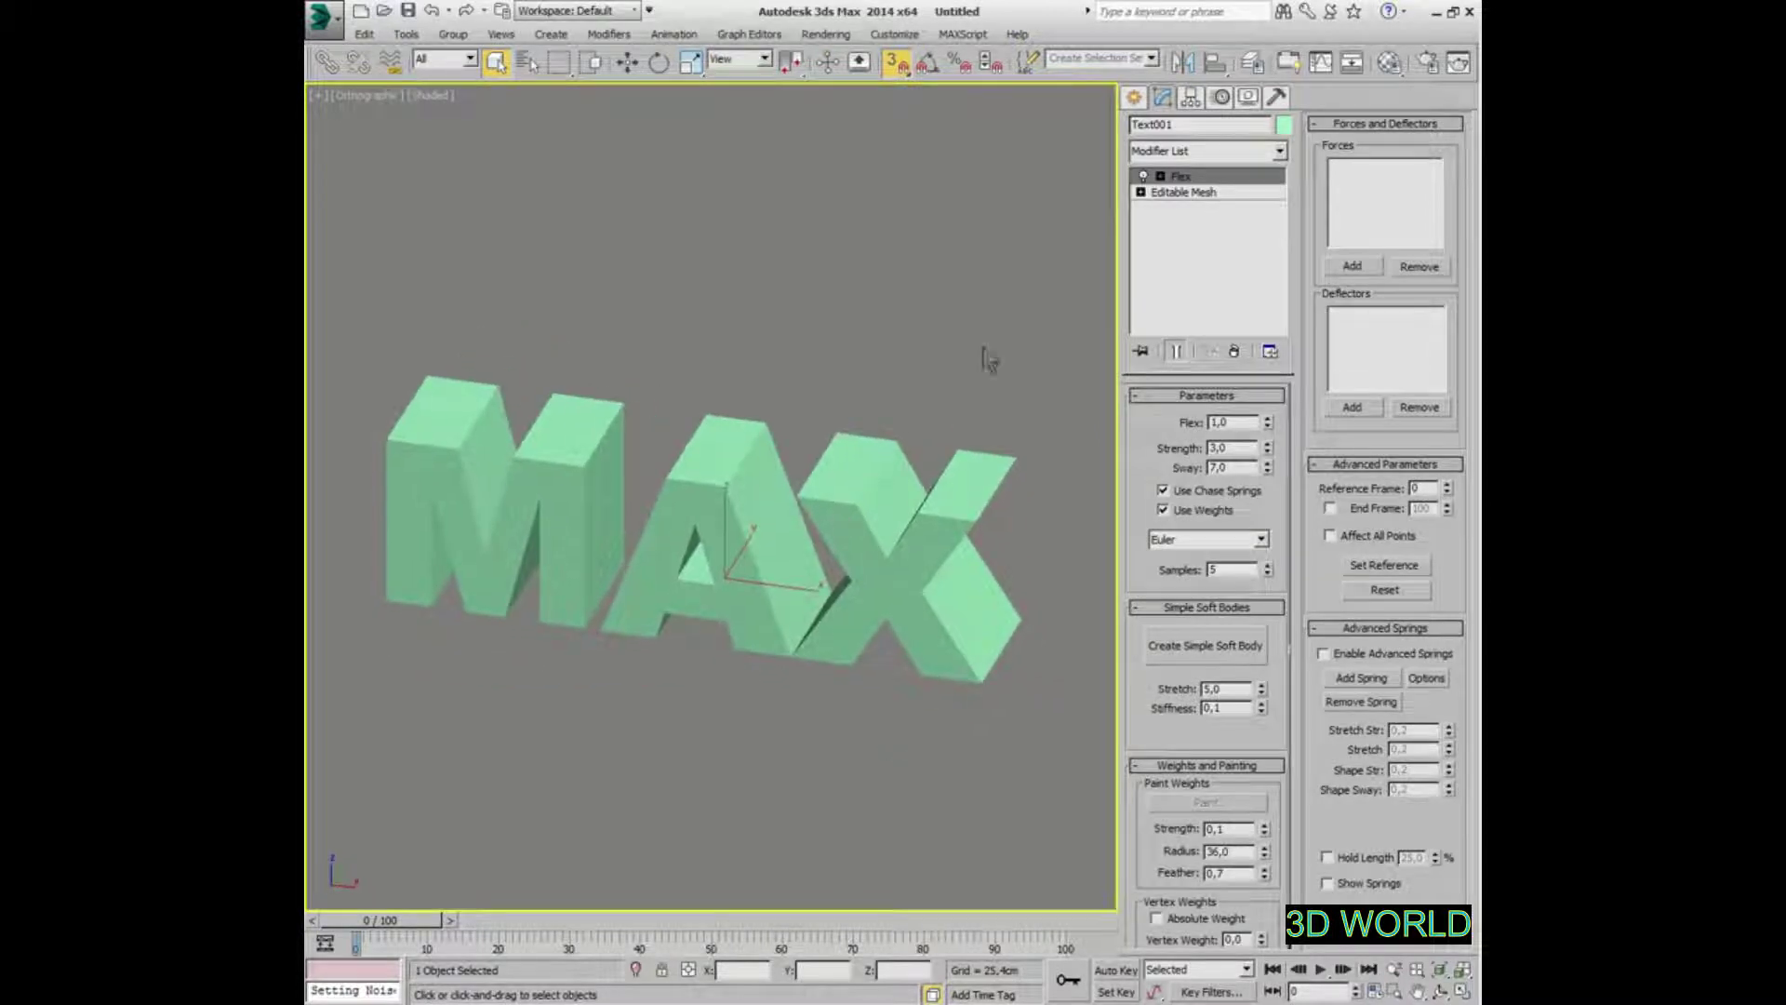
Create a Displace space warp about 54.2 cm long and wide near the text and set its mapping to Spherical
{"action": "left_click", "coordinate": [1135, 97]}
{"action": "left_click", "coordinate": [1258, 128]}
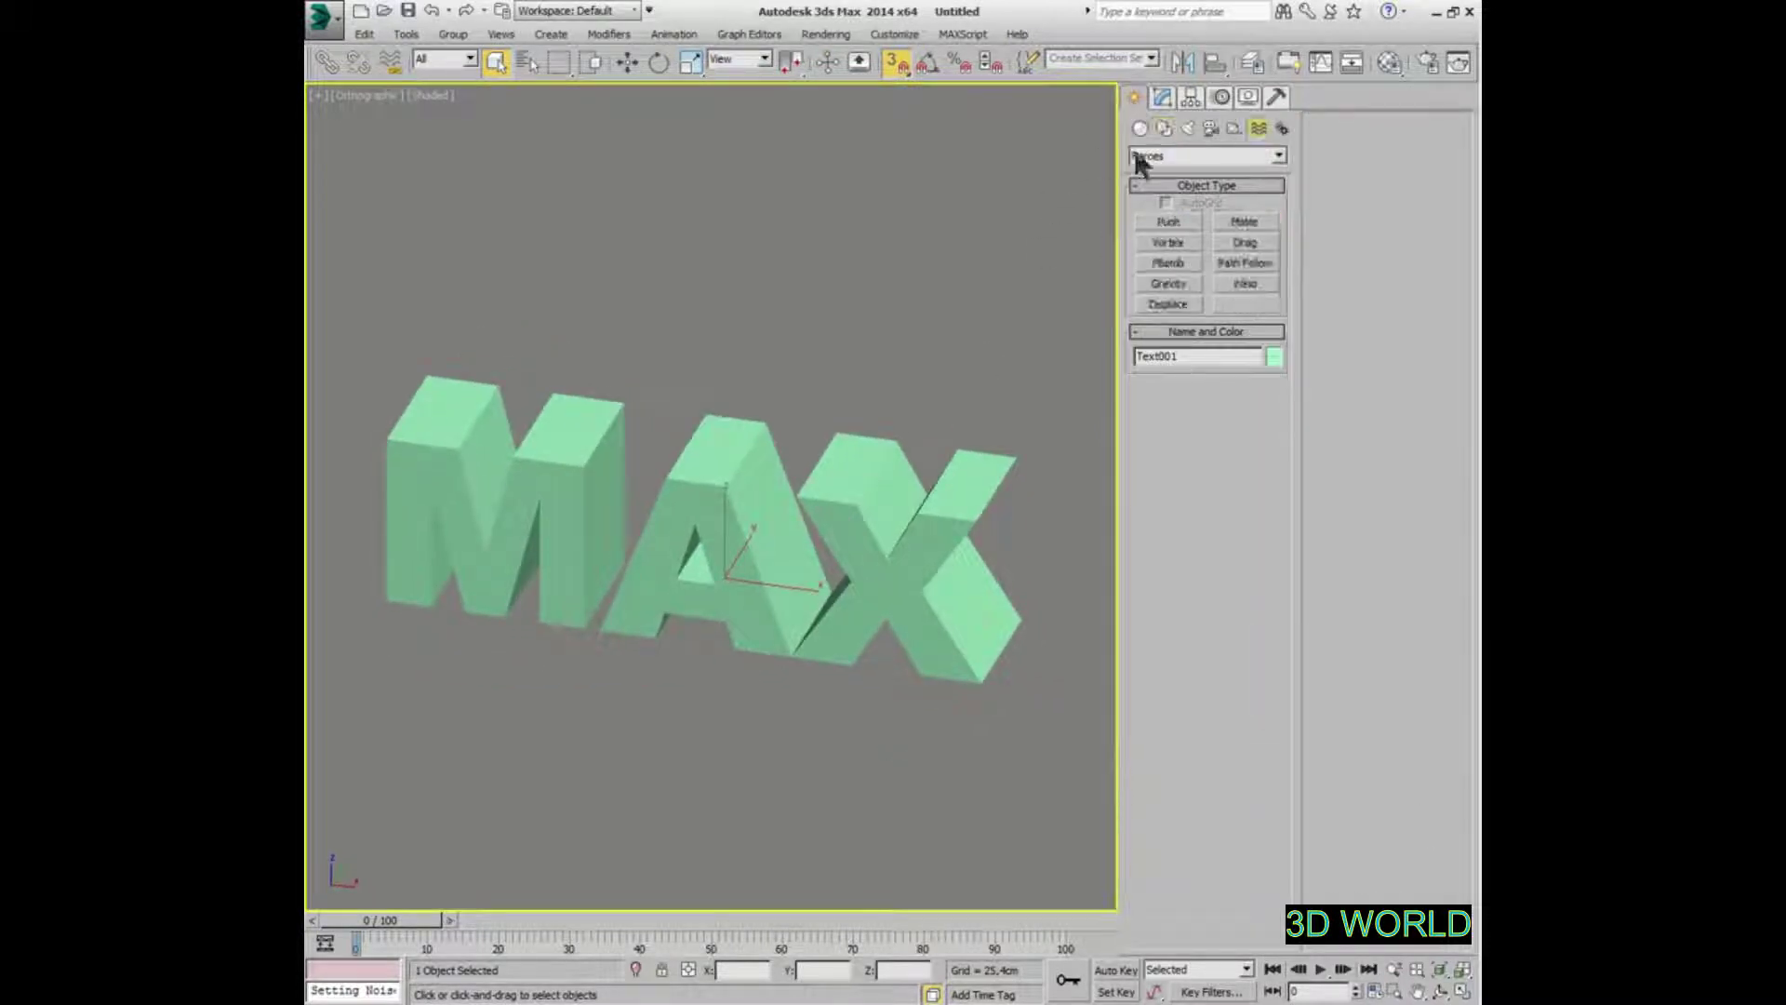
{"action": "left_click", "coordinate": [1168, 307]}
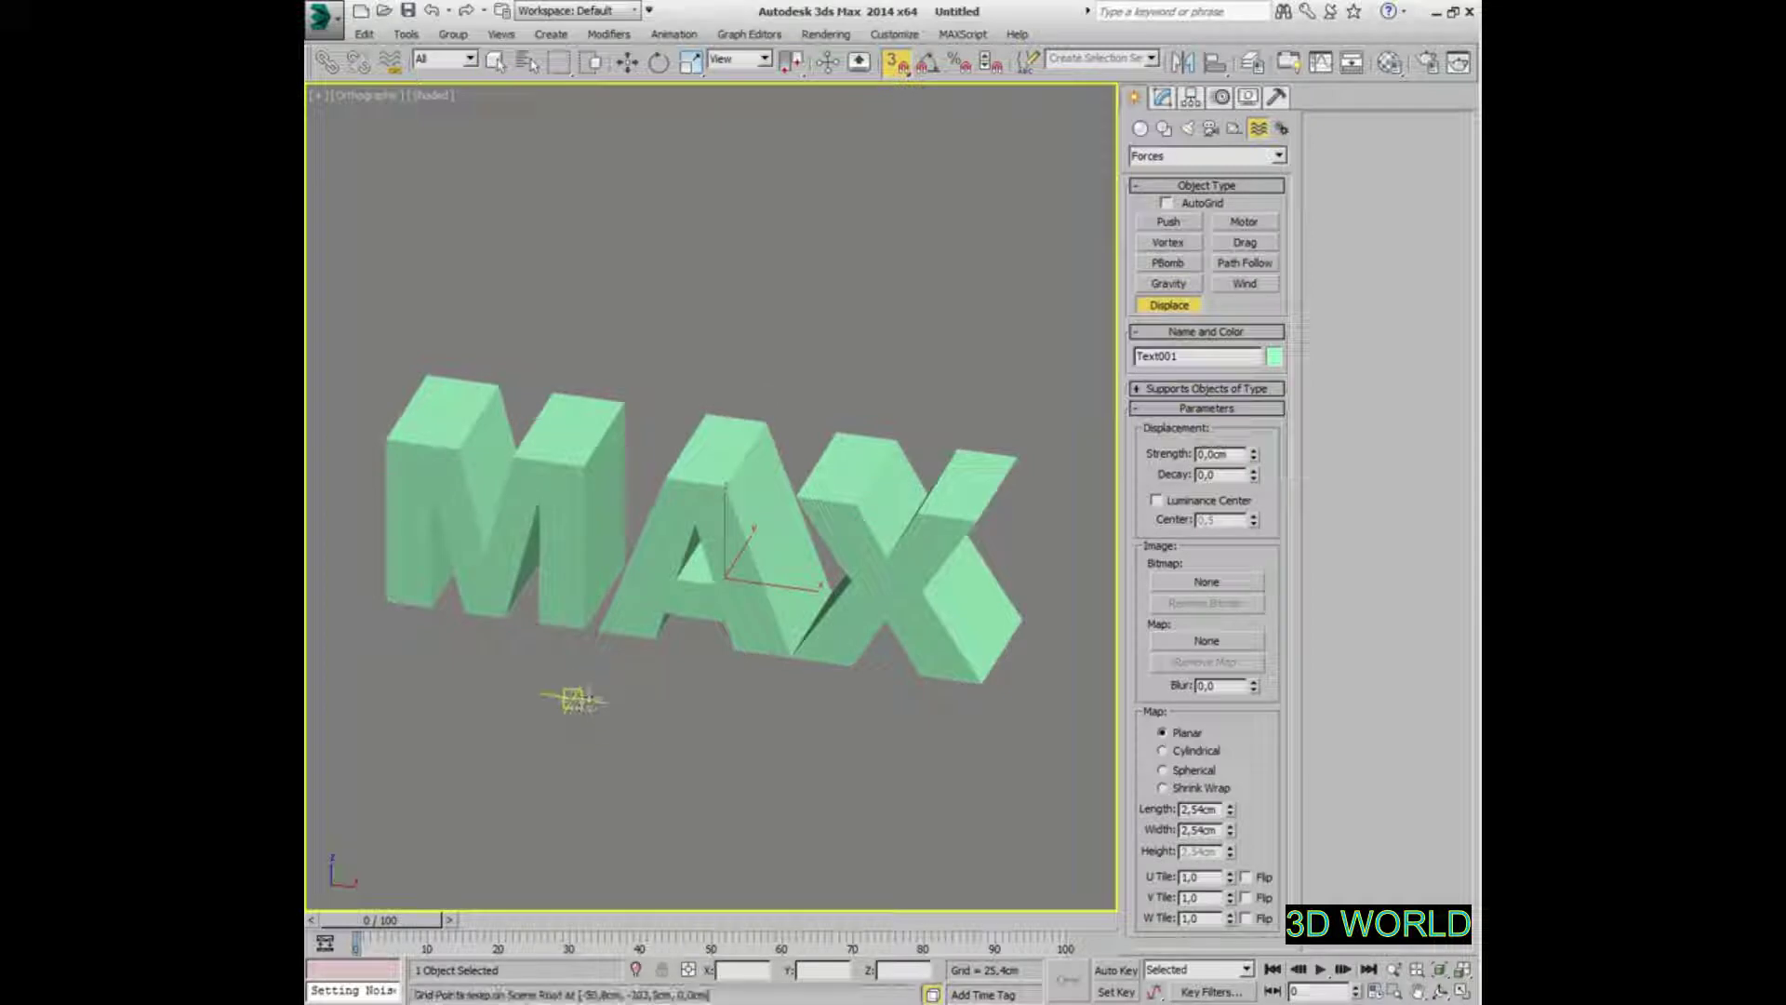
{"action": "left_click_drag", "start_coordinate": [572, 698], "coordinate": [651, 752]}
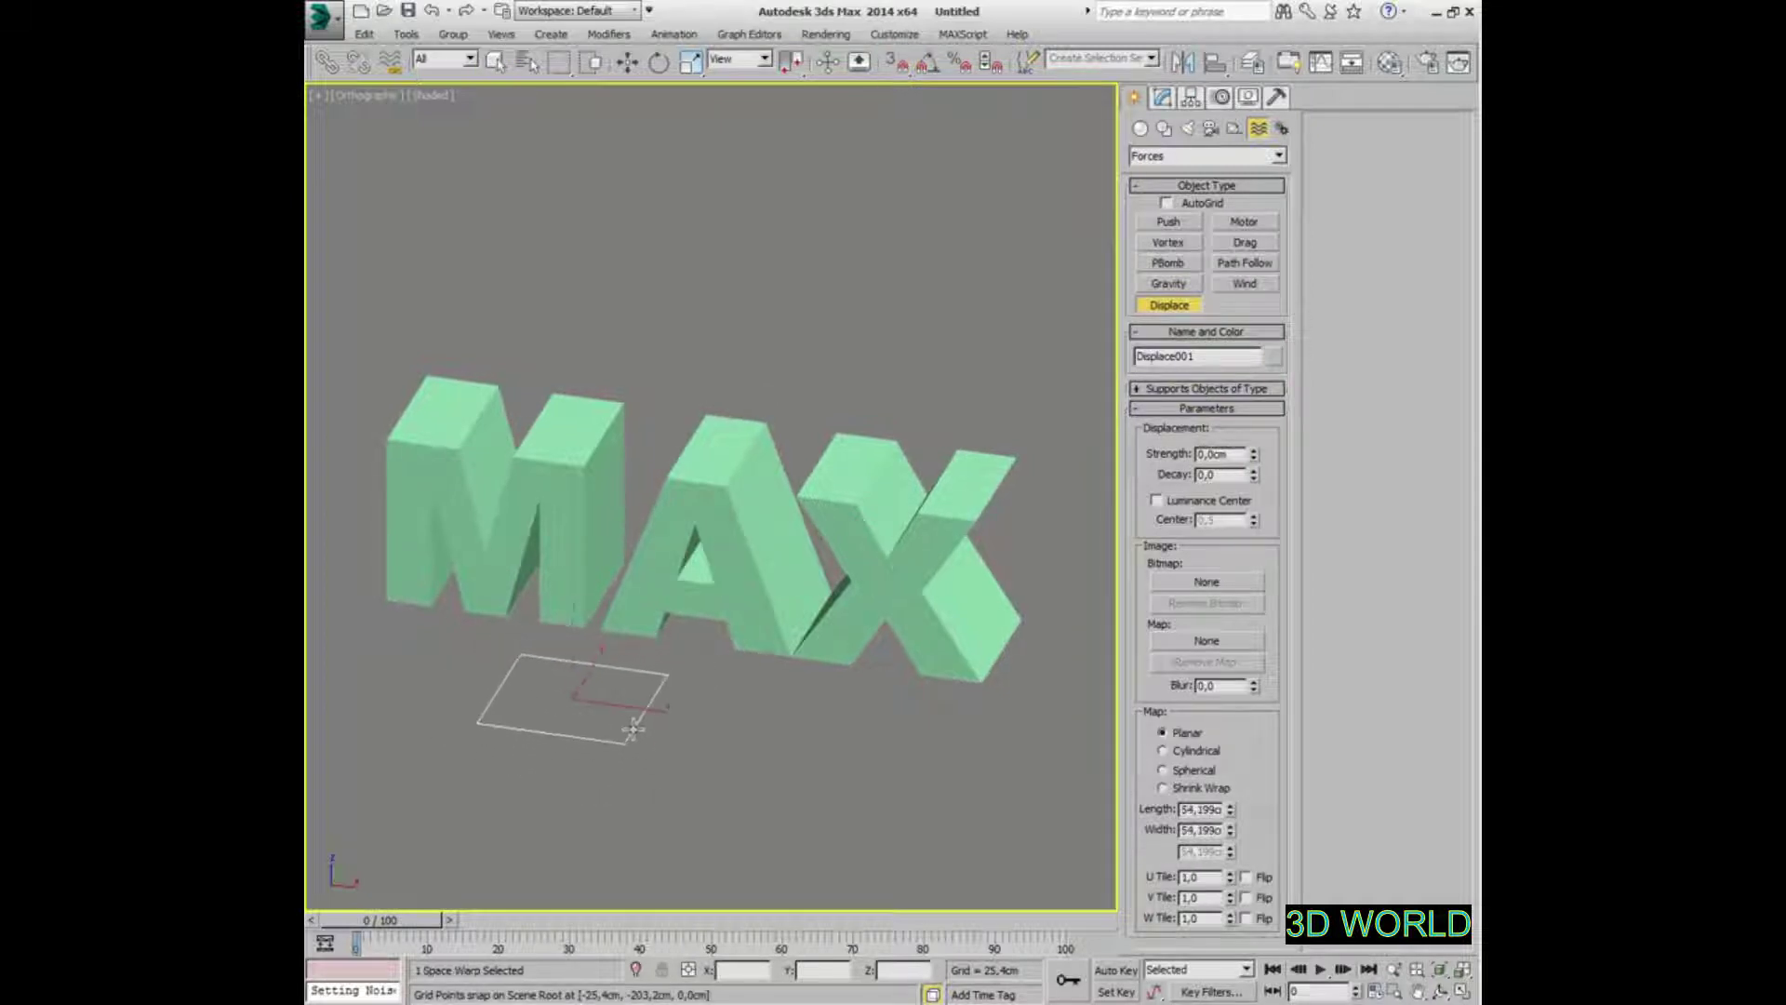
{"action": "right_click", "coordinate": [666, 761]}
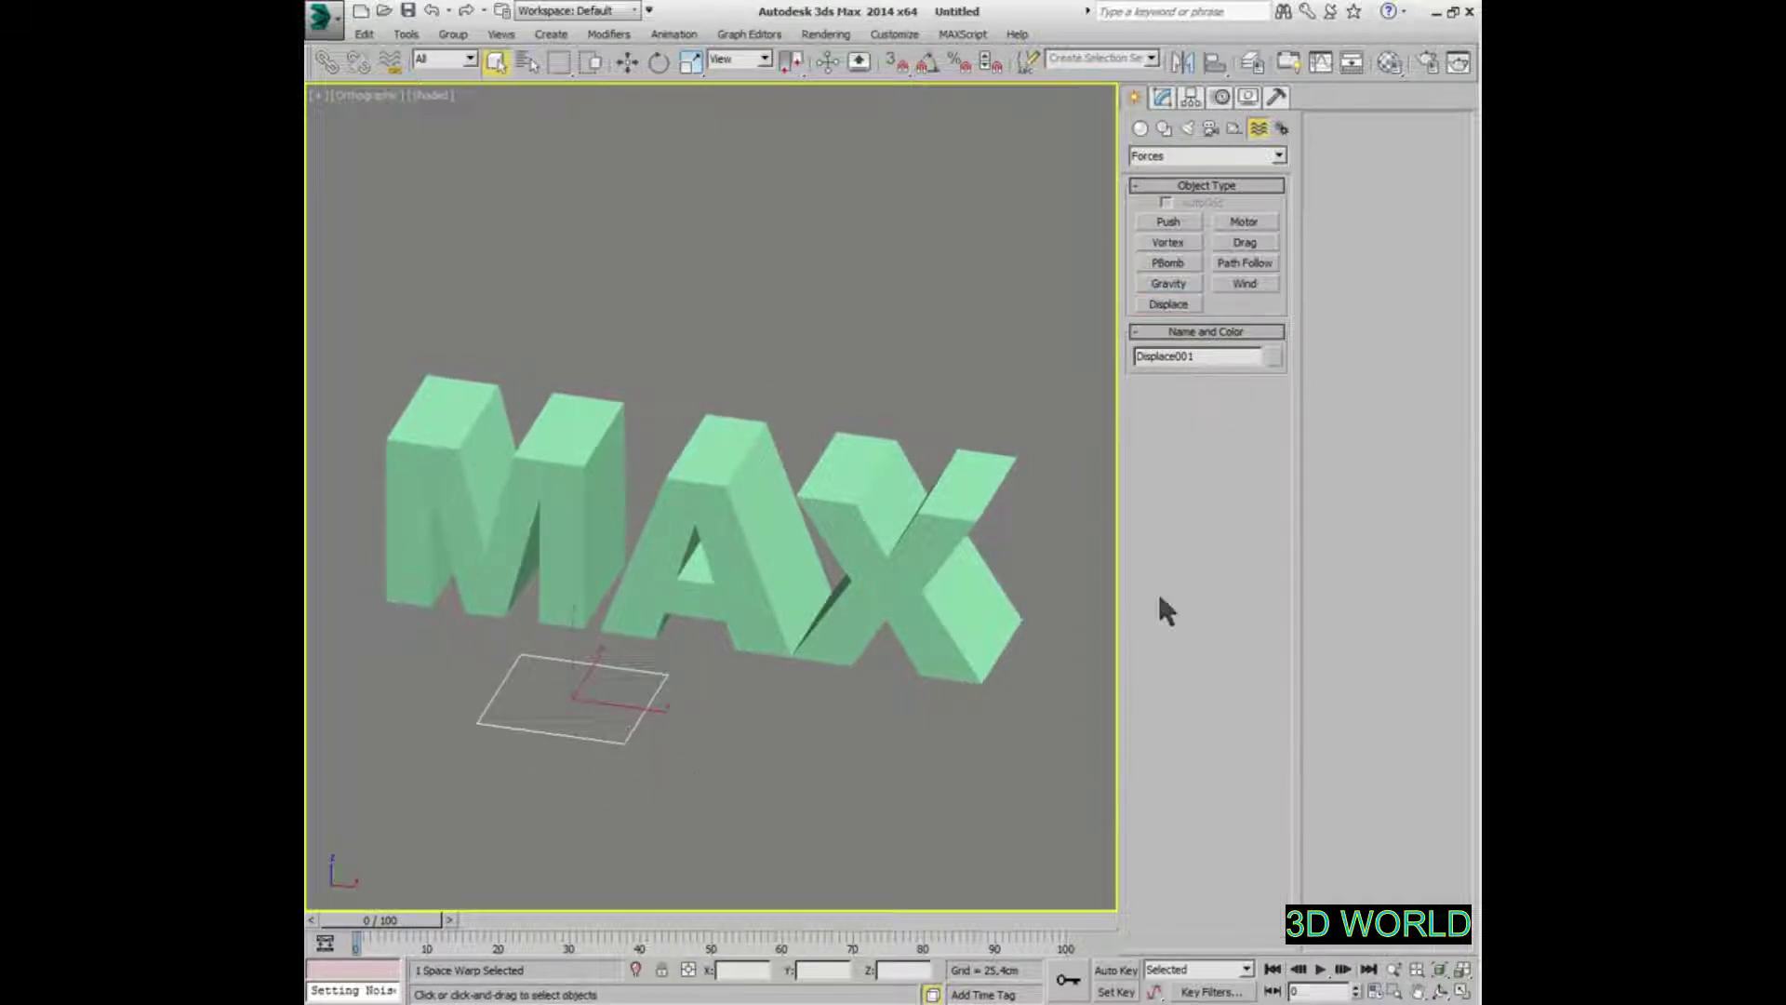
{"action": "left_click", "coordinate": [1163, 97]}
{"action": "left_click", "coordinate": [1163, 776]}
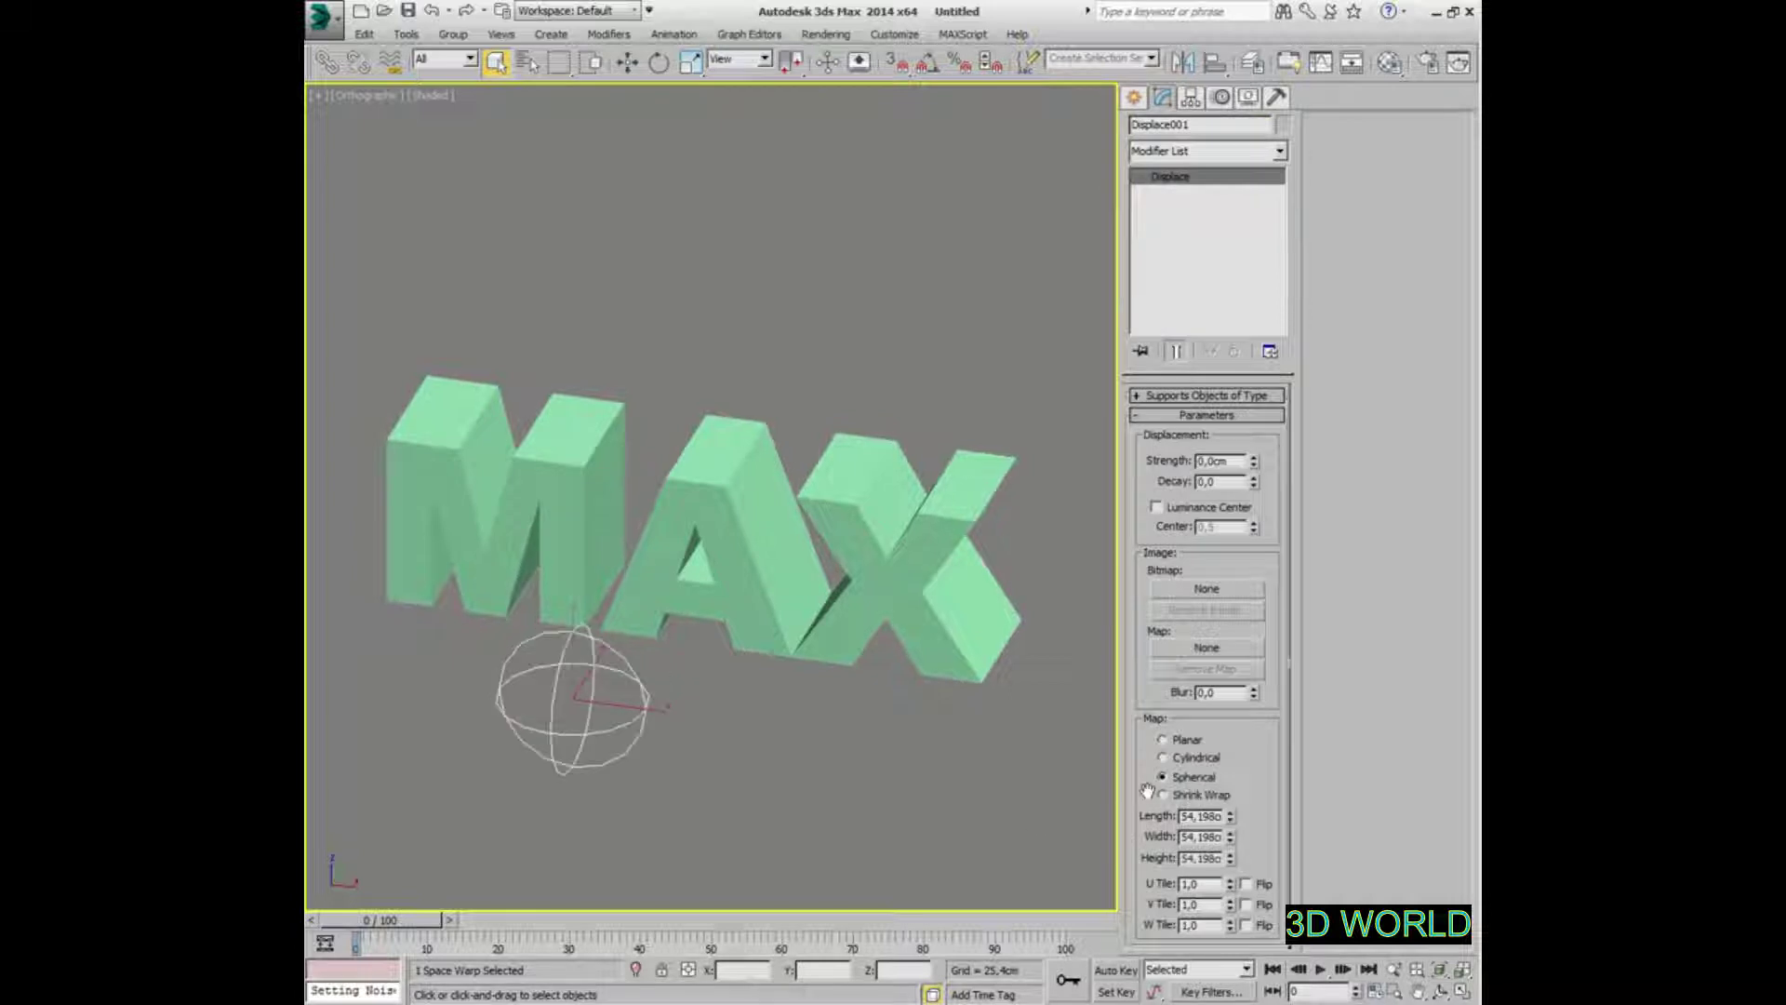
Align the Displace space warp to the text, center to center on the X, Y and Z positions
{"action": "left_click", "coordinate": [773, 549]}
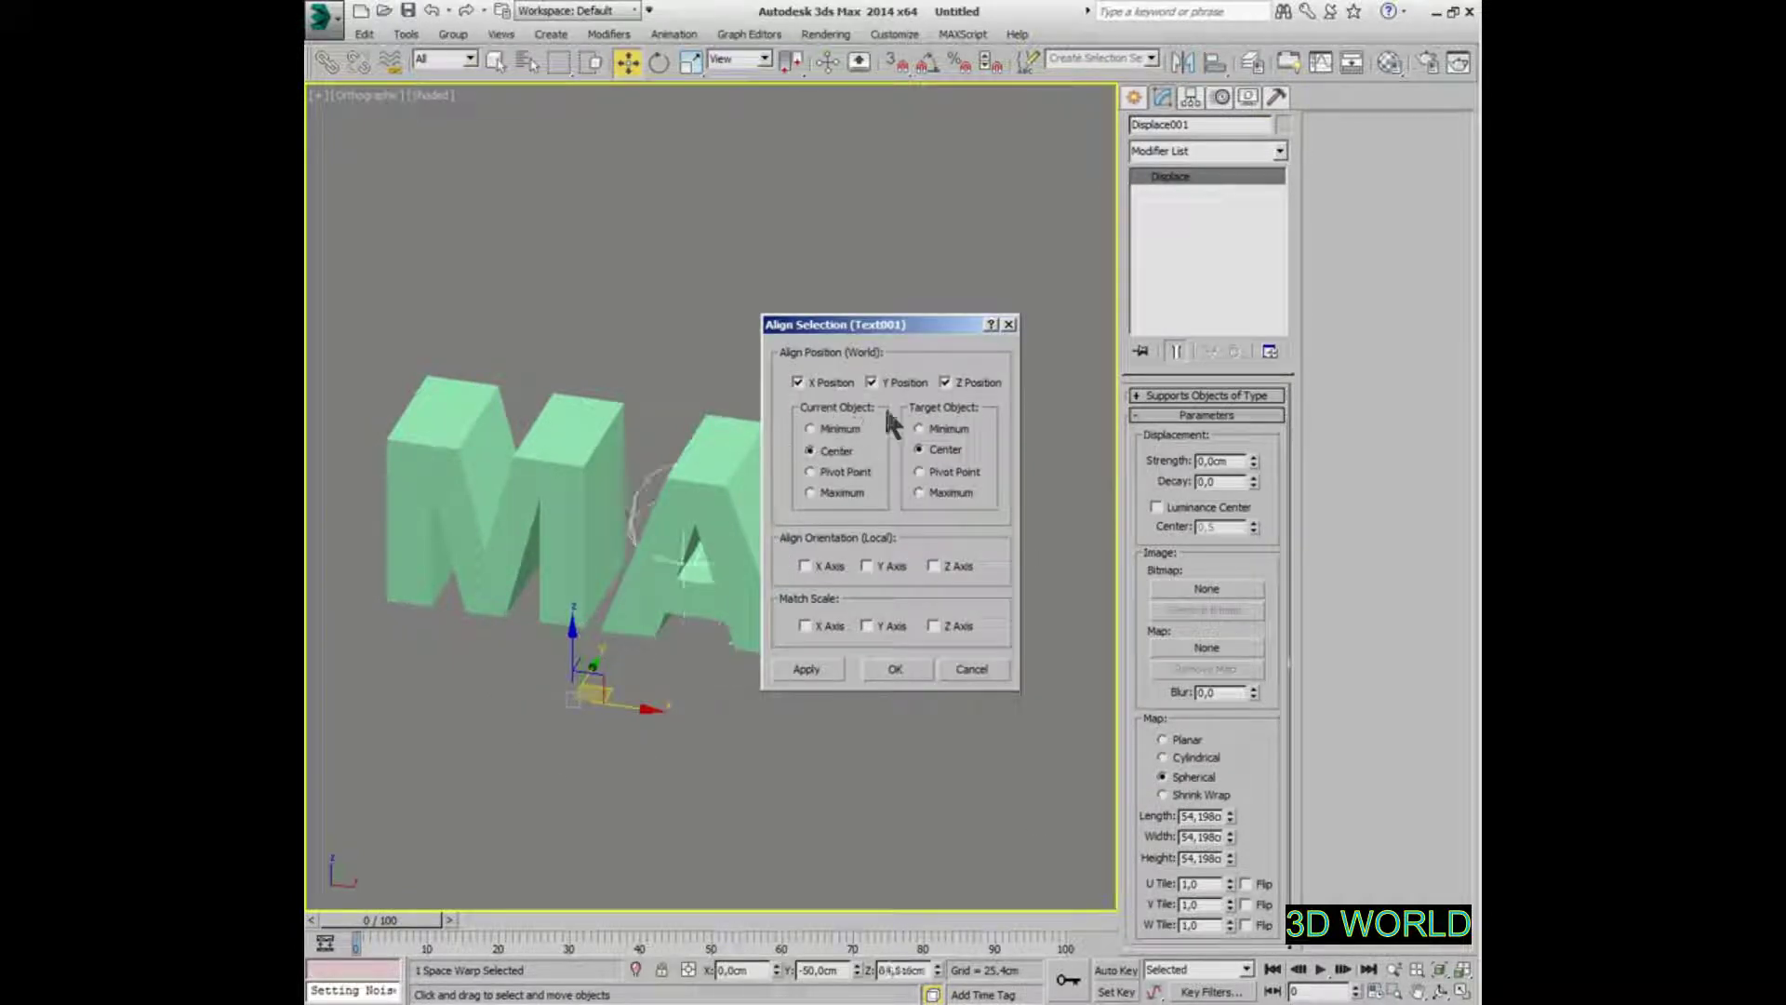
{"action": "left_click_drag", "start_coordinate": [898, 324], "coordinate": [971, 170]}
{"action": "left_click", "coordinate": [968, 513]}
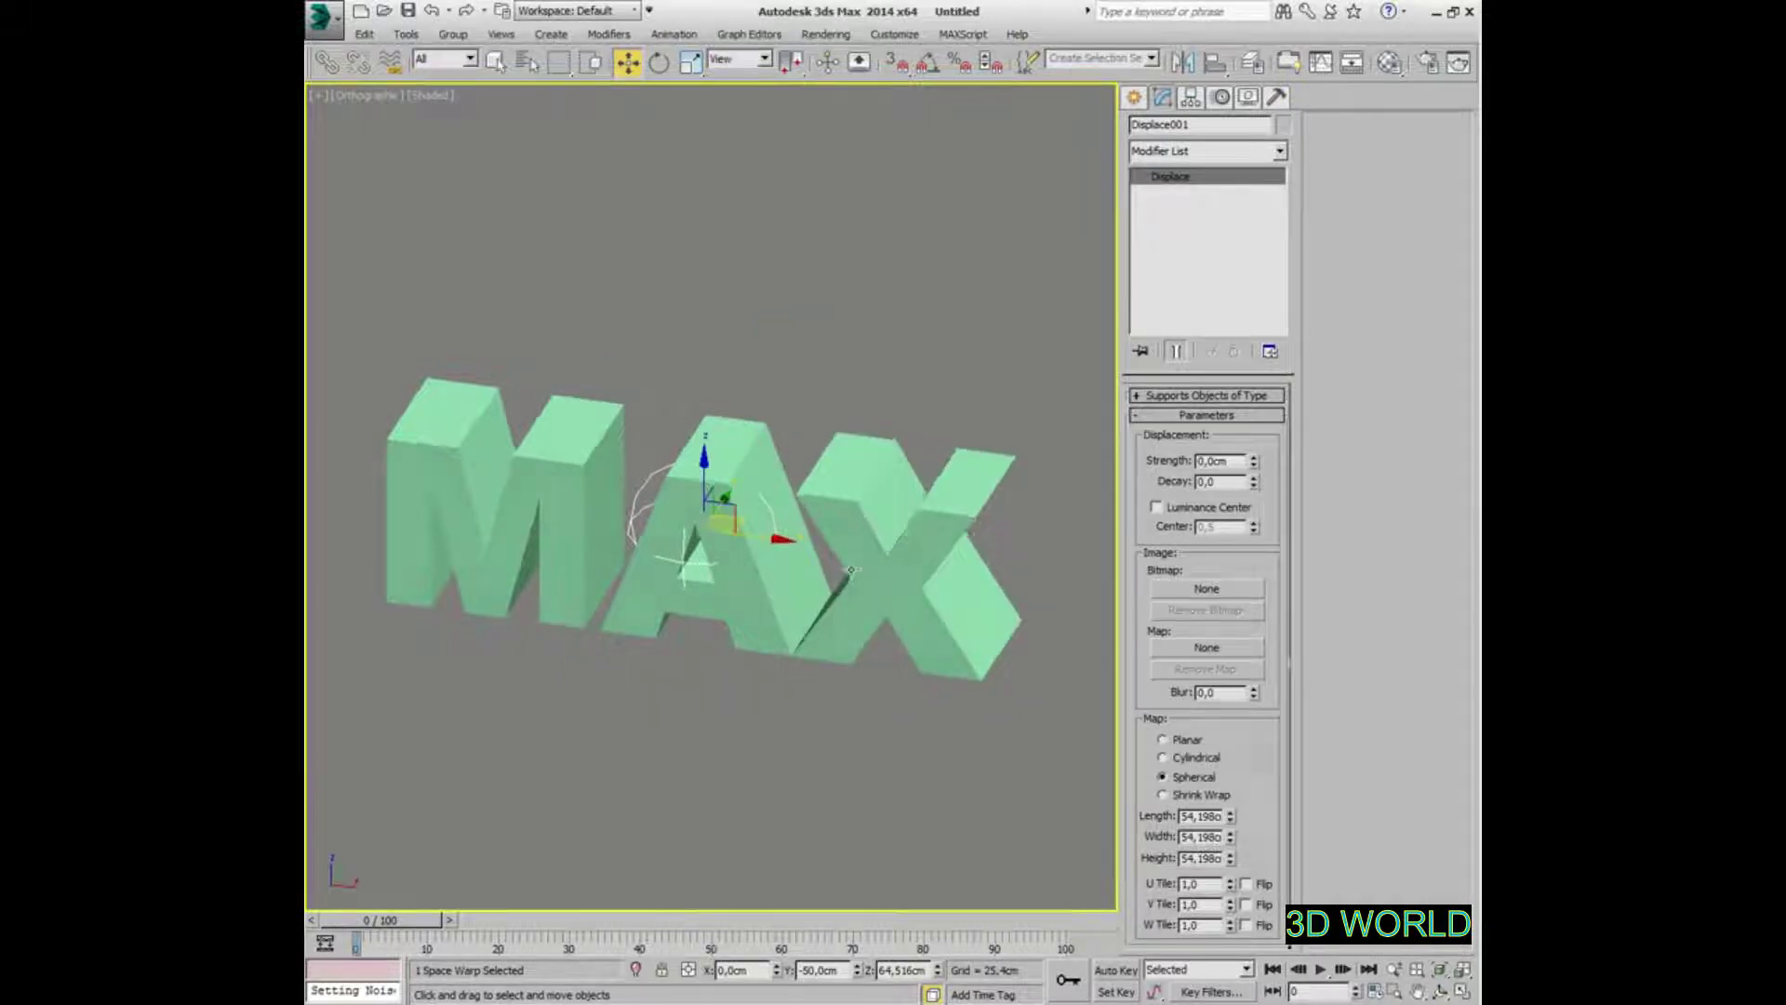
Add the Displace space warp to the forces of the text's Flex modifier
{"action": "mouse_move", "coordinate": [851, 569]}
{"action": "middle_mouse_down", "text": "alt"}
{"action": "mouse_move", "coordinate": [917, 534]}
{"action": "mouse_move", "coordinate": [860, 507]}
{"action": "mouse_move", "coordinate": [797, 598]}
{"action": "mouse_move", "coordinate": [843, 554]}
{"action": "middle_mouse_up", "text": "alt"}
{"action": "left_click", "coordinate": [888, 543]}
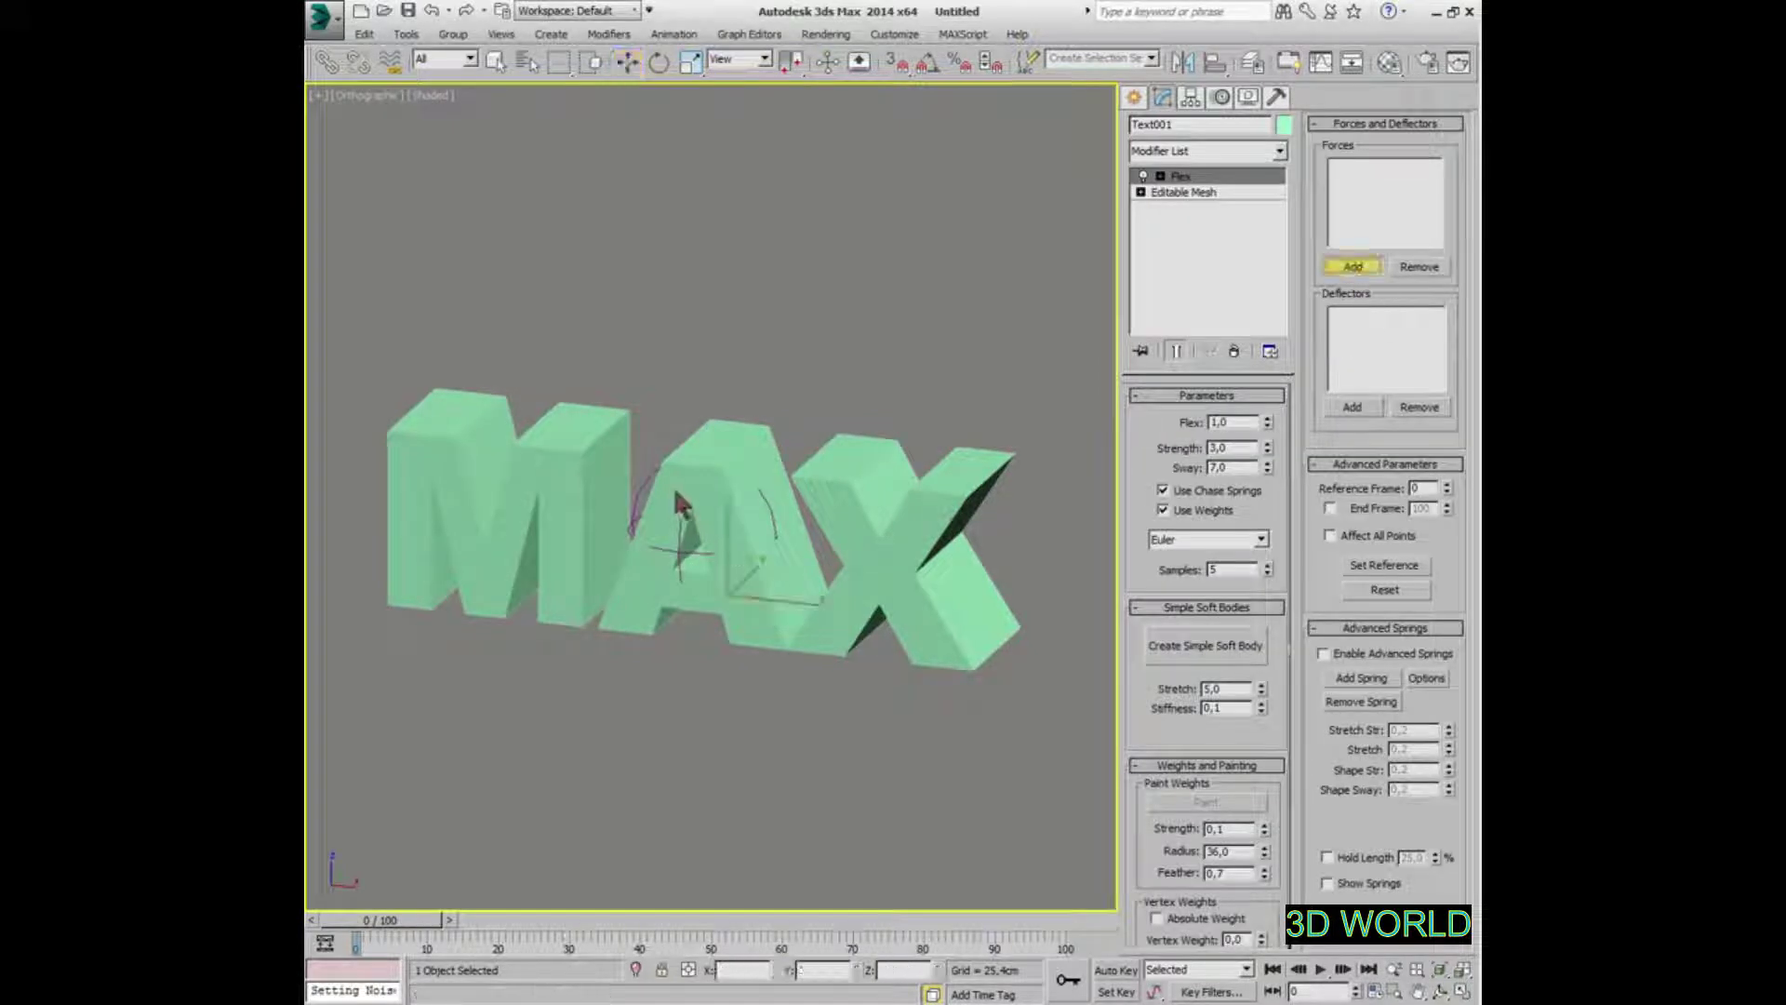
{"action": "left_click", "coordinate": [639, 490]}
View the text from the front and briefly play the animation to check the Flex effect
{"action": "mouse_move", "coordinate": [712, 581]}
{"action": "middle_mouse_down", "text": "alt"}
{"action": "mouse_move", "coordinate": [751, 558]}
{"action": "mouse_move", "coordinate": [737, 534]}
{"action": "middle_mouse_up", "text": "alt"}
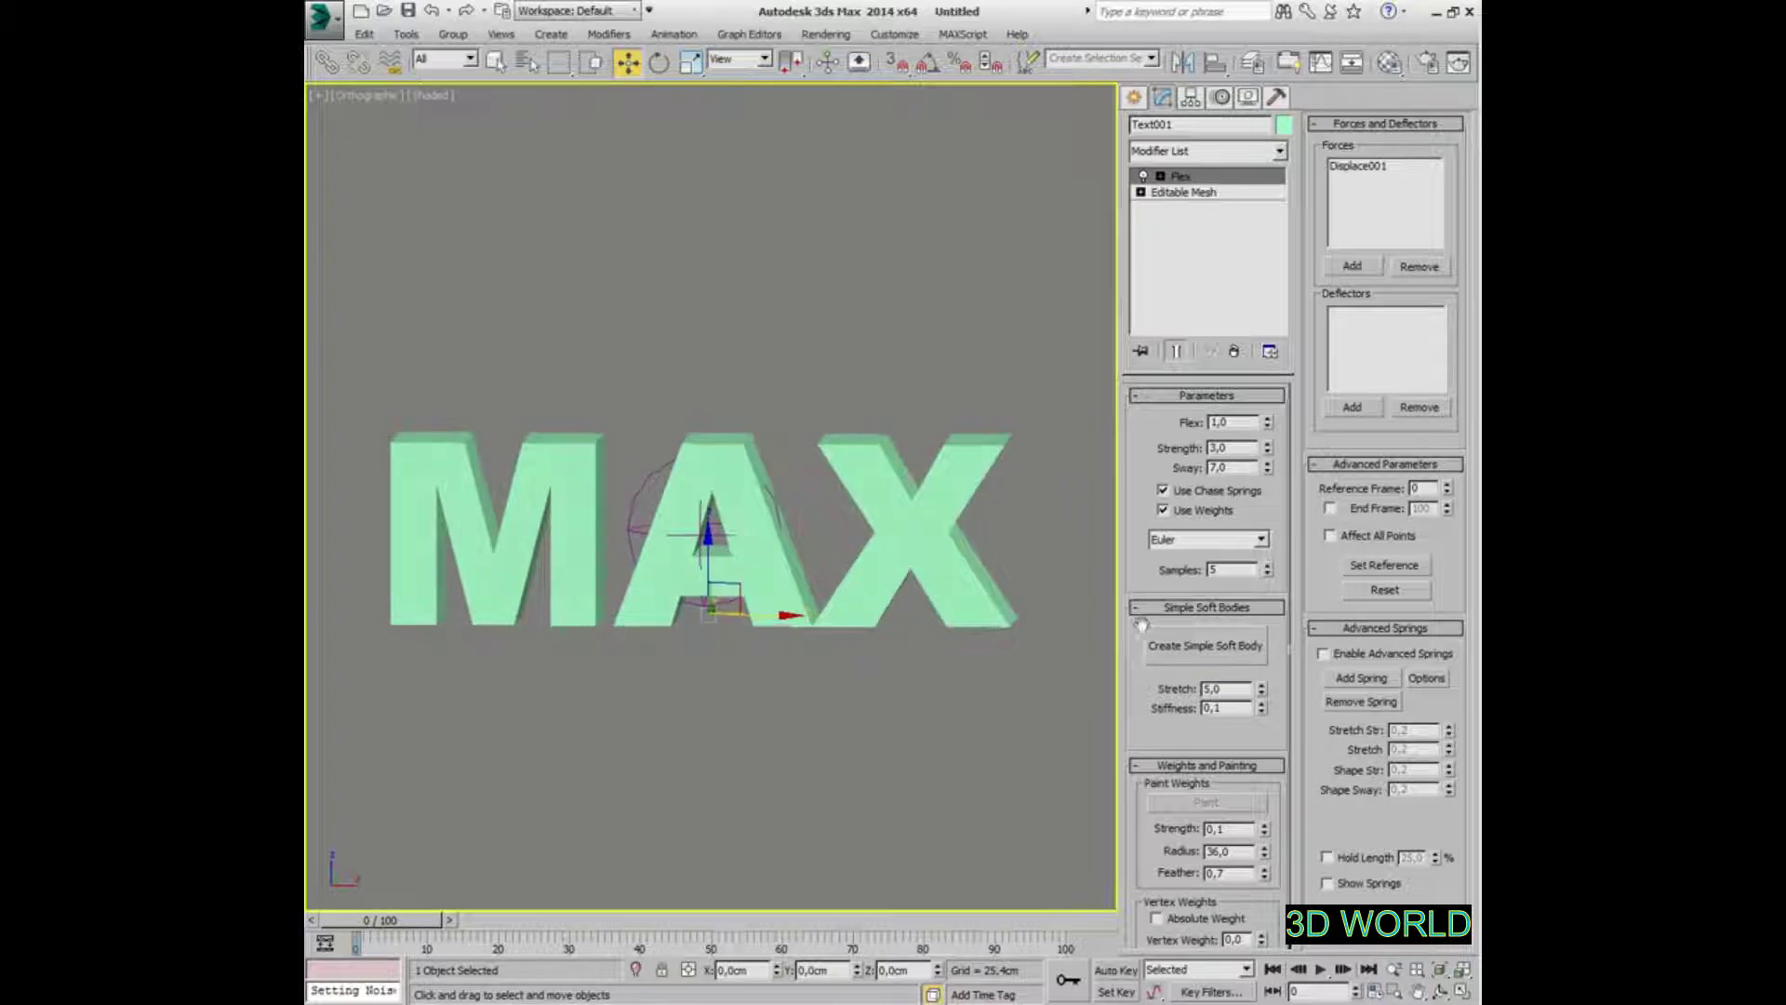
{"action": "middle_click_drag", "start_coordinate": [930, 633], "coordinate": [914, 621]}
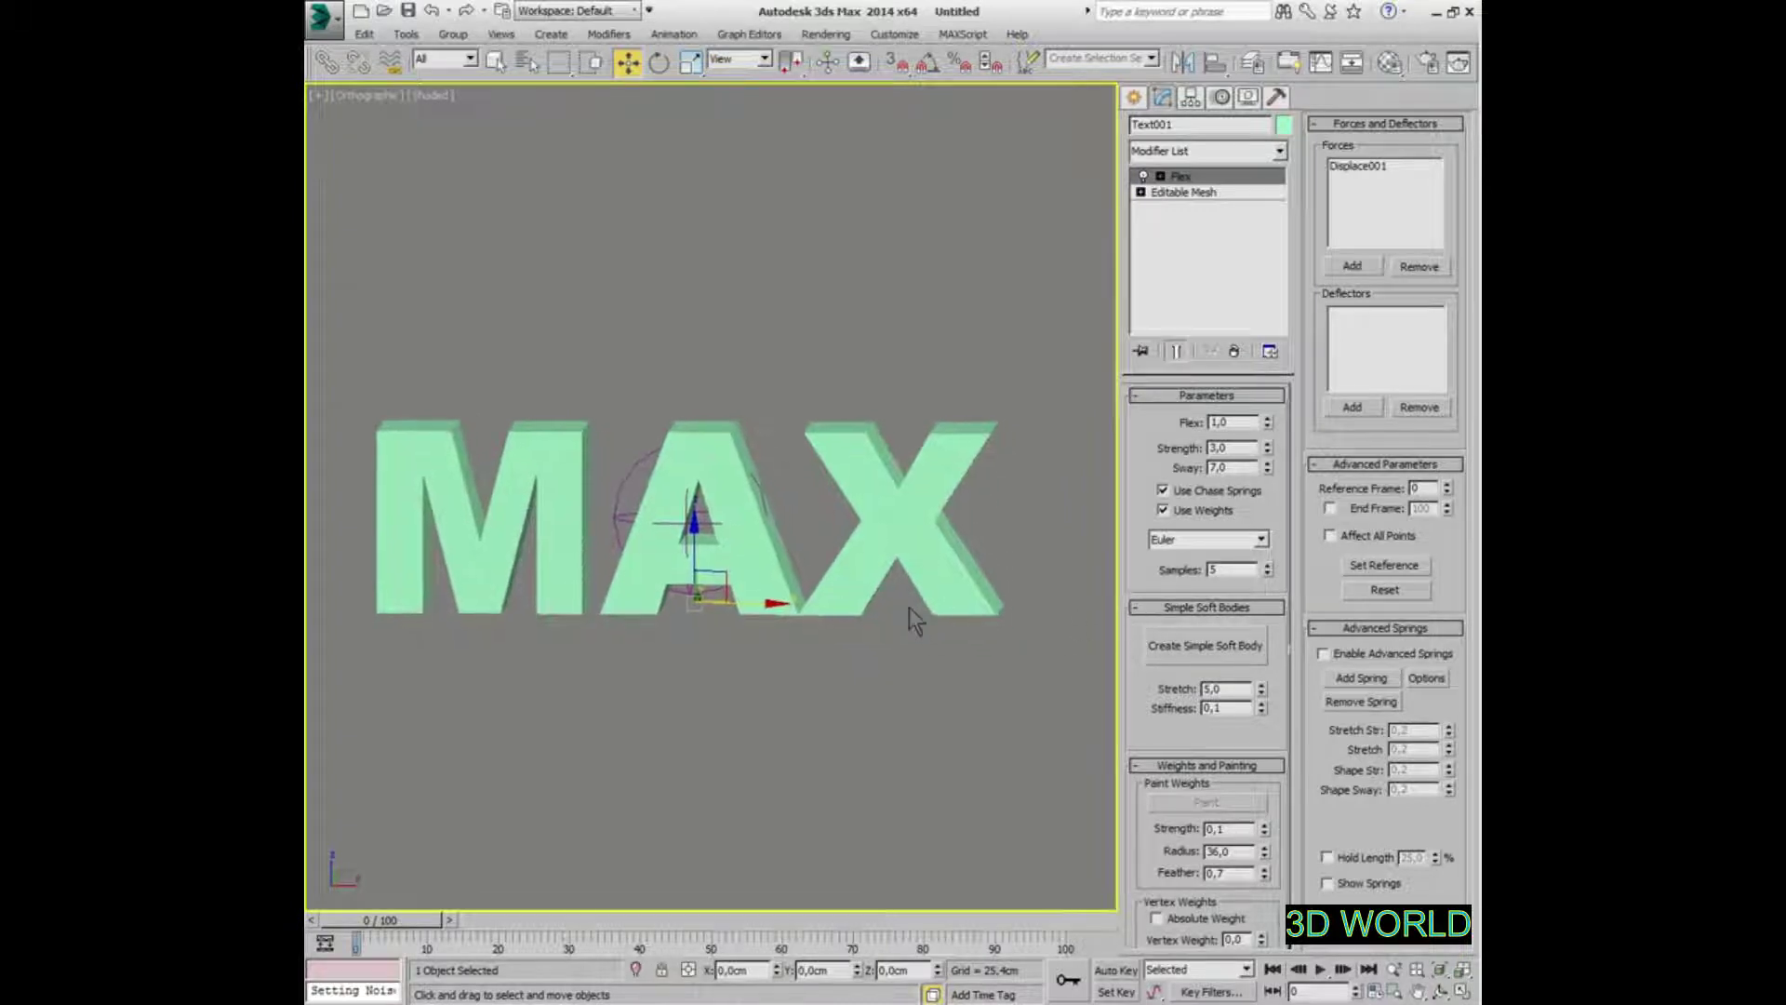
{"action": "left_click", "coordinate": [1321, 969]}
{"action": "left_click", "coordinate": [1321, 972]}
{"action": "key", "text": "w"}
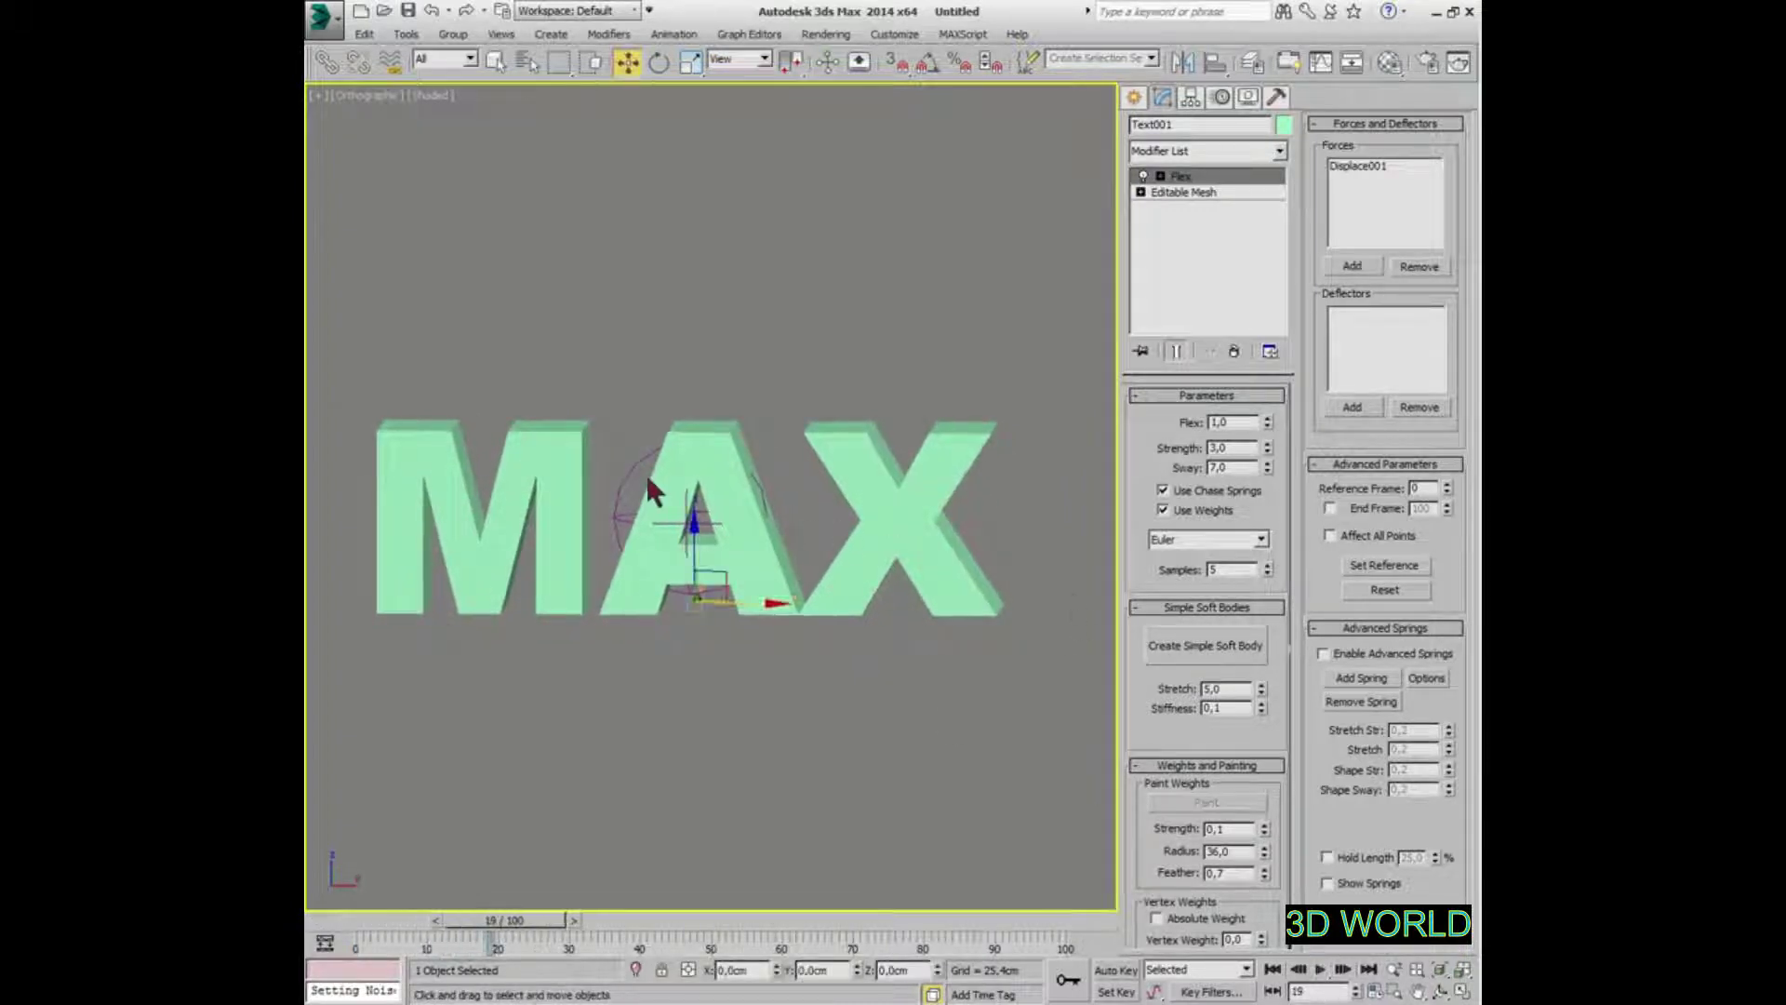
Set the Displace space warp's strength to 111 cm, then preview the animation and return to frame 0
{"action": "left_click", "coordinate": [635, 467]}
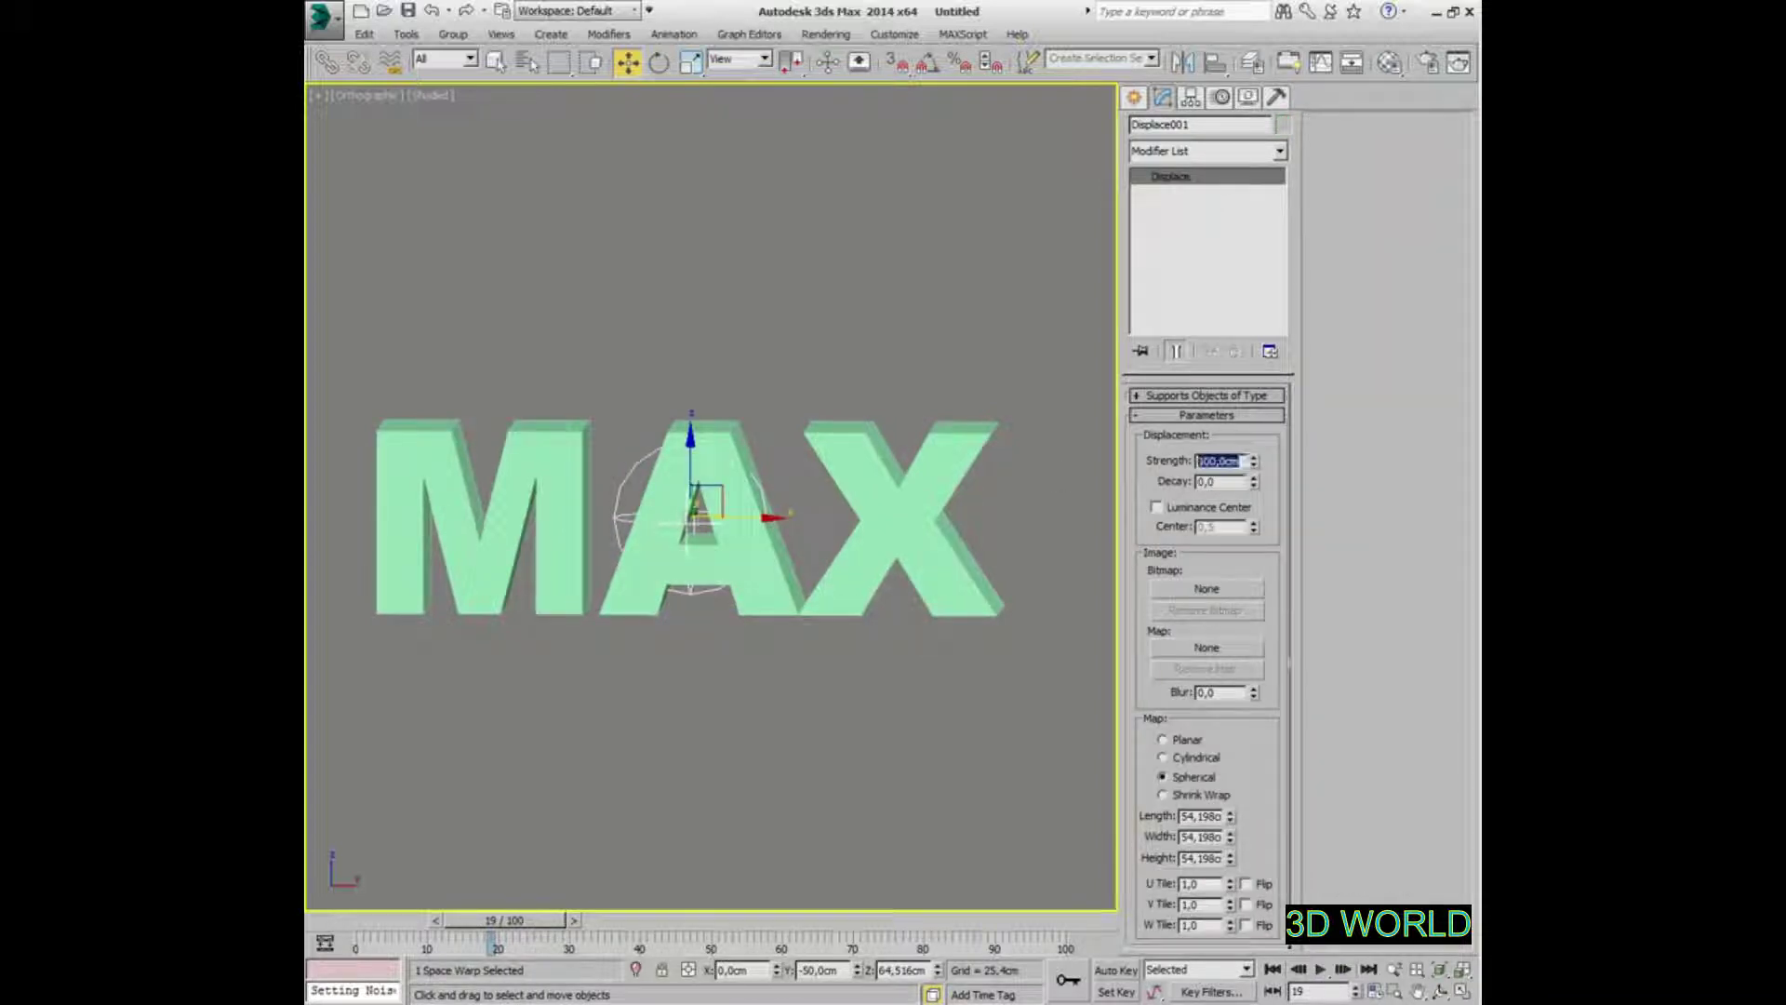
{"action": "middle_click_drag", "start_coordinate": [885, 611], "coordinate": [869, 633]}
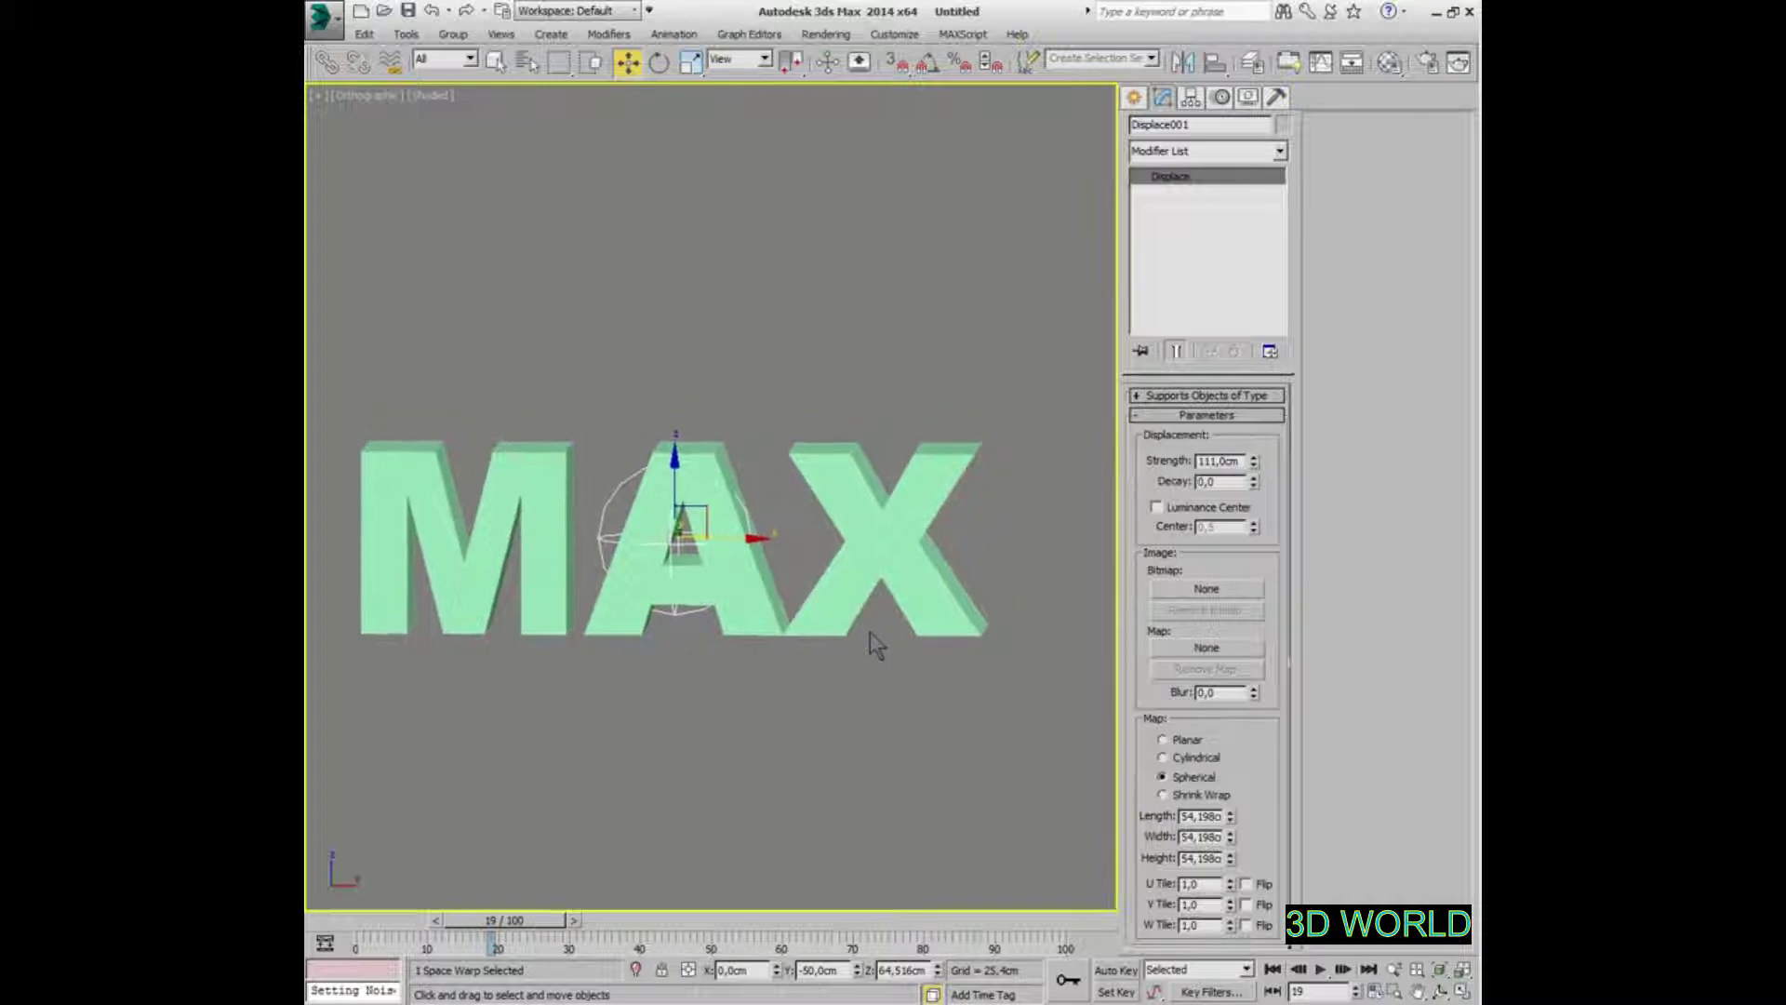
{"action": "scroll", "coordinate": [869, 632], "scroll_direction": "up", "scroll_amount": 1}
{"action": "key", "text": "slash"}
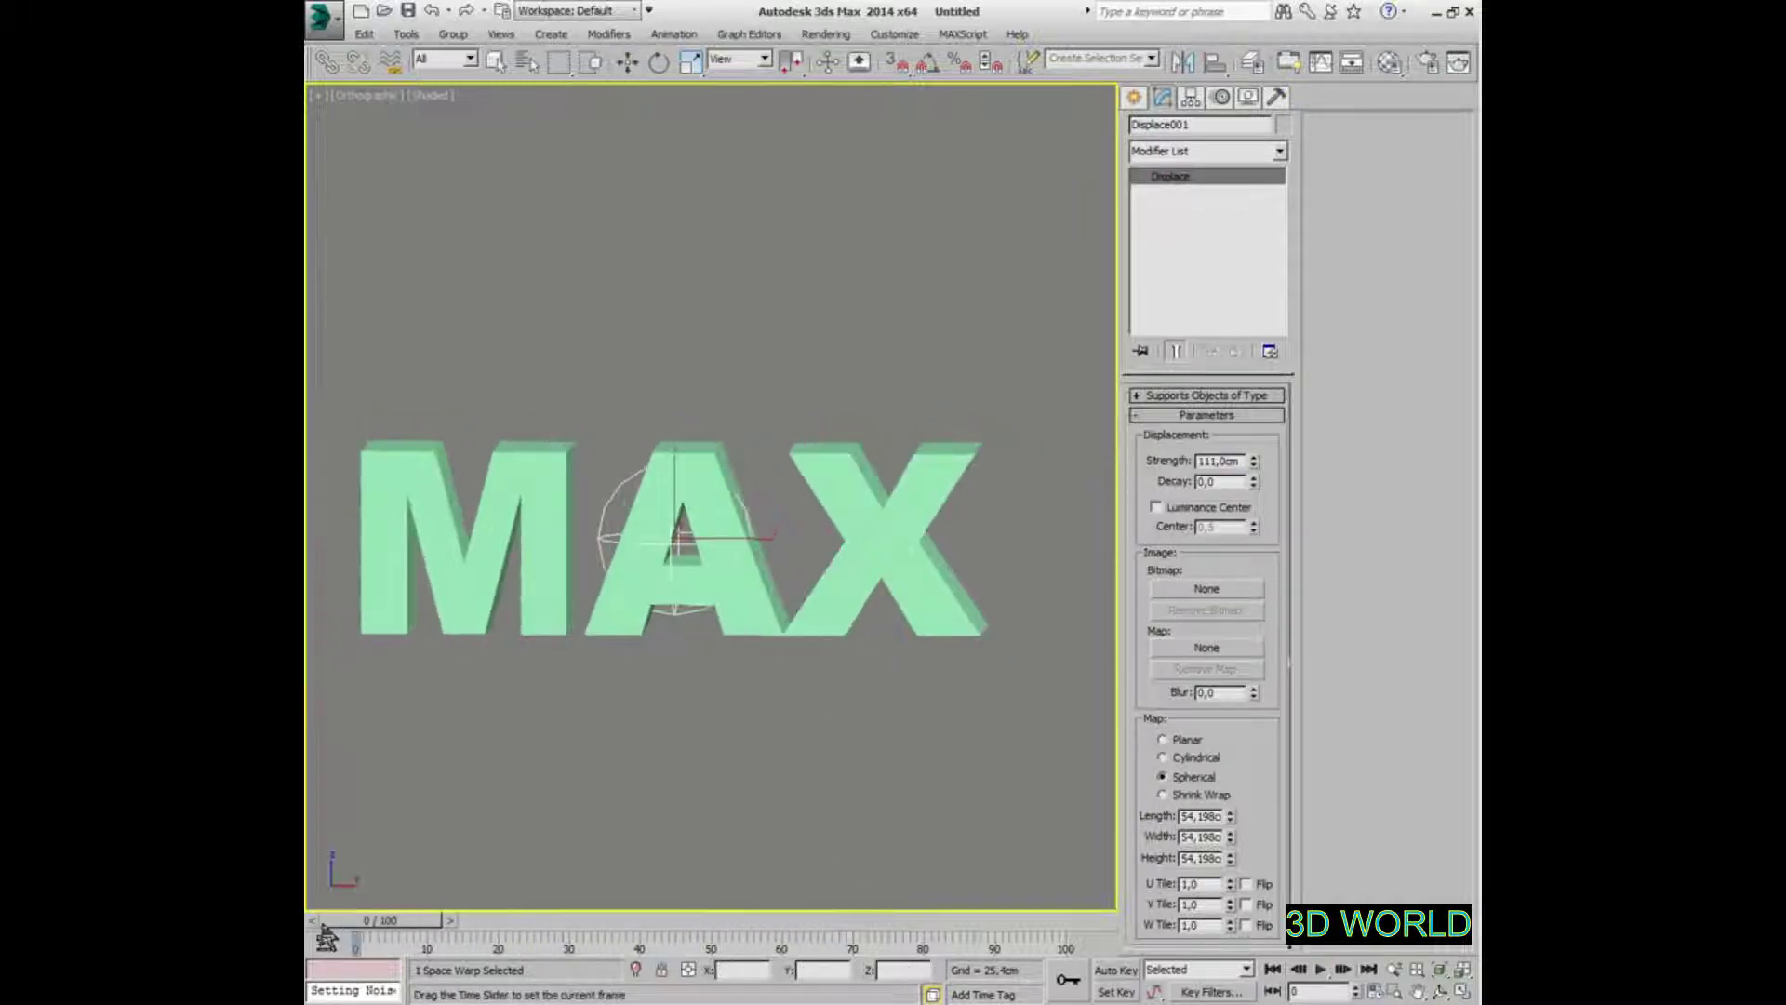
{"action": "key", "text": "slash"}
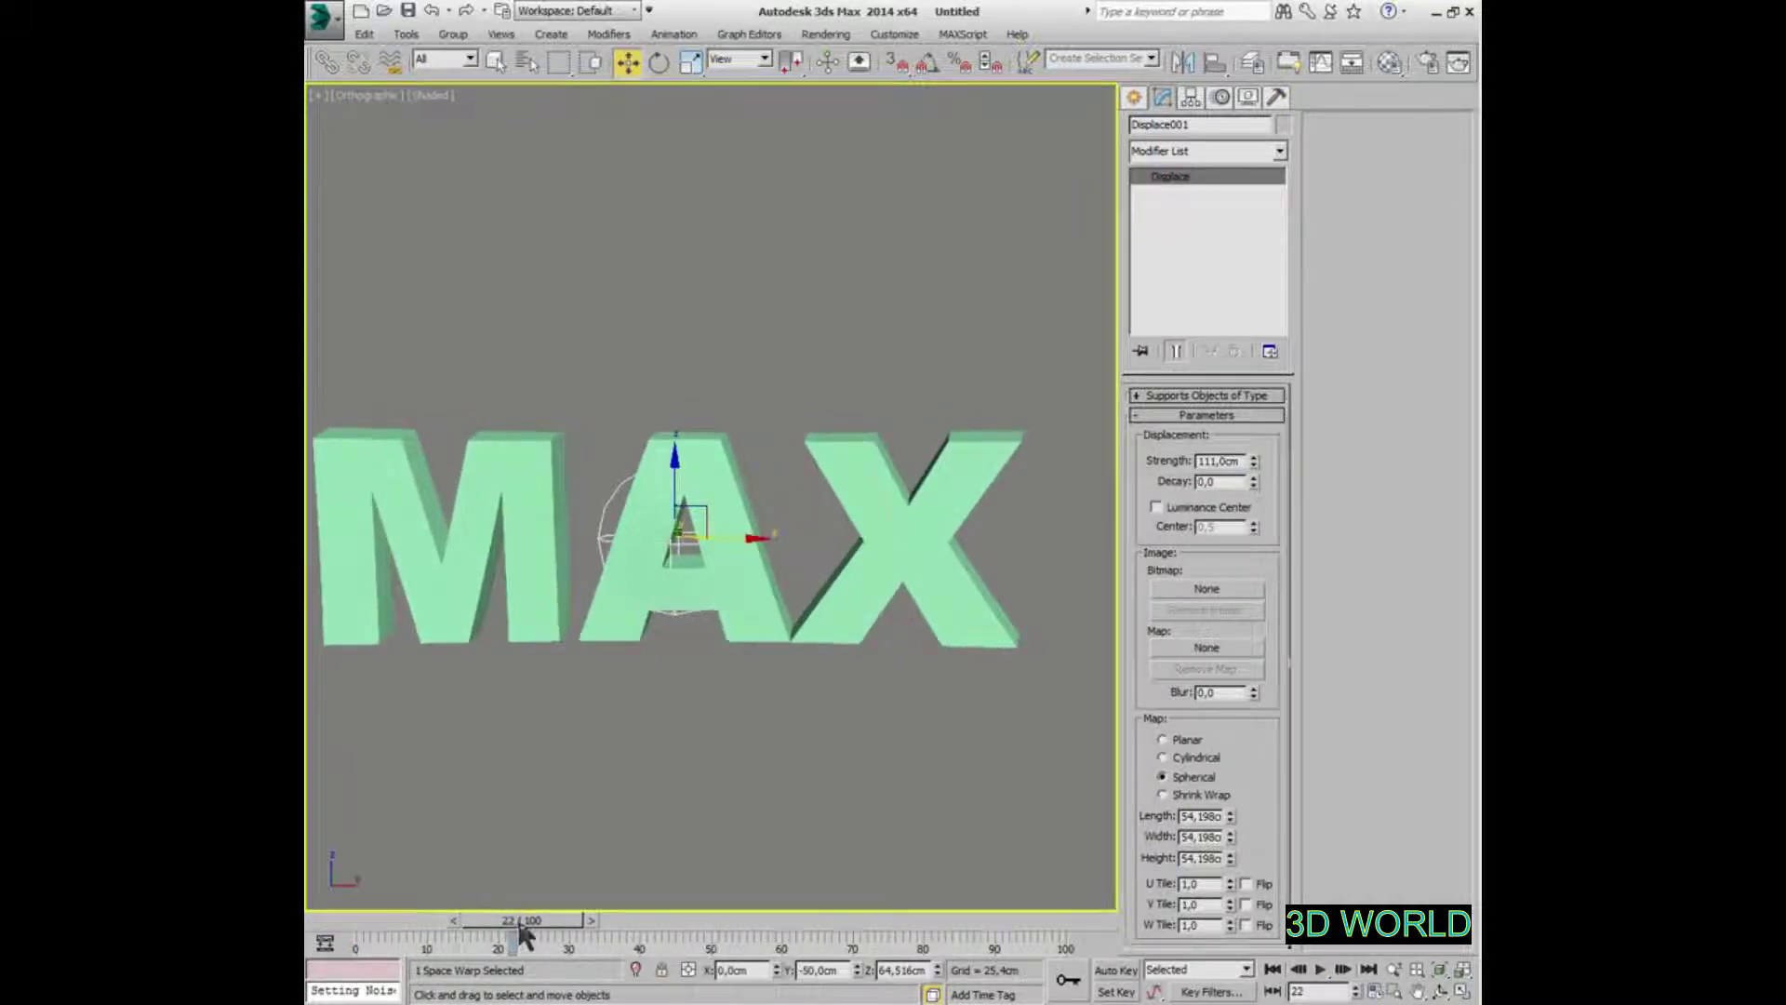
{"action": "left_click_drag", "start_coordinate": [520, 927], "coordinate": [308, 923]}
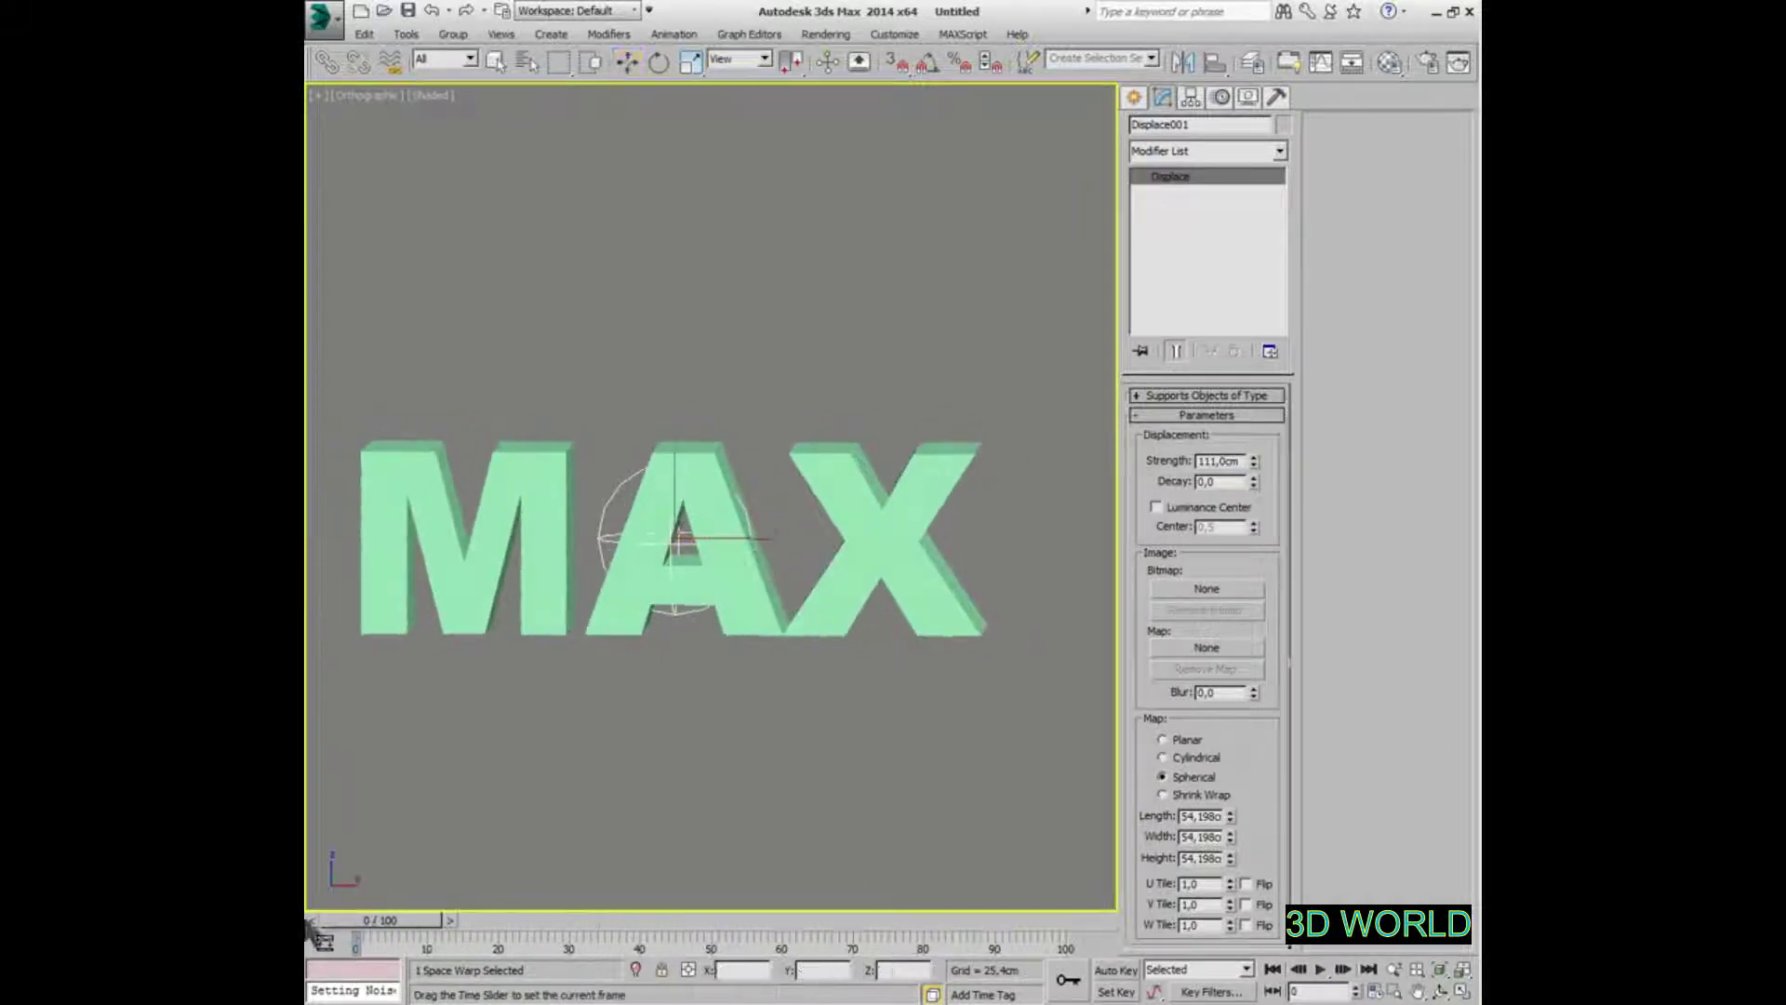
Turn off Use Chase Springs and Use Weights in the text's Flex modifier while the animation plays
{"action": "left_click", "coordinate": [891, 555]}
{"action": "key", "text": "slash"}
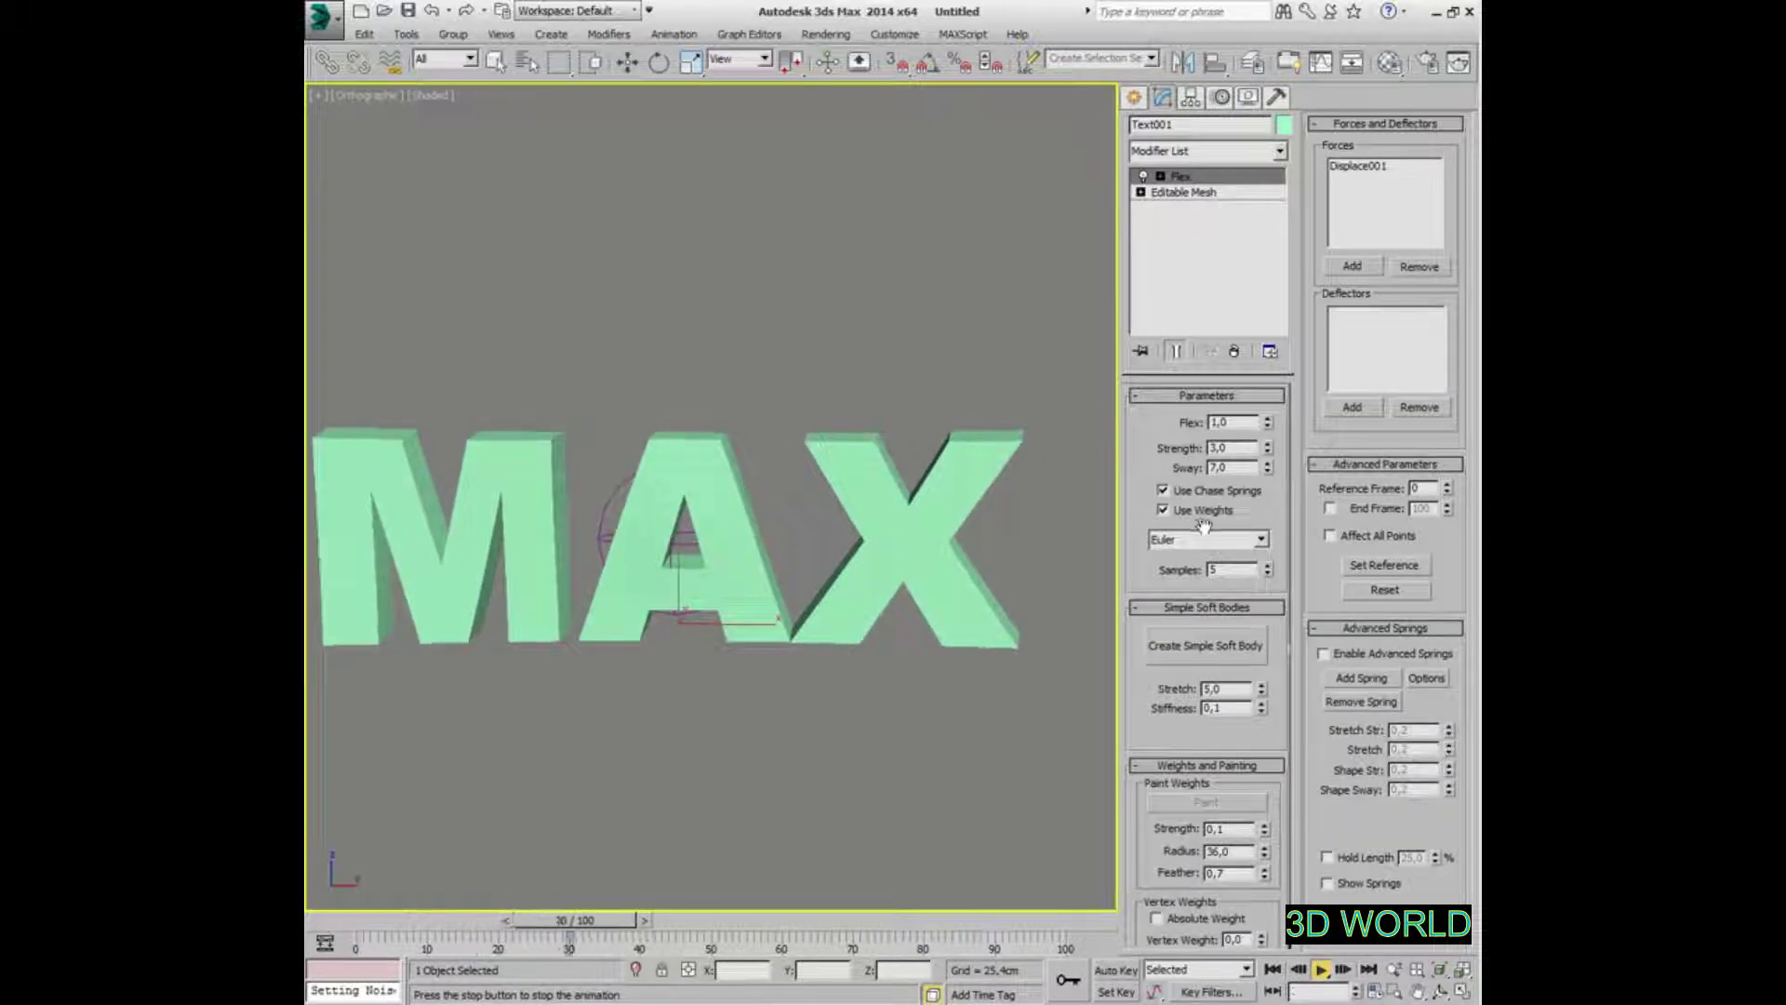
{"action": "left_click", "coordinate": [1209, 492]}
{"action": "left_click", "coordinate": [1200, 511]}
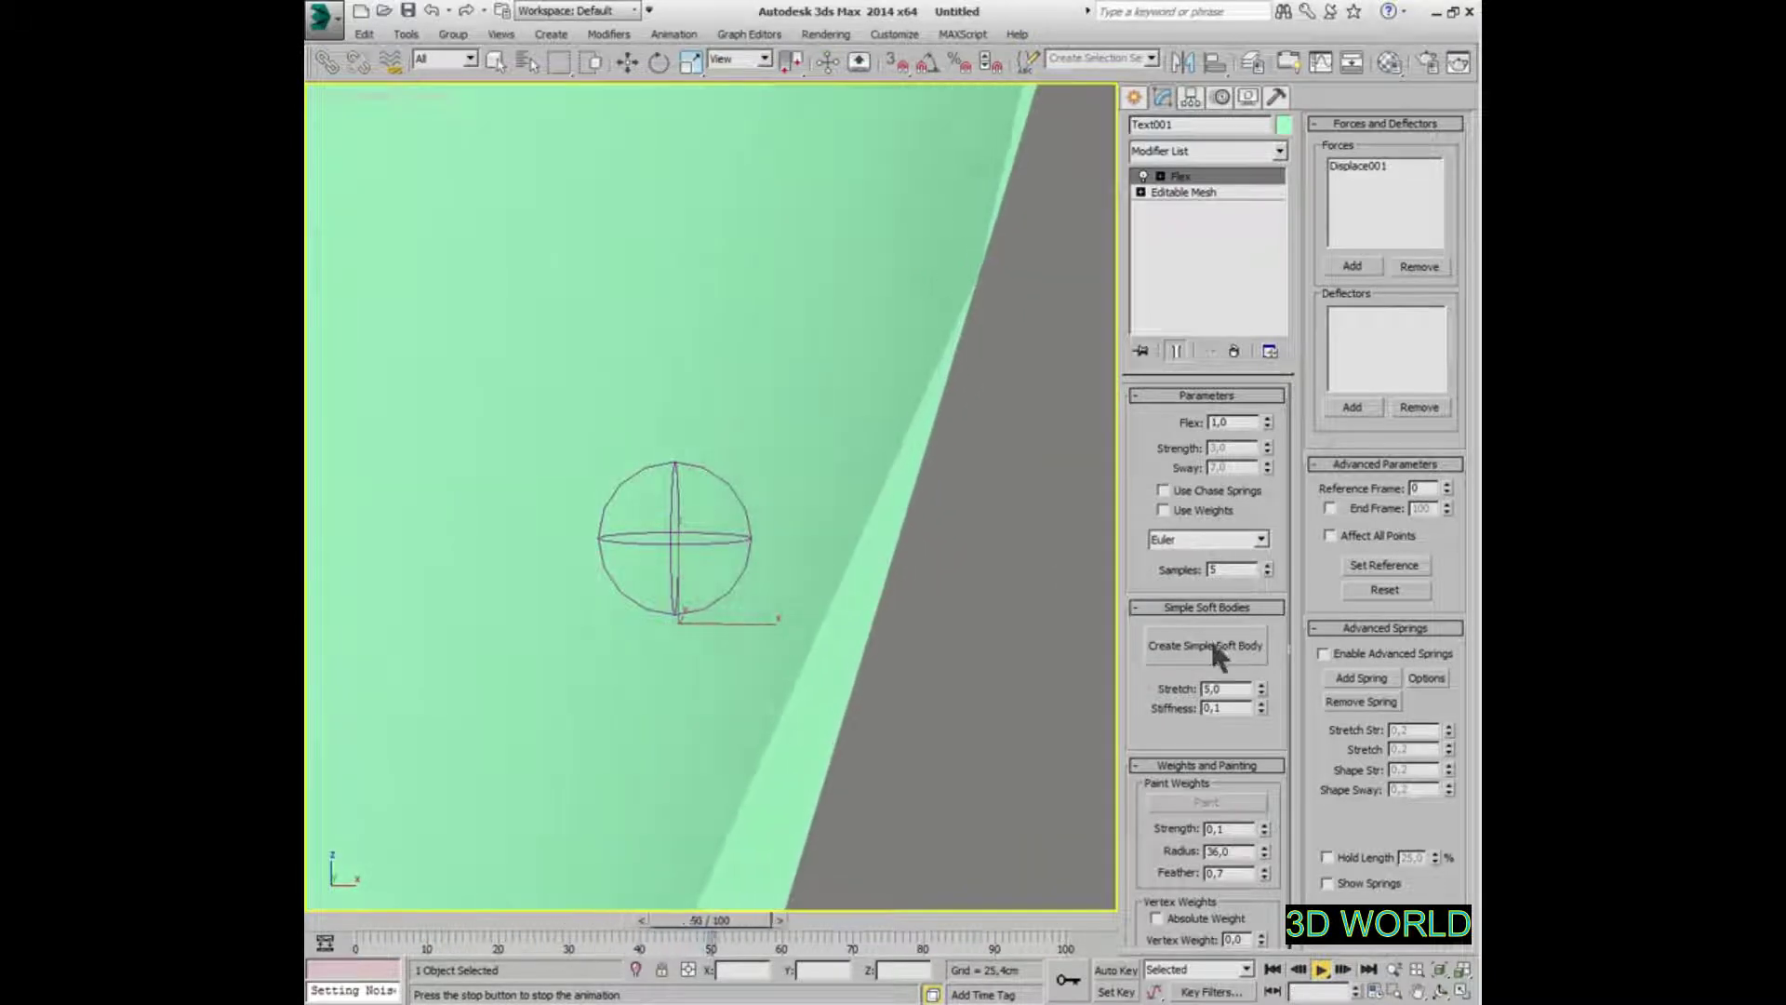
Stop the playback, create a simple soft body for the text at frame 0, preview the animation and return to frame 0
{"action": "left_click", "coordinate": [1321, 973]}
{"action": "left_click", "coordinate": [1273, 970]}
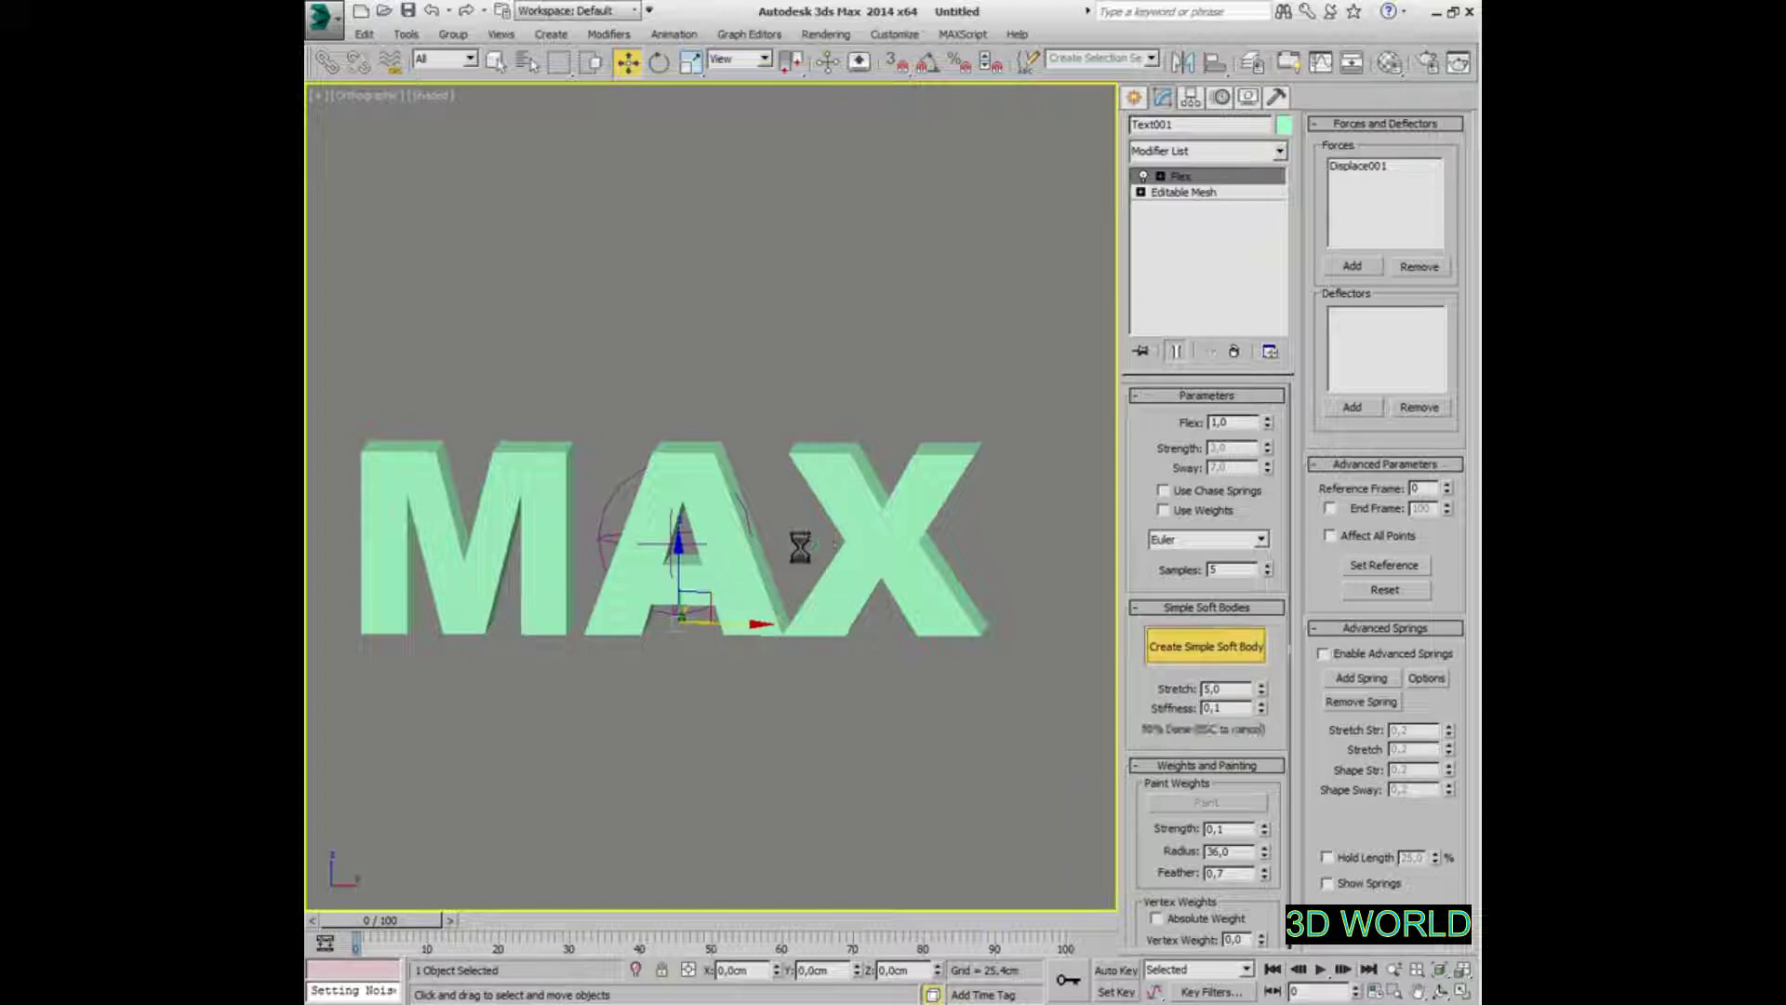
{"action": "key", "text": "slash"}
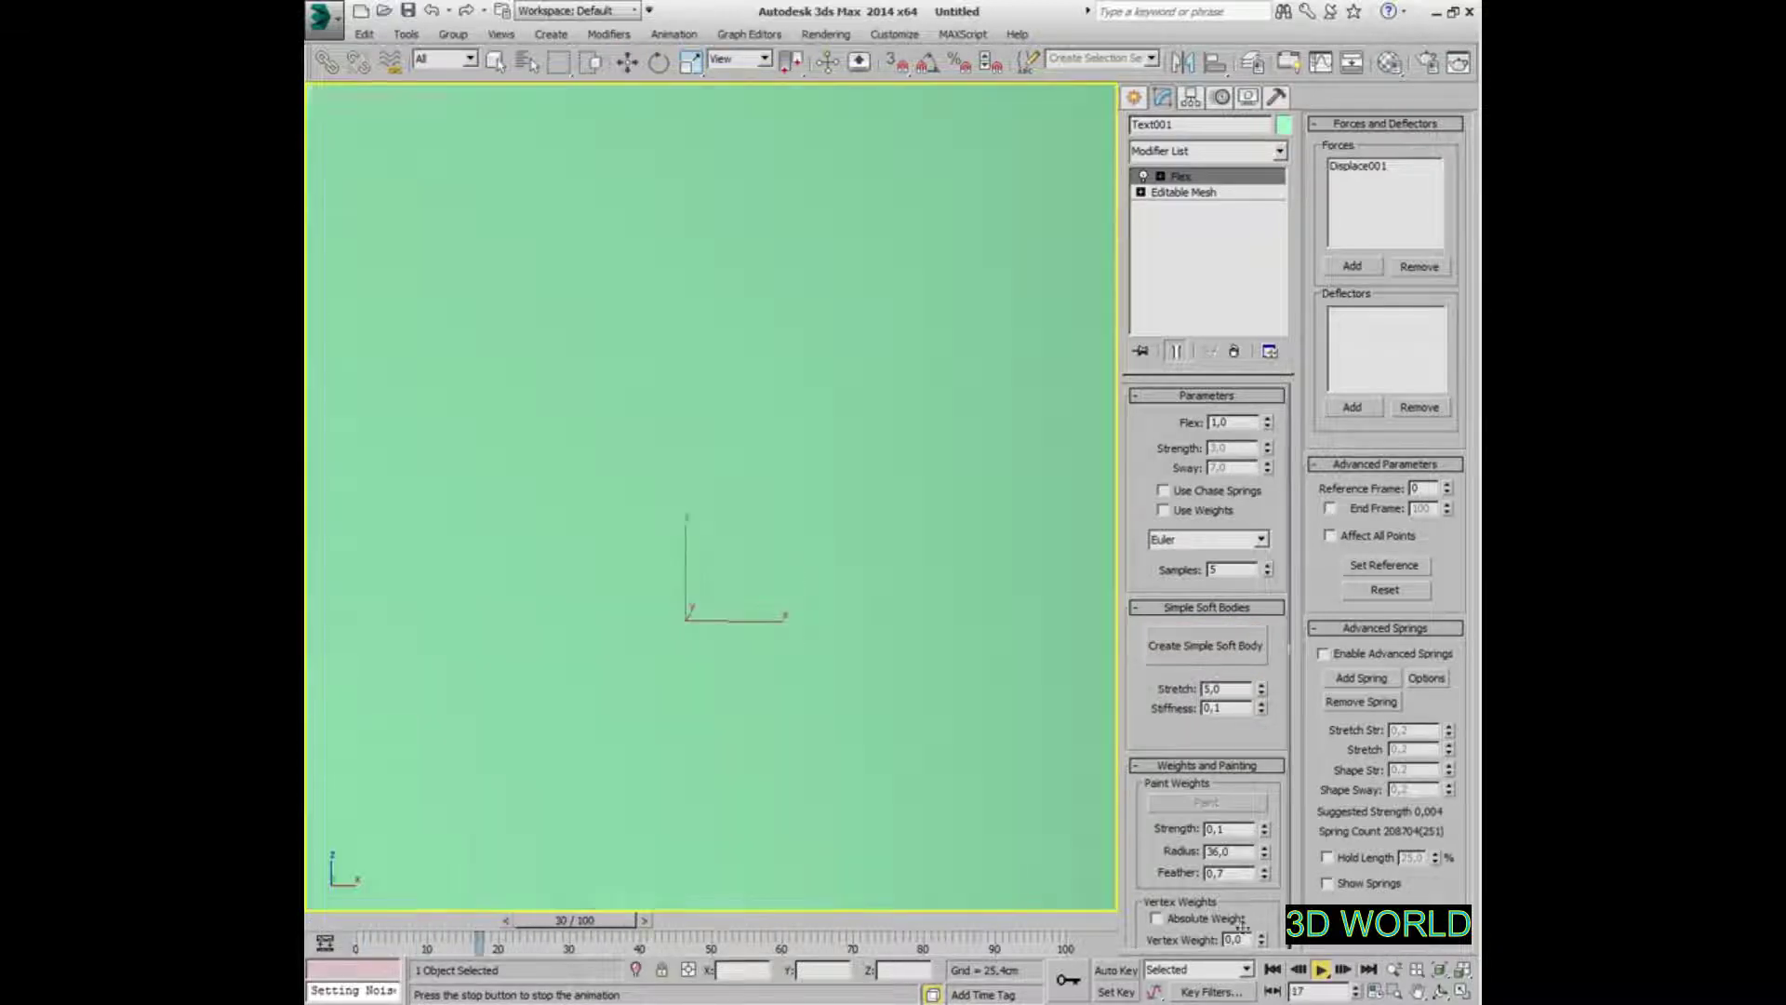
{"action": "key", "text": "slash"}
{"action": "left_click", "coordinate": [1273, 969]}
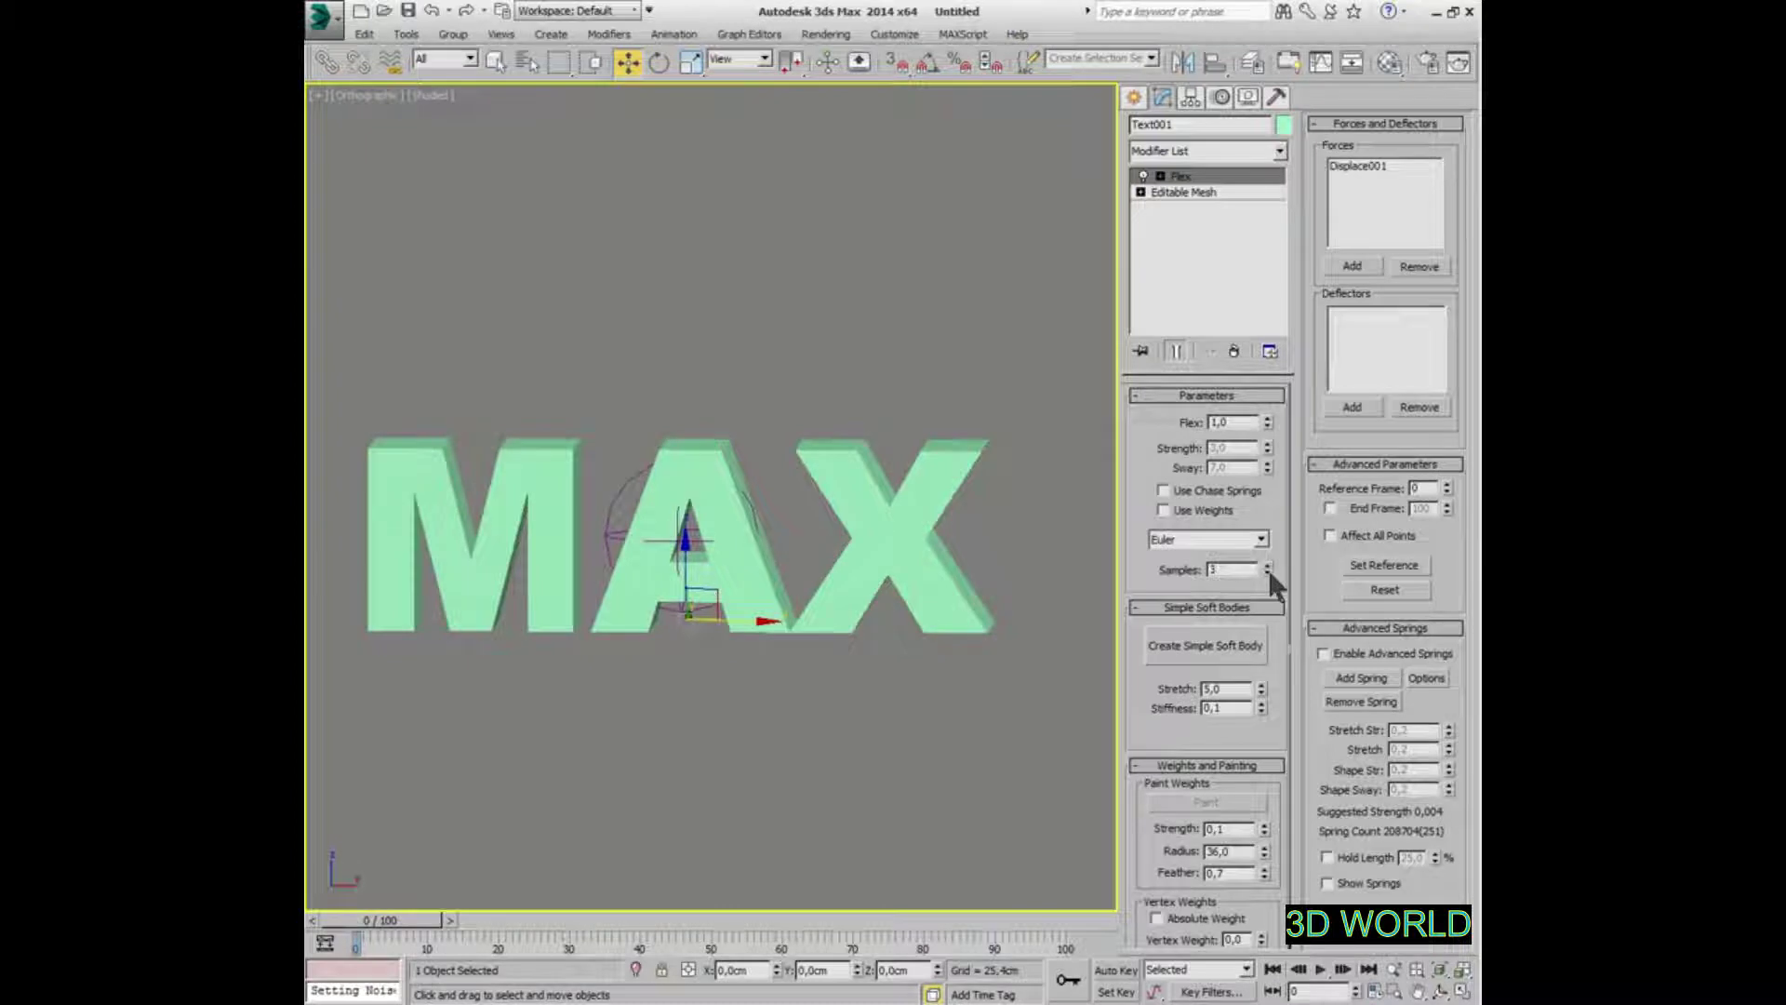
Lower the Flex modifier's samples to 1, then preview the animation and return to frame 0
{"action": "left_click", "coordinate": [1268, 573]}
{"action": "left_click", "coordinate": [1268, 573]}
{"action": "middle_click_drag", "start_coordinate": [902, 566], "coordinate": [921, 567]}
{"action": "key", "text": "slash"}
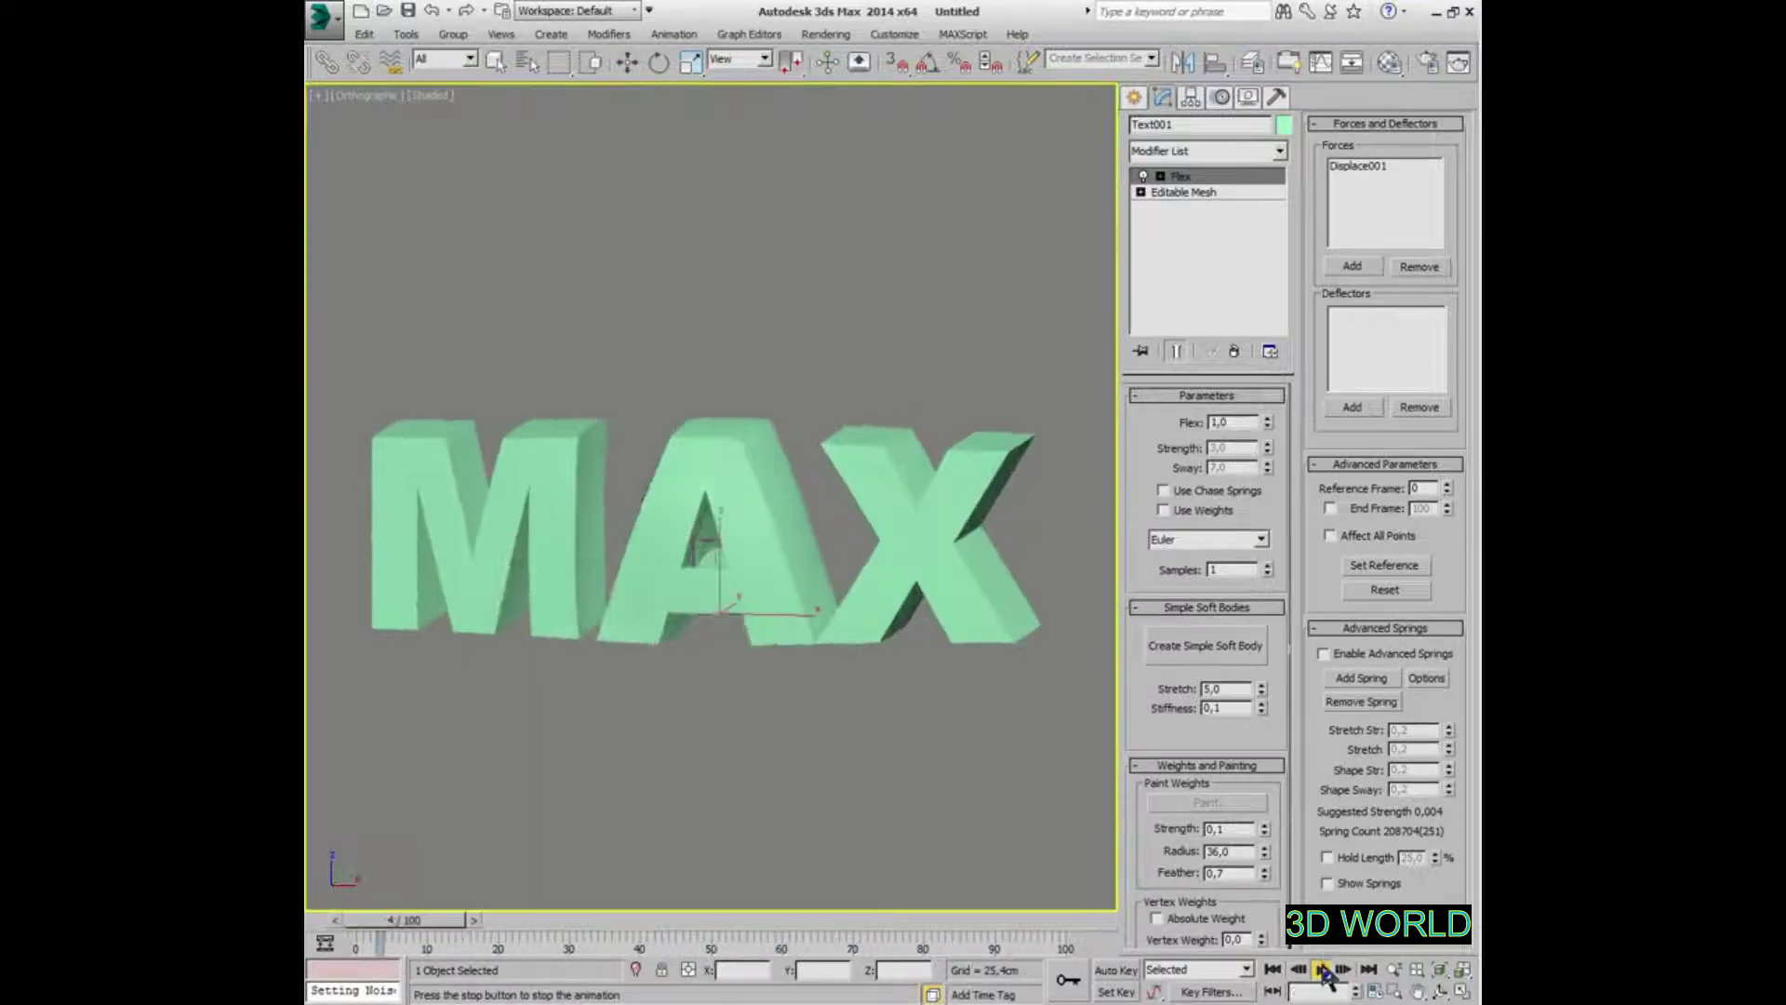
{"action": "left_click", "coordinate": [1321, 970]}
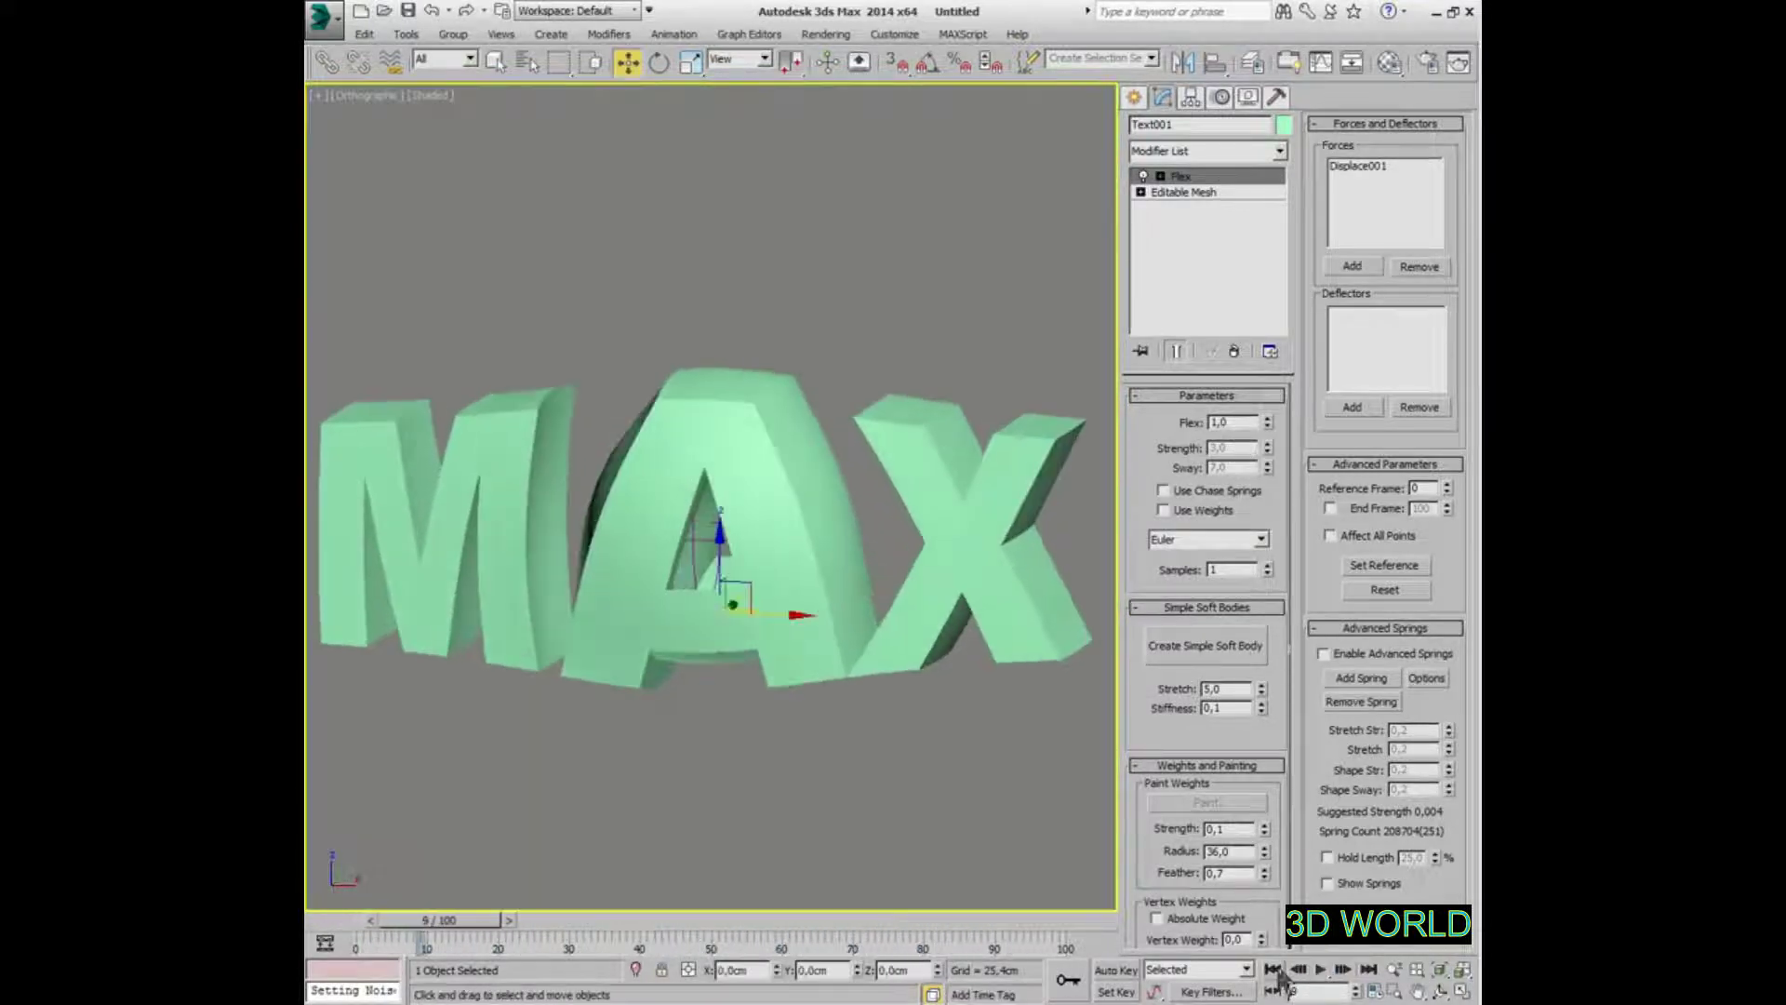
{"action": "left_click", "coordinate": [1272, 969]}
Set the Displace space warp's decay to 1 and its length, width and height to 9 cm during playback, checking it in wireframe
{"action": "left_click", "coordinate": [802, 664]}
{"action": "left_click", "coordinate": [638, 510]}
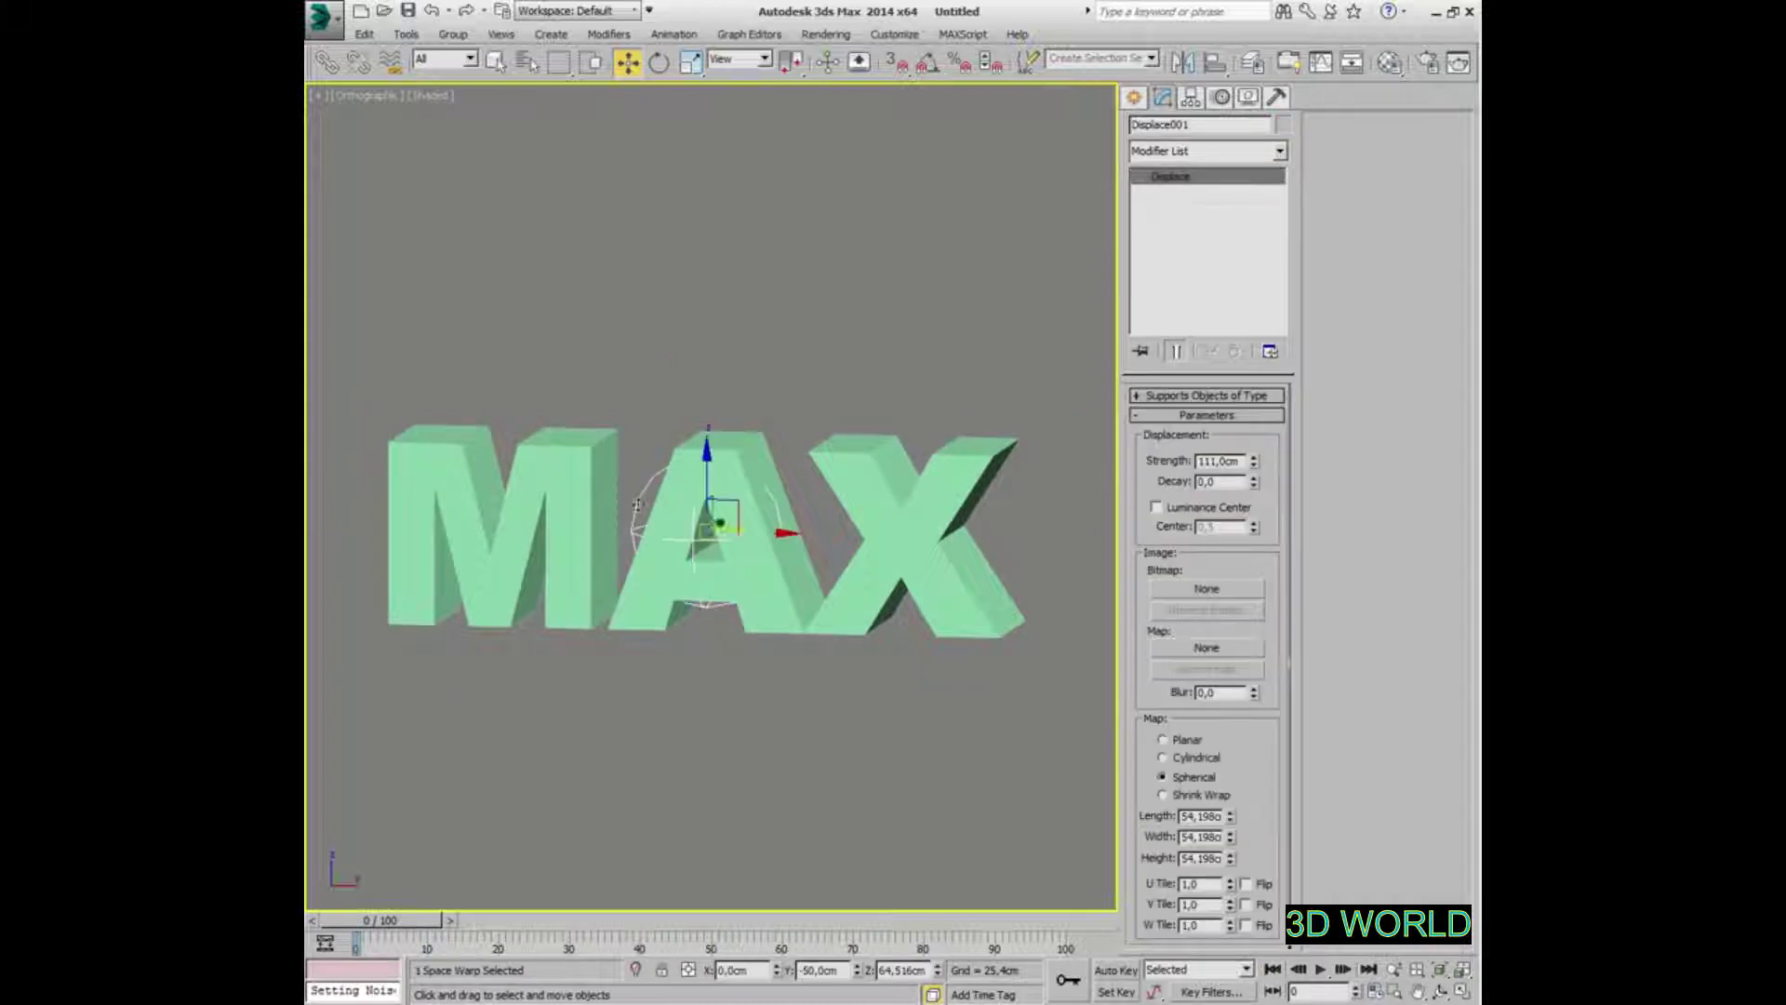
{"action": "key", "text": "slash"}
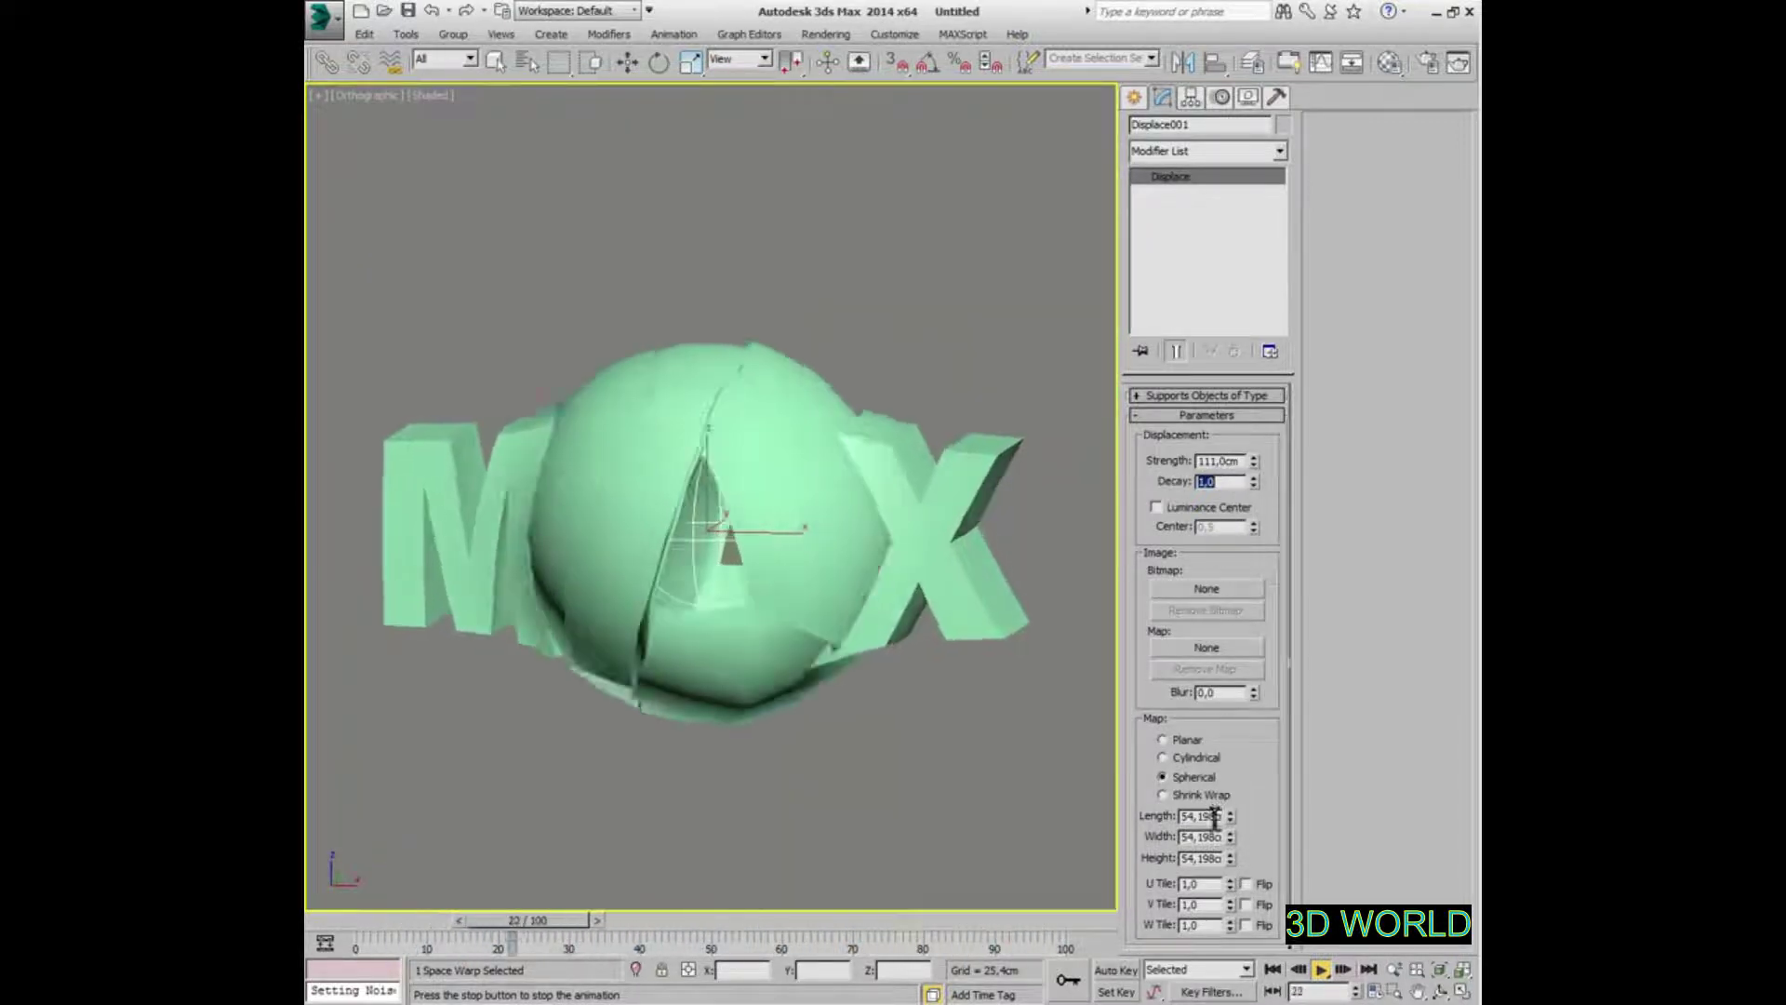
{"action": "double_click", "coordinate": [1198, 816]}
{"action": "type", "text": "9"}
{"action": "key", "text": "Tab"}
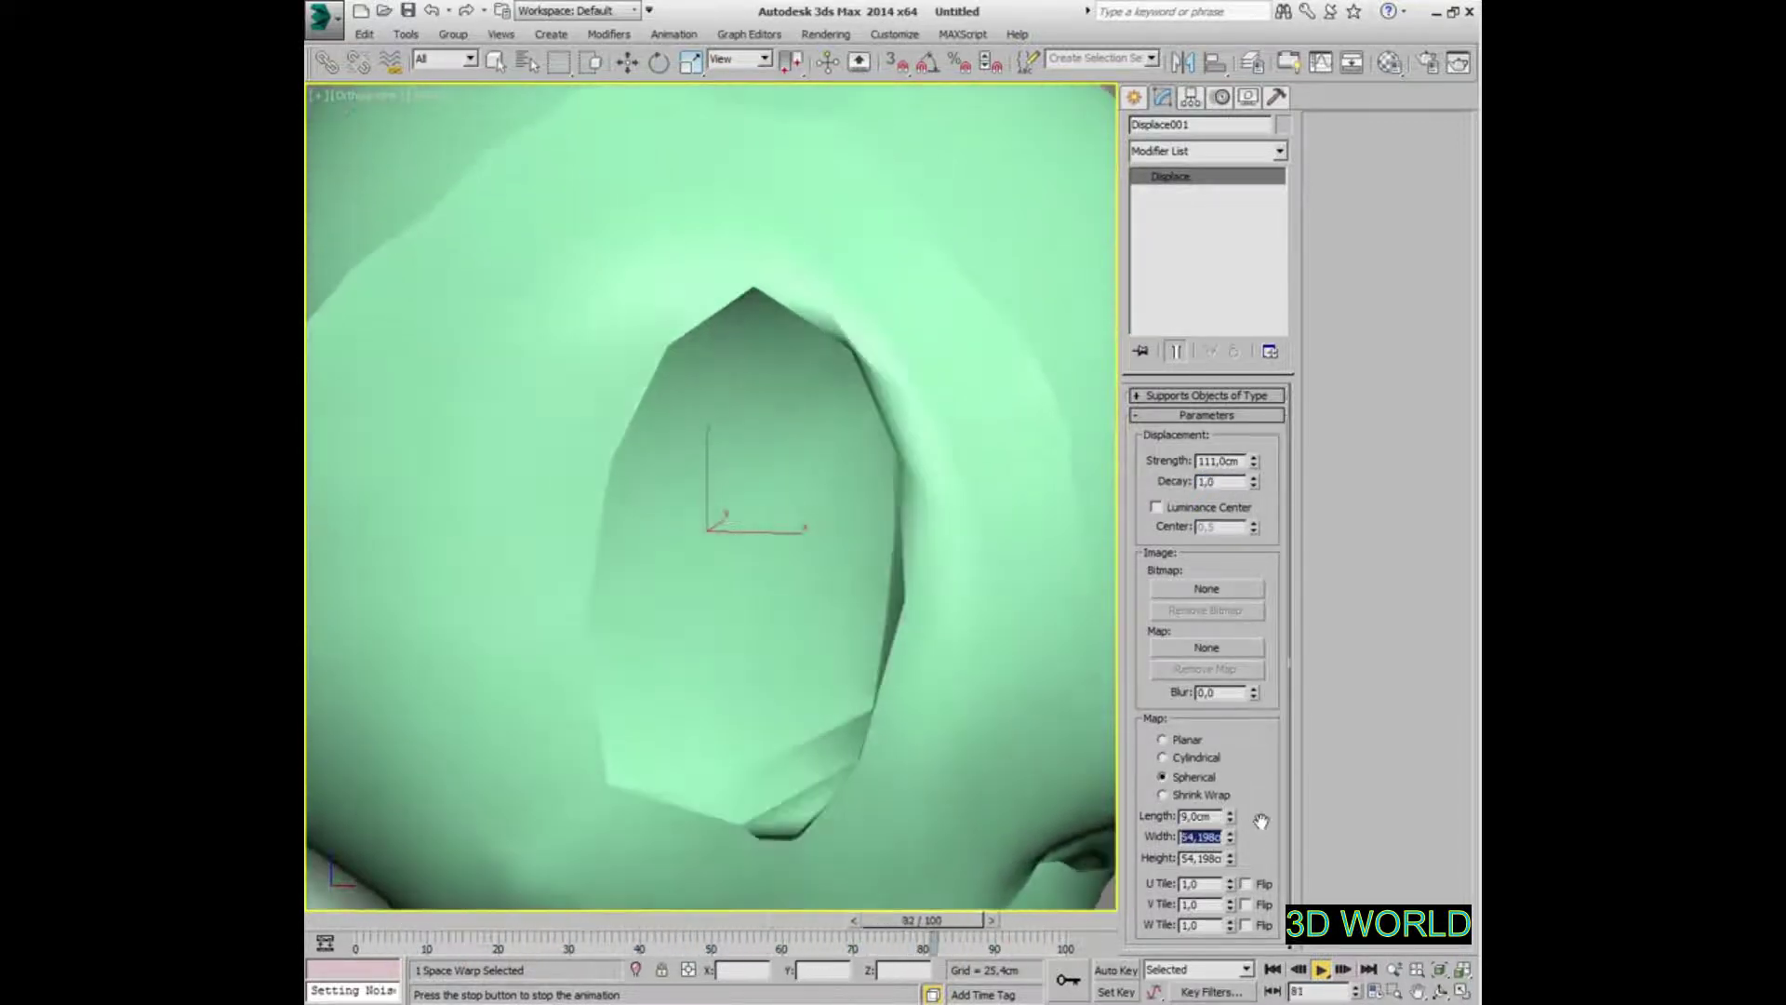
{"action": "type", "text": "9"}
{"action": "key", "text": "Tab"}
{"action": "type", "text": "9"}
{"action": "key", "text": "Tab"}
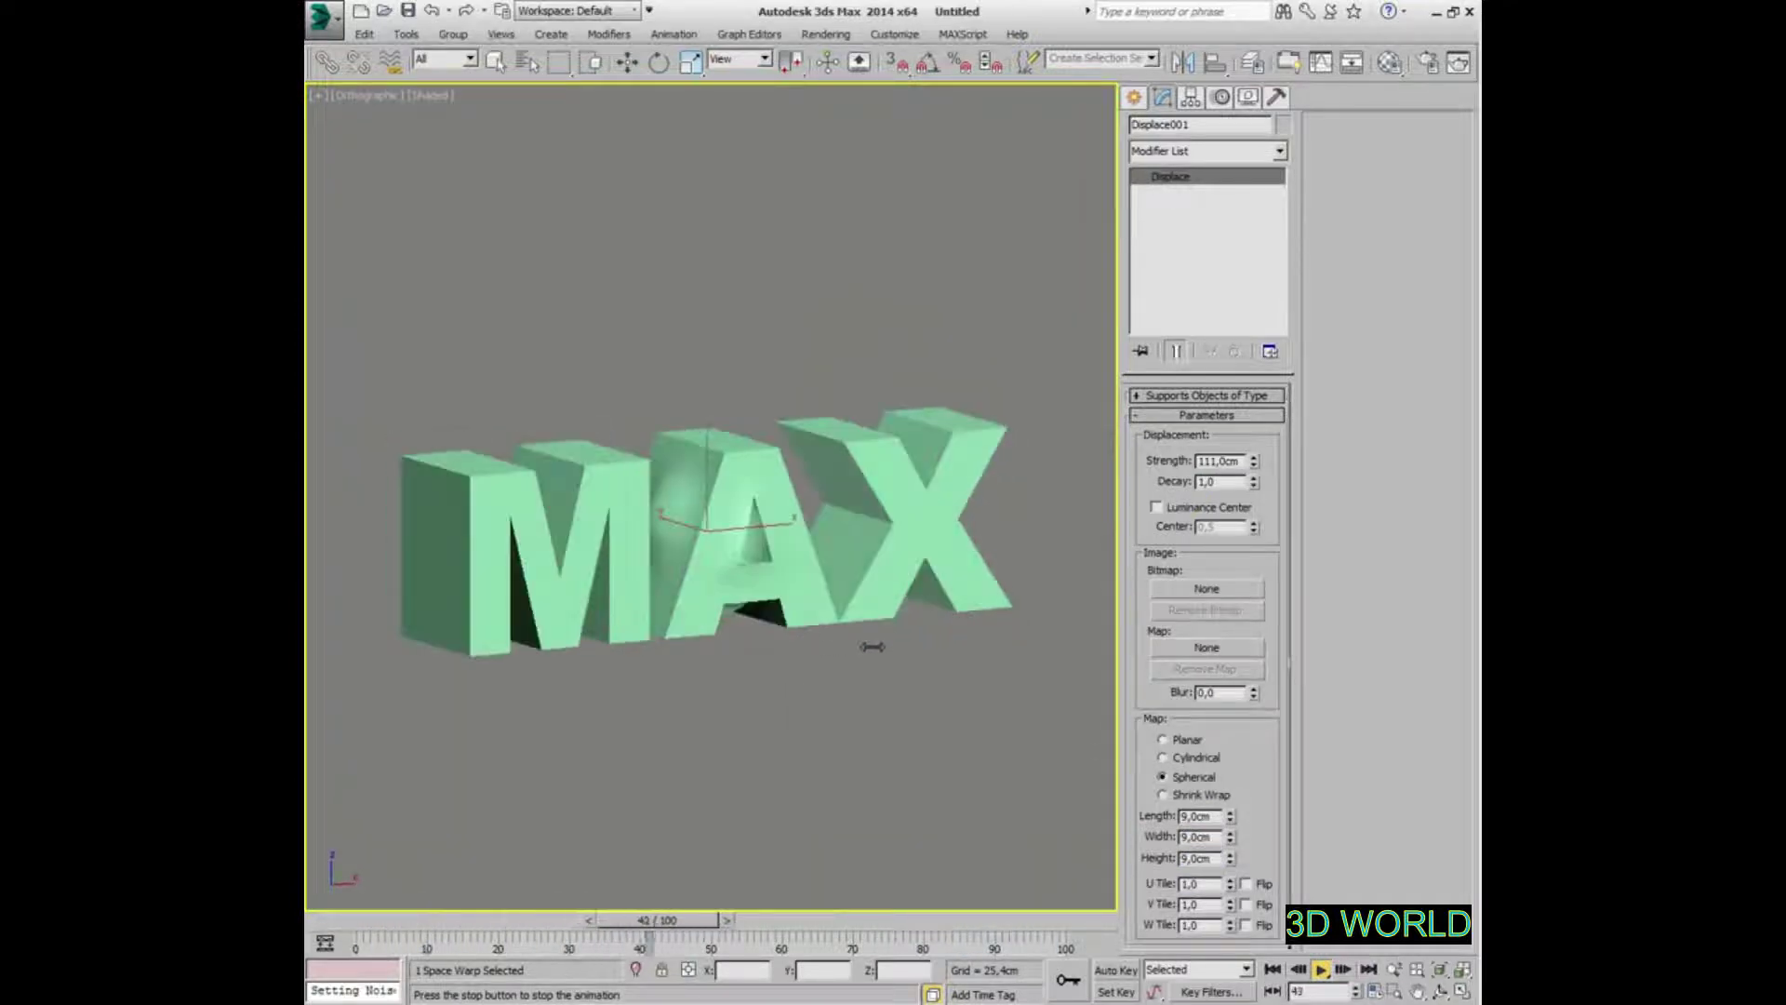
{"action": "key", "text": "F3"}
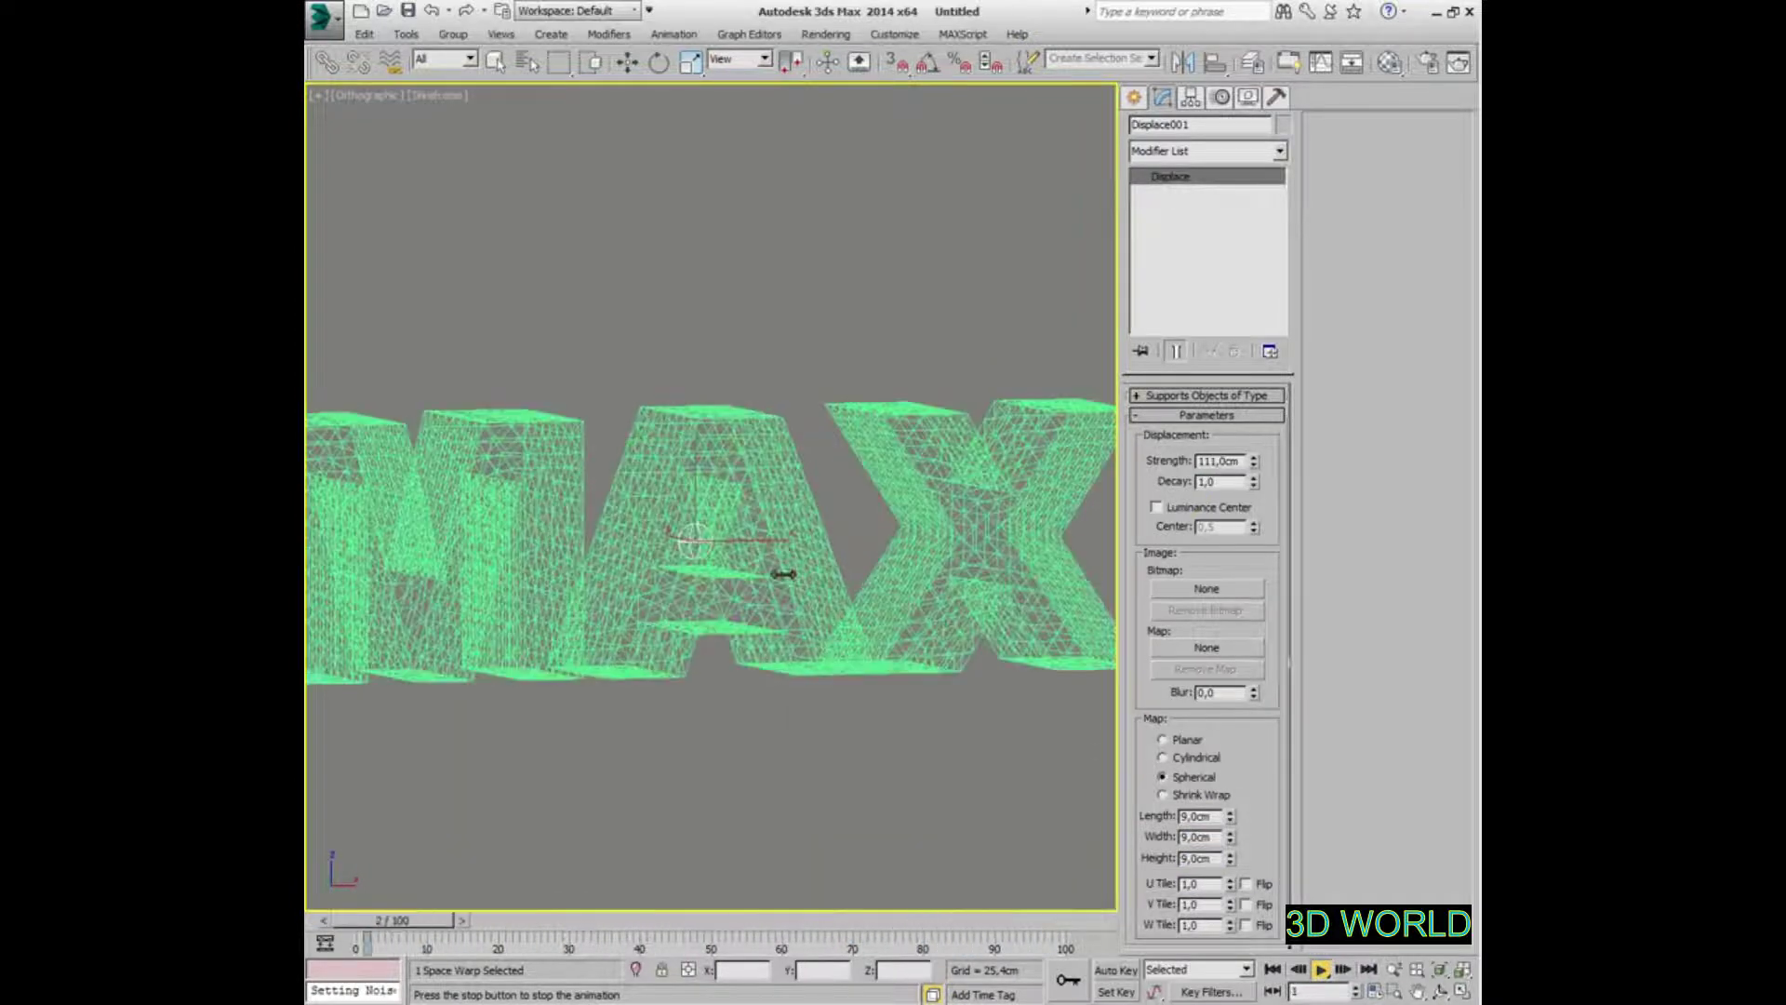
{"action": "key", "text": "F3"}
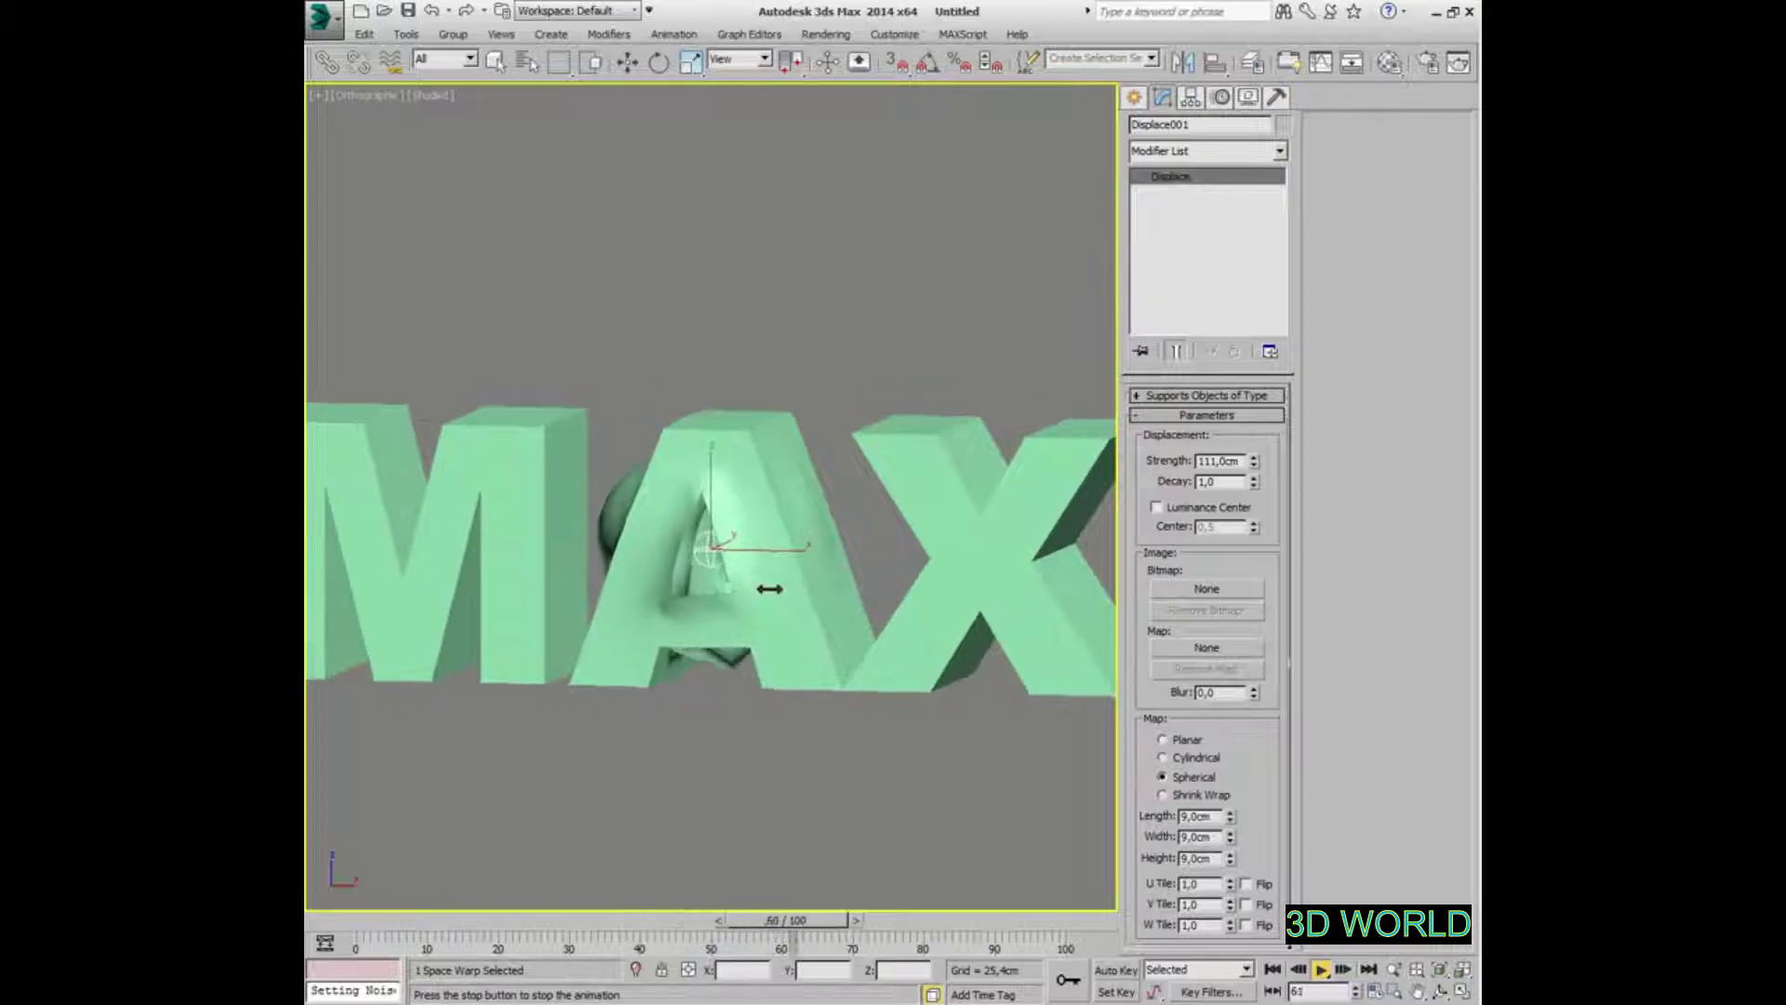
Stop at frame 0, move the Displace space warp along X to about 32.9 cm, and play the animation
{"action": "right_click", "coordinate": [764, 586]}
{"action": "left_click", "coordinate": [791, 601]}
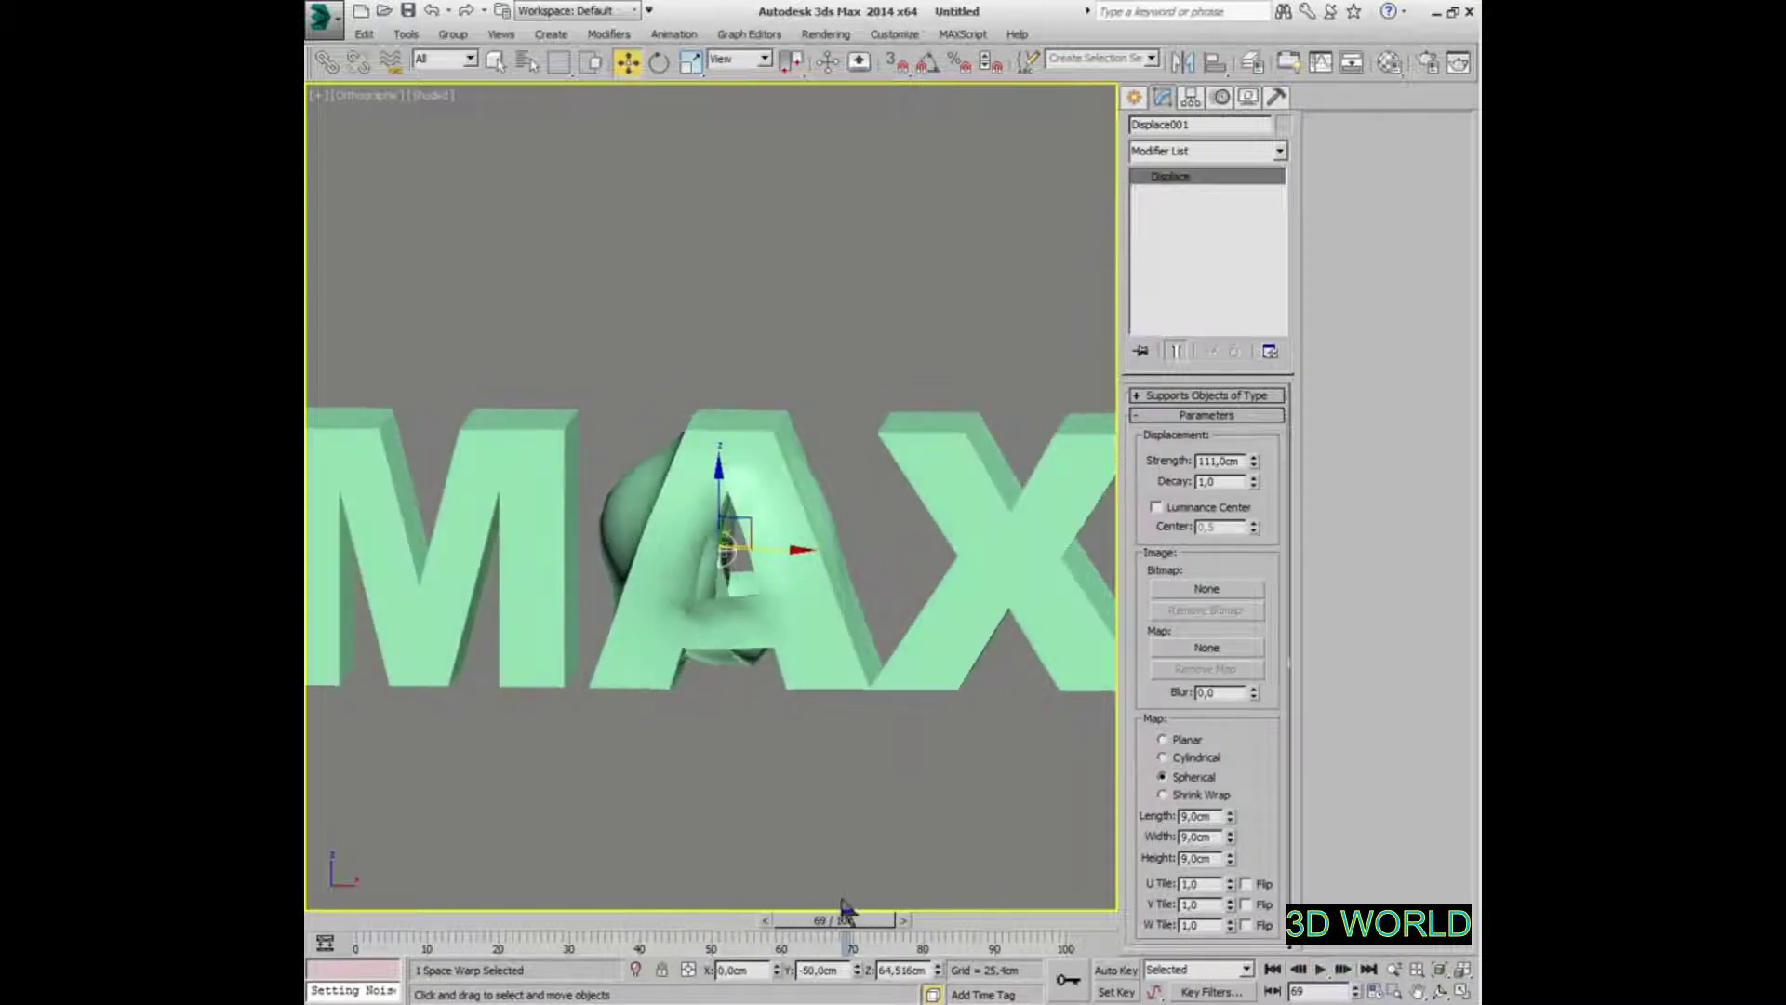
{"action": "left_click", "coordinate": [328, 924]}
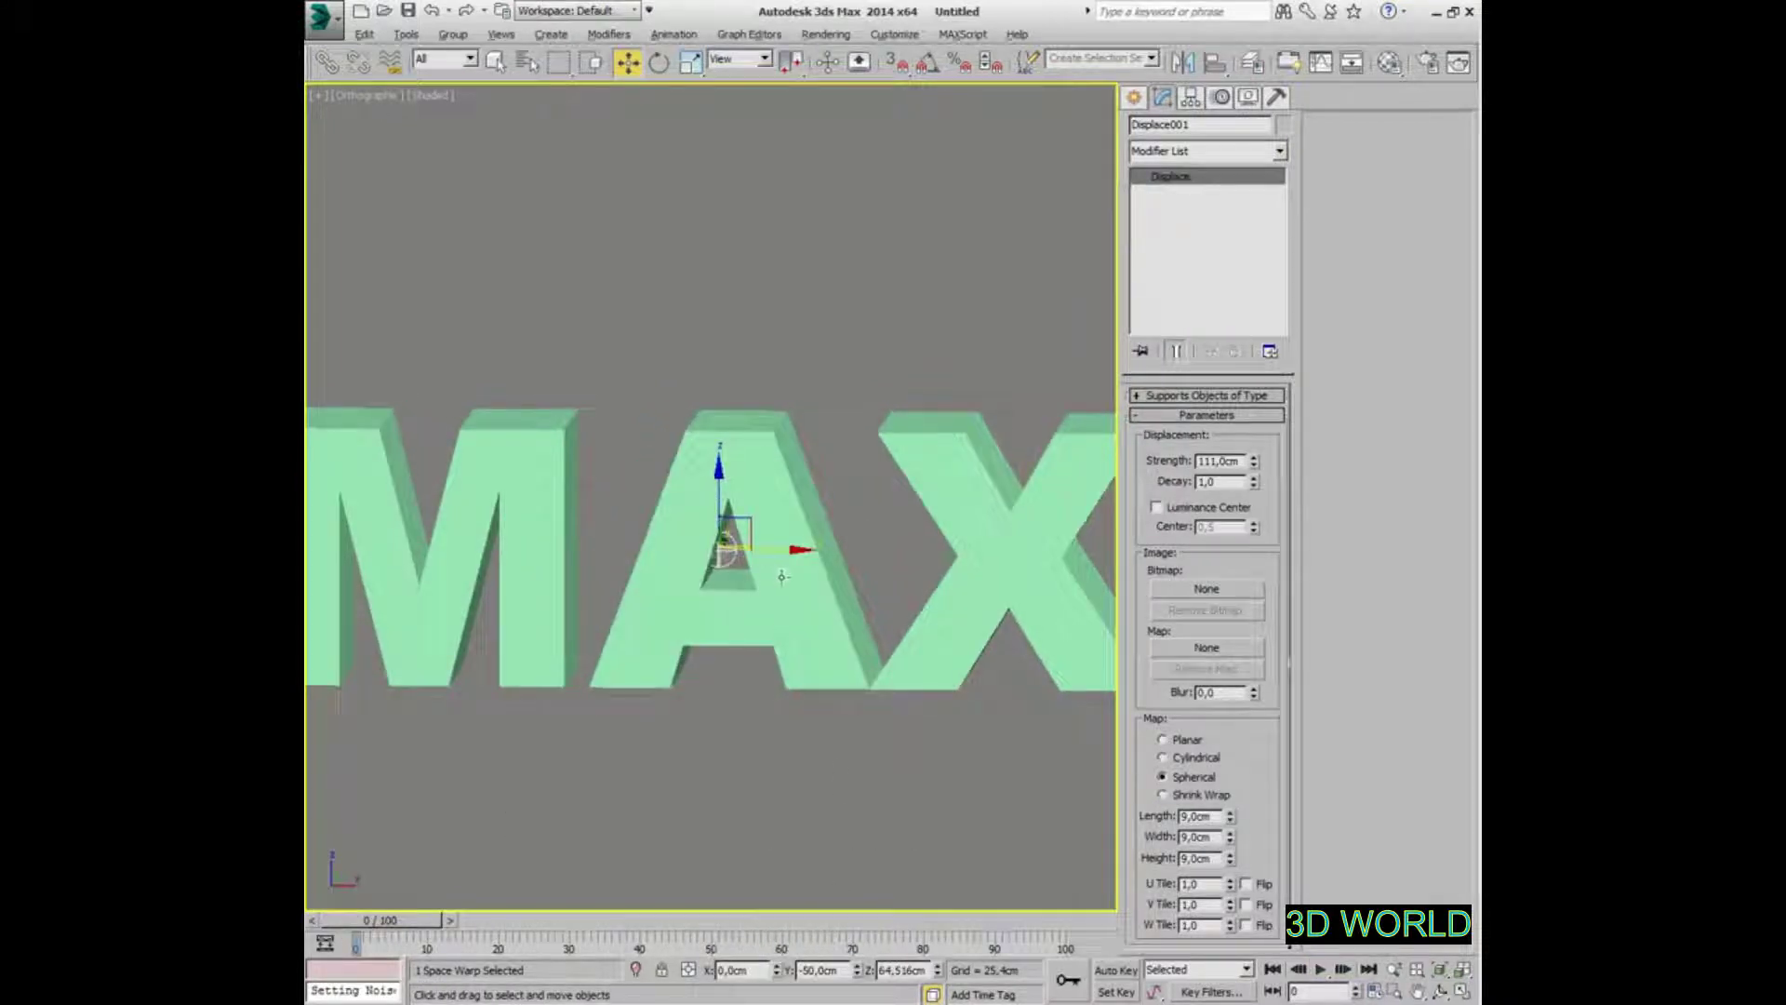
{"action": "middle_click_drag", "start_coordinate": [781, 577], "coordinate": [846, 606], "text": "alt"}
{"action": "middle_click_drag", "start_coordinate": [847, 605], "coordinate": [824, 603]}
{"action": "key", "text": "slash"}
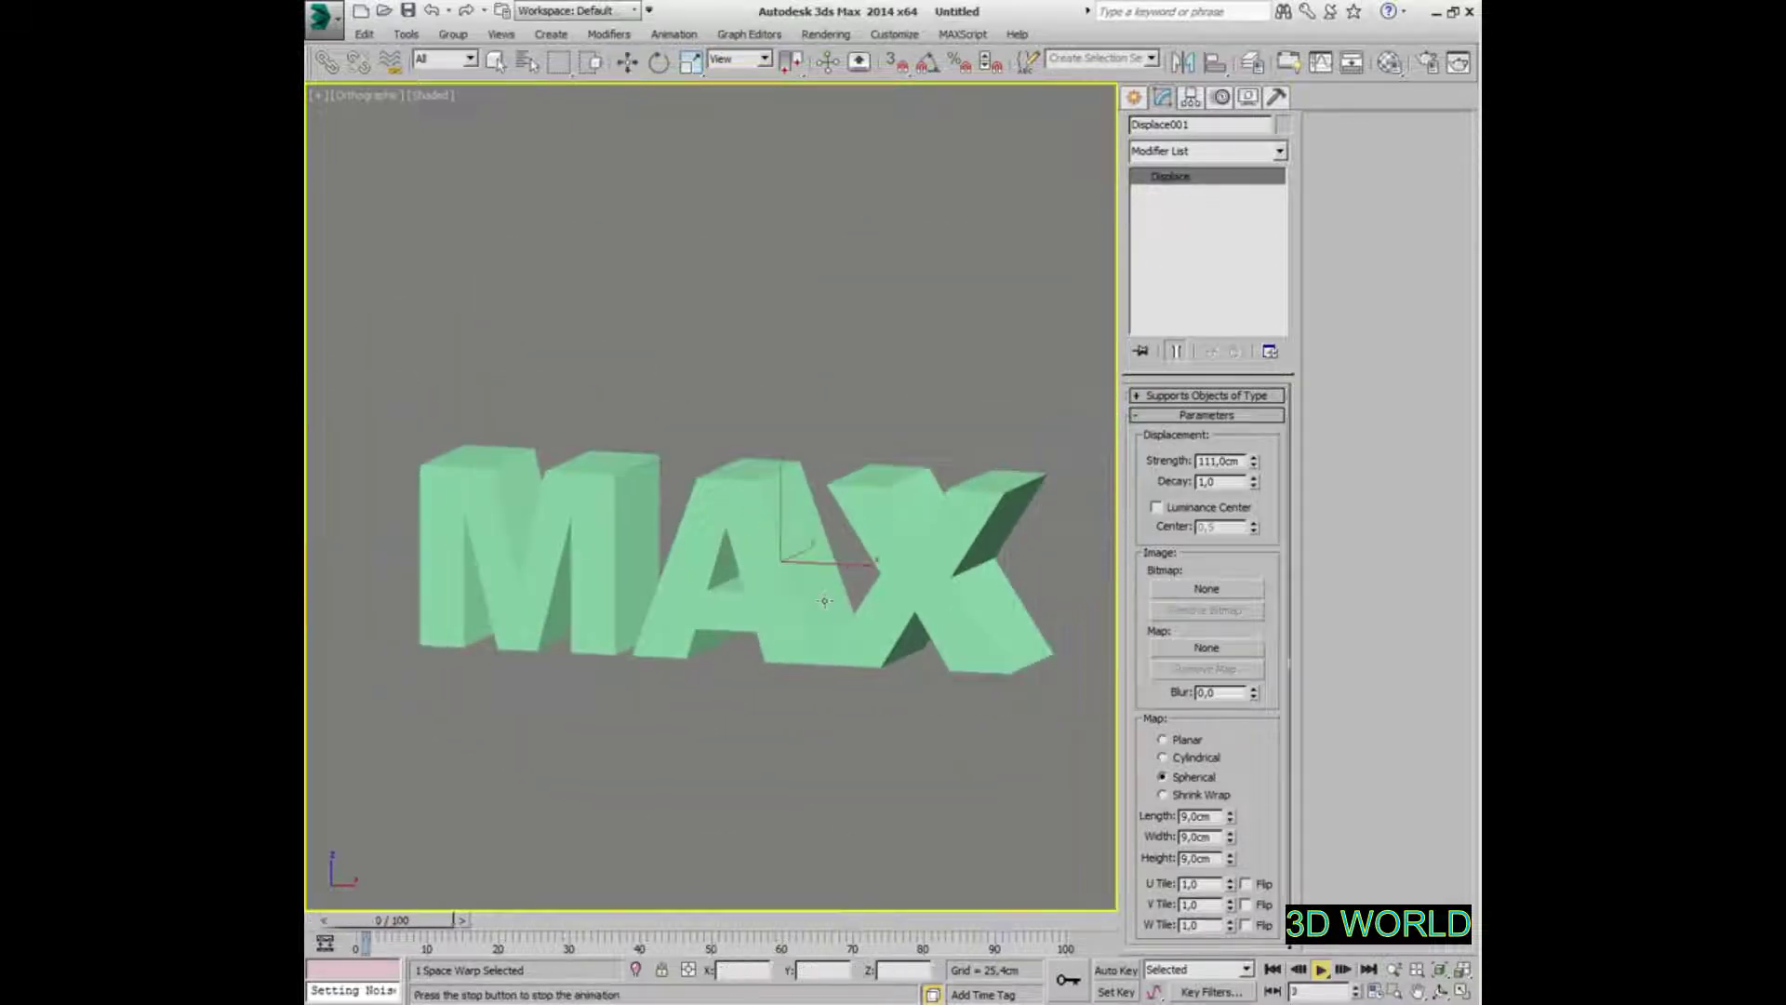
Try Displace strengths of 222, 333, 444 and 3333 cm while the animation plays
{"action": "double_click", "coordinate": [1217, 460]}
{"action": "type", "text": "222"}
{"action": "key", "text": "Return"}
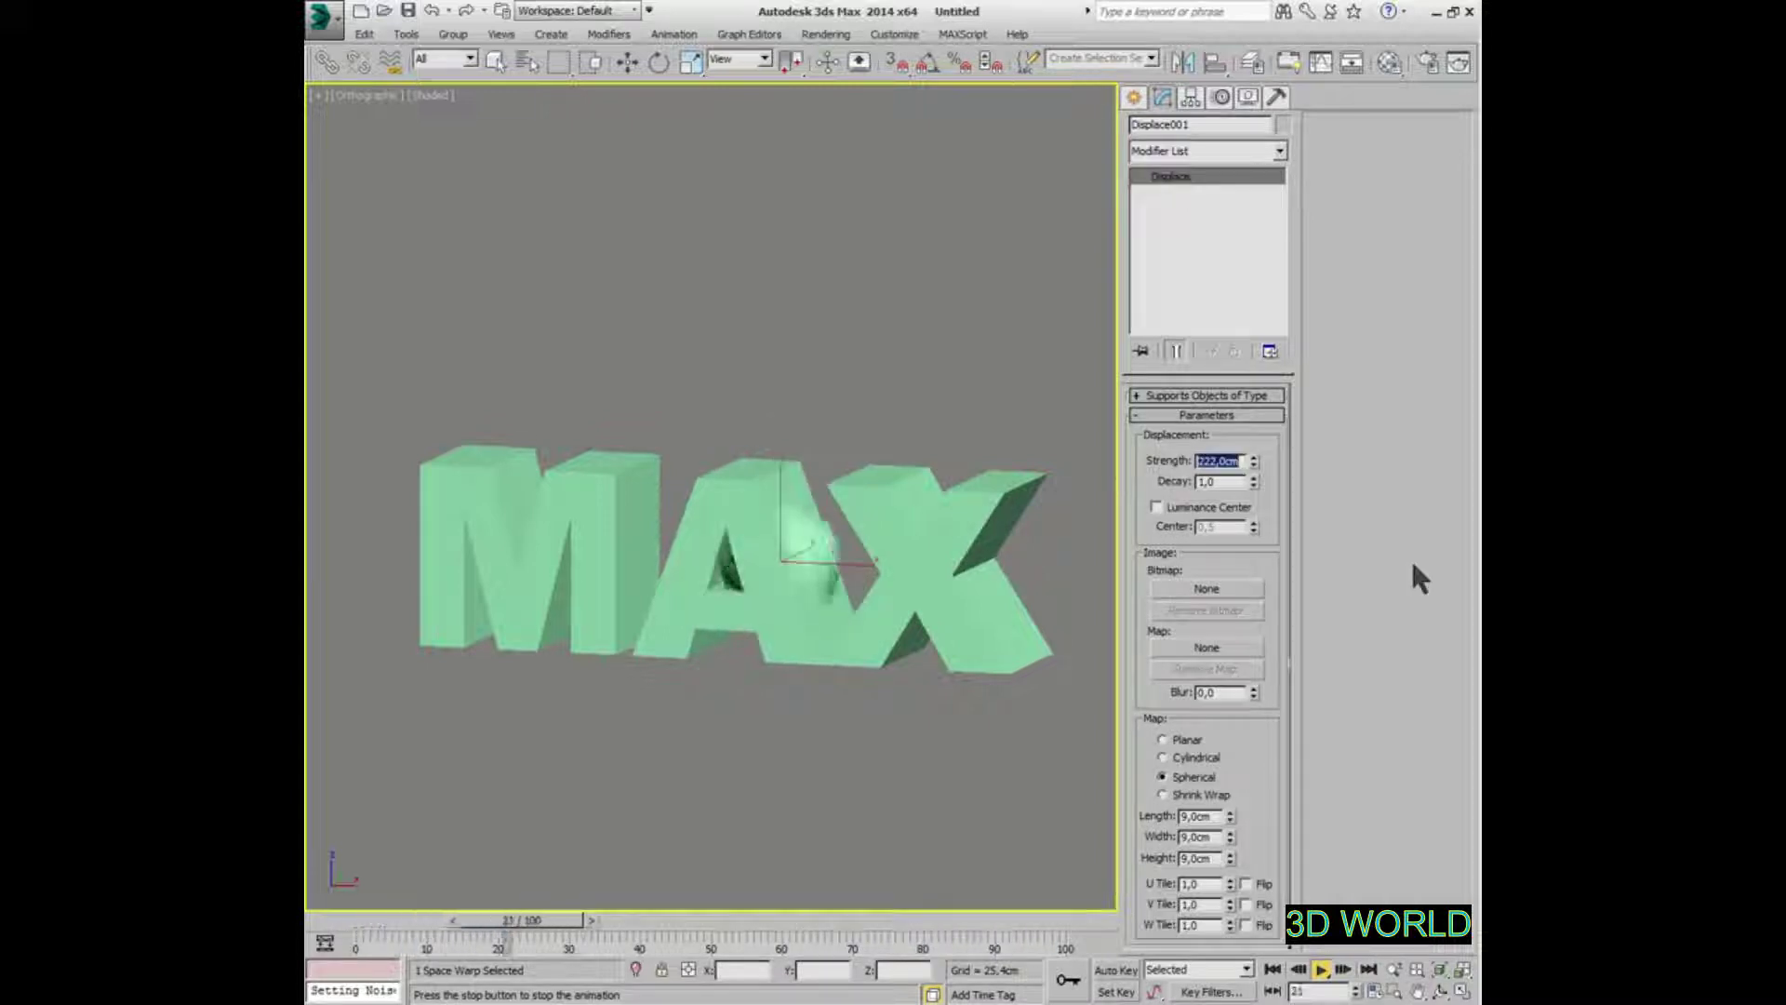
{"action": "type", "text": "333"}
{"action": "key", "text": "Return"}
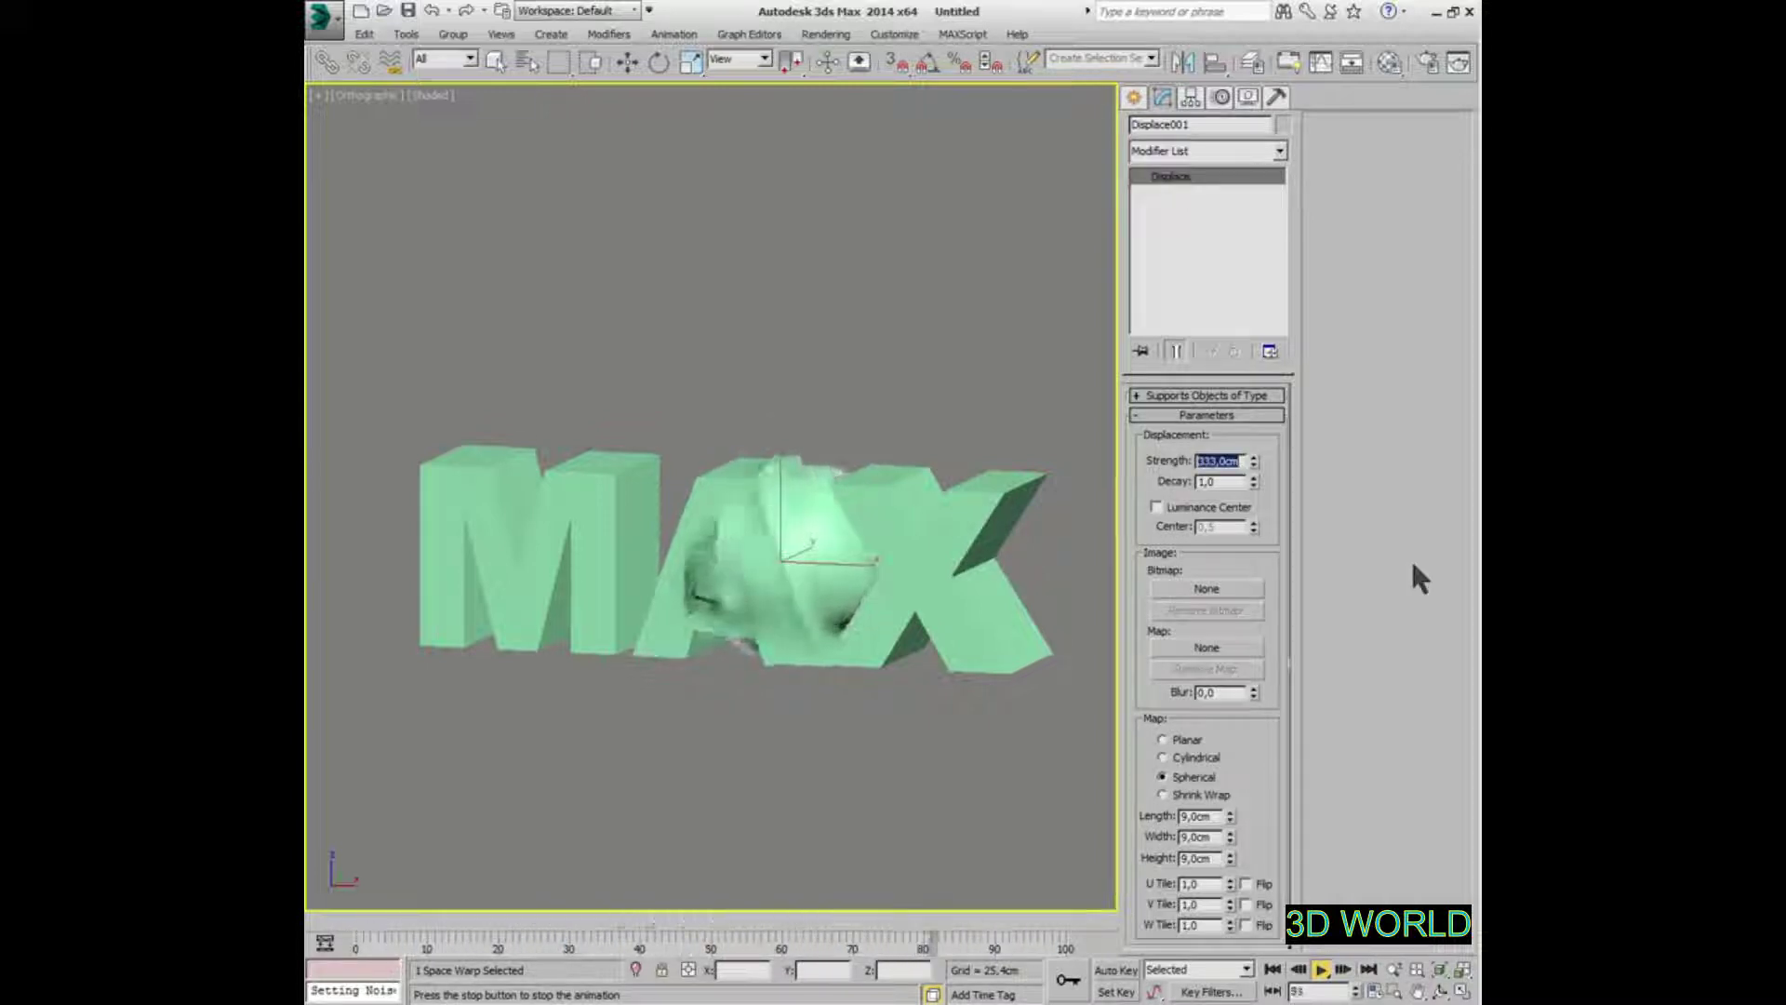
{"action": "type", "text": "444"}
{"action": "key", "text": "Return"}
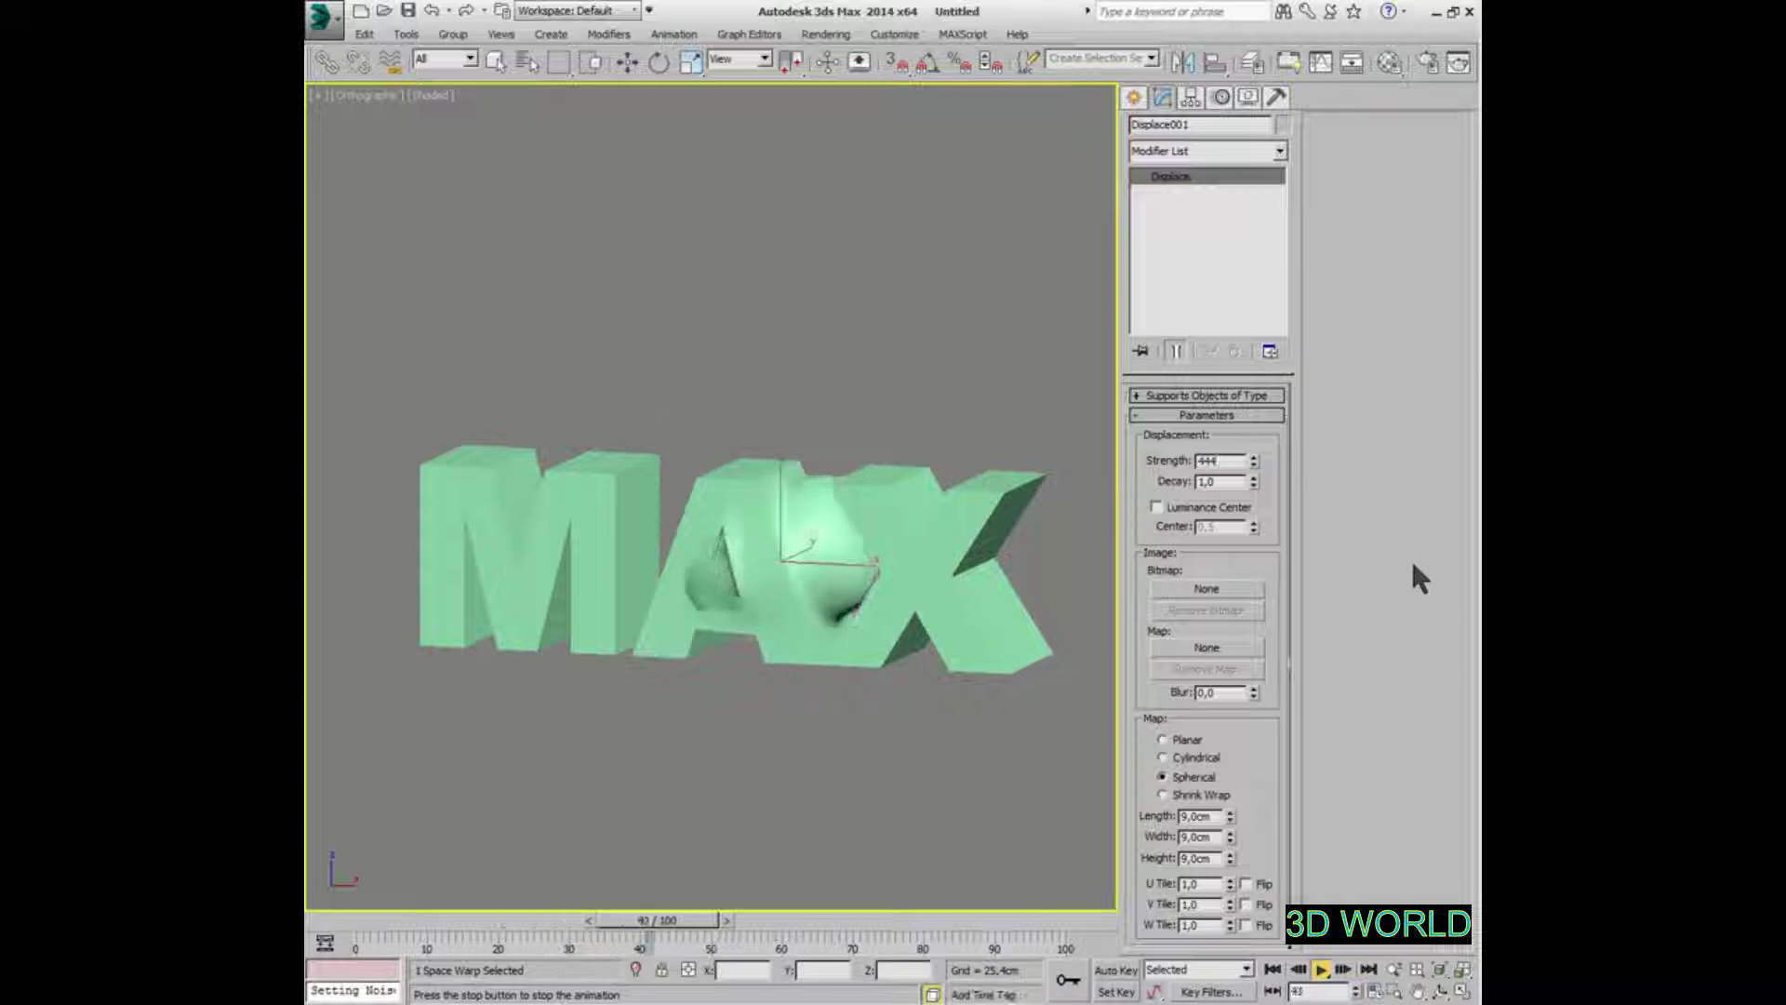
{"action": "key", "text": "BackSpace"}
{"action": "type", "text": "3333"}
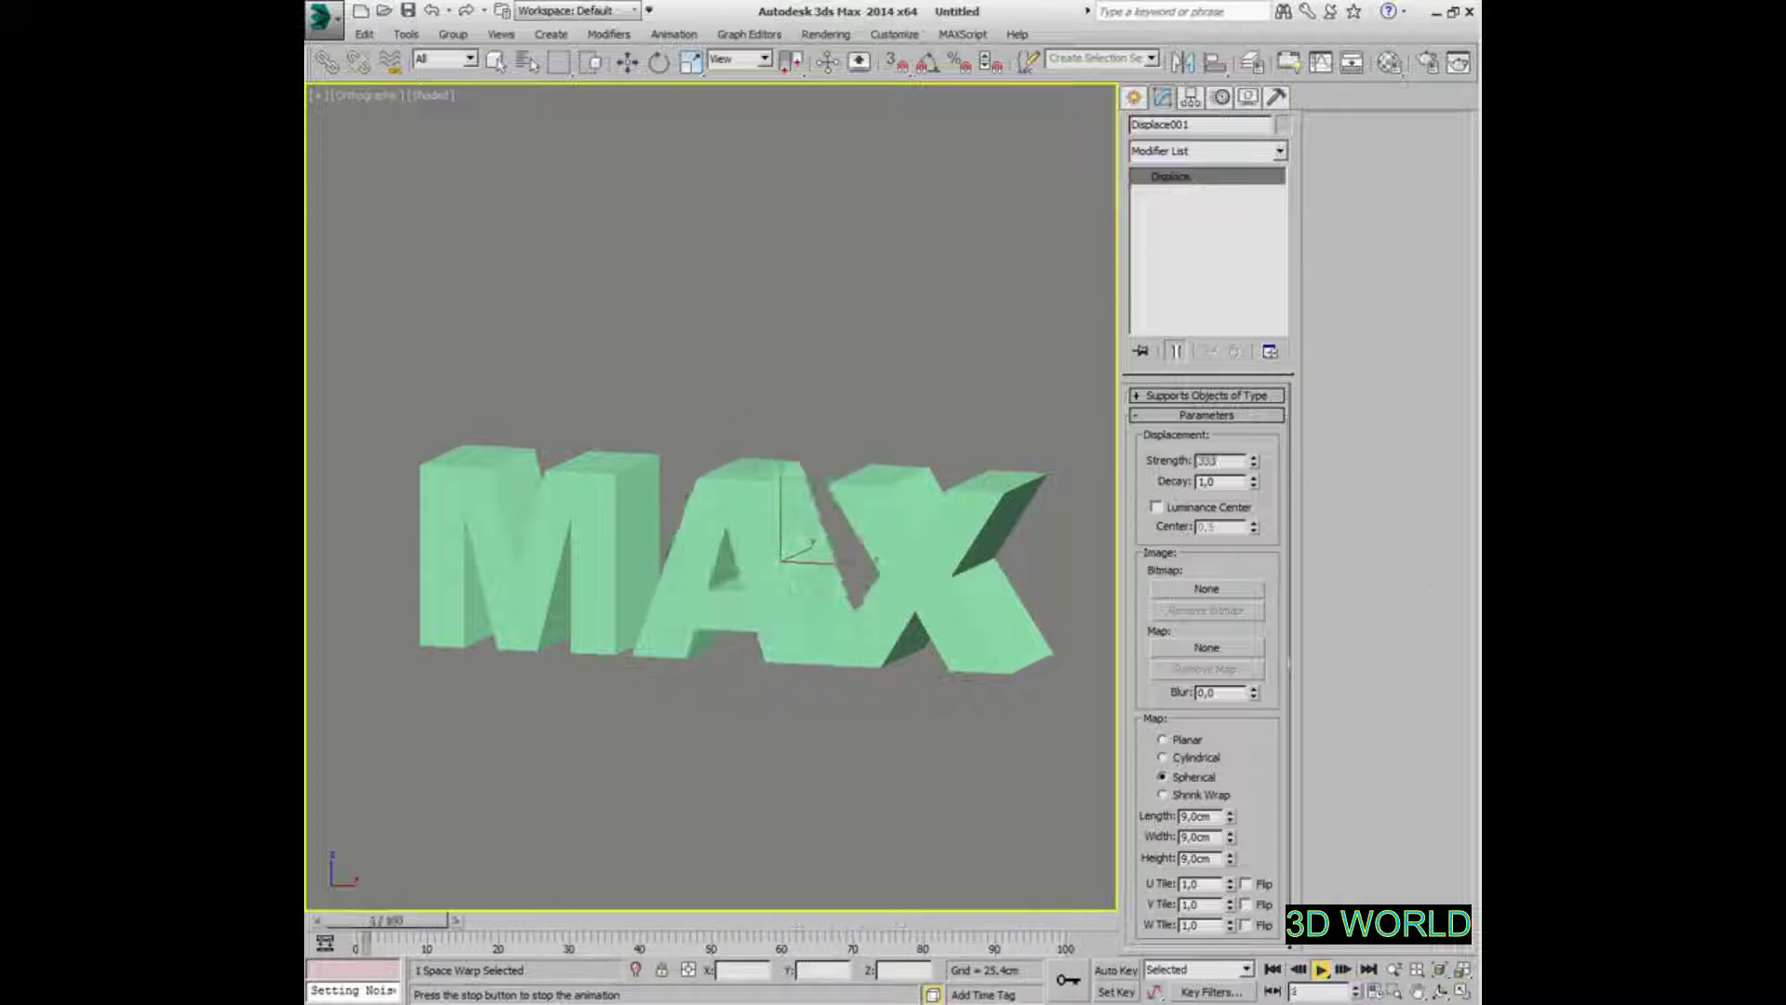
{"action": "key", "text": "Return"}
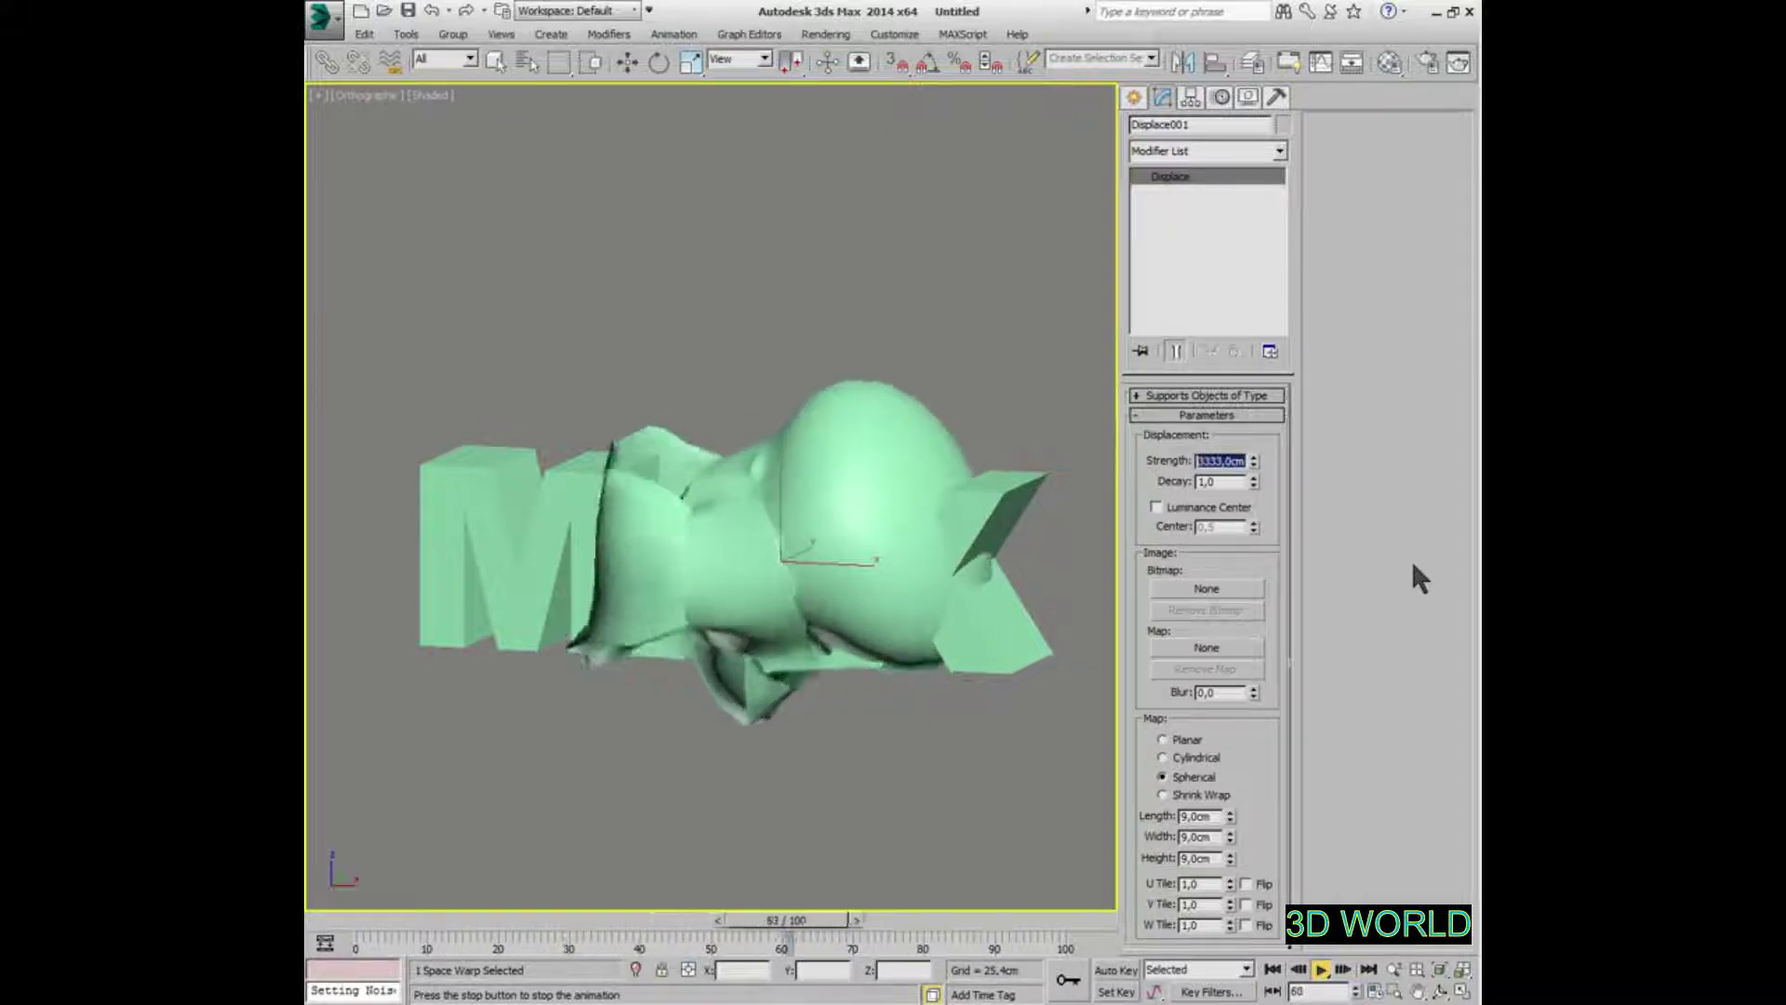
Extend the animation's end time to frame 207 and play the longer range
{"action": "left_click", "coordinate": [1321, 970]}
{"action": "right_click_drag", "start_coordinate": [1077, 958], "coordinate": [312, 944], "text": "ctrl+alt"}
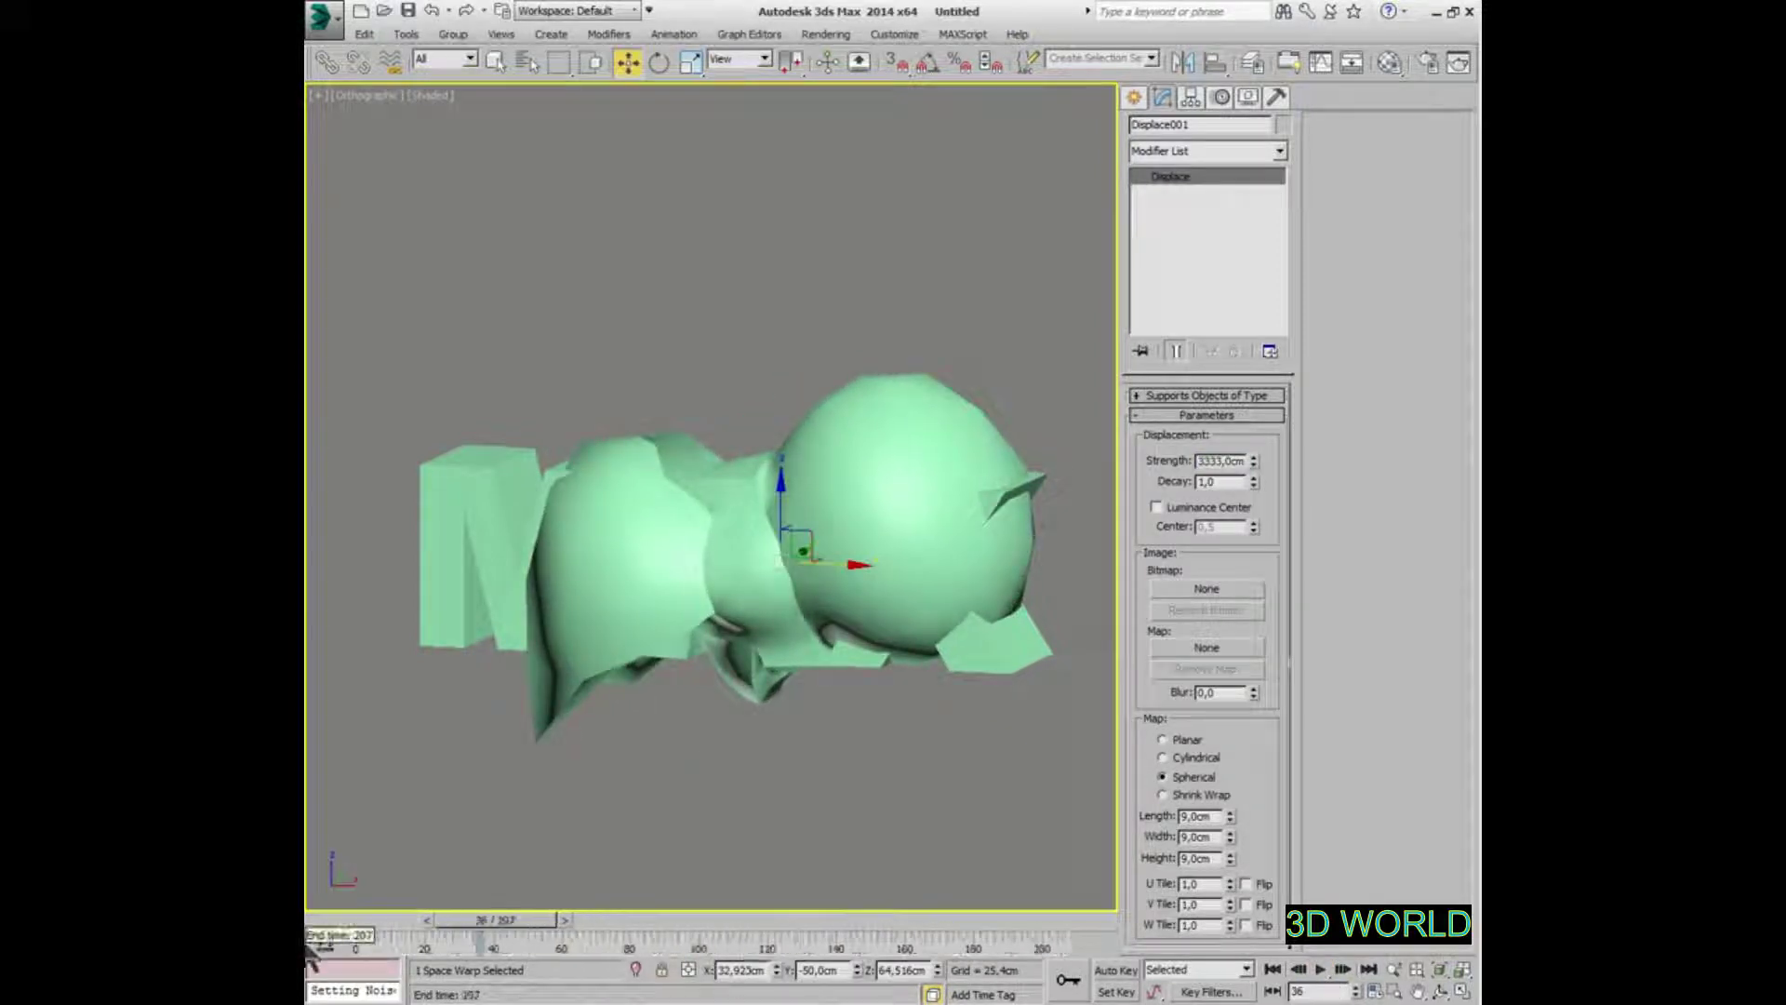
{"action": "key", "text": "slash"}
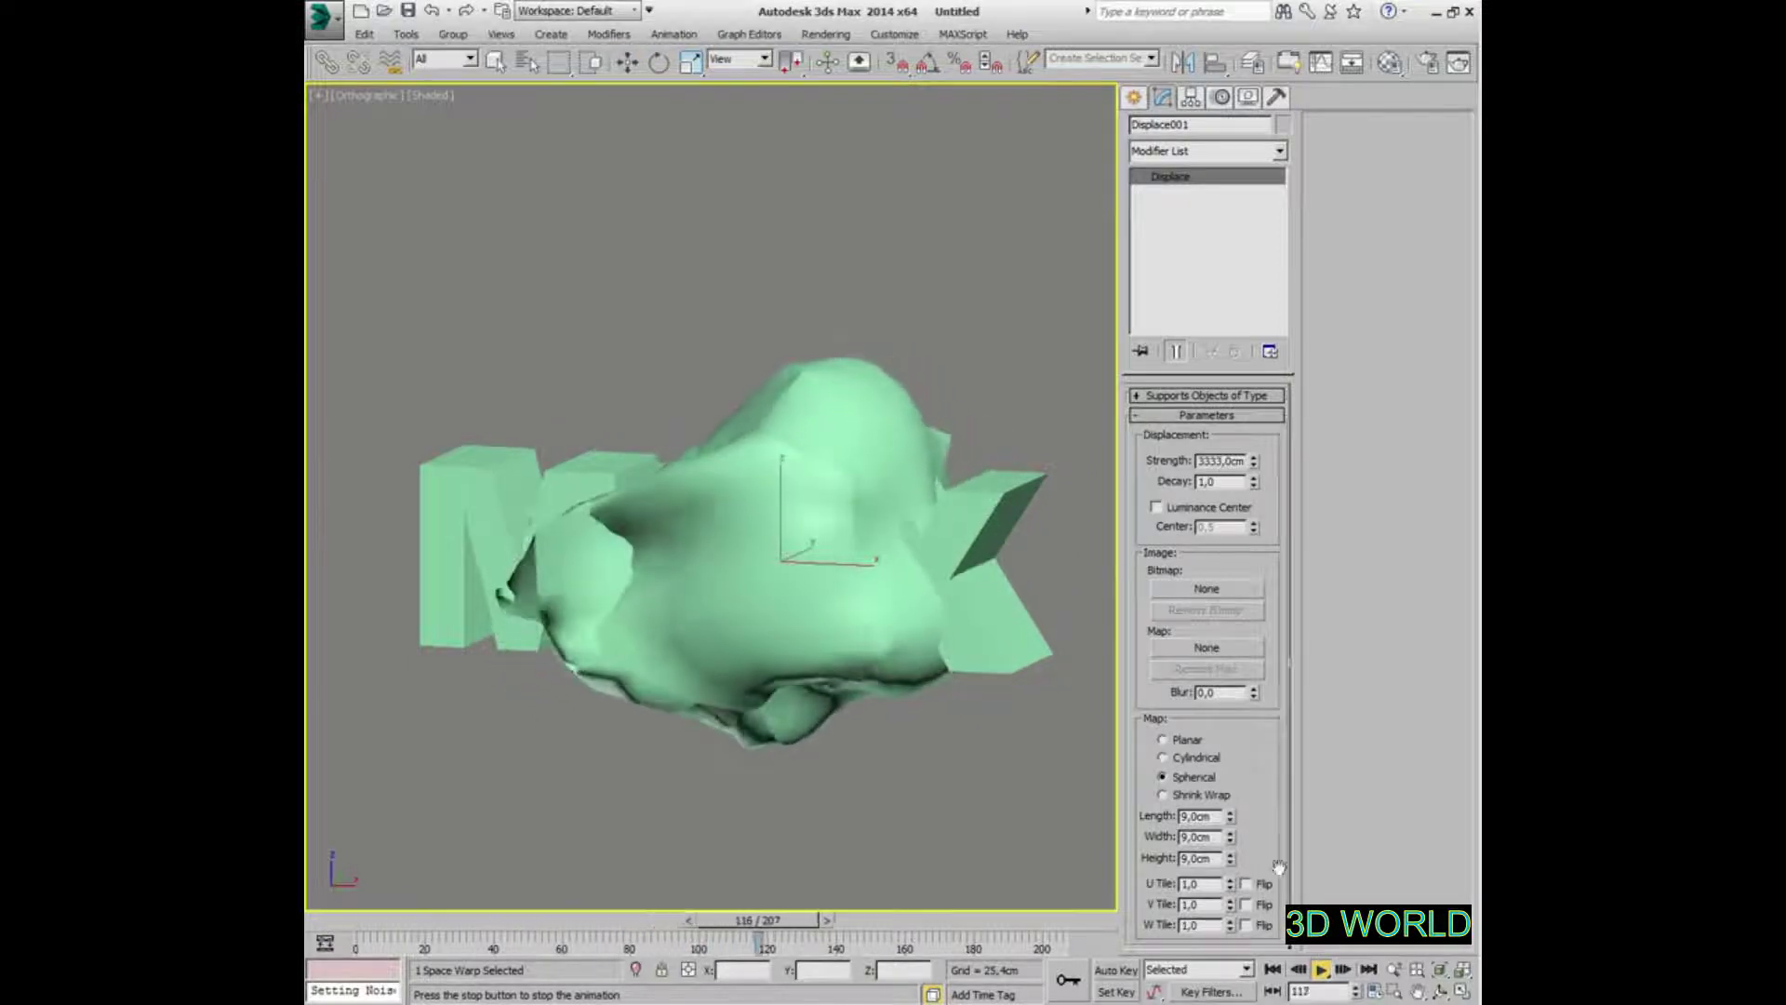
{"action": "left_click", "coordinate": [1322, 972]}
Try a soft body stretch of 1 in the text's Flex modifier, play the animation and return to frame 0
{"action": "key", "text": "w"}
{"action": "left_click", "coordinate": [980, 598]}
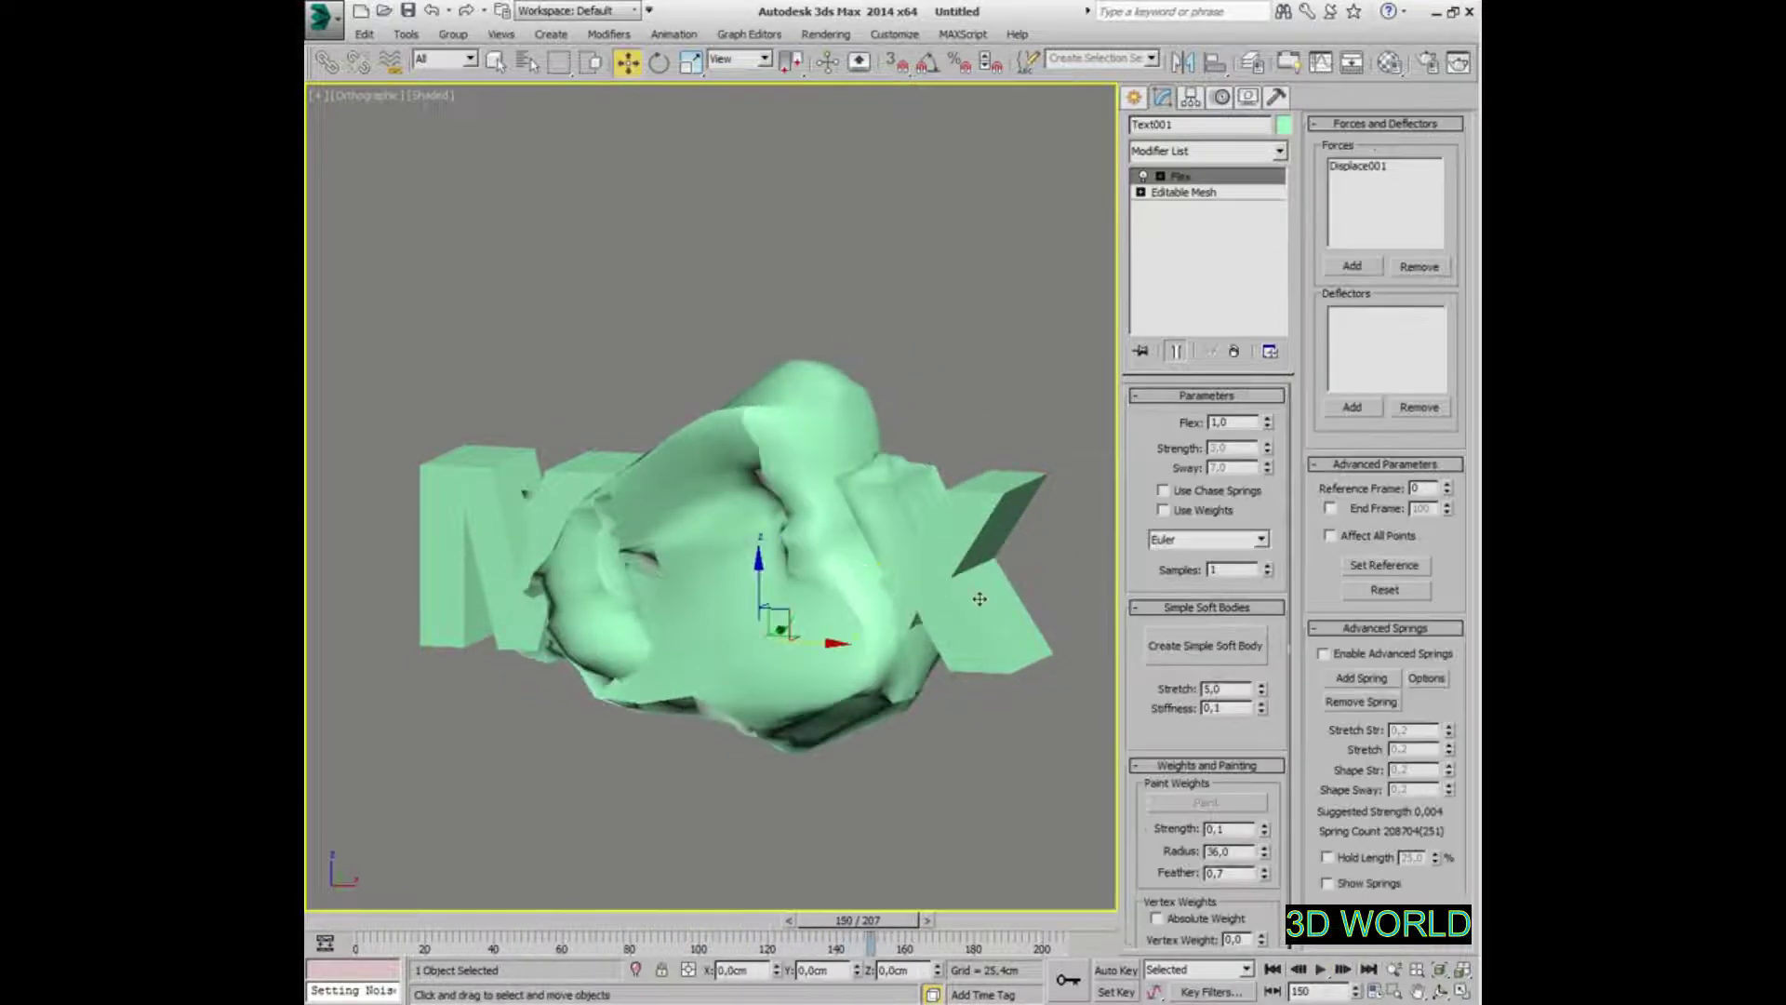
{"action": "double_click", "coordinate": [1235, 691]}
{"action": "type", "text": "1"}
{"action": "key", "text": "Return"}
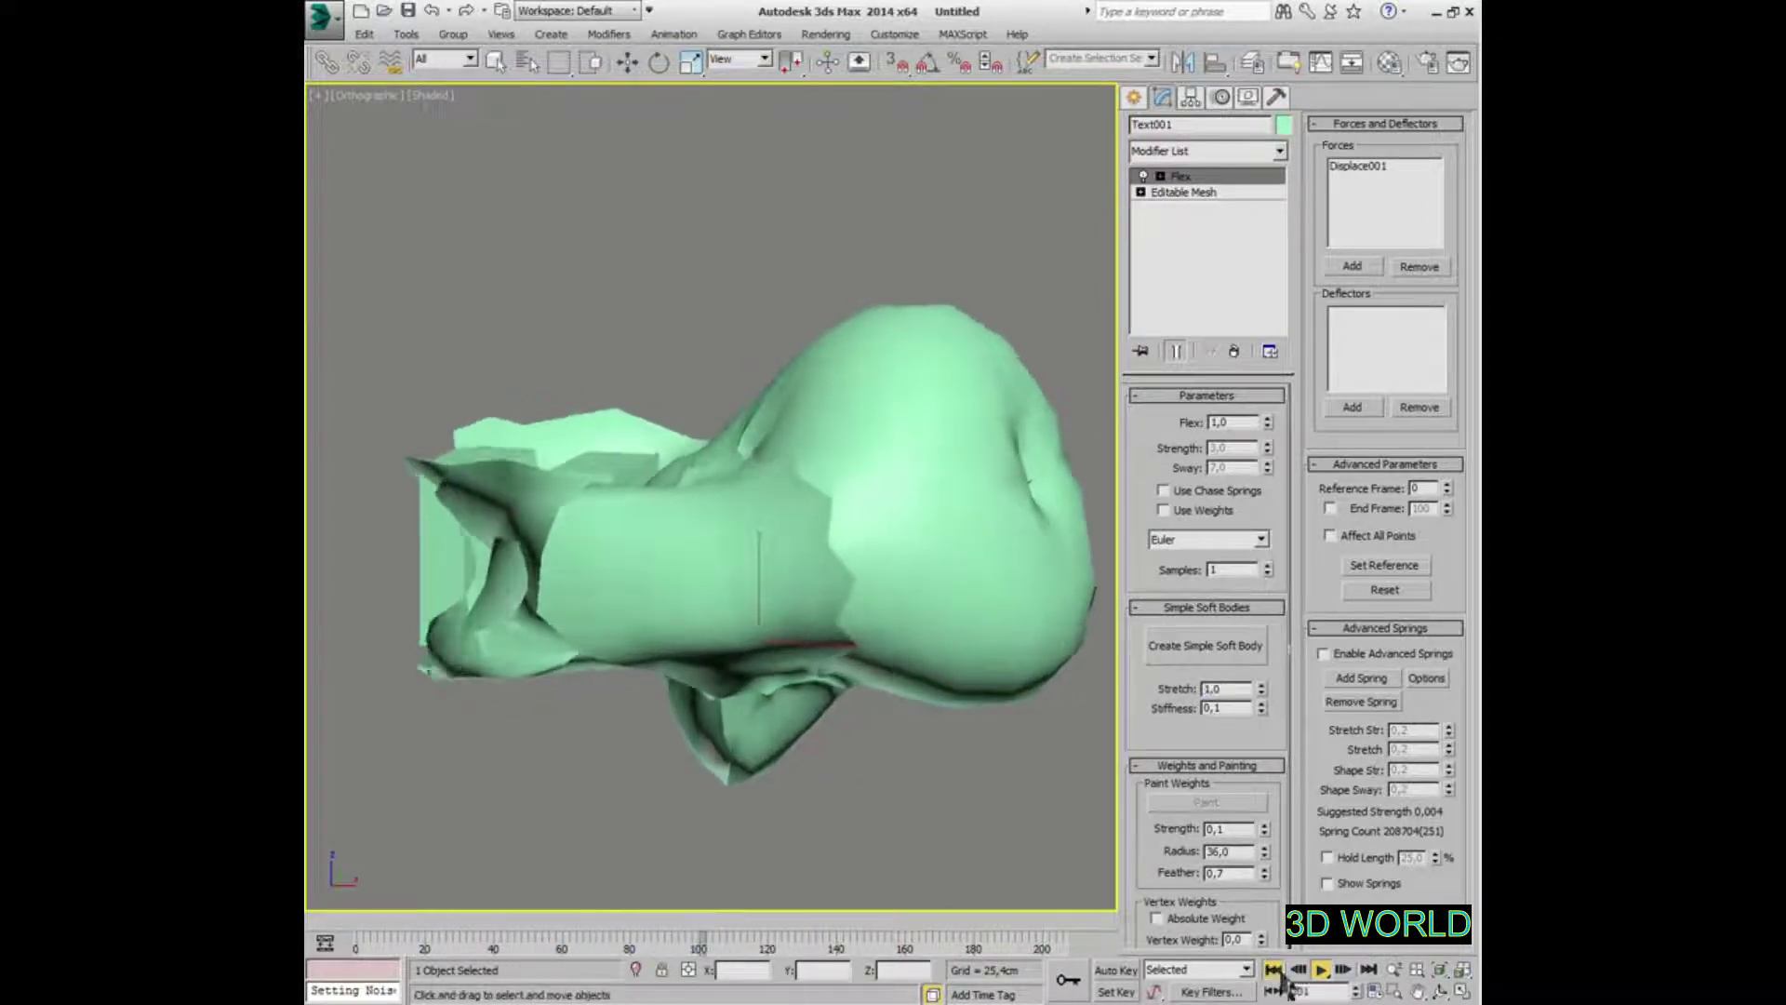
{"action": "left_click", "coordinate": [1320, 971]}
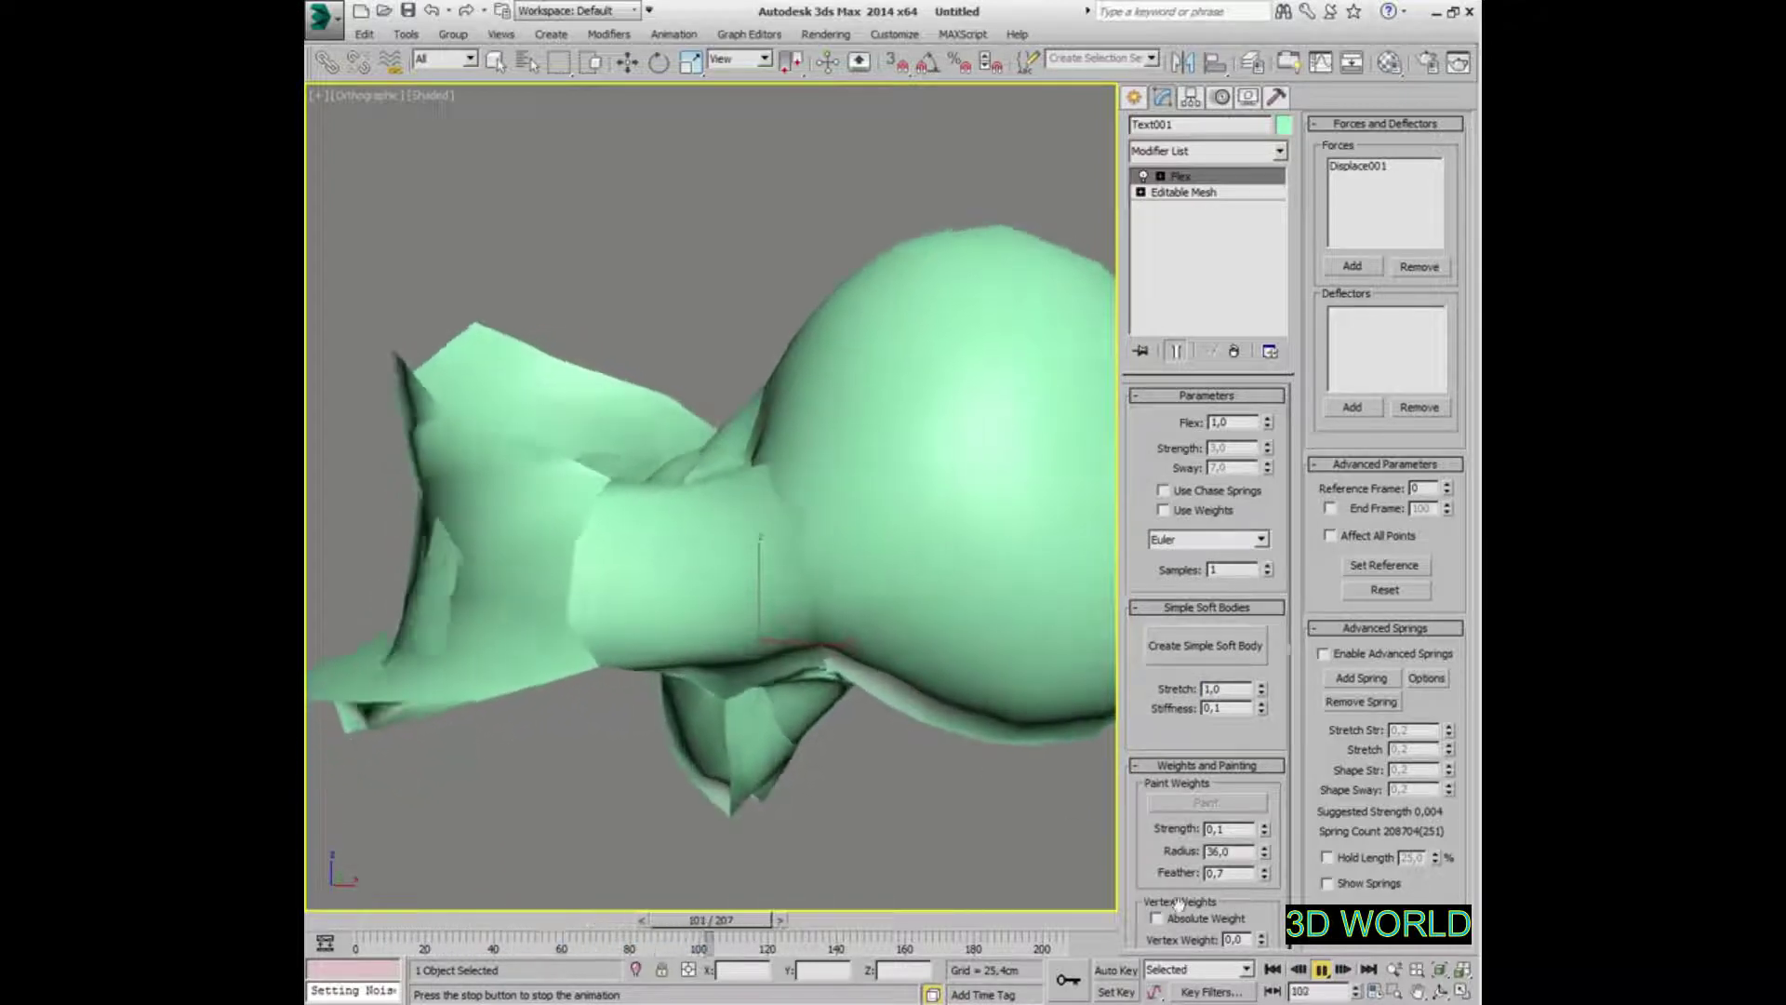
{"action": "left_click", "coordinate": [1322, 970]}
{"action": "left_click", "coordinate": [1272, 971]}
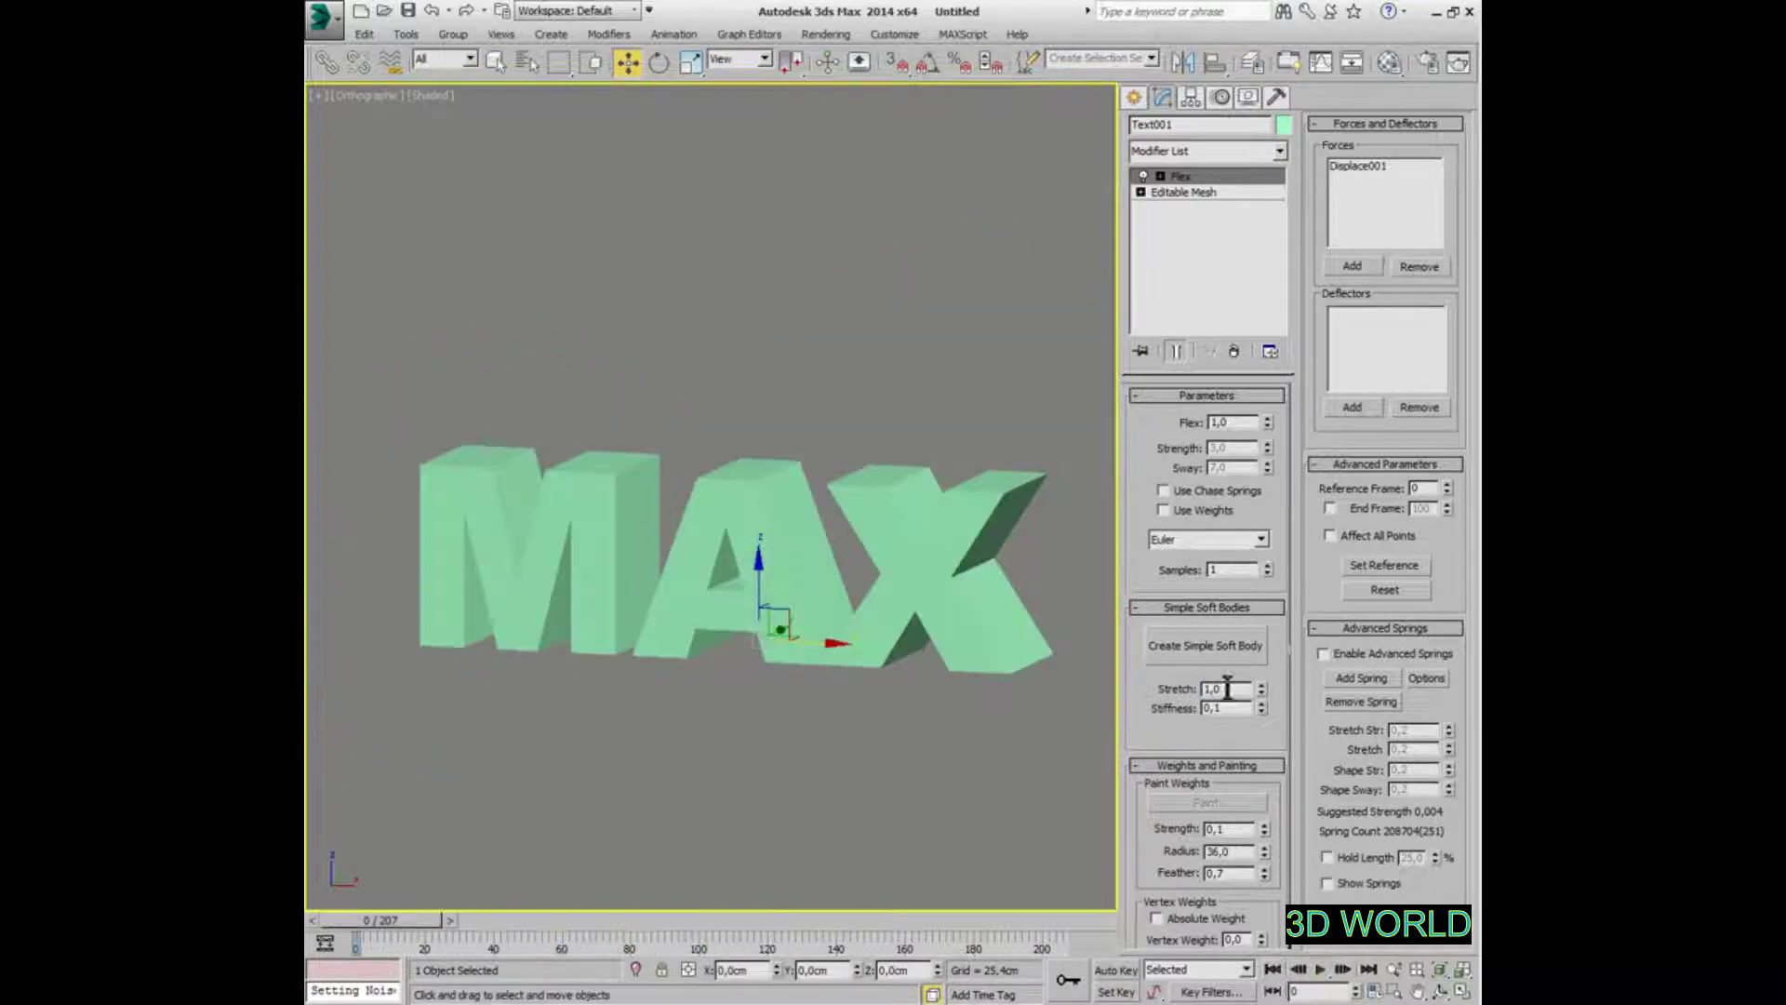
Try a soft body stretch of 50 during playback, set it back to 5, and return to frame 0
{"action": "left_click", "coordinate": [1320, 969]}
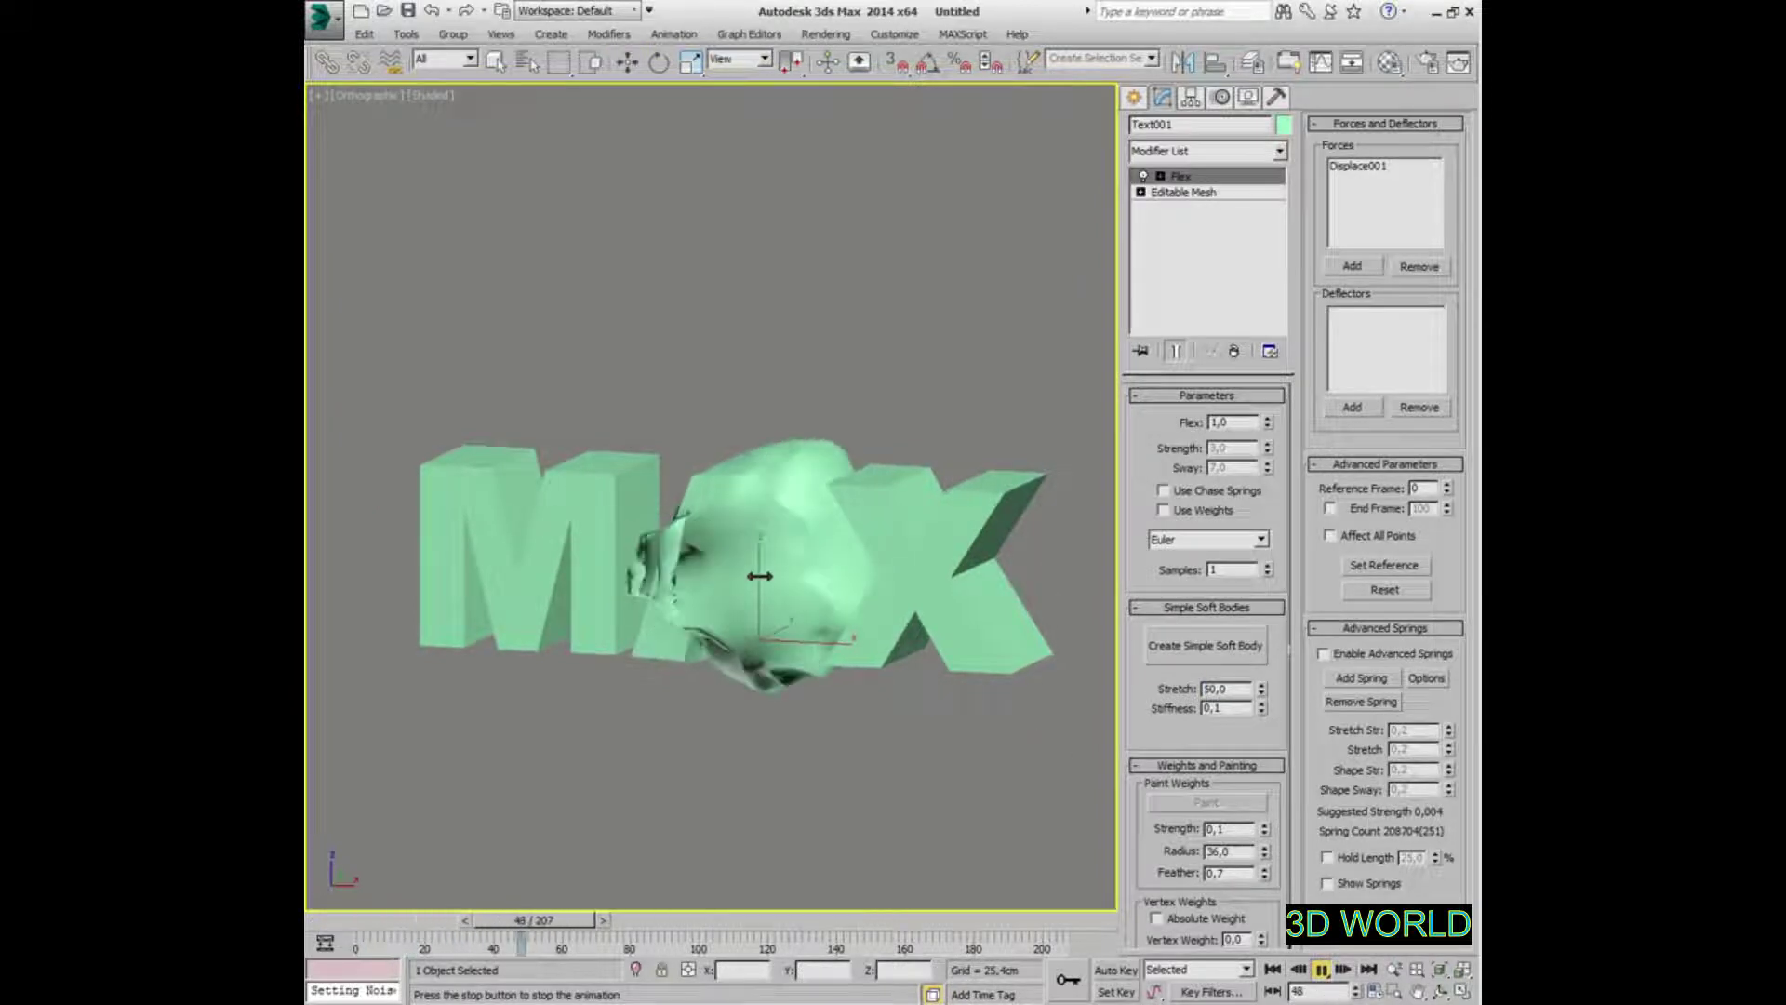
{"action": "left_click_drag", "start_coordinate": [1232, 689], "coordinate": [1066, 700]}
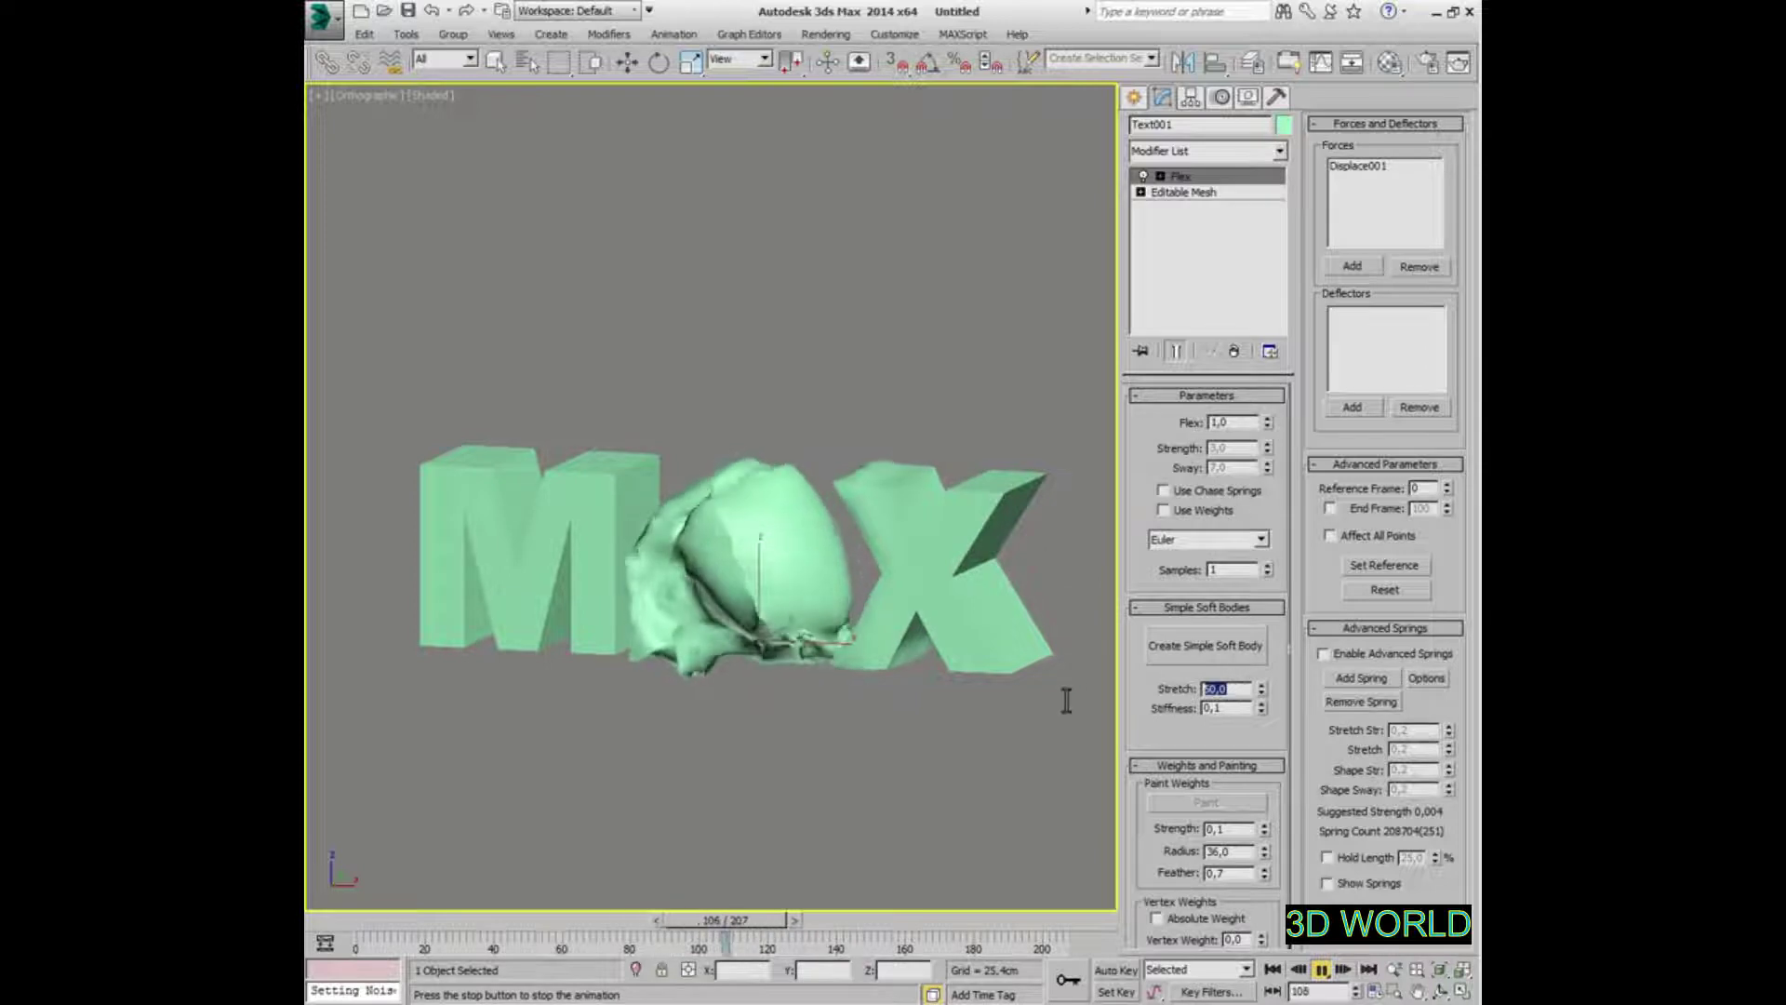
{"action": "type", "text": "5"}
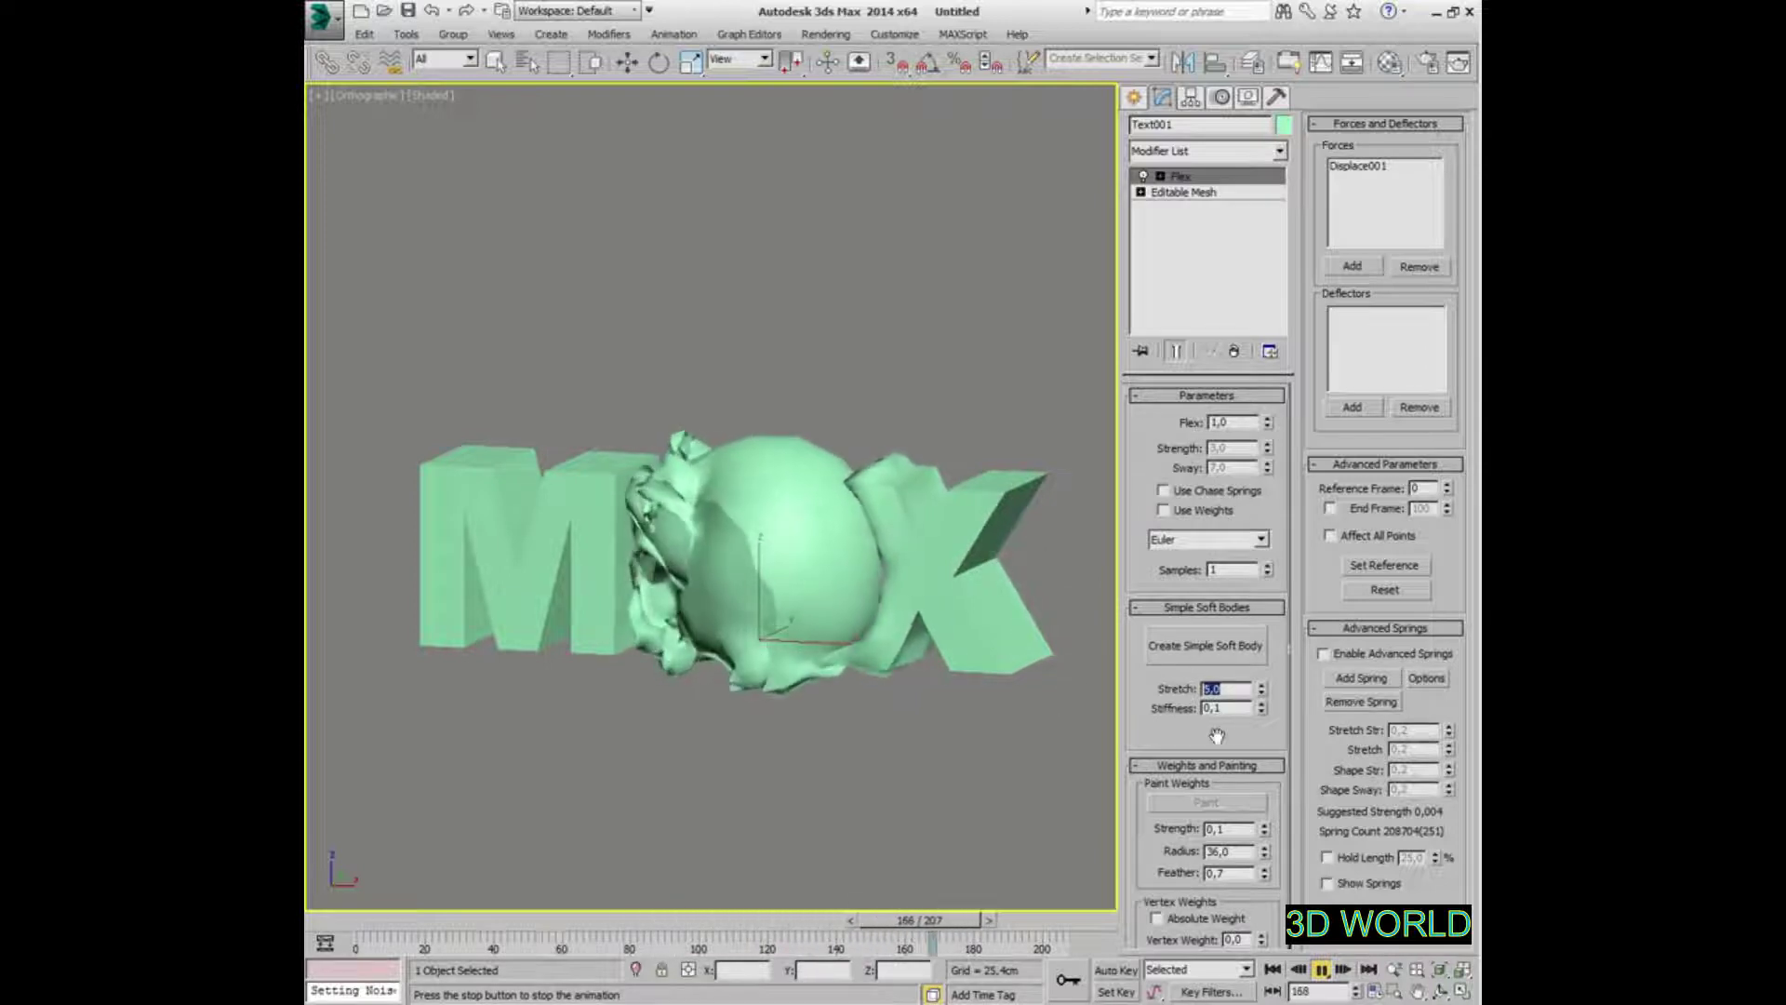
{"action": "left_click", "coordinate": [1321, 969]}
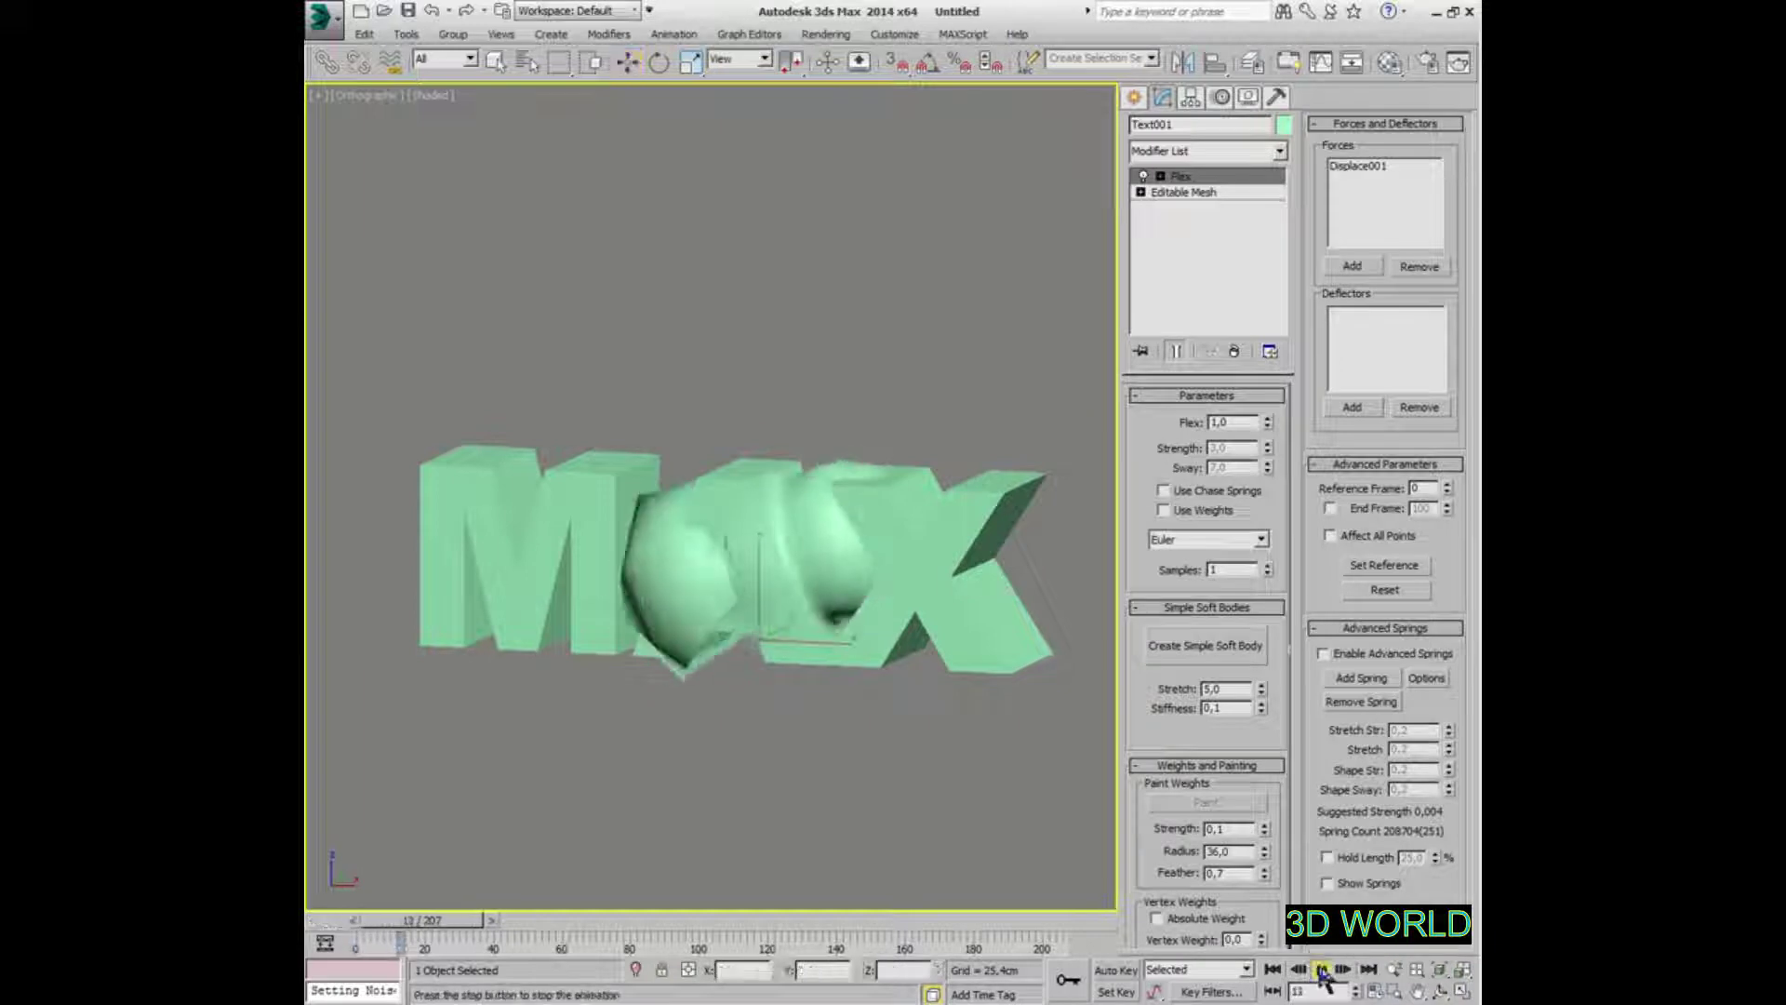
{"action": "left_click", "coordinate": [1322, 970]}
{"action": "left_click", "coordinate": [1274, 970]}
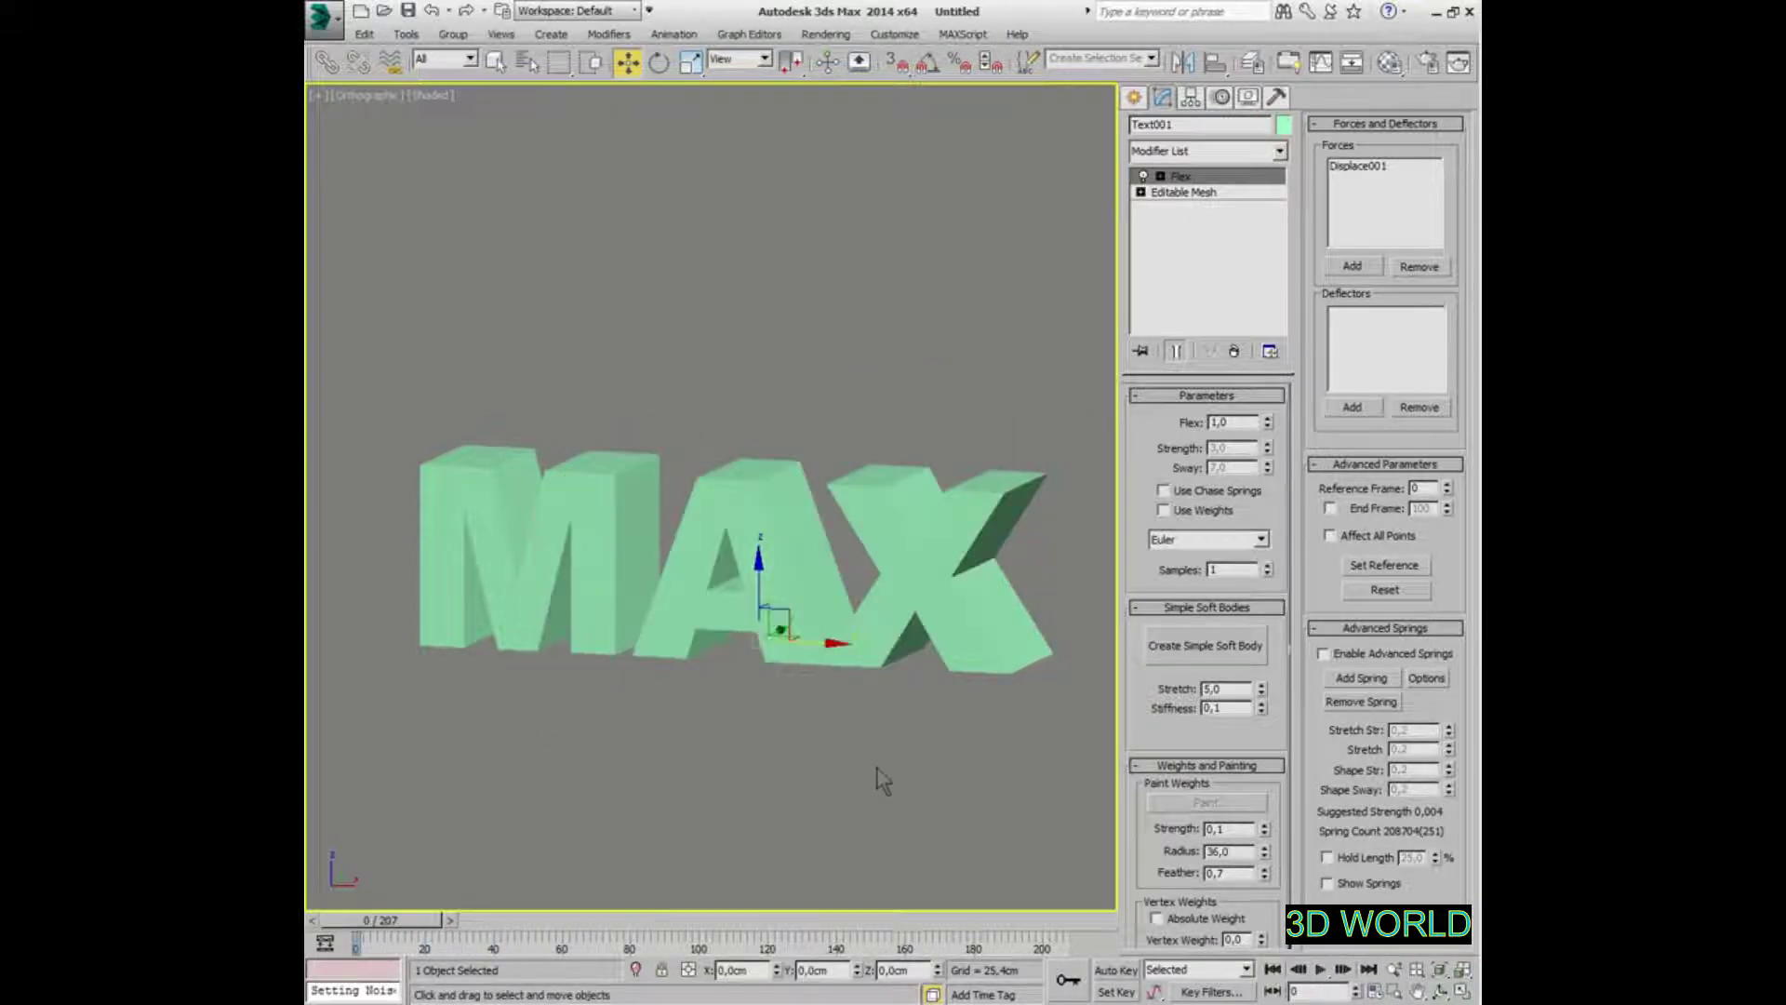
Select the Displace space warp in wireframe, return to shaded display, and set its strength to 2222 cm while the animation plays
{"action": "left_click", "coordinate": [876, 766]}
{"action": "key", "text": "F3"}
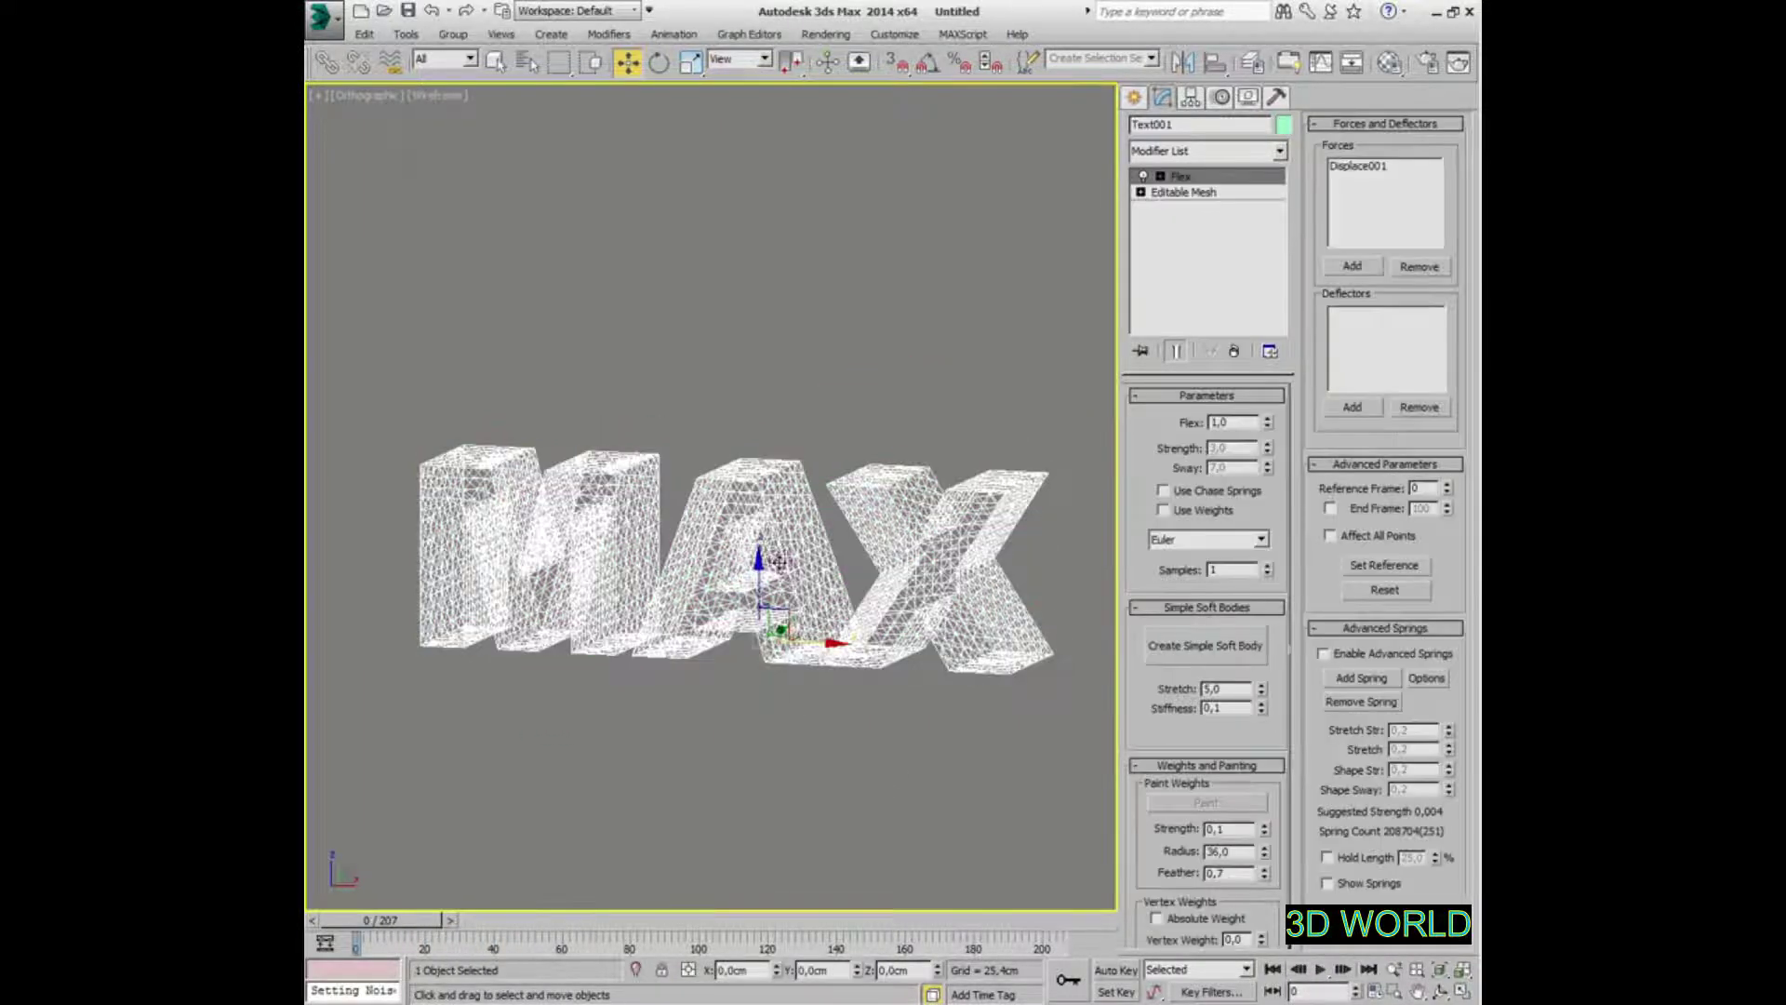
{"action": "left_click", "coordinate": [778, 562]}
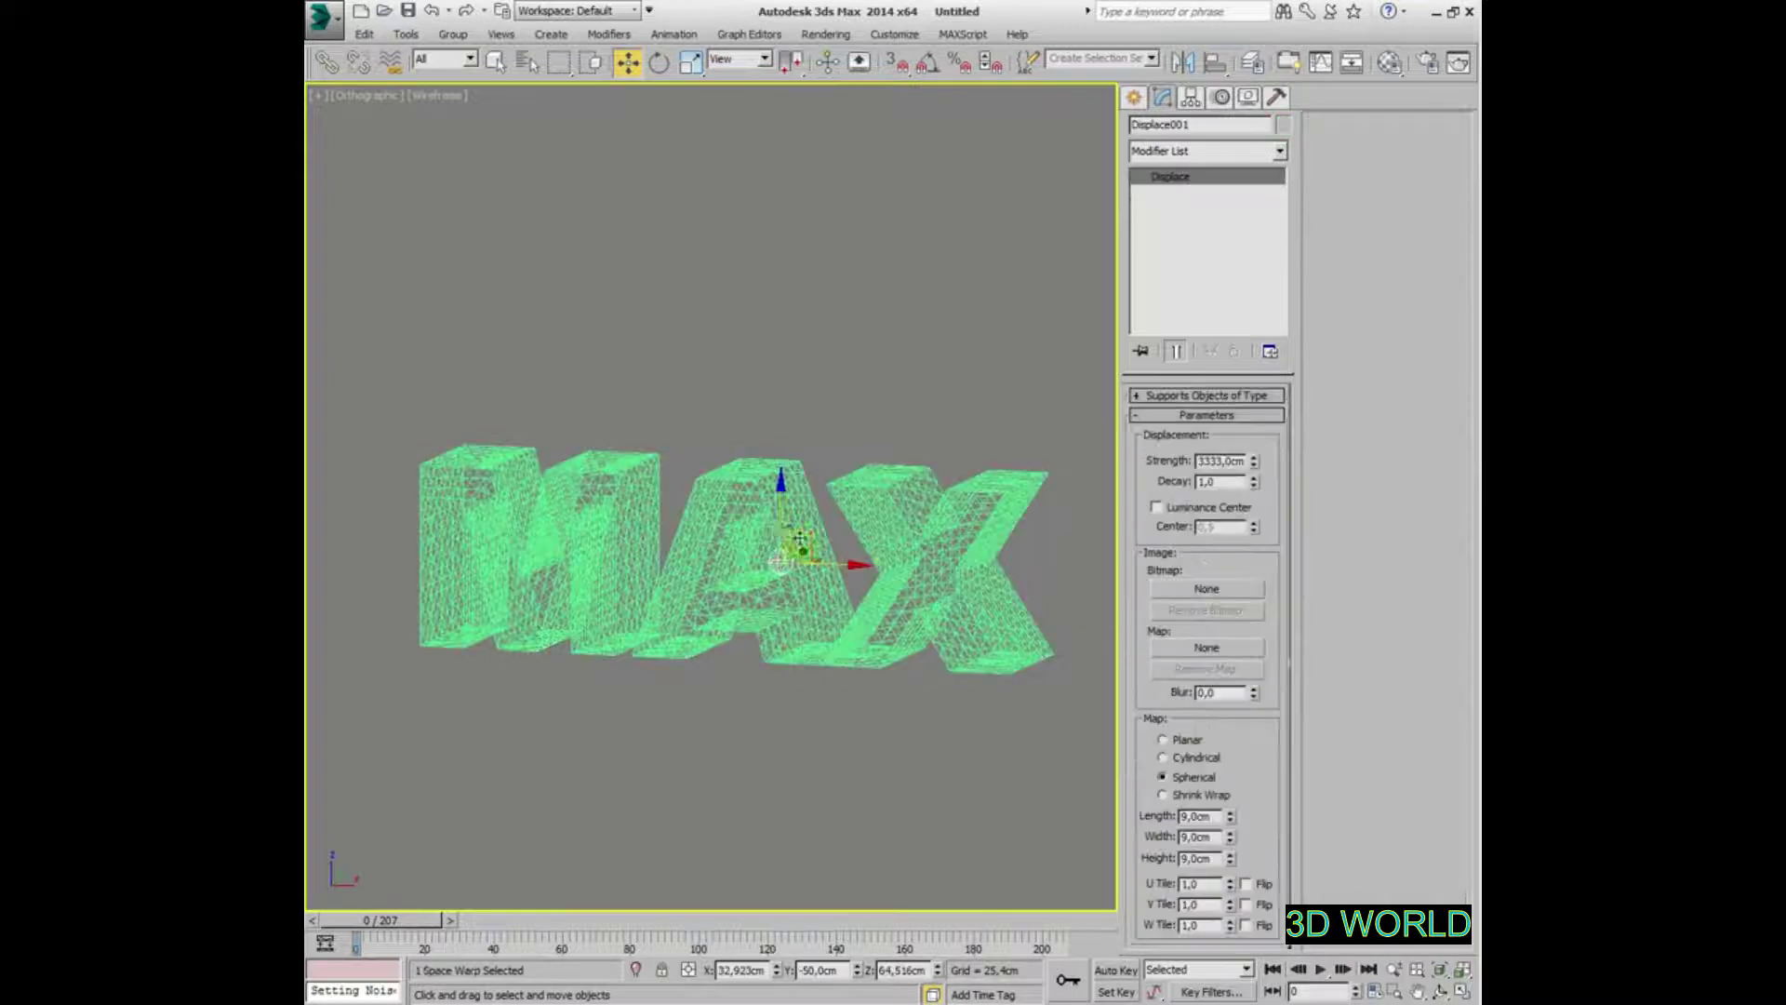
{"action": "key", "text": "F3"}
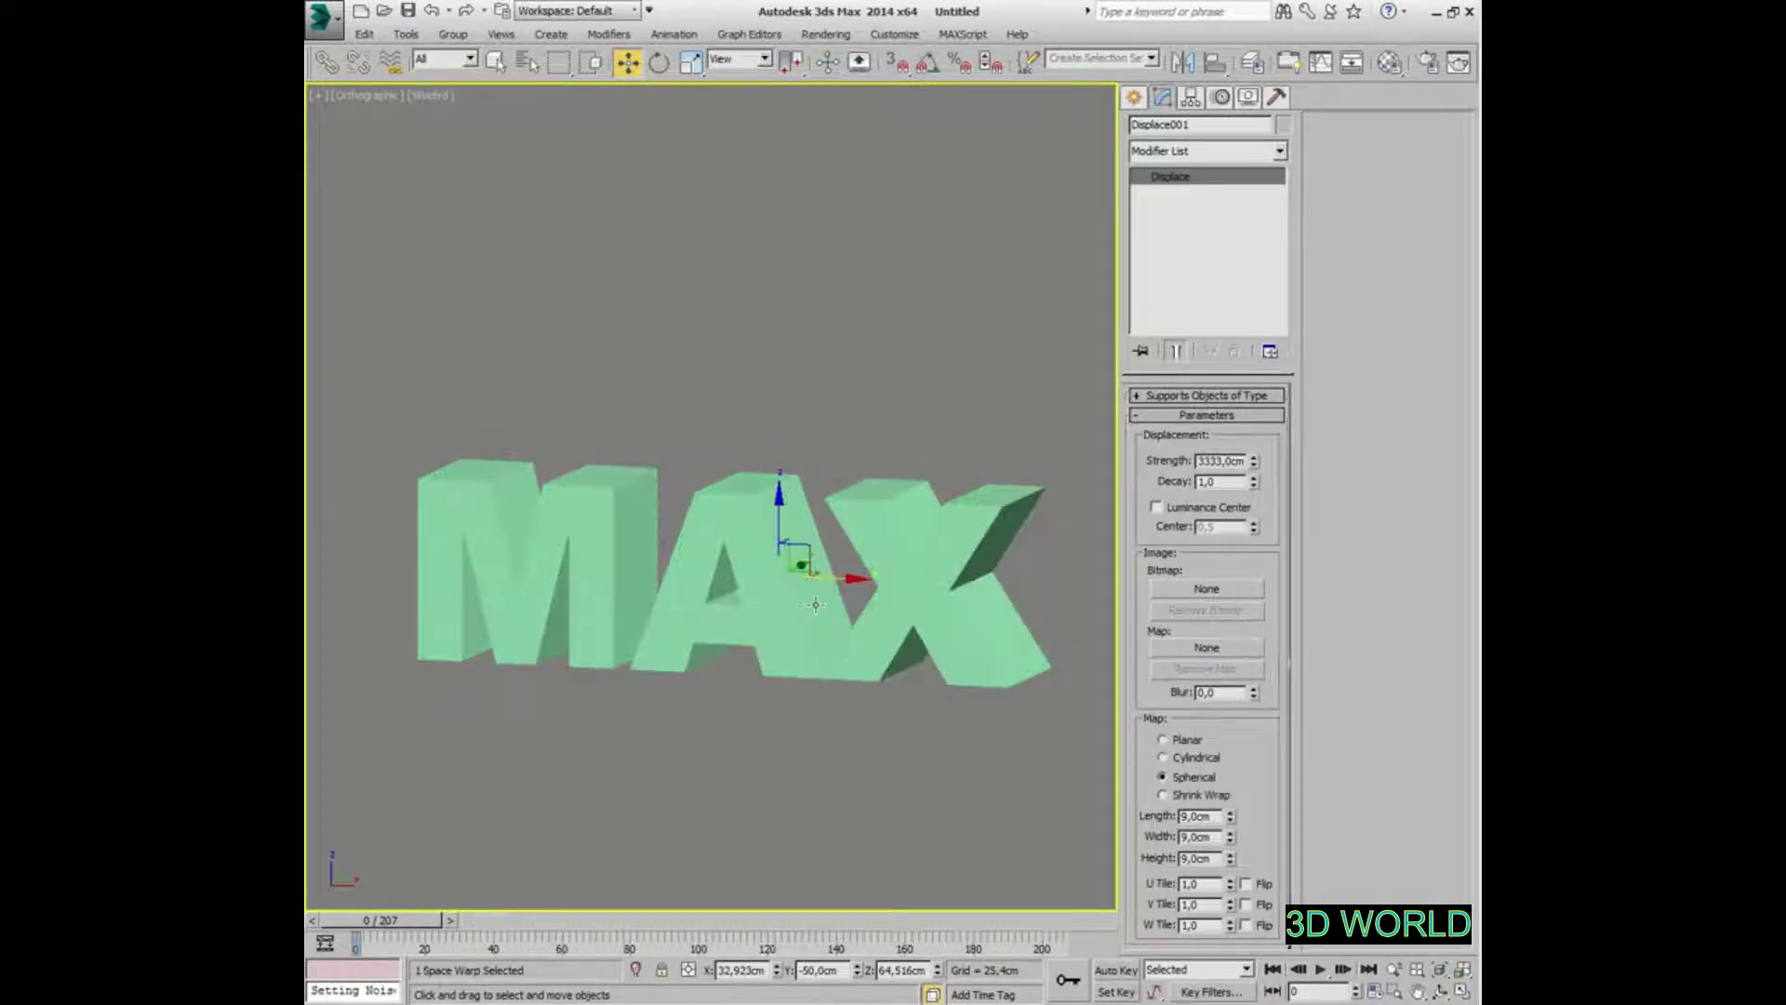
{"action": "key", "text": "slash"}
{"action": "double_click", "coordinate": [1220, 459]}
{"action": "type", "text": "2222"}
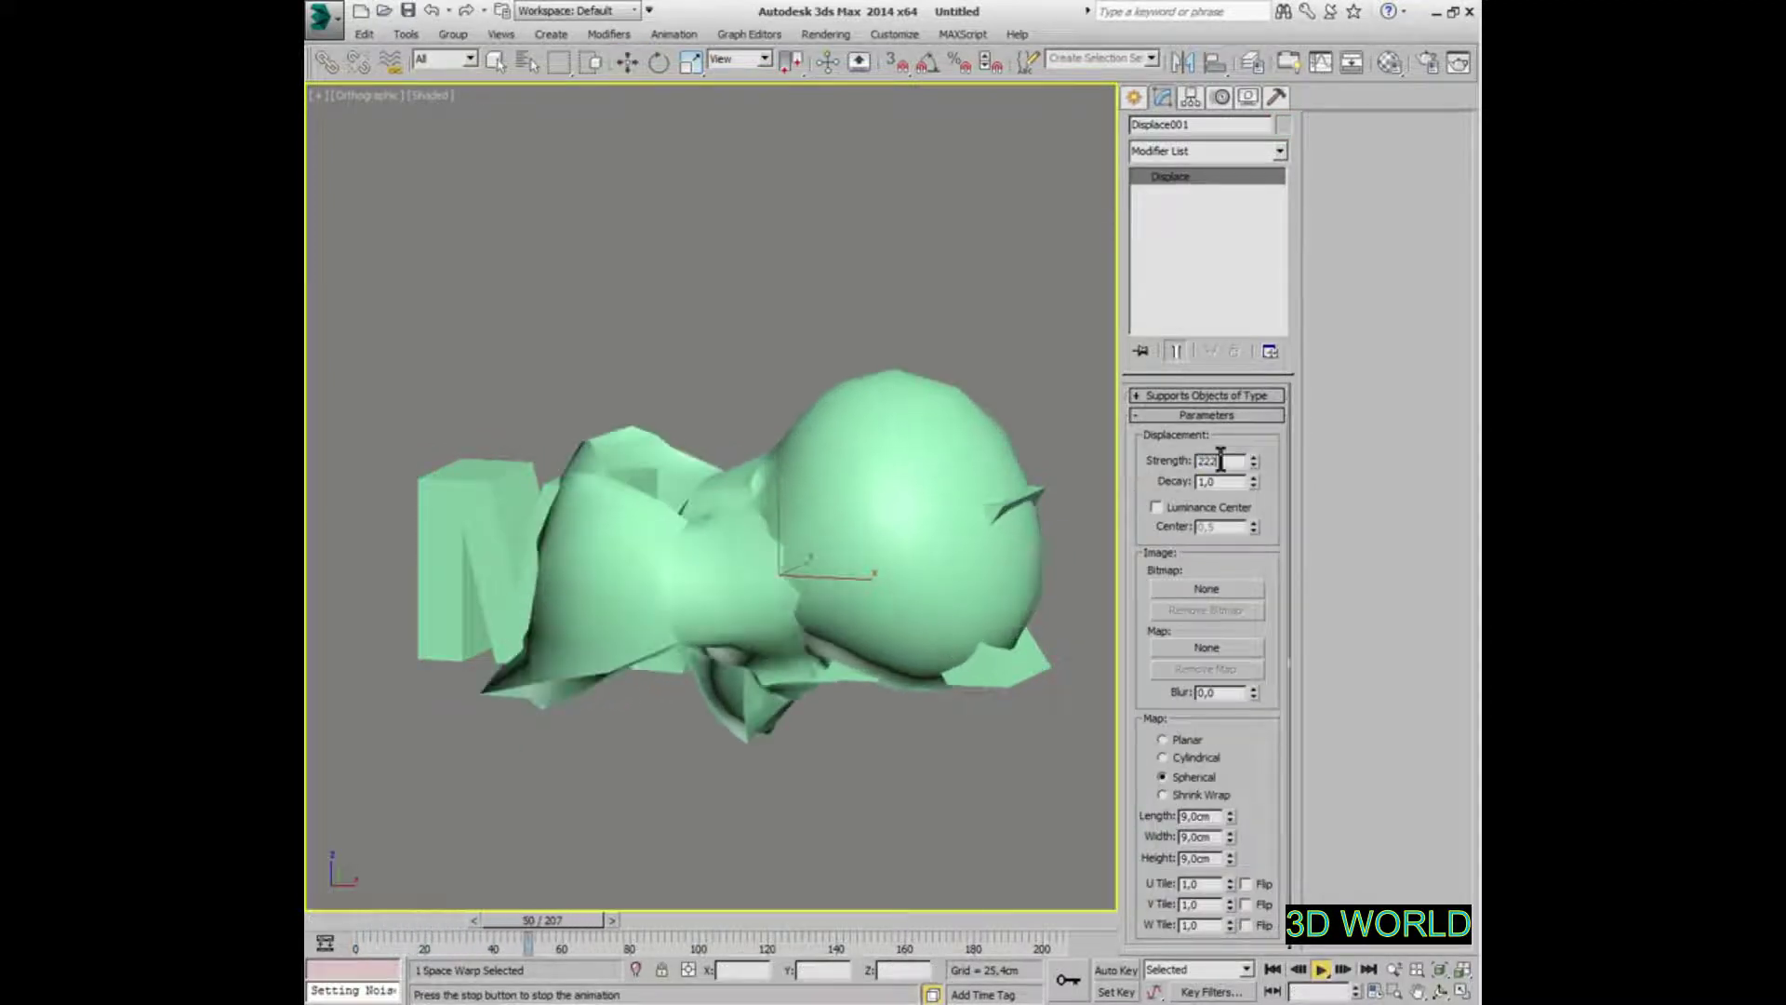
{"action": "key", "text": "Return"}
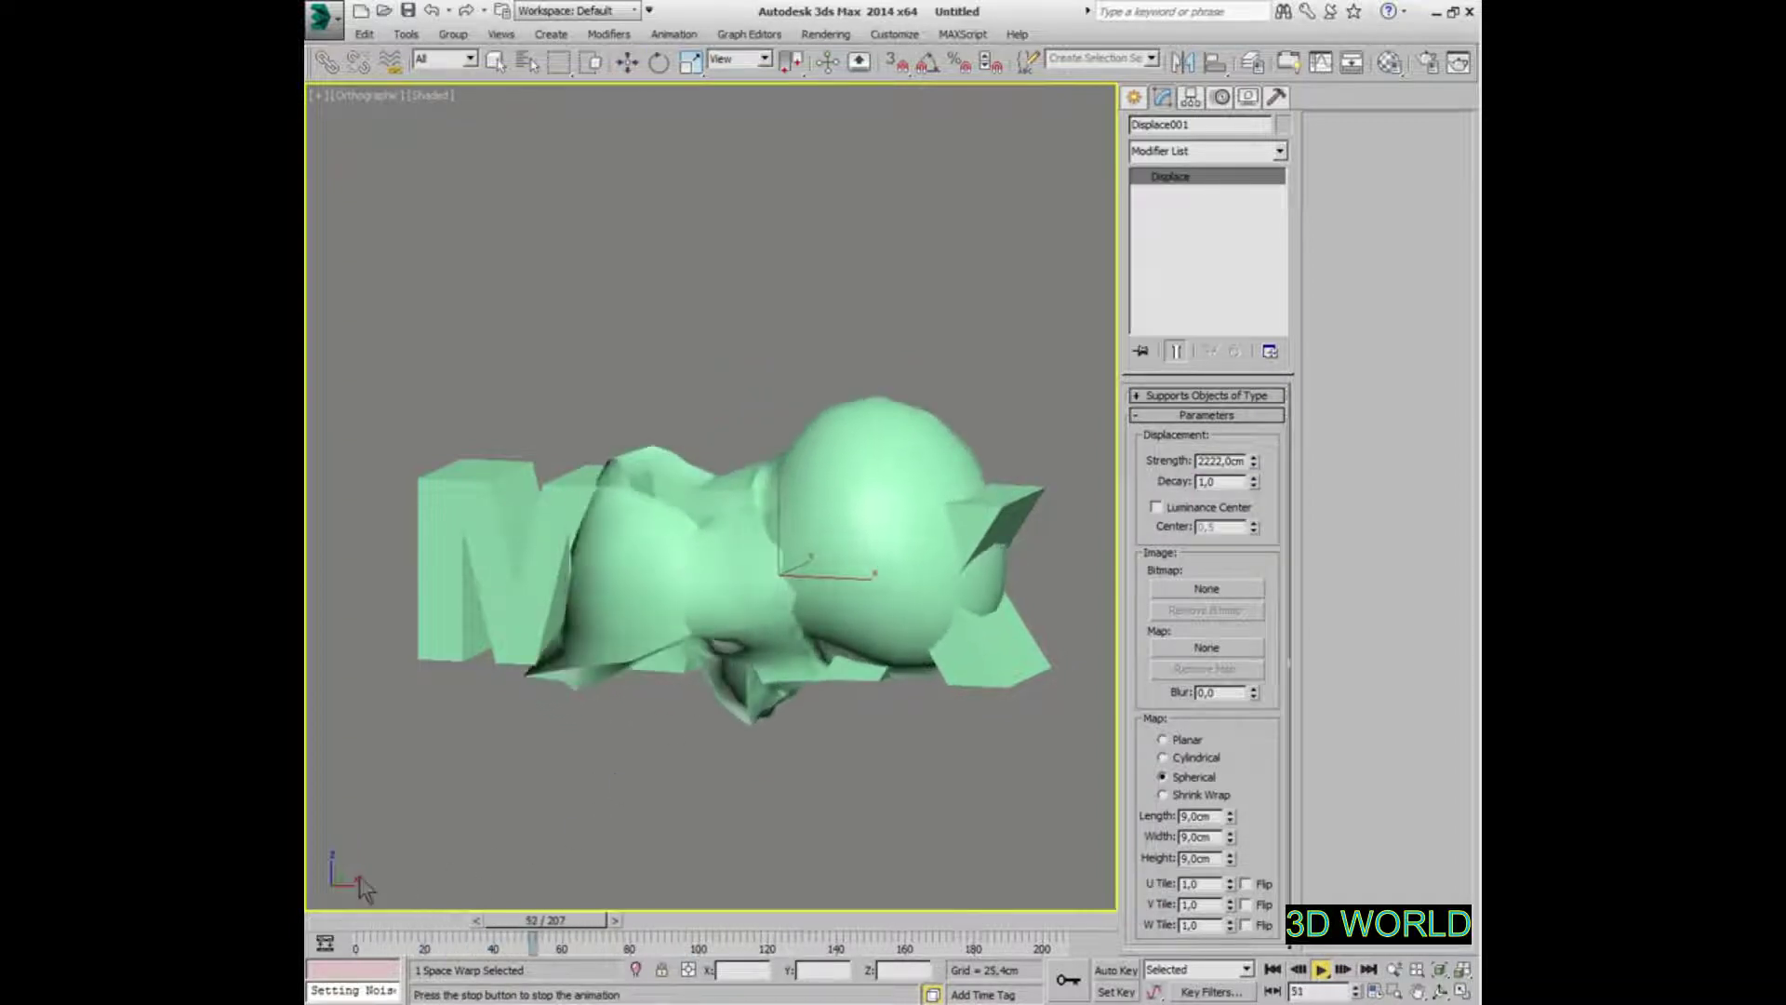
Set the Displace space warp's strength to 1666 cm during playback and return to frame 0
{"action": "double_click", "coordinate": [1216, 461]}
{"action": "type", "text": "1606"}
{"action": "key", "text": "Return"}
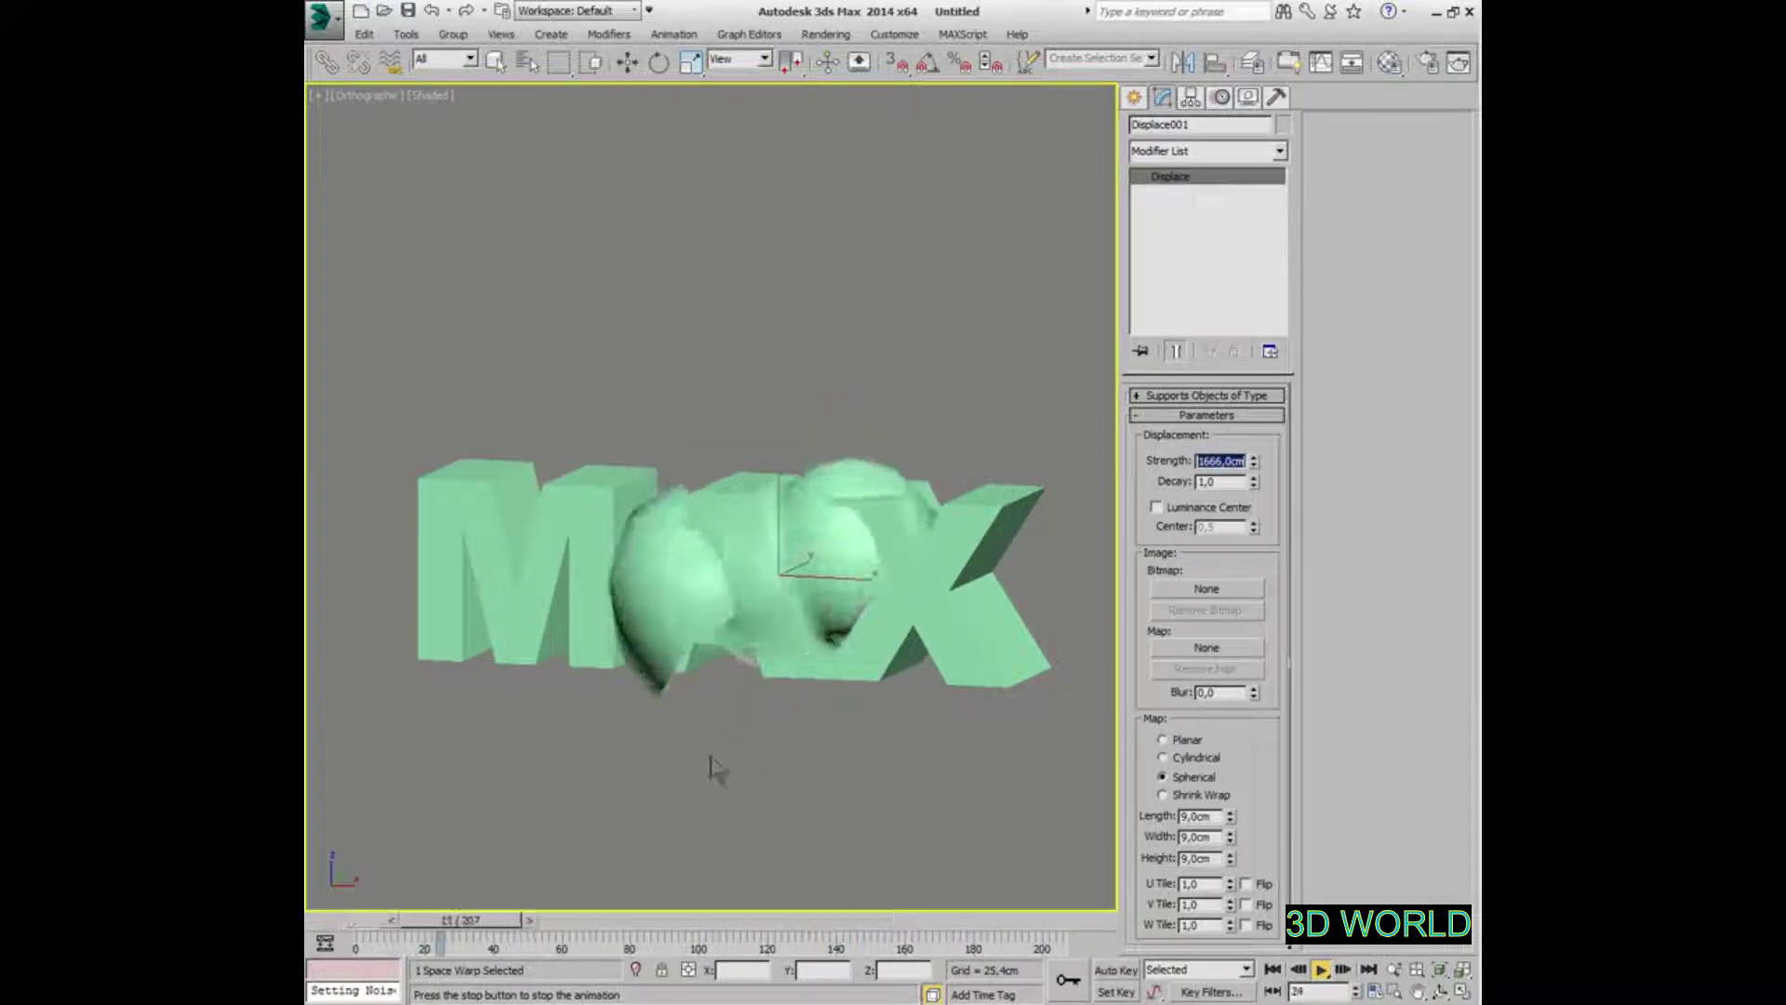
{"action": "left_click", "coordinate": [363, 919]}
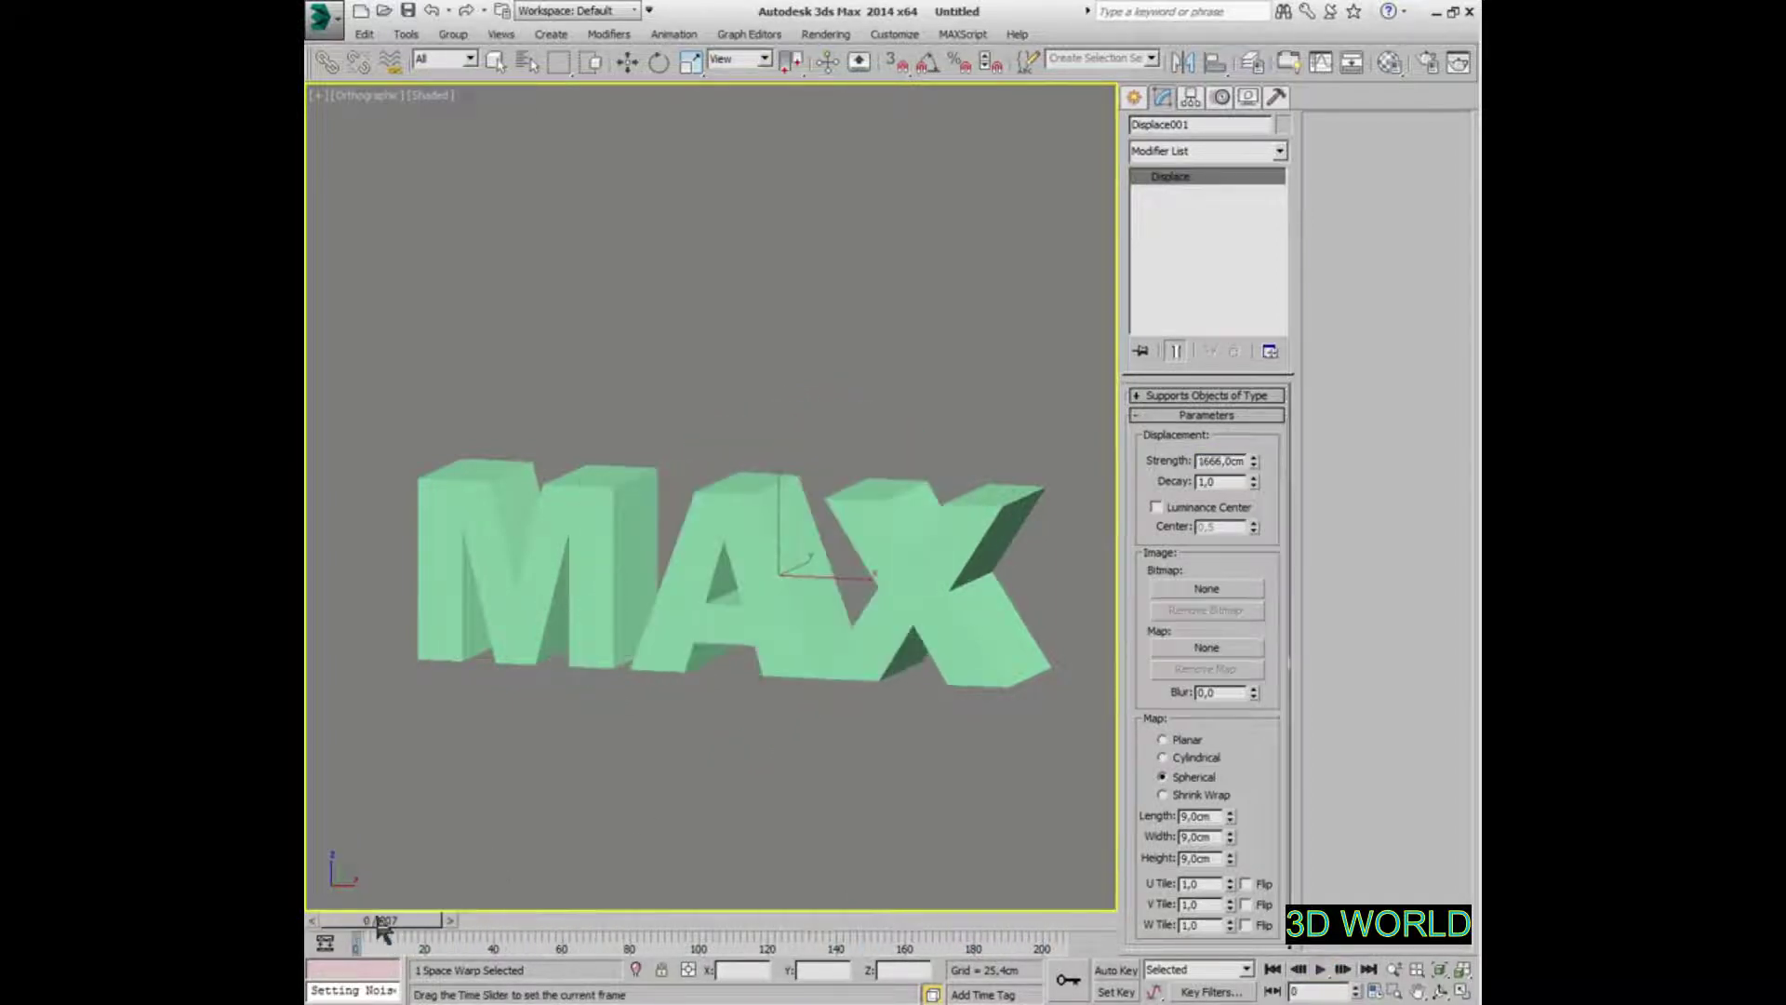
Move the Displace space warp onto the letter M, scrub through the animation, return to the start and play it
{"action": "left_click_drag", "start_coordinate": [383, 924], "coordinate": [458, 924]}
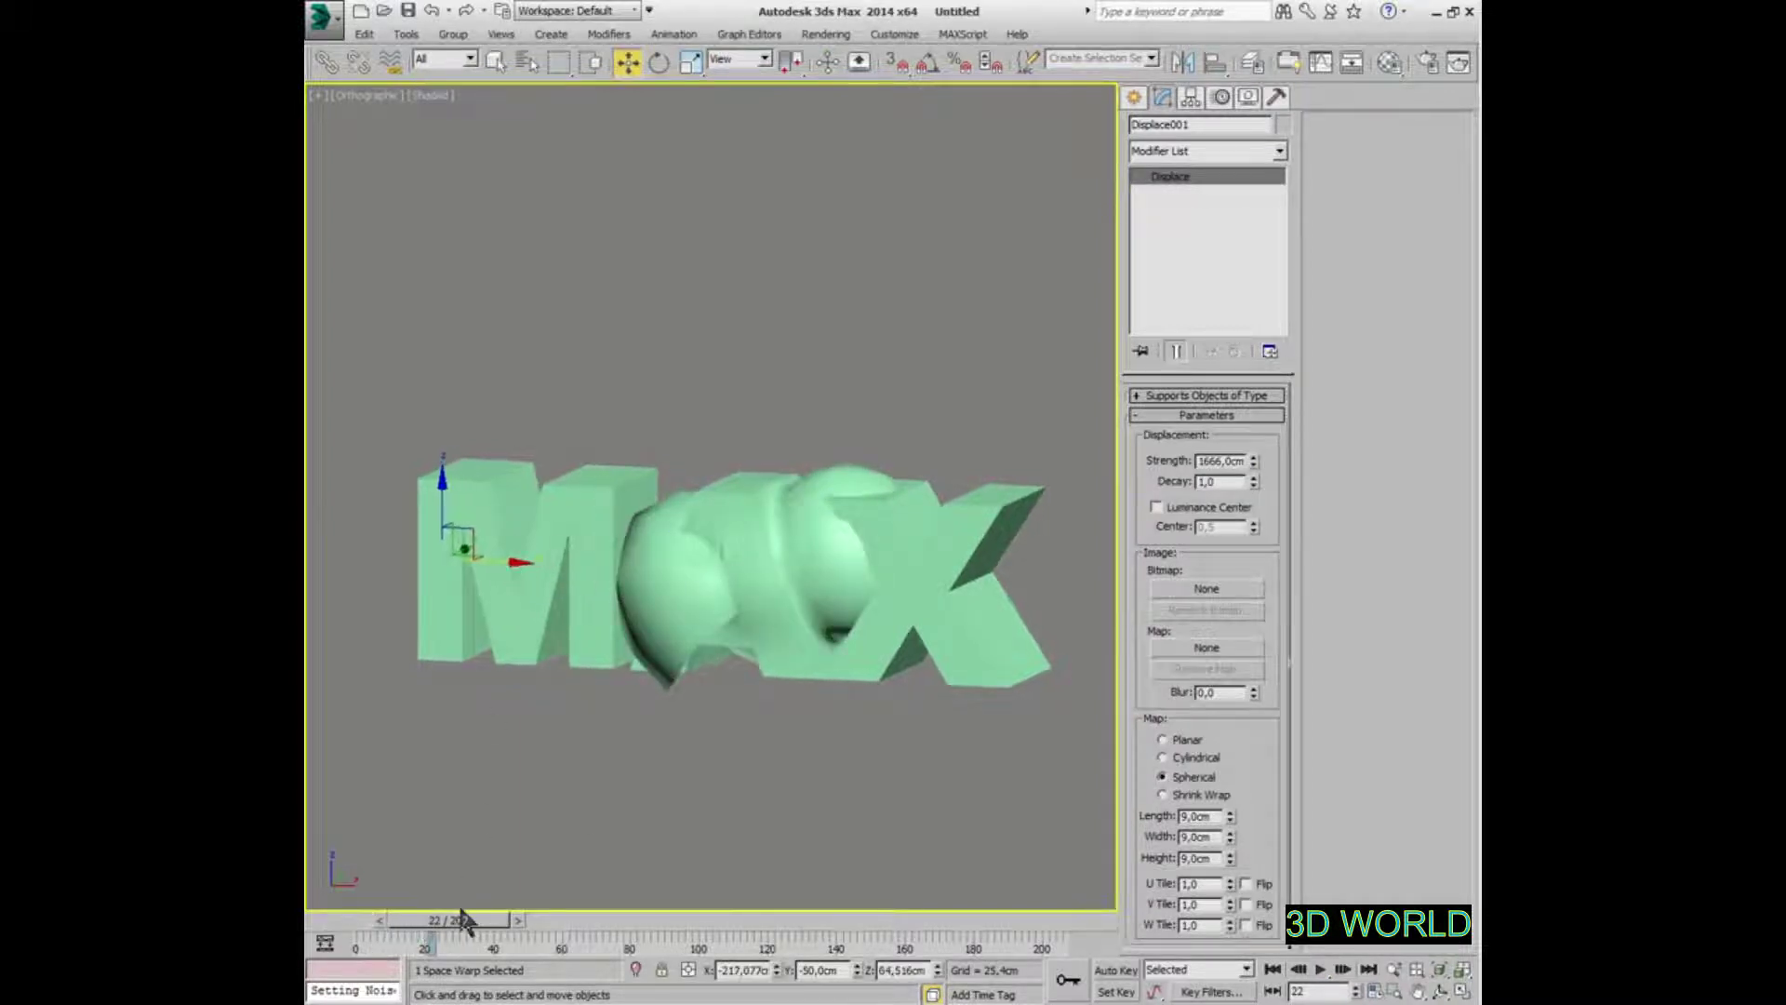
{"action": "left_click_drag", "start_coordinate": [463, 920], "coordinate": [556, 930]}
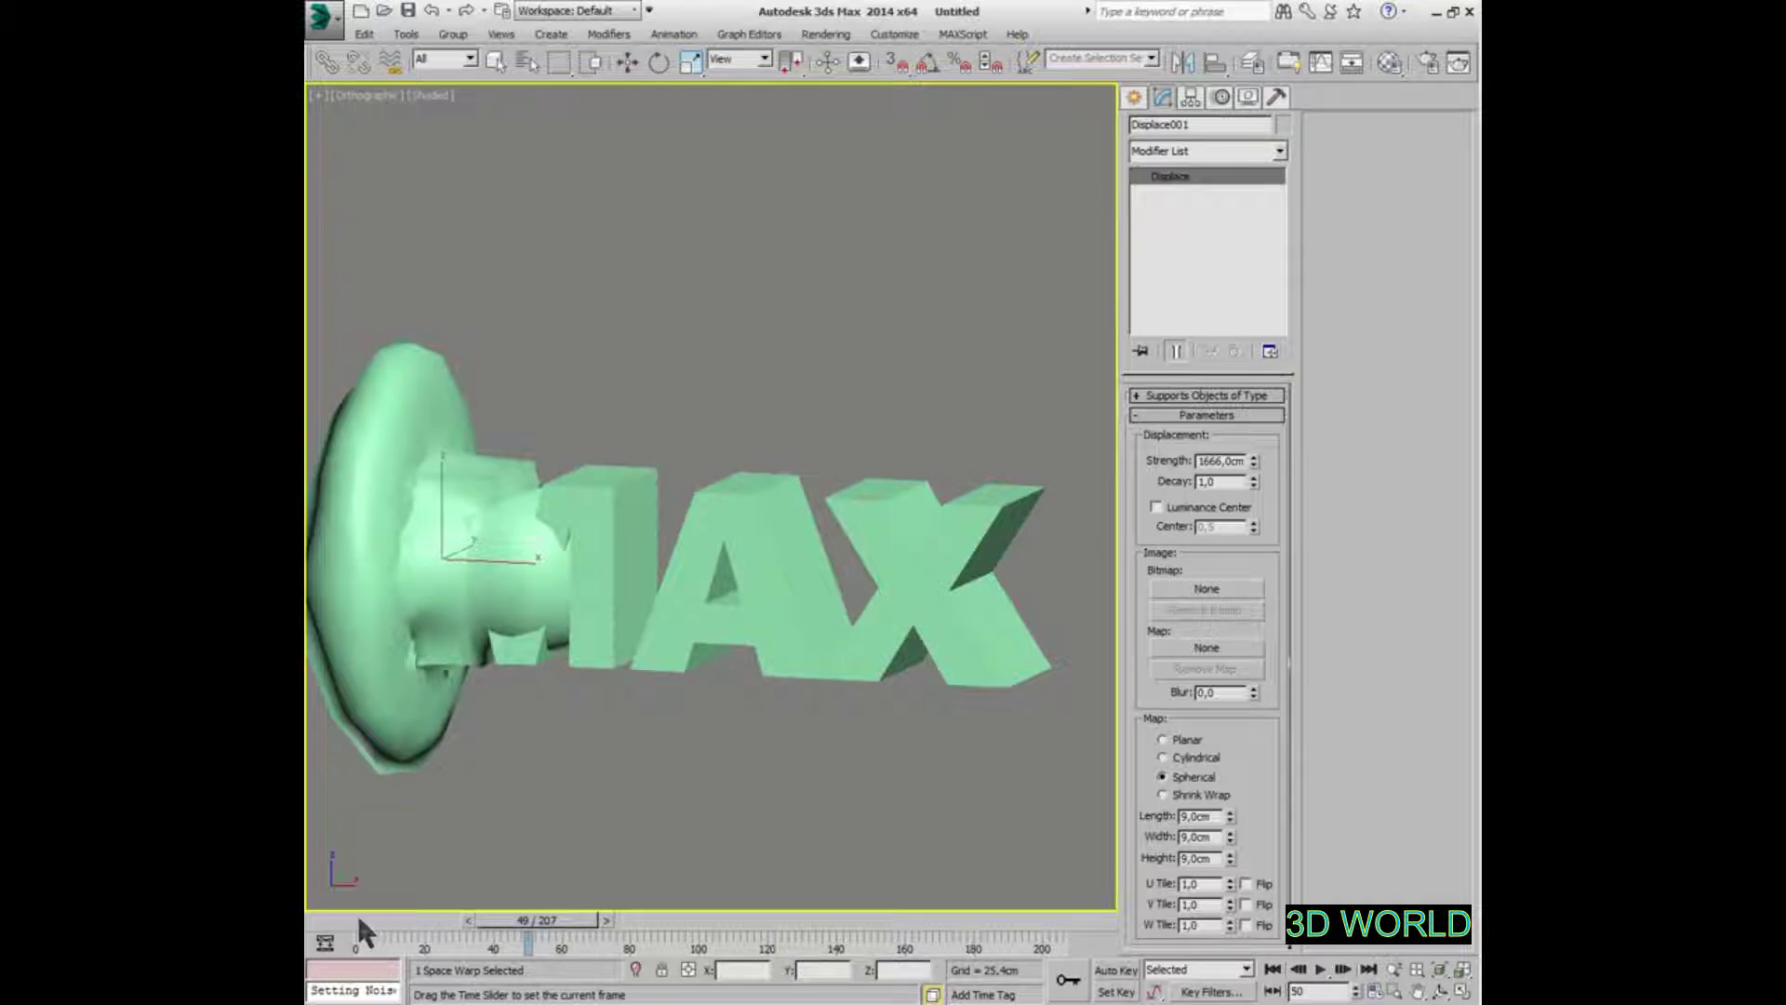
{"action": "left_click_drag", "start_coordinate": [359, 919], "coordinate": [342, 923]}
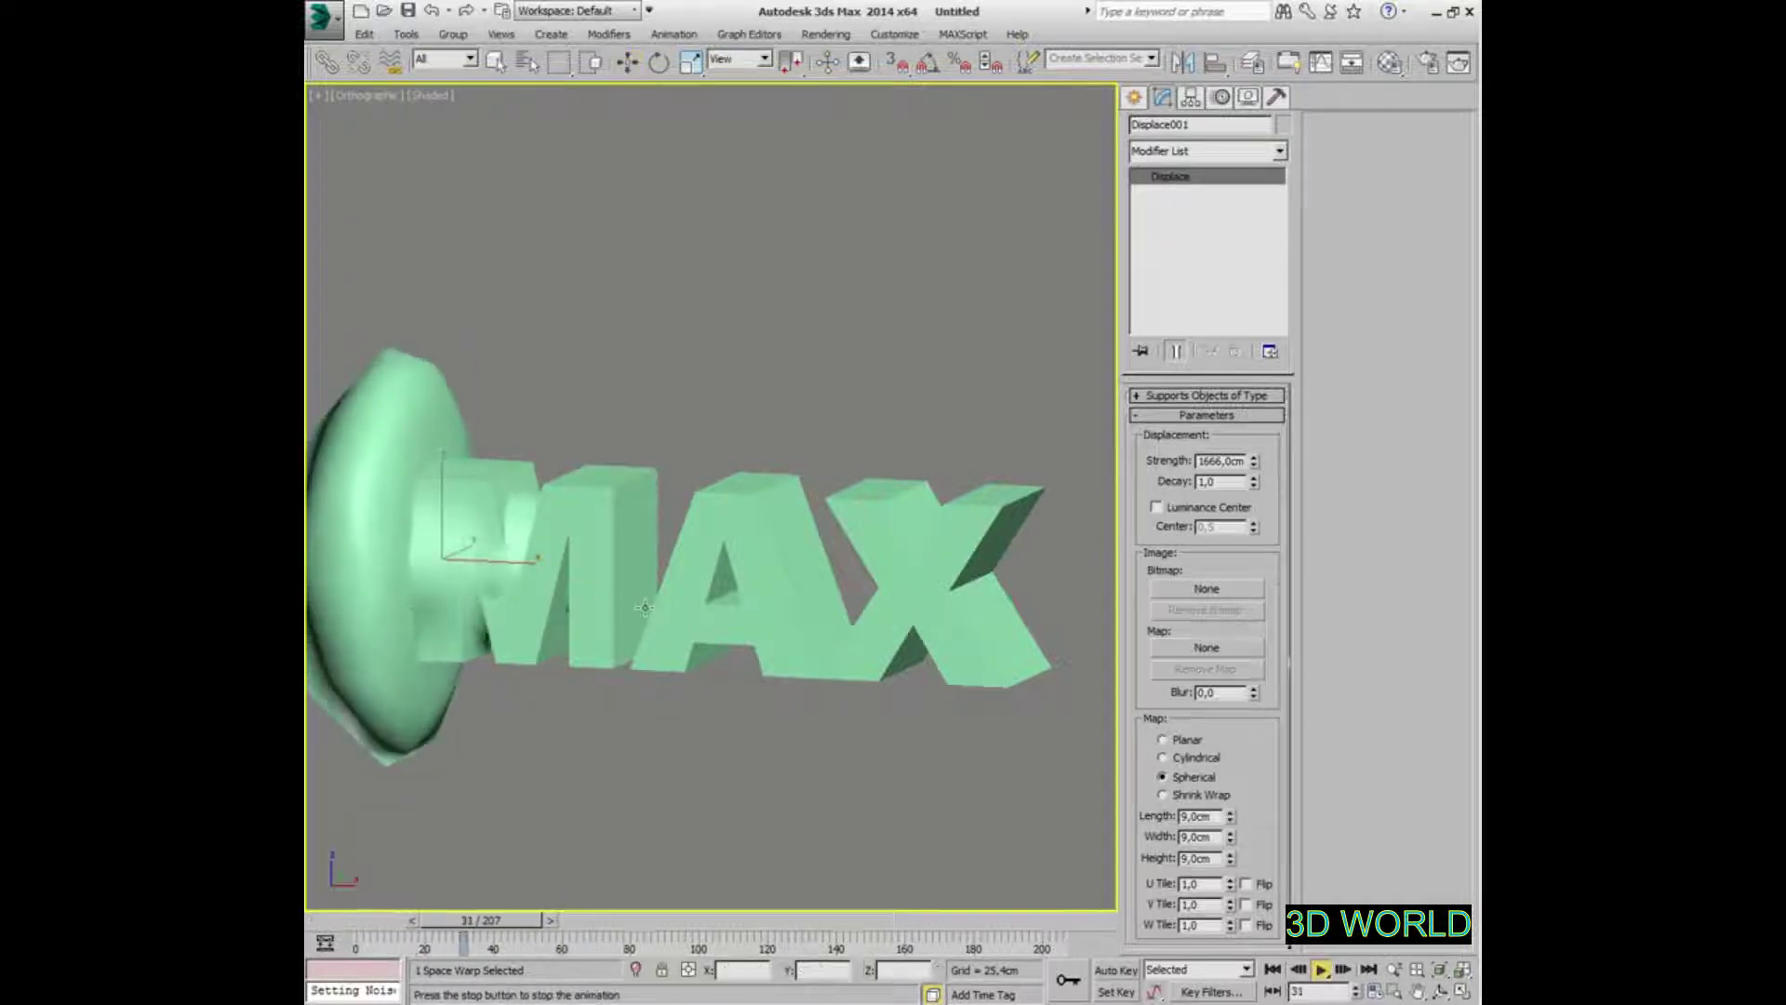
{"action": "key", "text": "slash"}
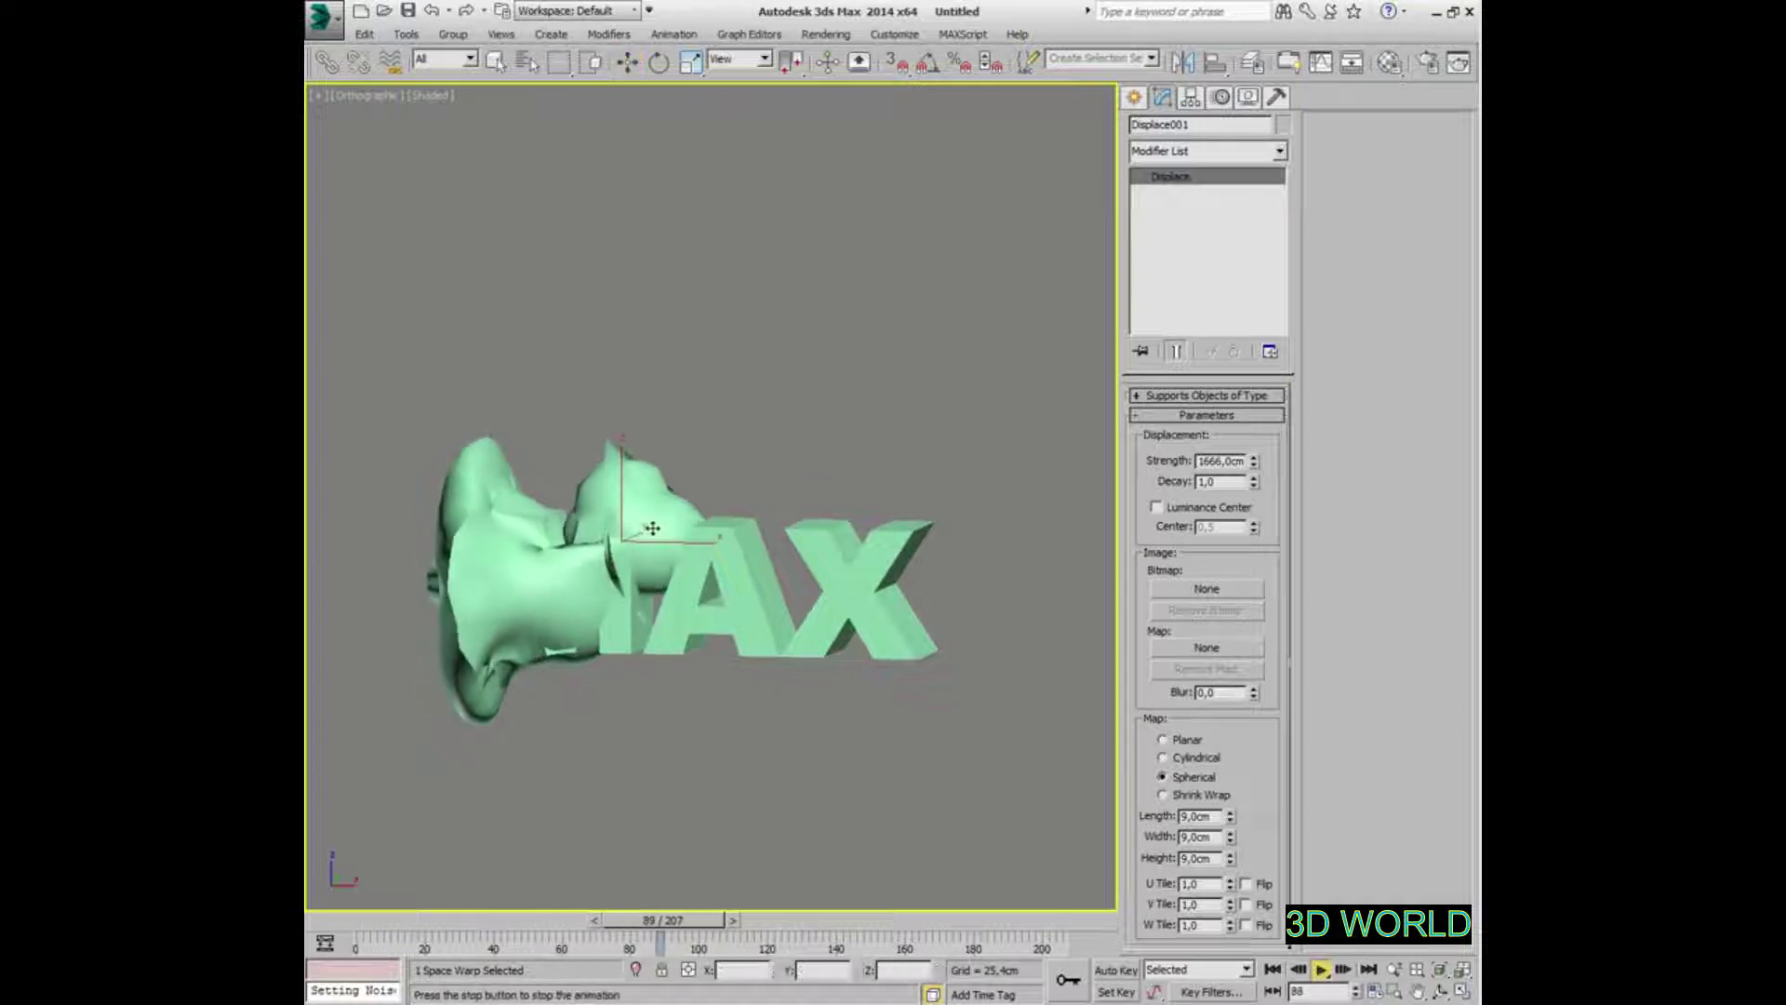
Shift the space warp in stages from the M to the X between playbacks, set its map dimensions to 6 cm, and rewind
{"action": "key", "text": "/"}
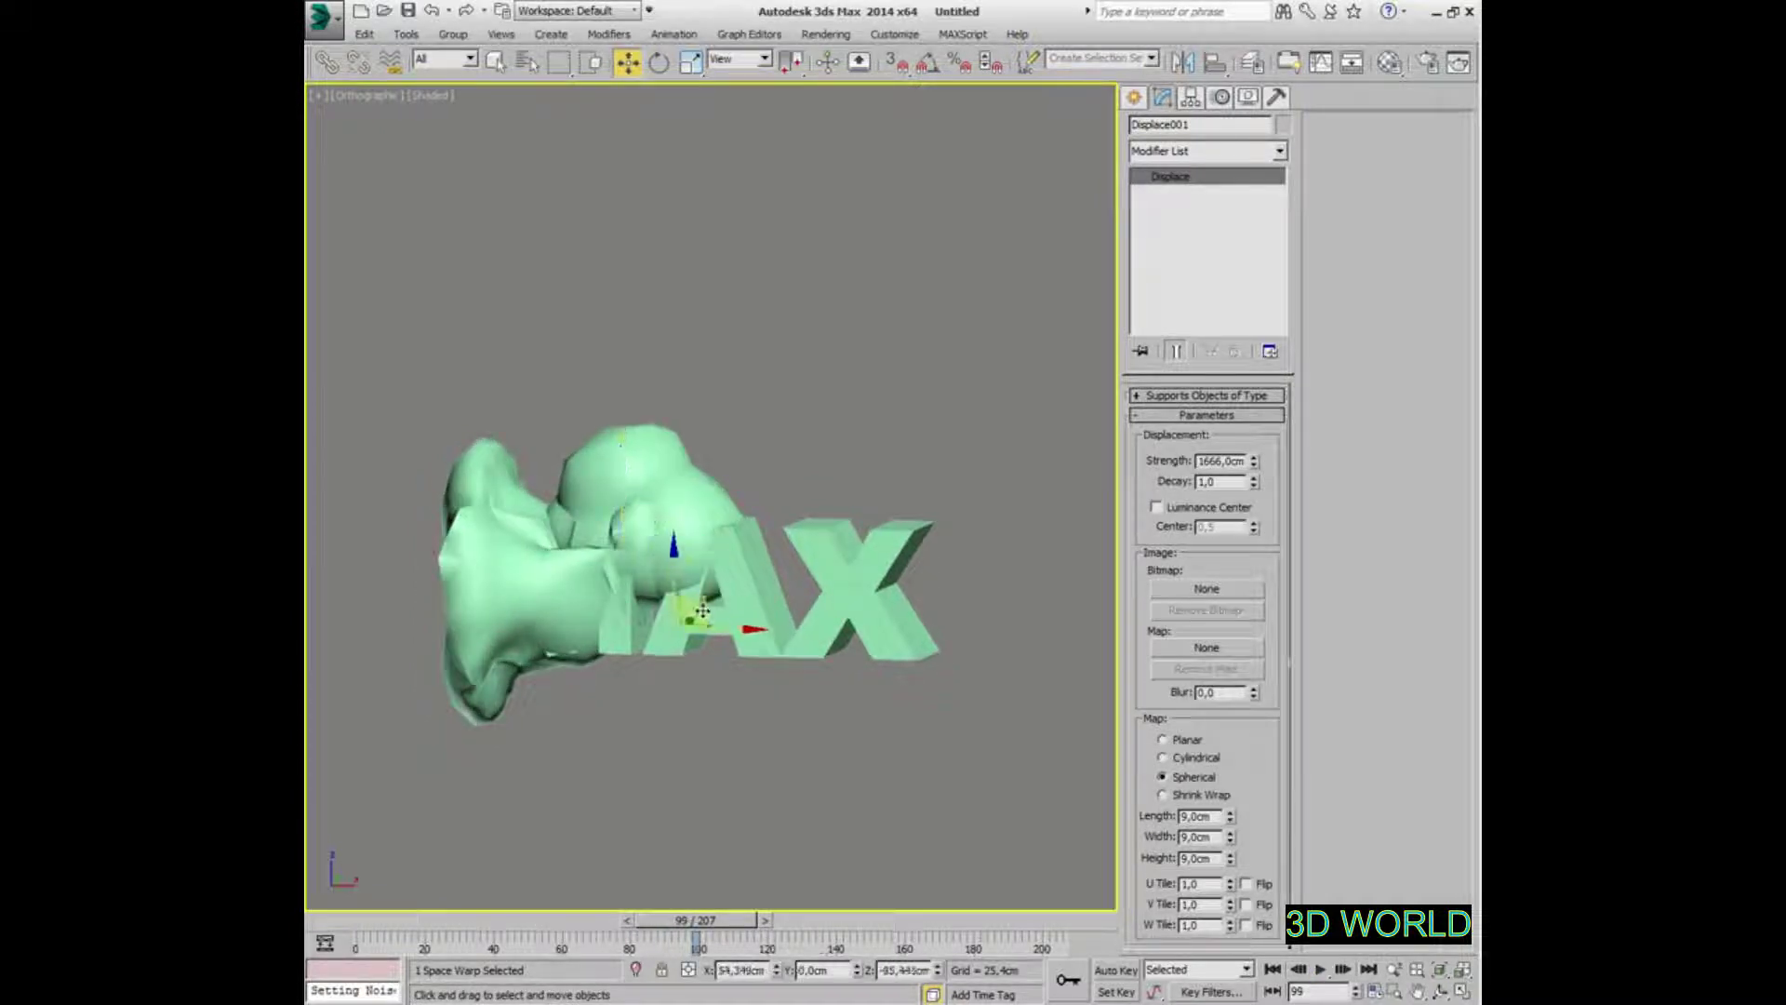
{"action": "key", "text": "/"}
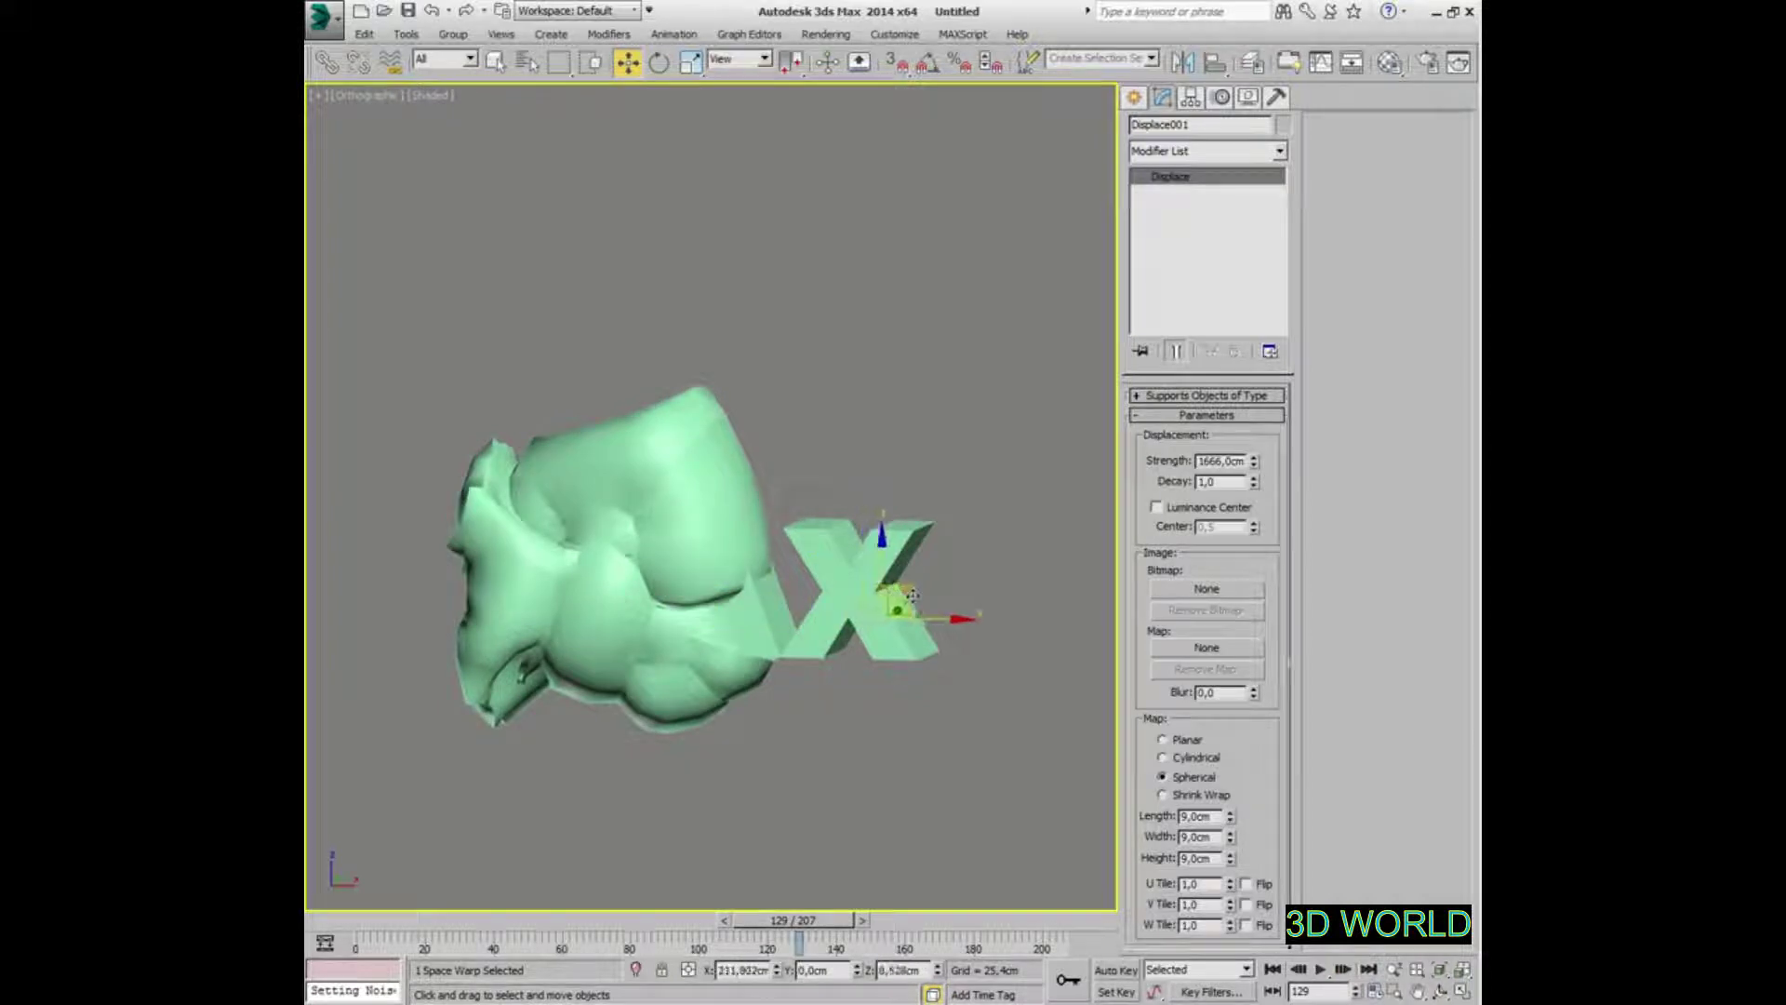
{"action": "key", "text": "/"}
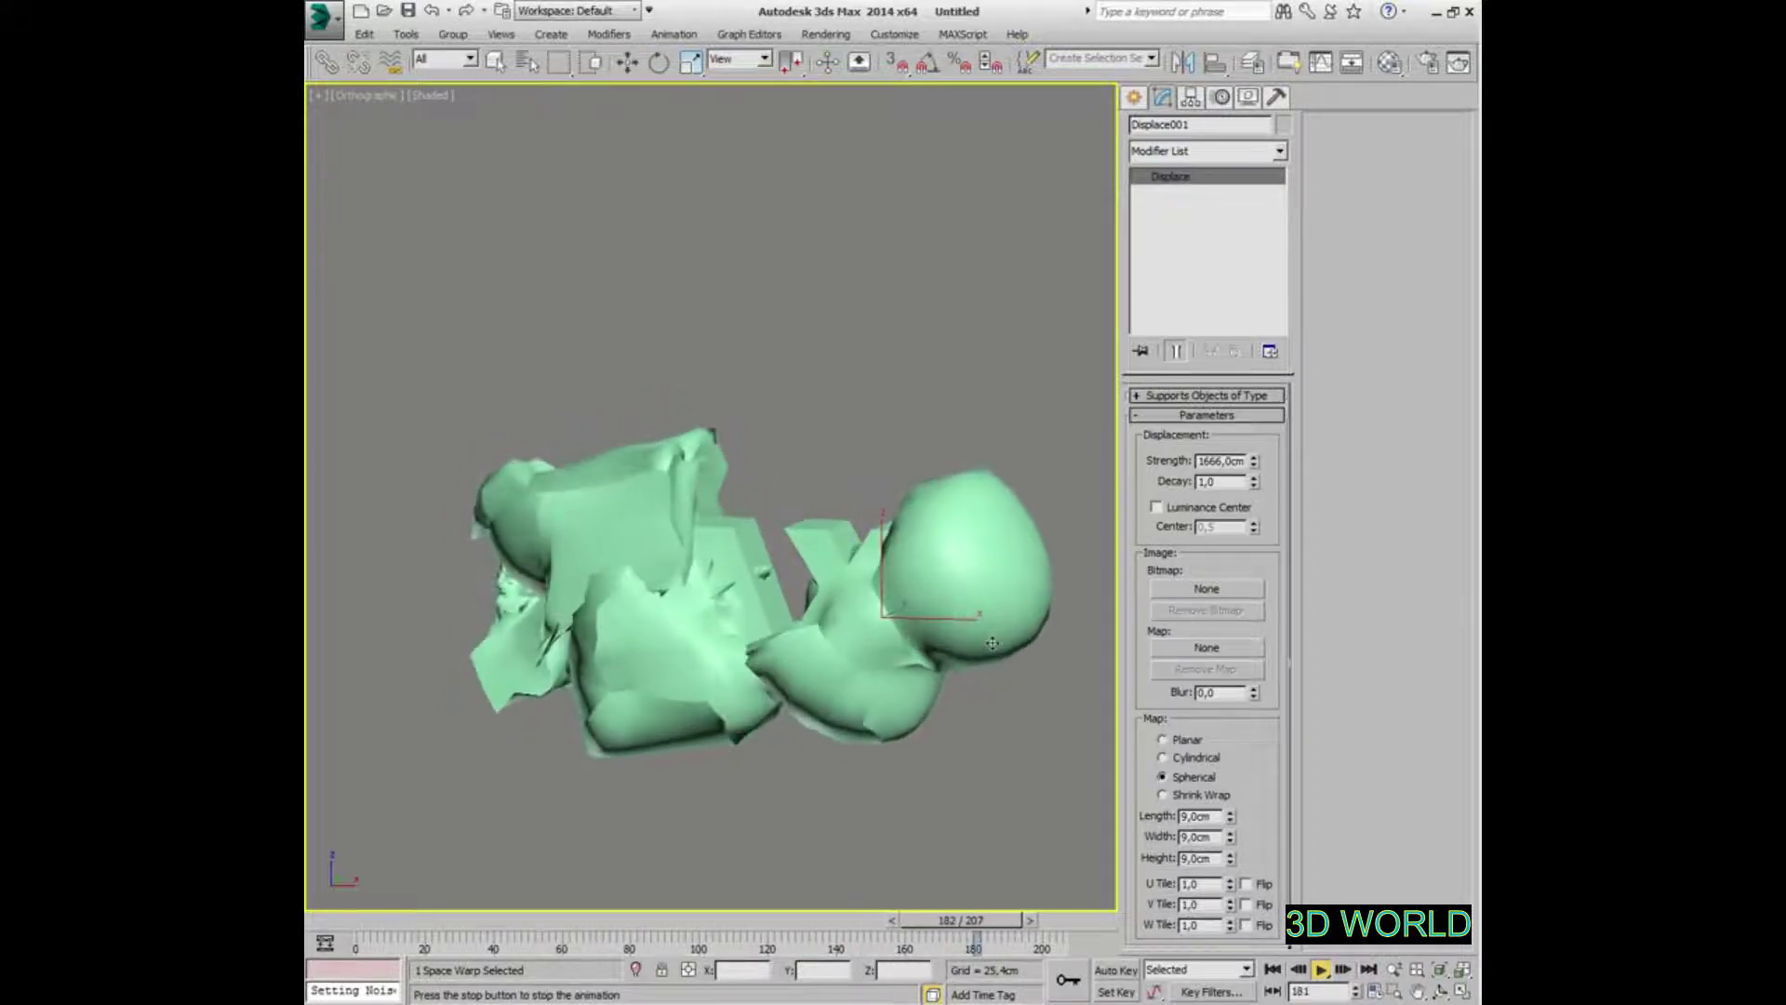
{"action": "key", "text": "/"}
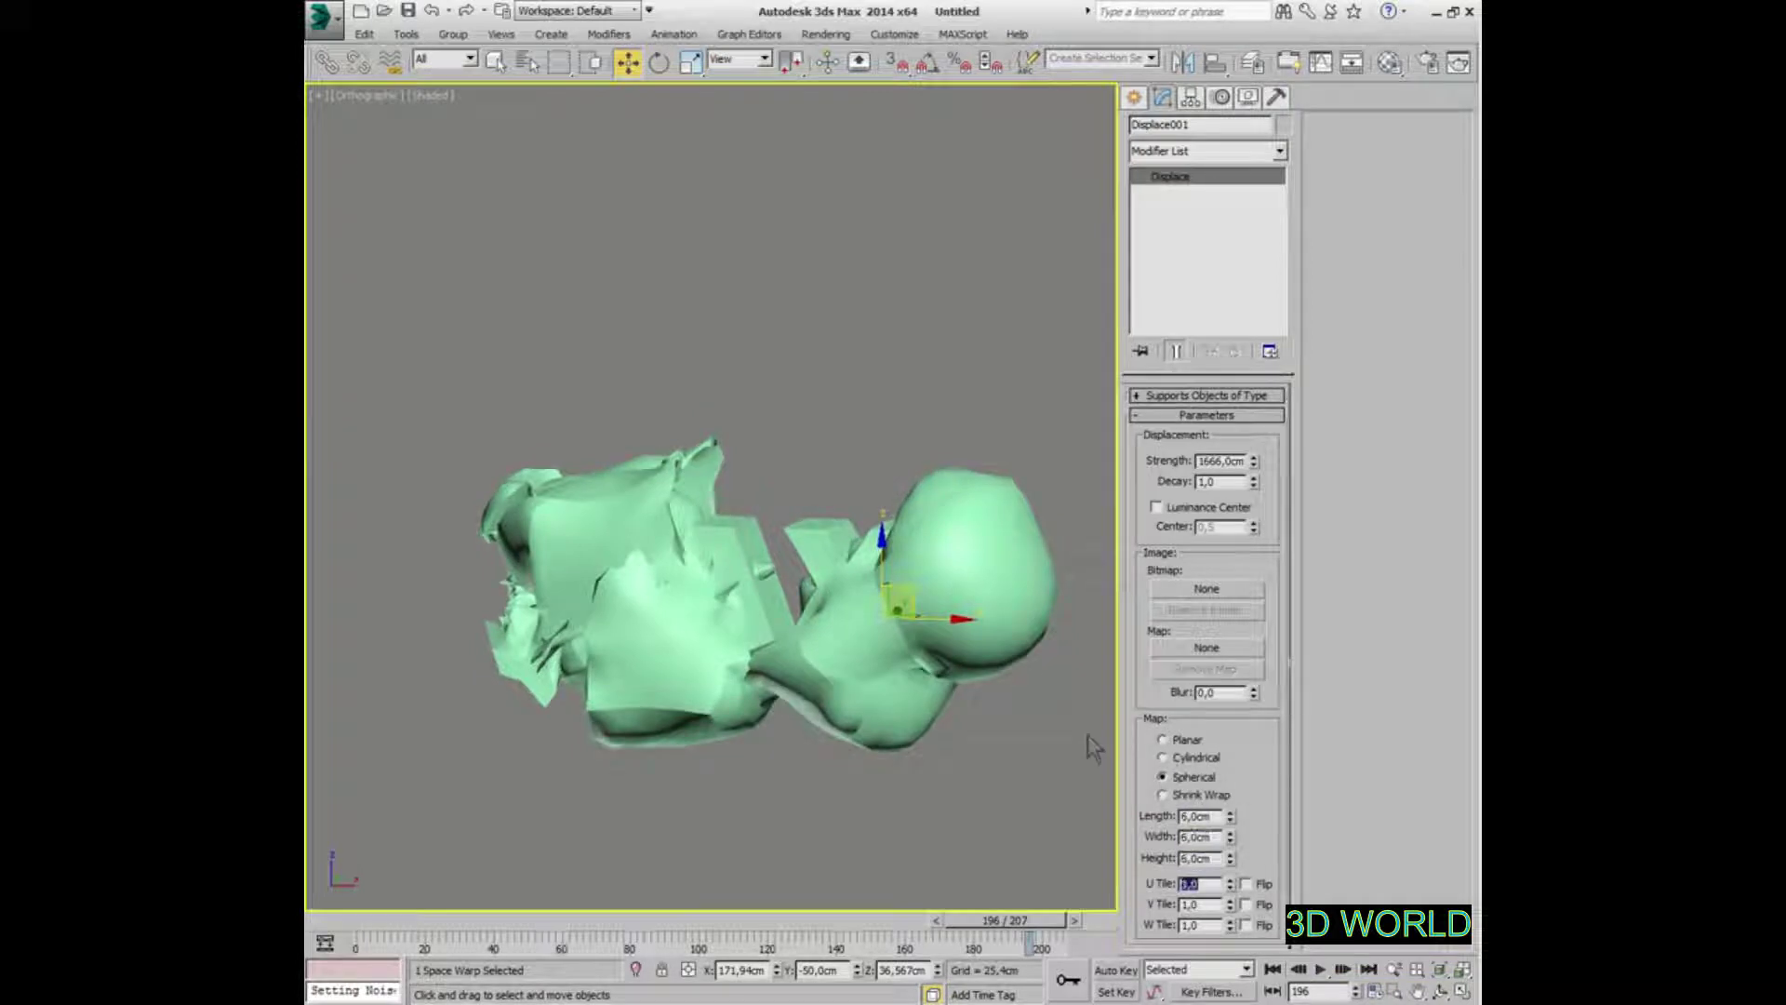
{"action": "left_click", "coordinate": [1273, 969]}
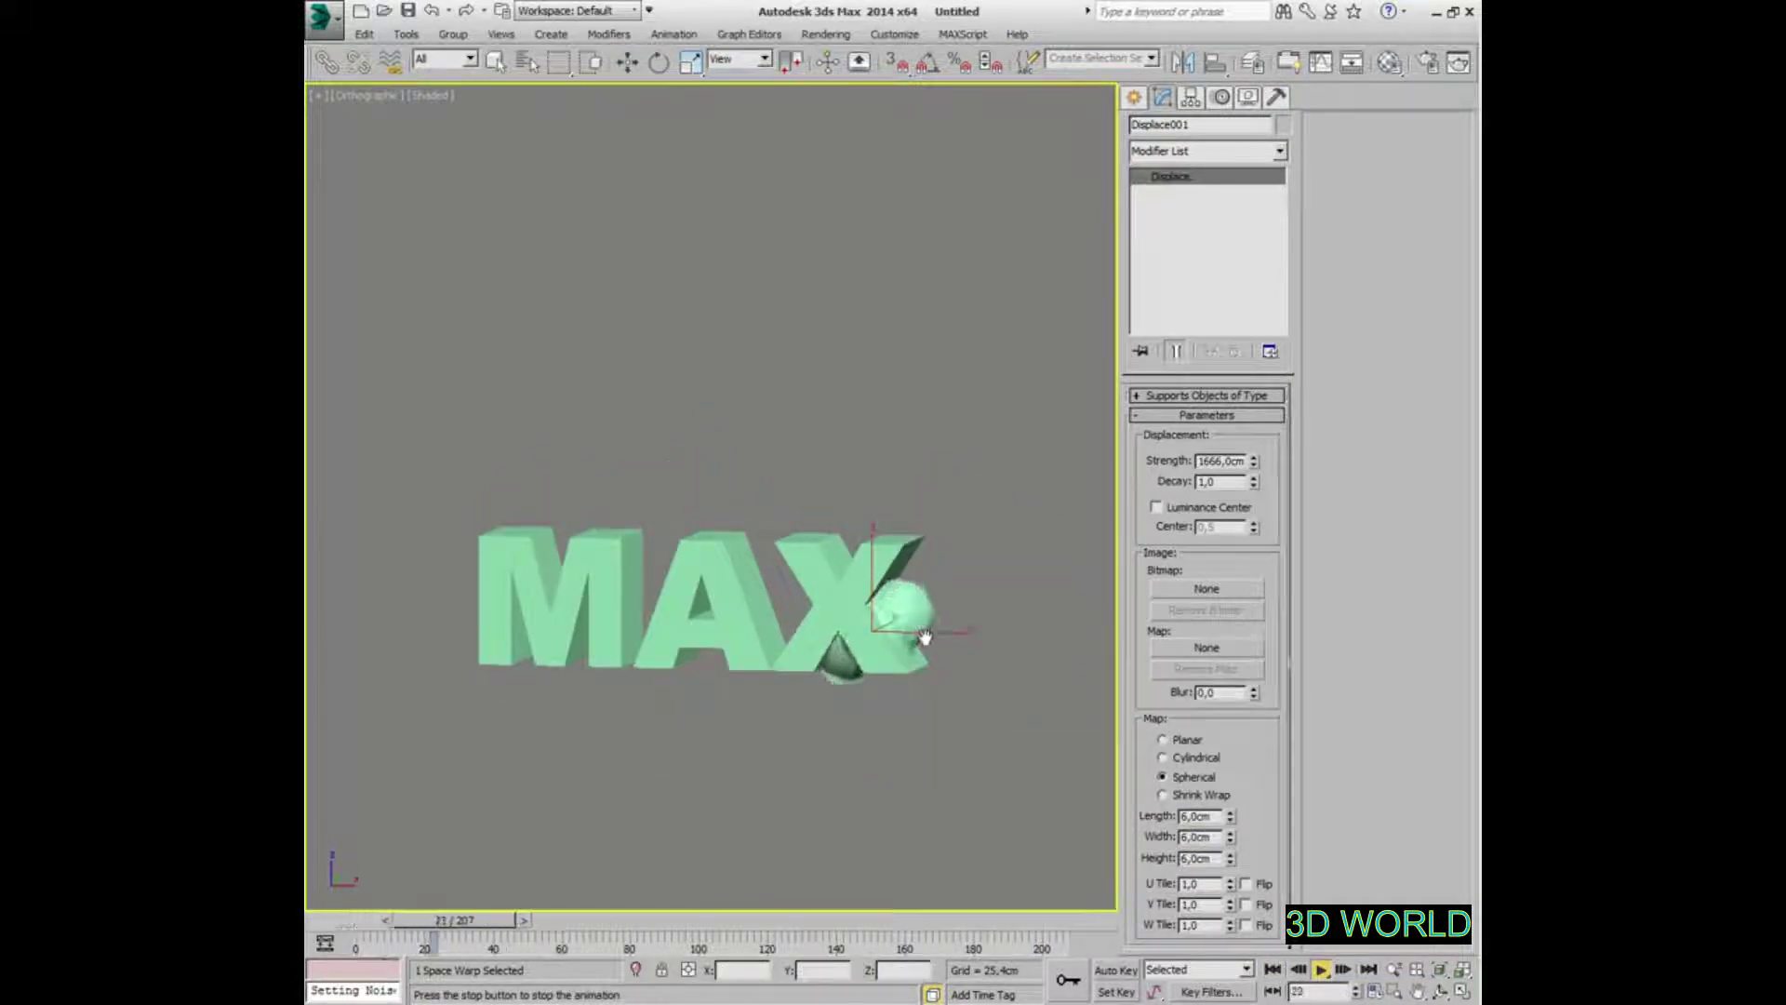
Move the space warp from the X back to the M between playbacks, rewind, and set its length, width and height to 7 cm
{"action": "right_click", "coordinate": [914, 630]}
{"action": "left_click", "coordinate": [961, 656]}
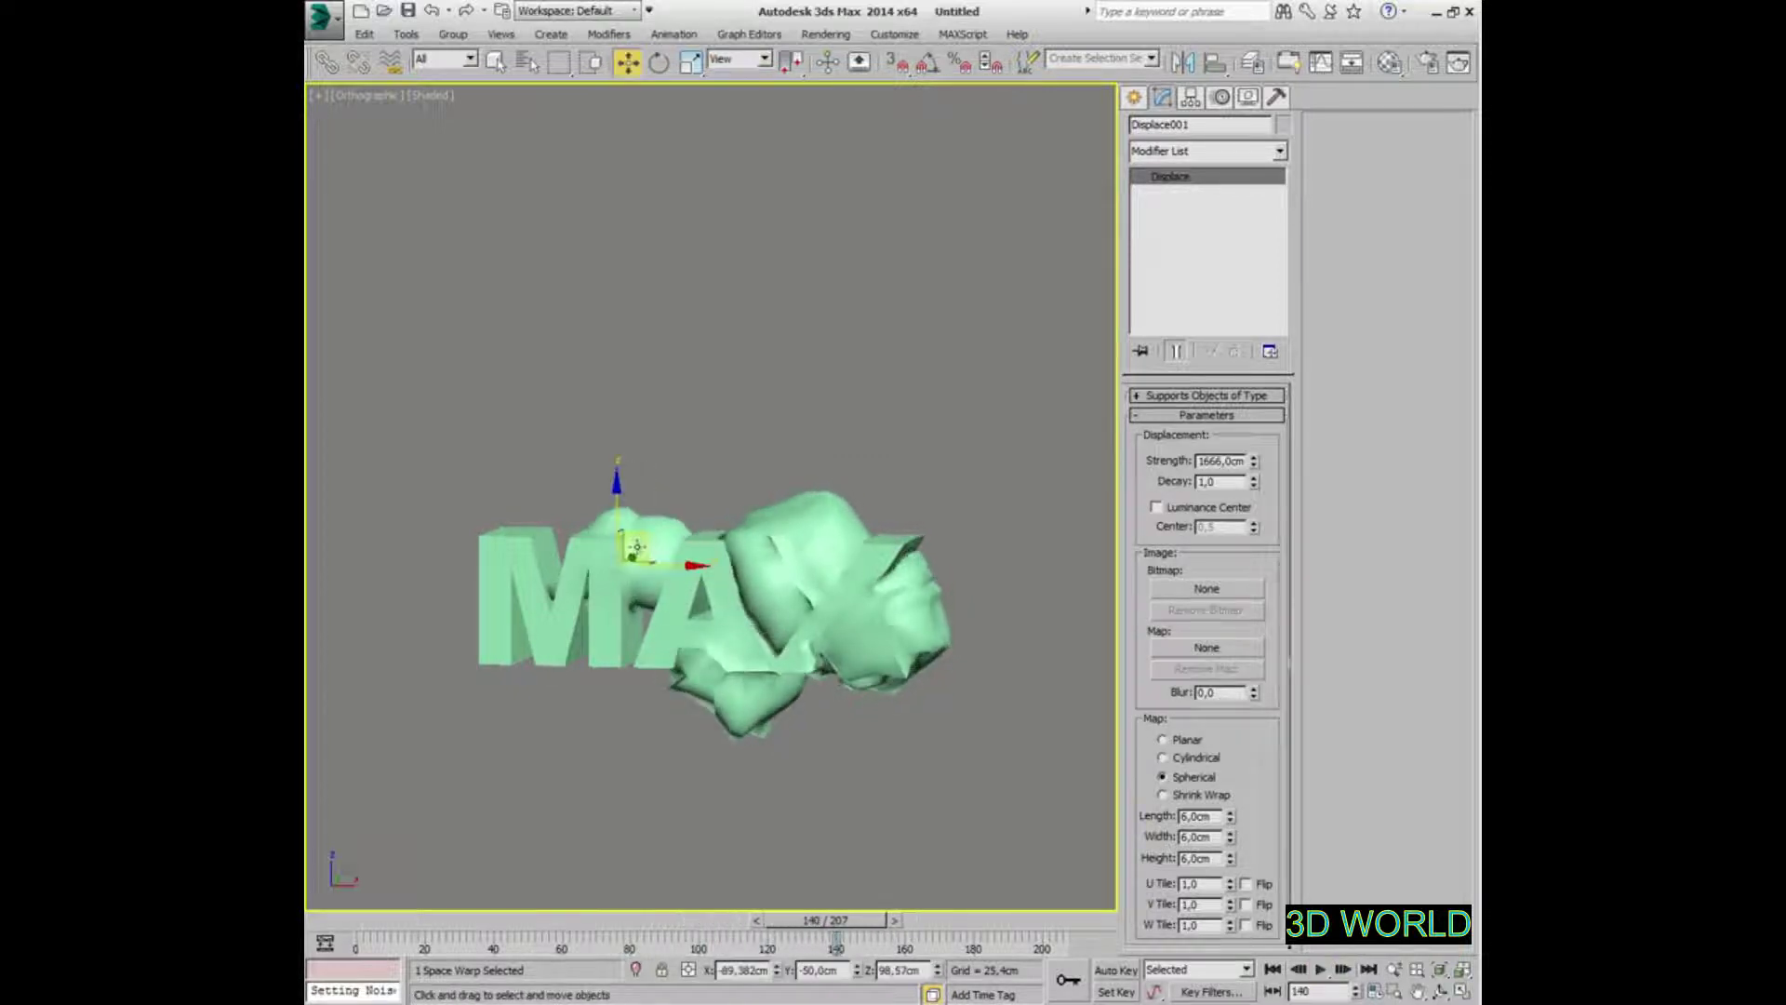
{"action": "key", "text": "slash"}
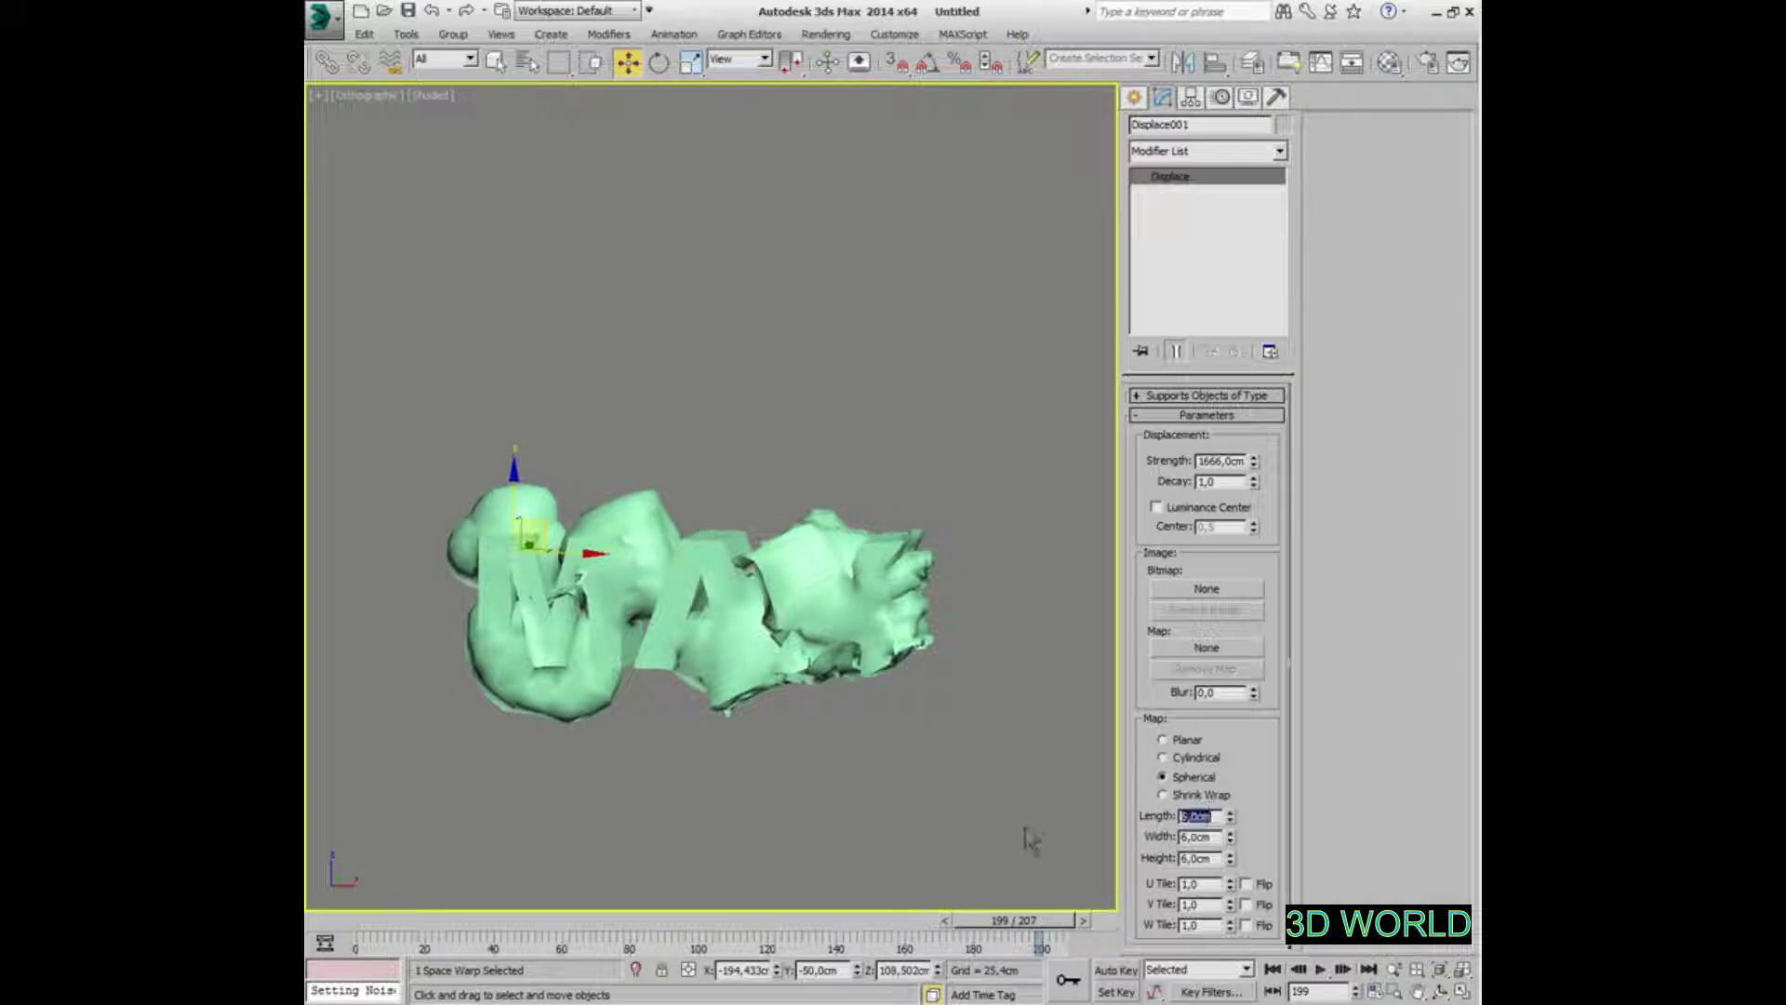
{"action": "left_click", "coordinate": [1272, 969]}
{"action": "key", "text": "w"}
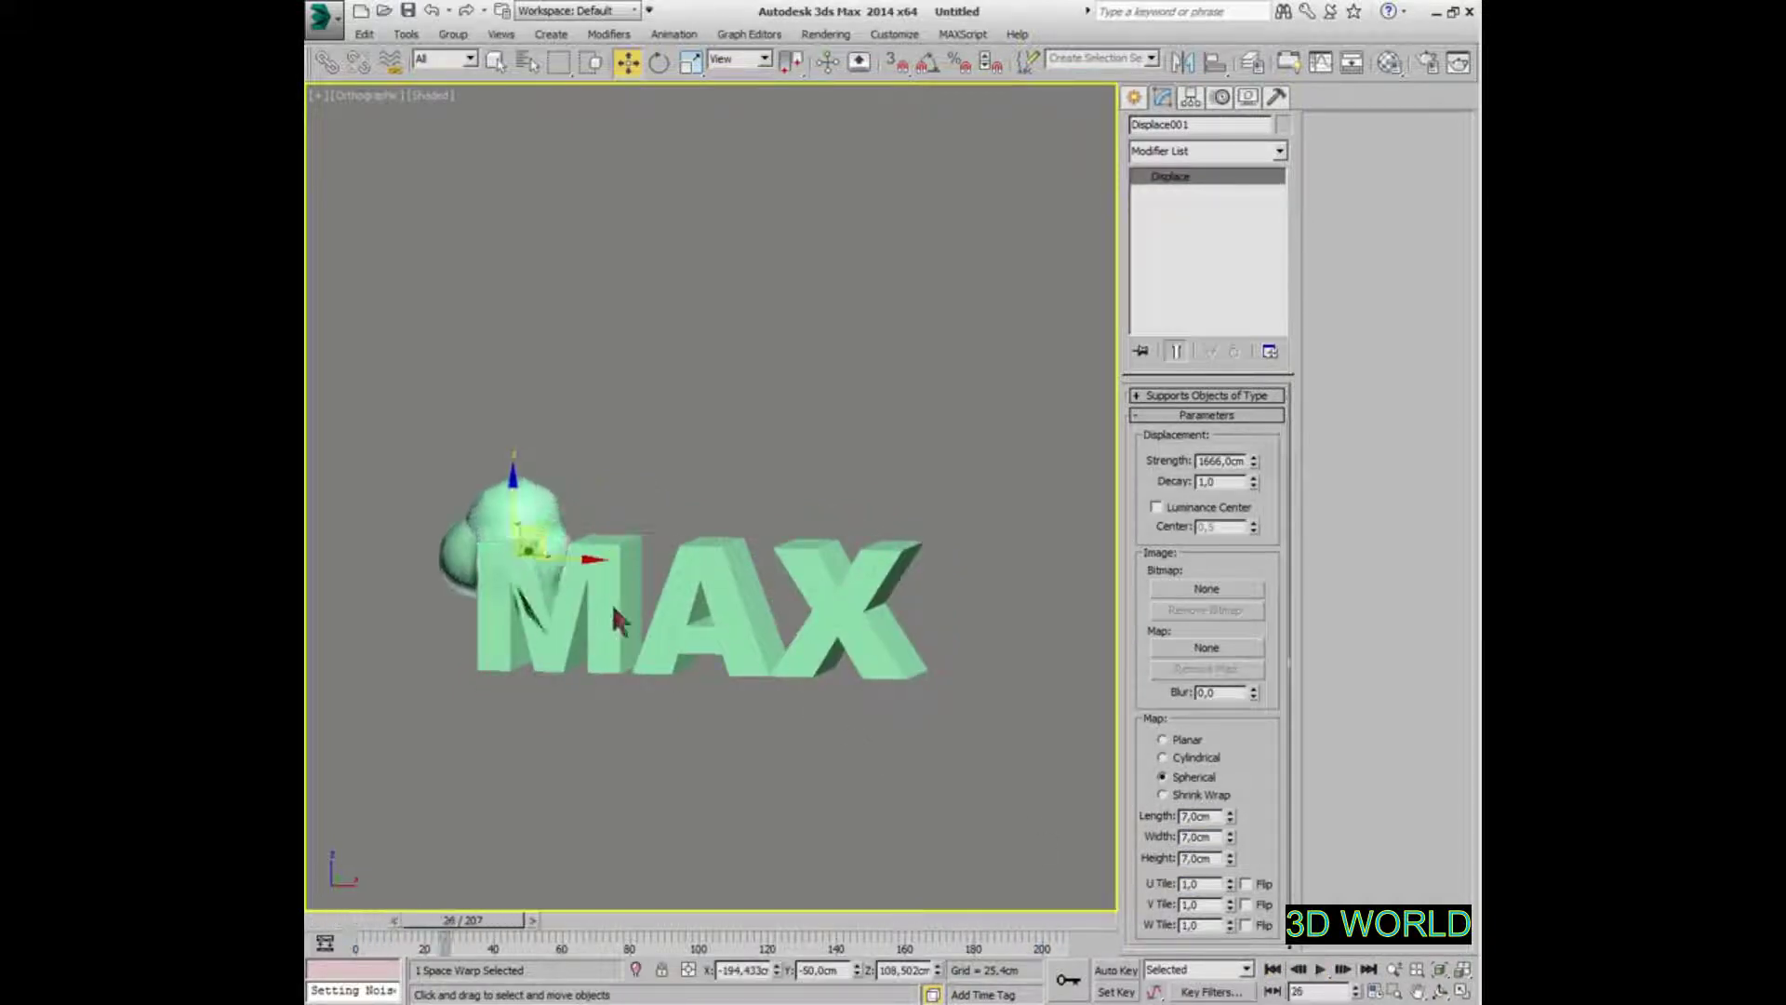
Align the Displace space warp to the MAX text's center in X, Y and Z, and check its placement in wireframe
{"action": "left_click", "coordinate": [761, 631]}
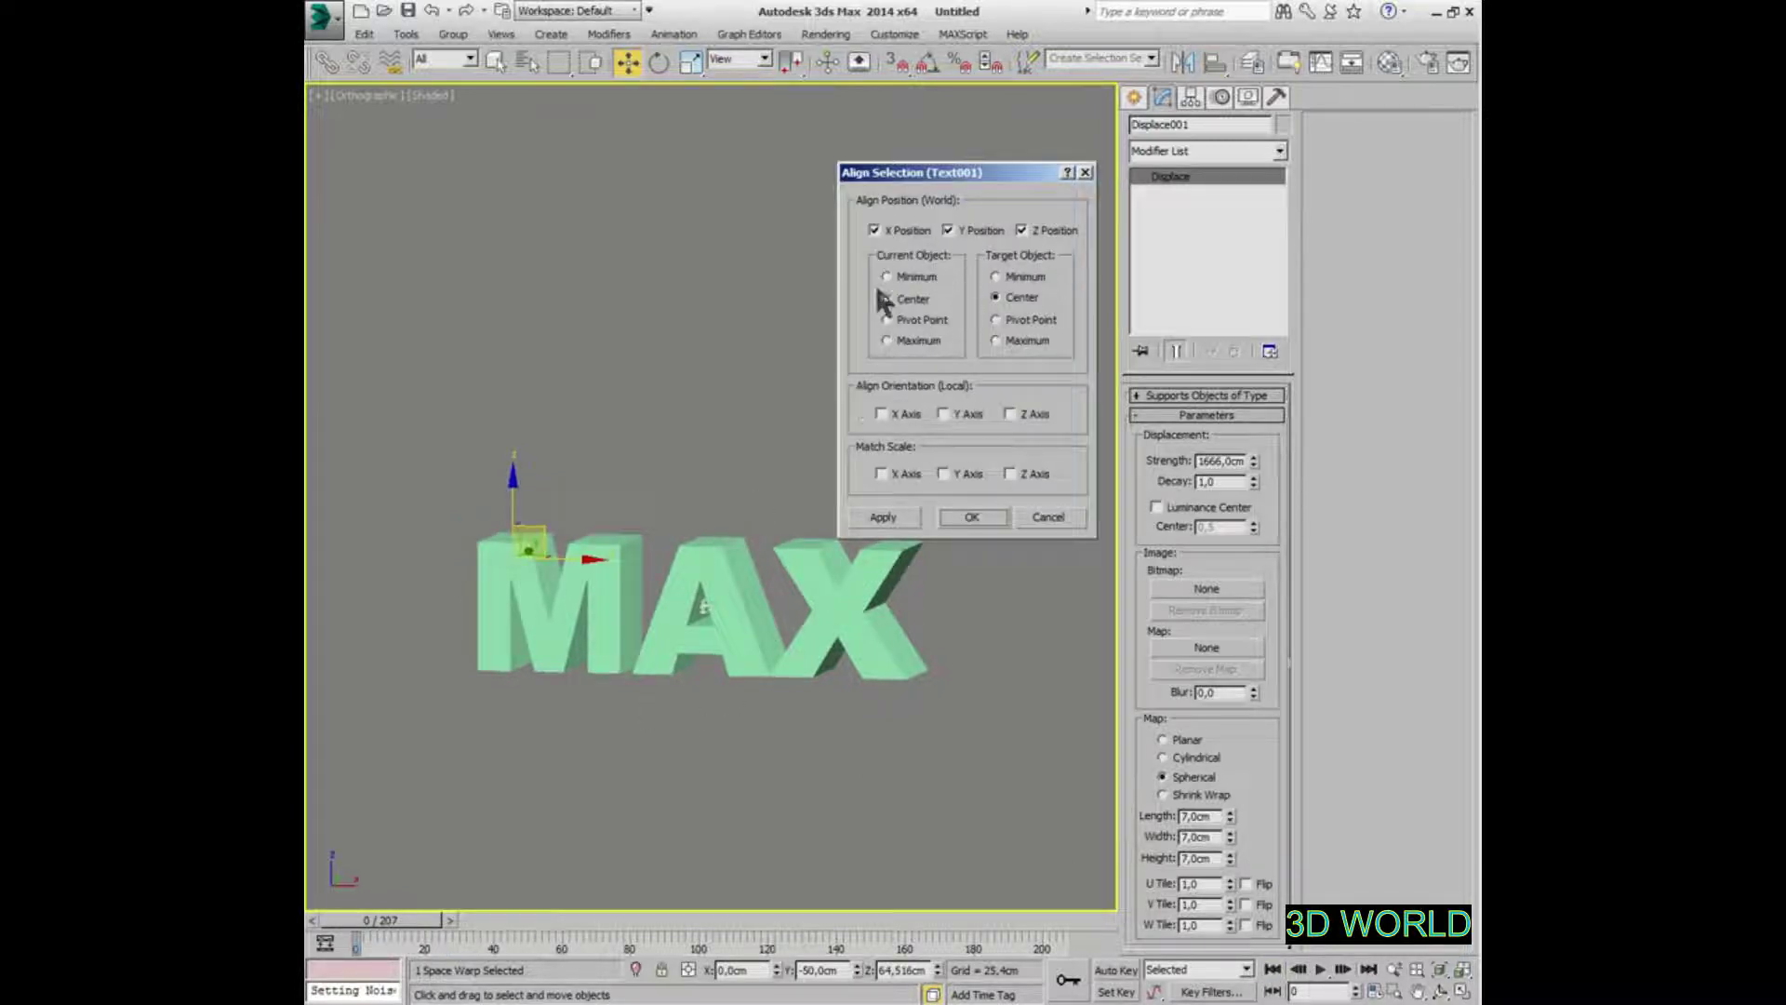
{"action": "left_click", "coordinate": [974, 518]}
{"action": "key", "text": "F3"}
{"action": "mouse_move", "coordinate": [763, 581]}
{"action": "middle_mouse_down", "text": "alt"}
{"action": "mouse_move", "coordinate": [731, 604]}
{"action": "mouse_move", "coordinate": [754, 601]}
{"action": "mouse_move", "coordinate": [765, 554]}
{"action": "middle_mouse_up", "text": "alt"}
{"action": "scroll", "coordinate": [753, 599], "scroll_direction": "up", "scroll_amount": 2}
{"action": "key", "text": "F3"}
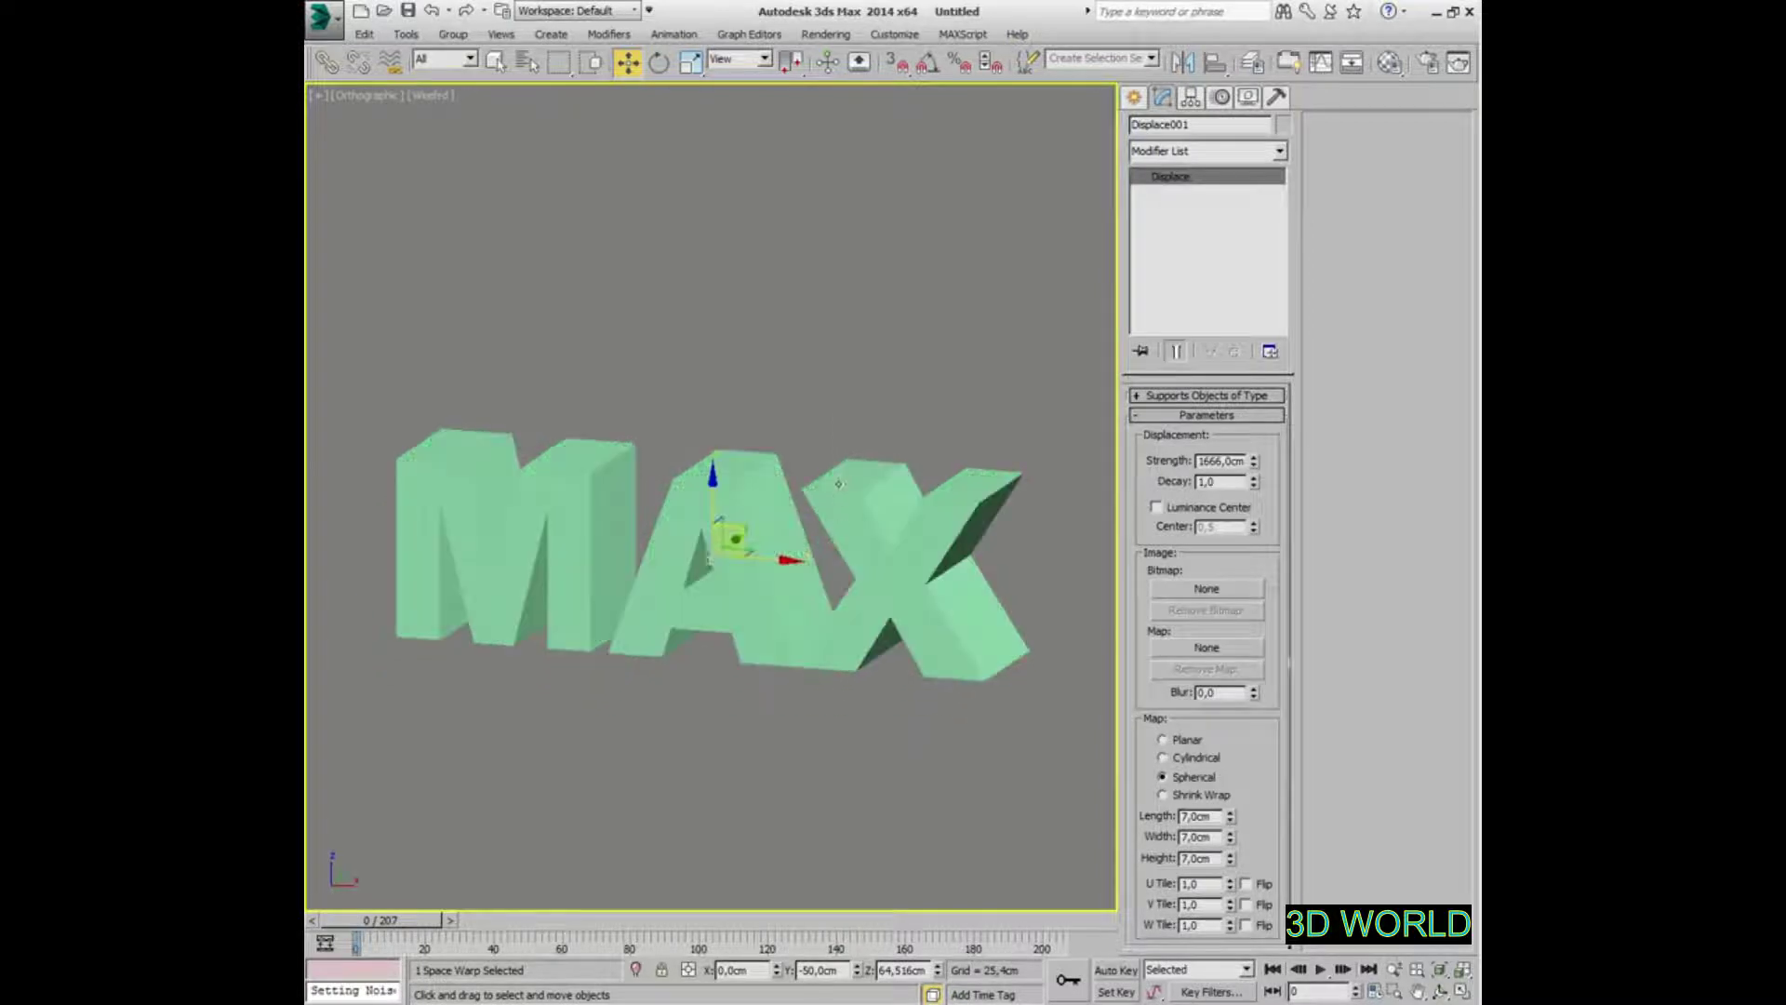
Assign a Noise position controller to the Displace space warp and play the animation
{"action": "left_click", "coordinate": [672, 34]}
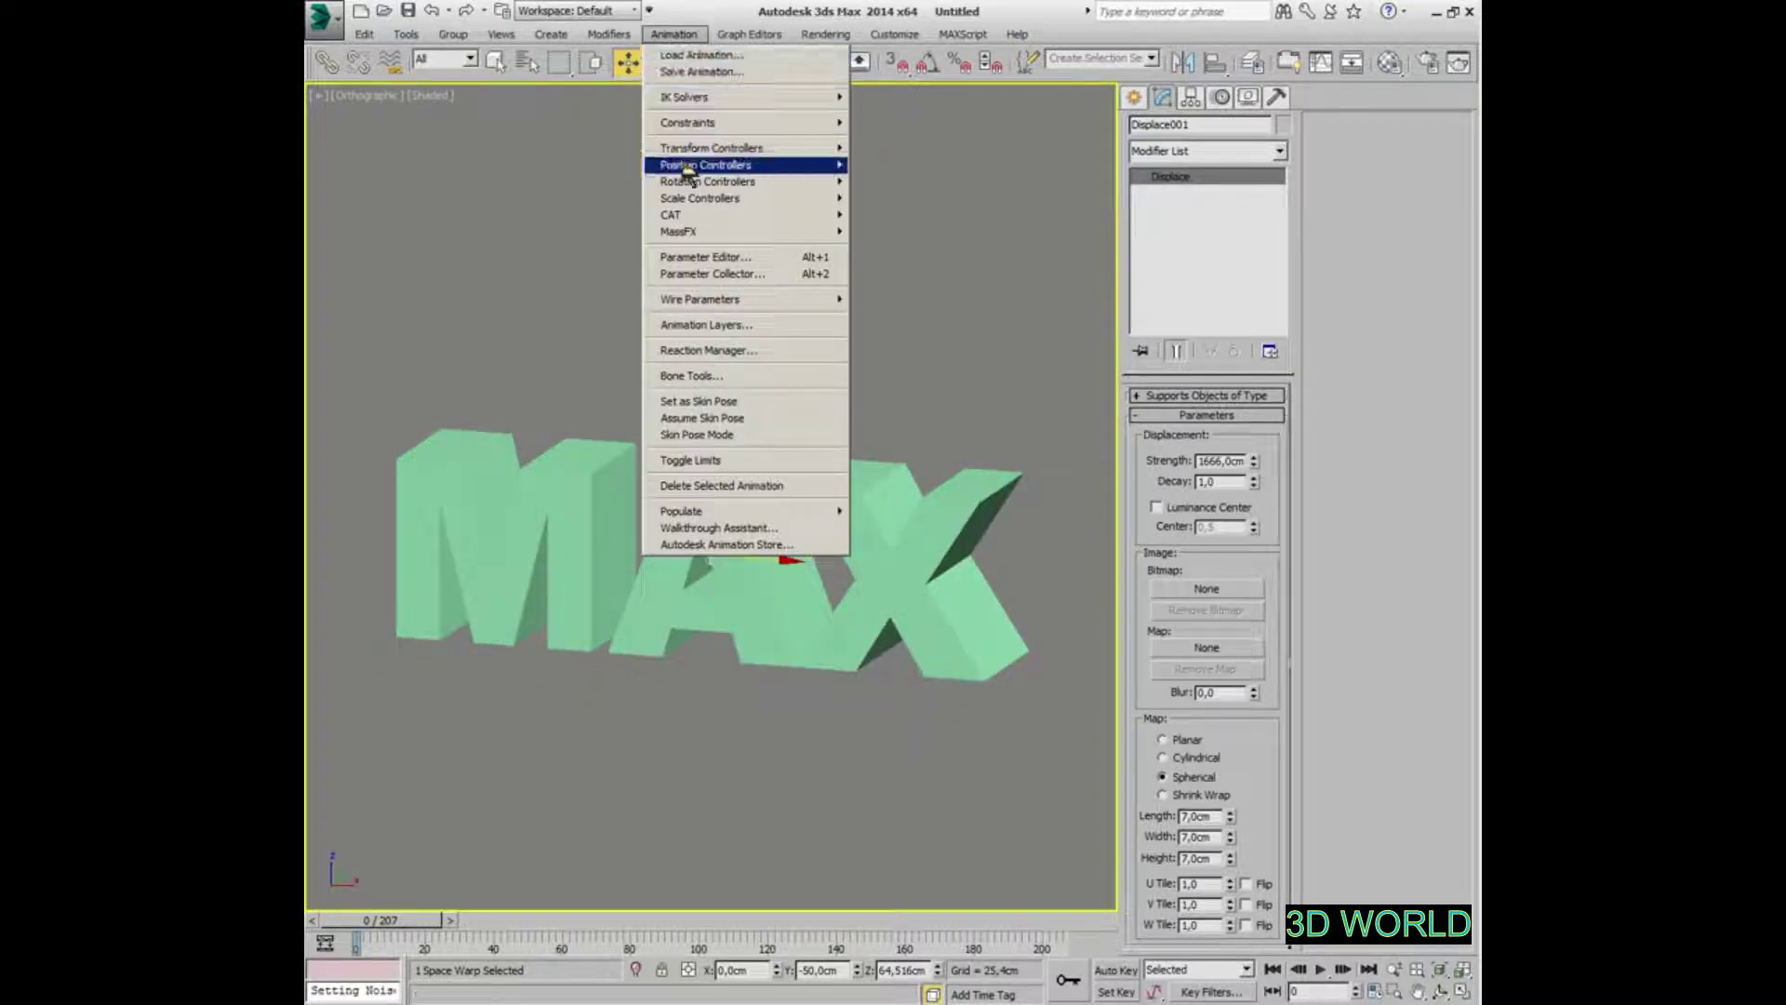
{"action": "mouse_move", "coordinate": [689, 178]}
{"action": "left_click", "coordinate": [595, 248]}
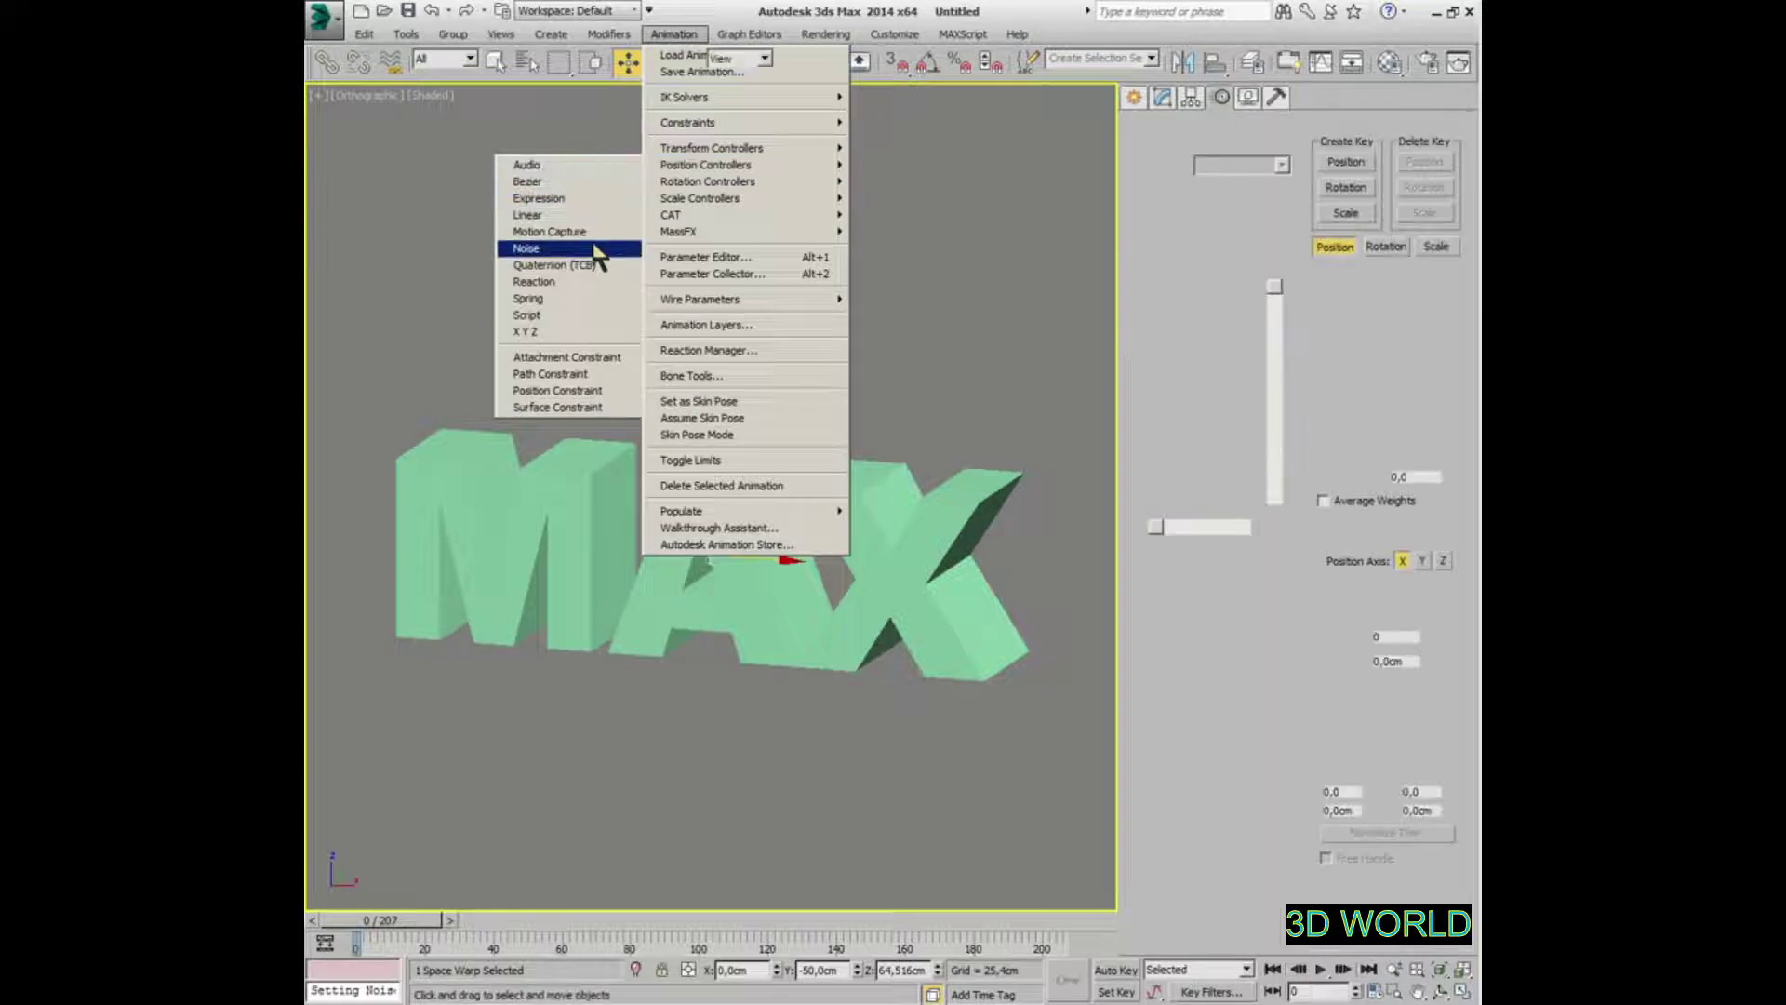
{"action": "middle_click_drag", "start_coordinate": [839, 474], "coordinate": [837, 490]}
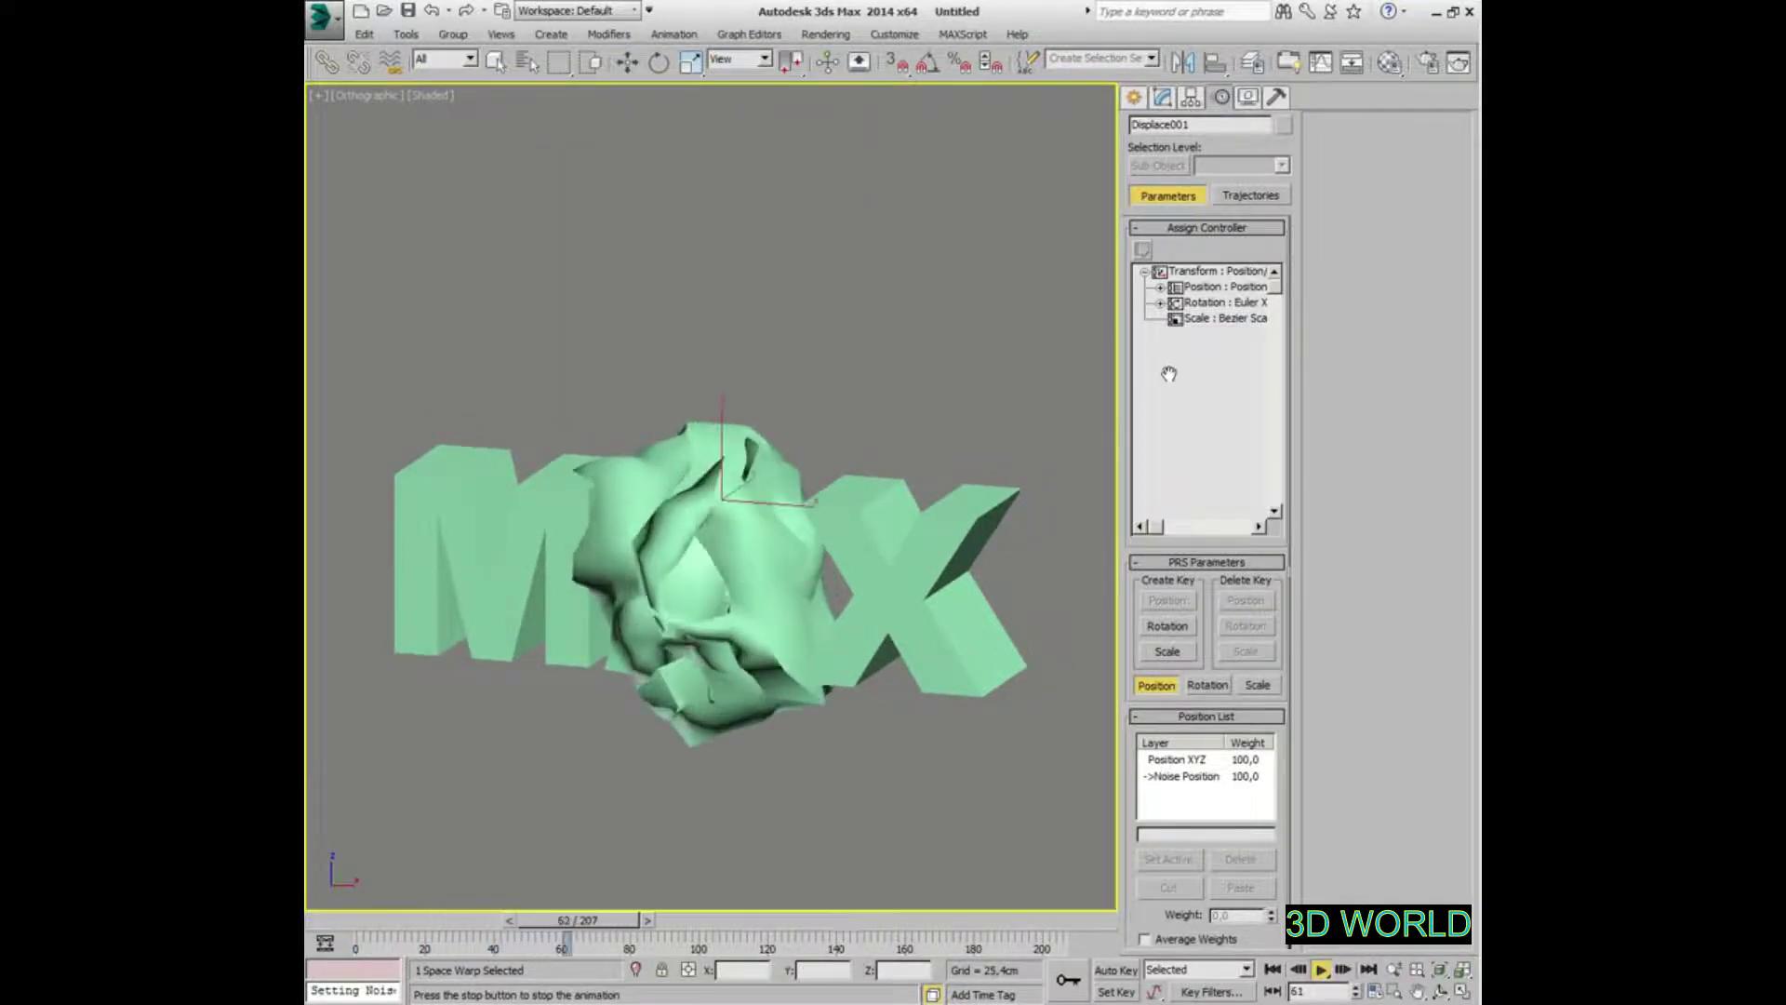
Open the space warp's Noise Position controller and set its X strength to 333 and its Y and Z strengths to 0
{"action": "left_click", "coordinate": [1160, 287]}
{"action": "double_click", "coordinate": [1226, 316]}
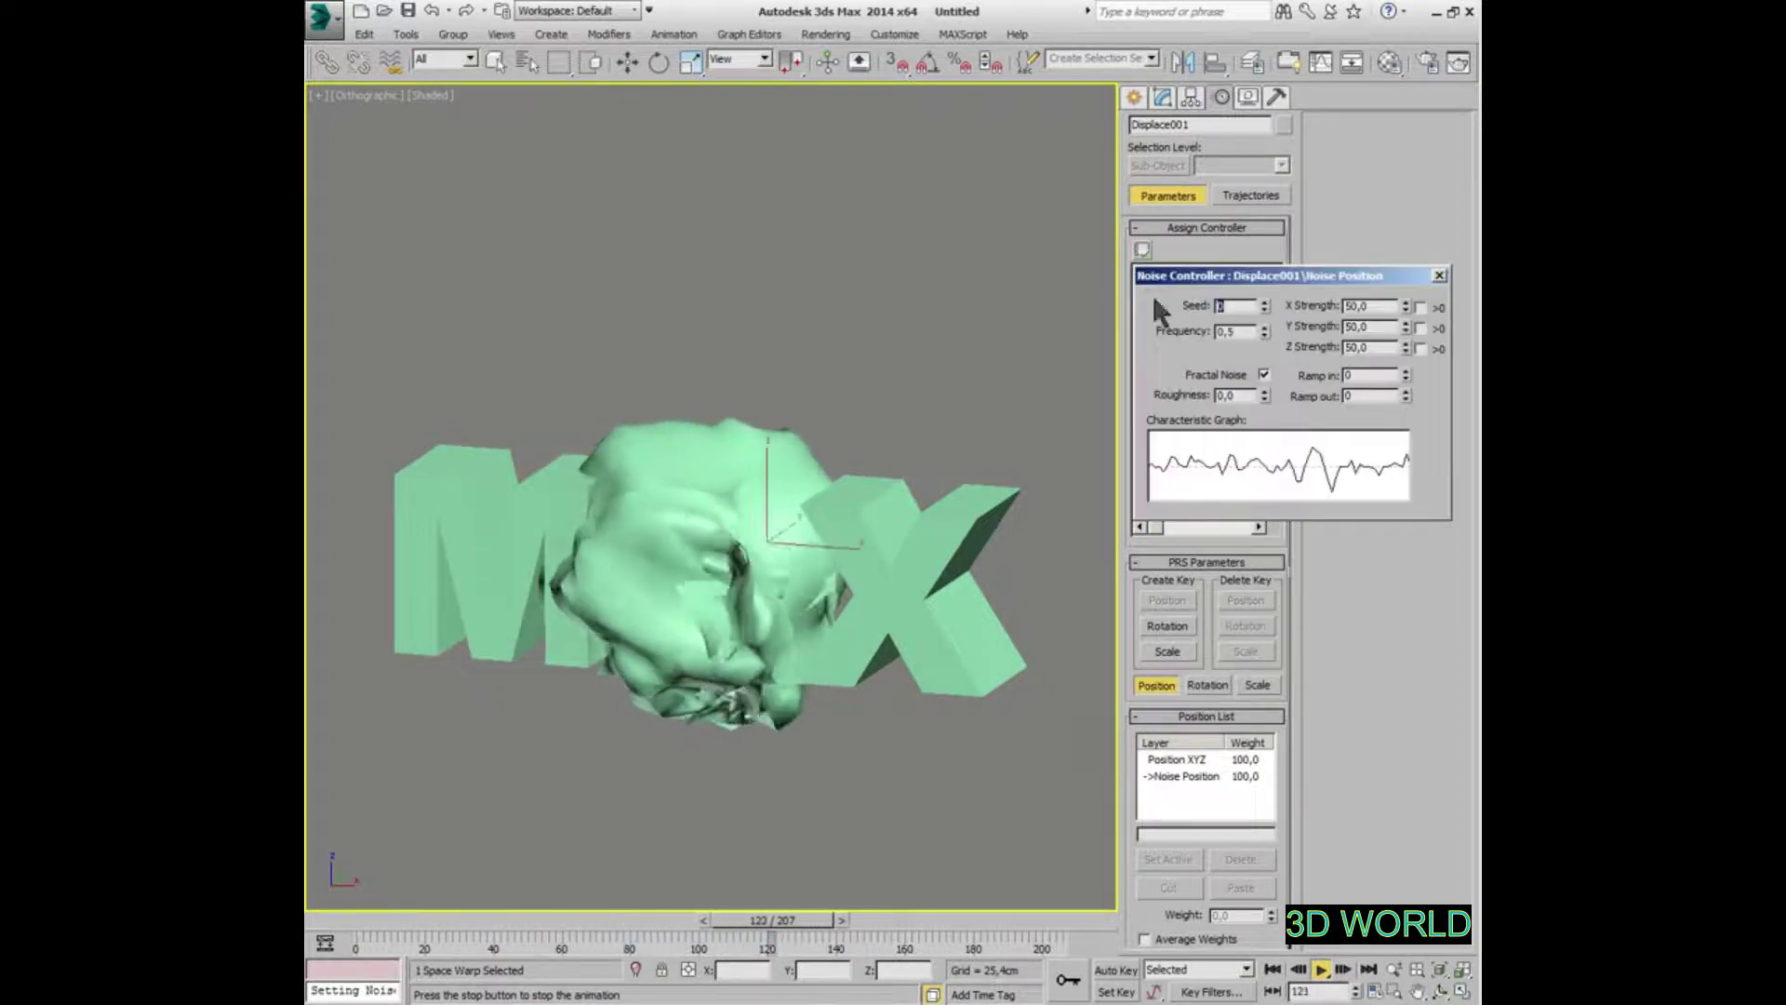
{"action": "left_click_drag", "start_coordinate": [1246, 276], "coordinate": [886, 185]}
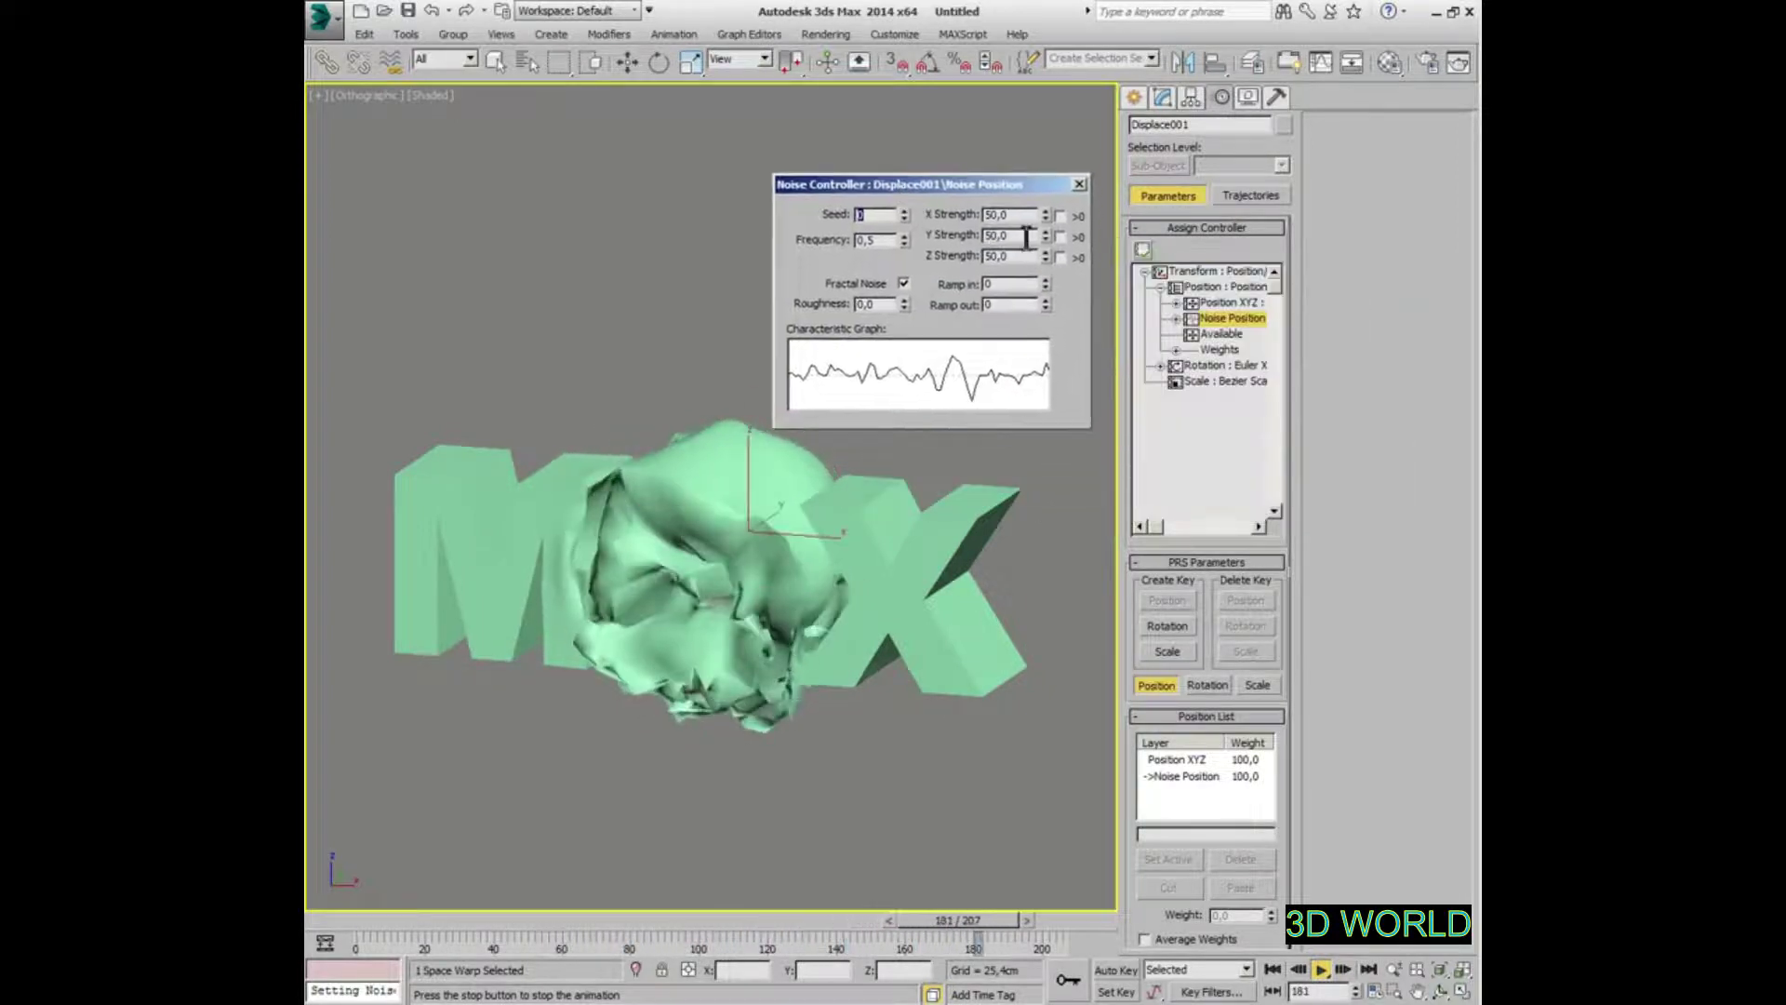
{"action": "double_click", "coordinate": [1026, 235]}
{"action": "type", "text": "0"}
{"action": "key", "text": "shift+Tab"}
{"action": "key", "text": "shift+Tab"}
{"action": "key", "text": "shift+Tab"}
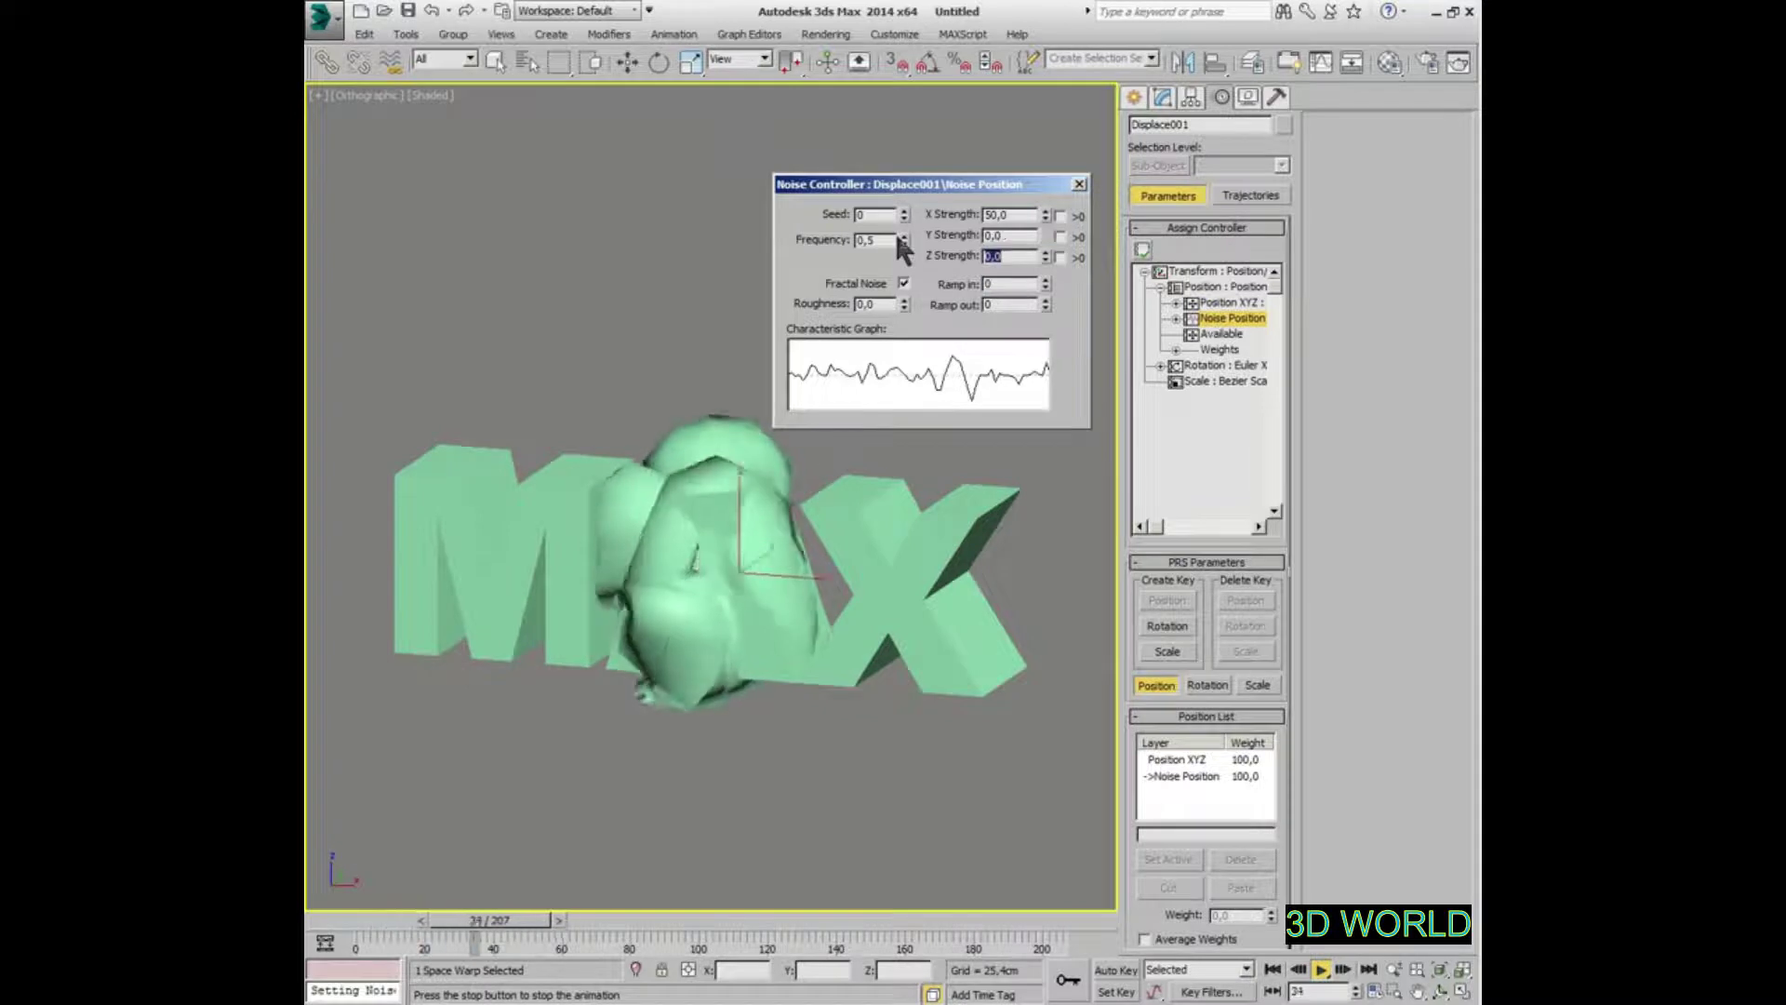
{"action": "type", "text": "333"}
{"action": "key", "text": "Return"}
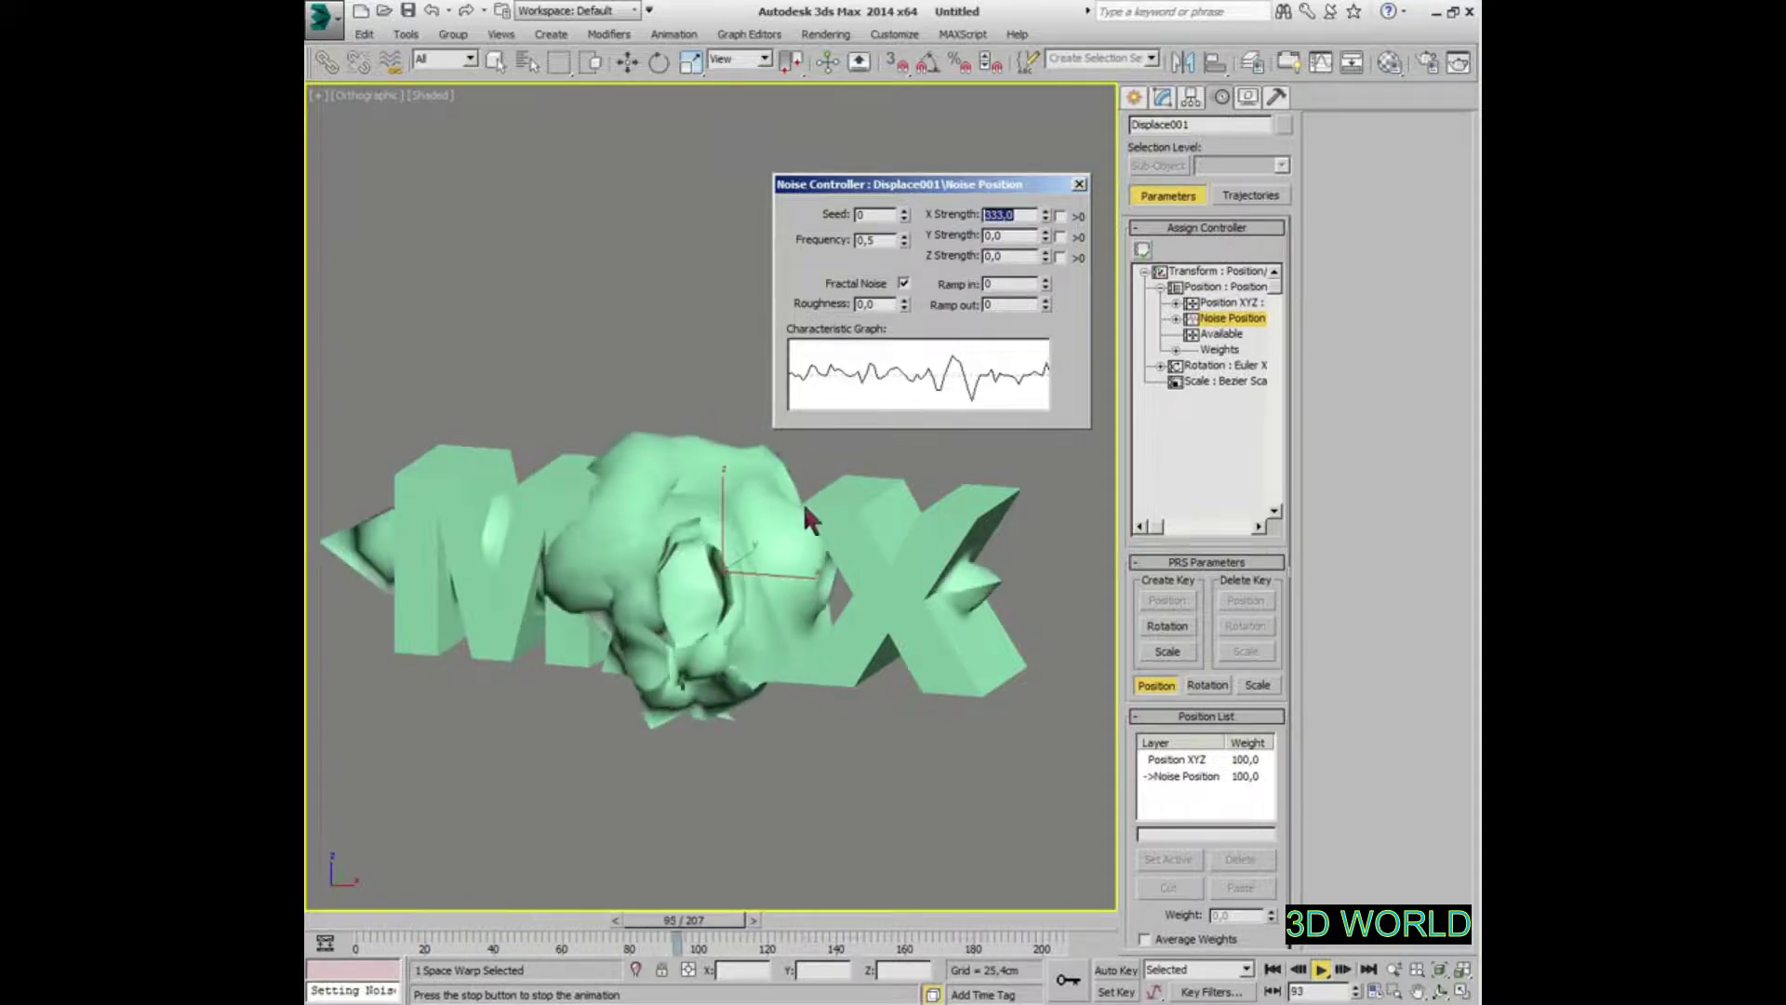
Set the noise controller's Y and Z strengths to 33 and its frequency to 5
{"action": "scroll", "coordinate": [800, 539], "scroll_direction": "down", "scroll_amount": 2}
{"action": "middle_click_drag", "start_coordinate": [798, 538], "coordinate": [837, 544], "text": "alt"}
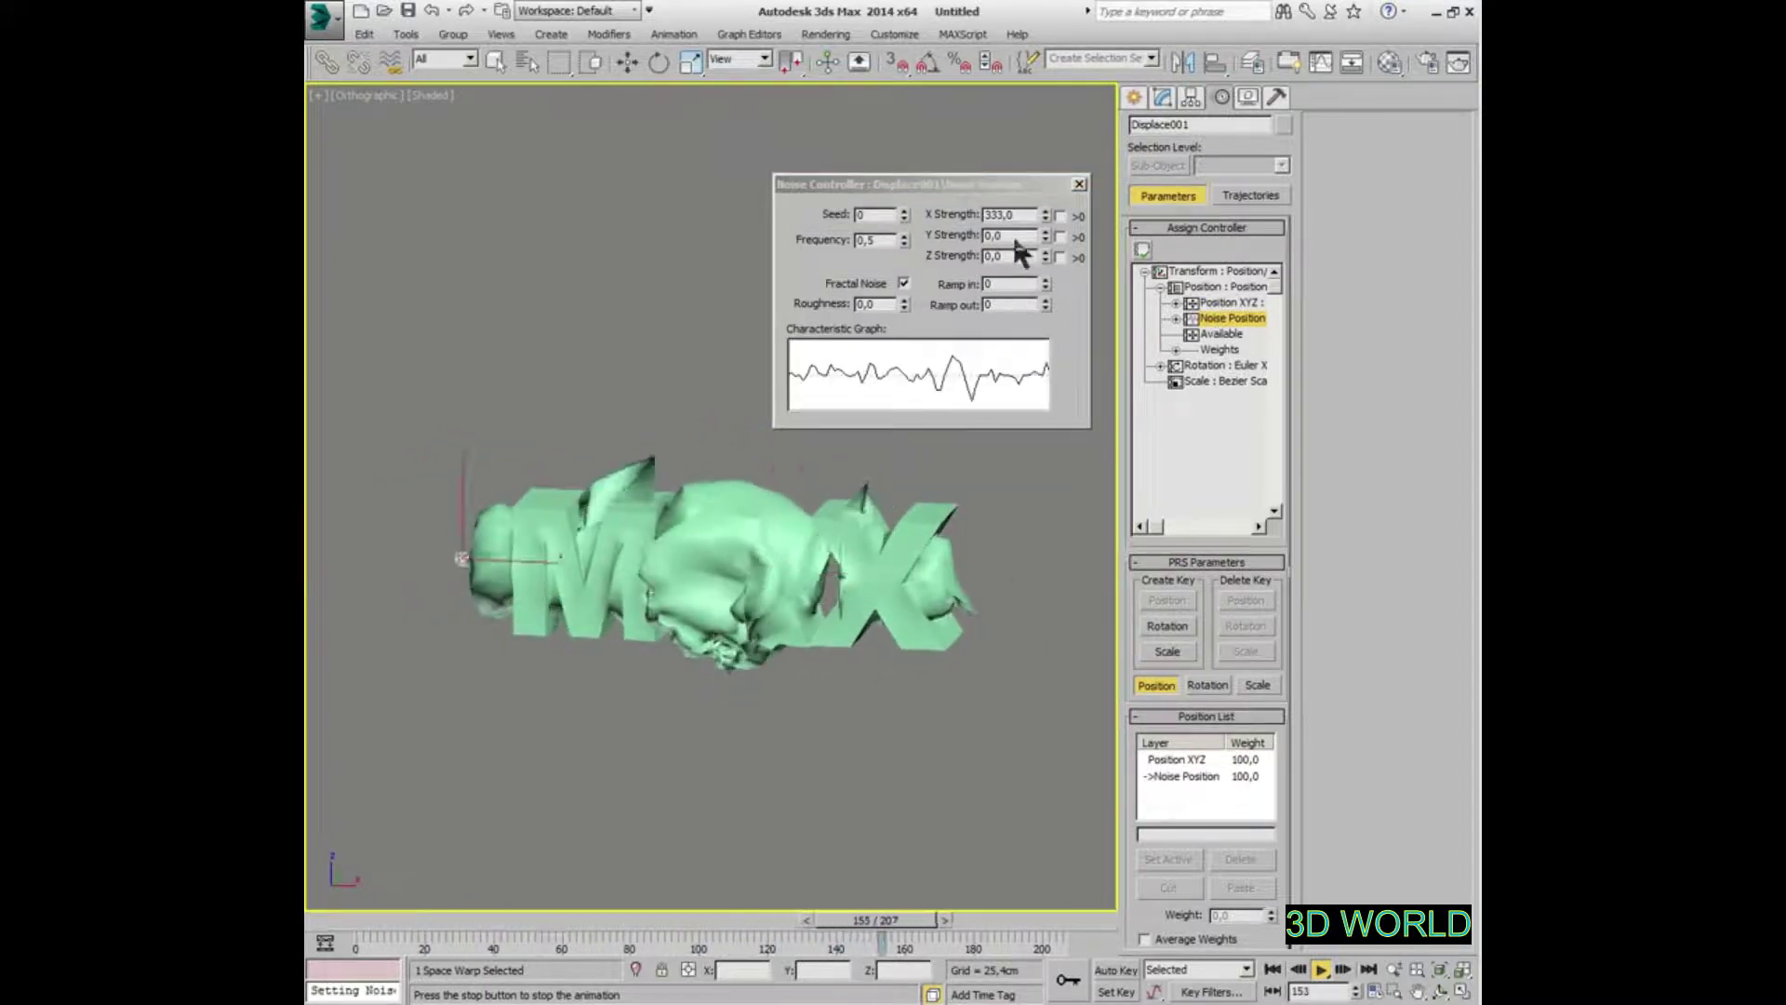
{"action": "left_click_drag", "start_coordinate": [1014, 236], "coordinate": [650, 245]}
{"action": "type", "text": "33"}
{"action": "key", "text": "Tab"}
{"action": "type", "text": "33"}
{"action": "key", "text": "Tab"}
{"action": "type", "text": "5"}
{"action": "key", "text": "Return"}
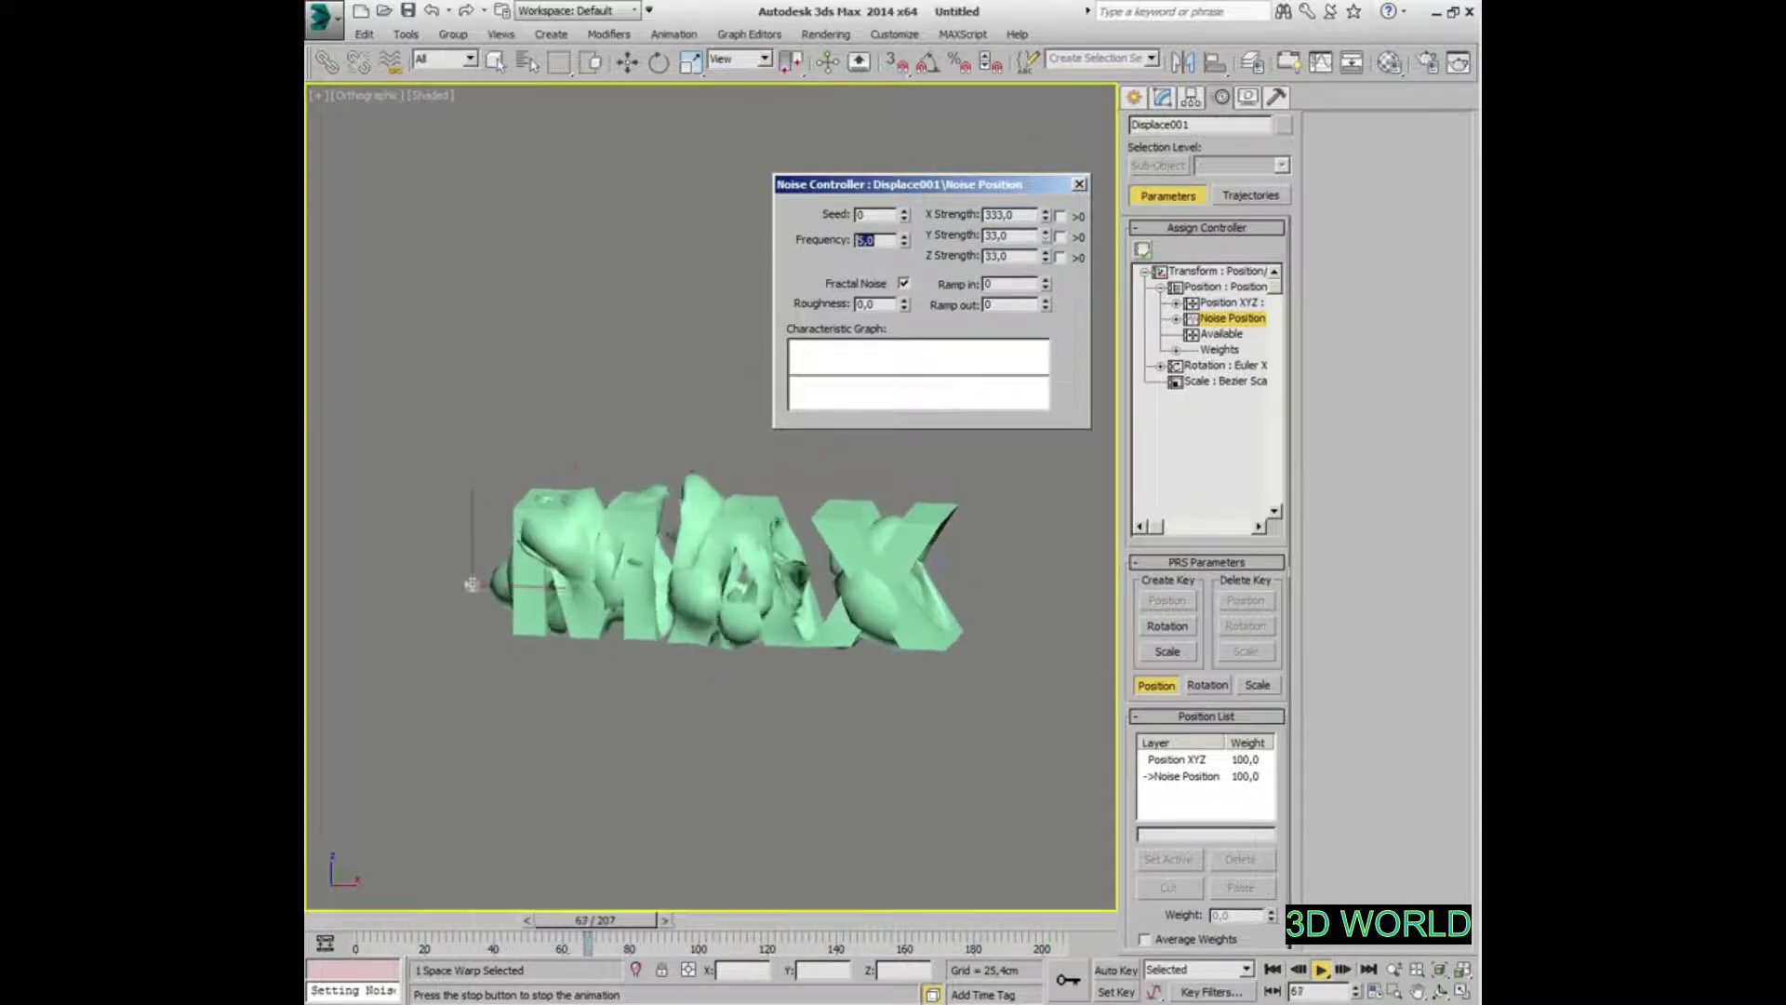
Set the Displace space warp's map length, width and height to 9 cm
{"action": "middle_click_drag", "start_coordinate": [715, 515], "coordinate": [699, 553]}
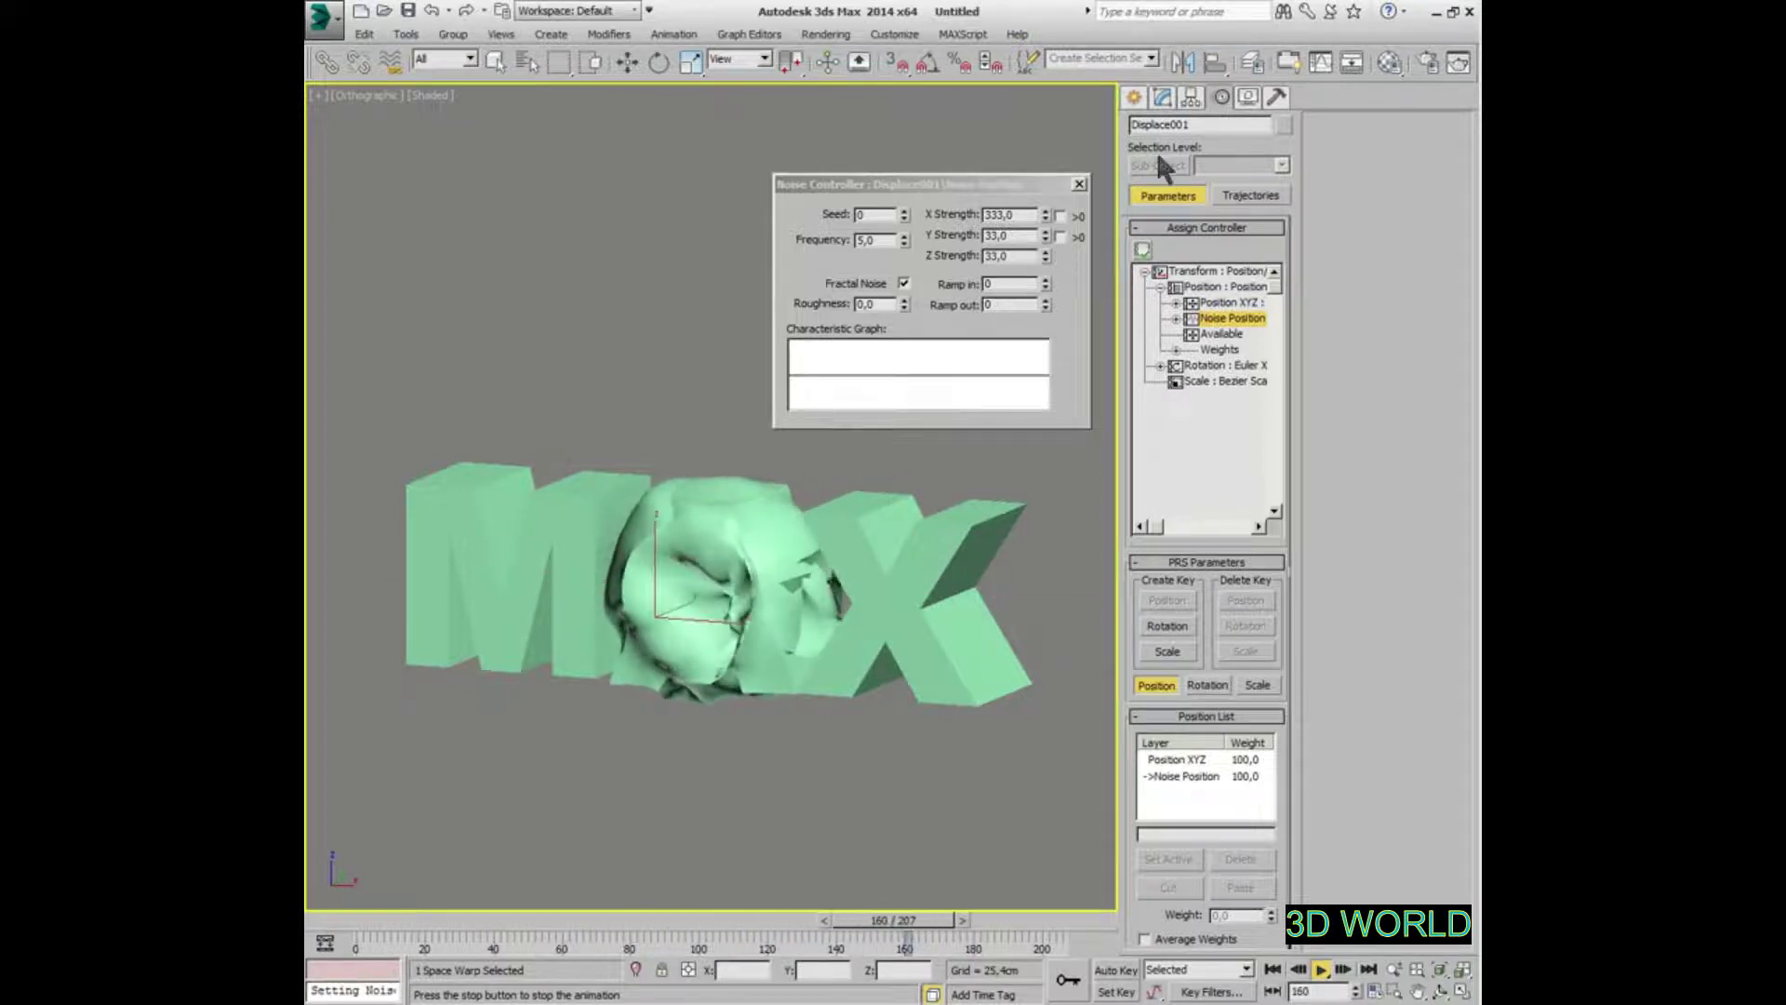
{"action": "left_click", "coordinate": [1162, 98]}
{"action": "double_click", "coordinate": [1200, 816]}
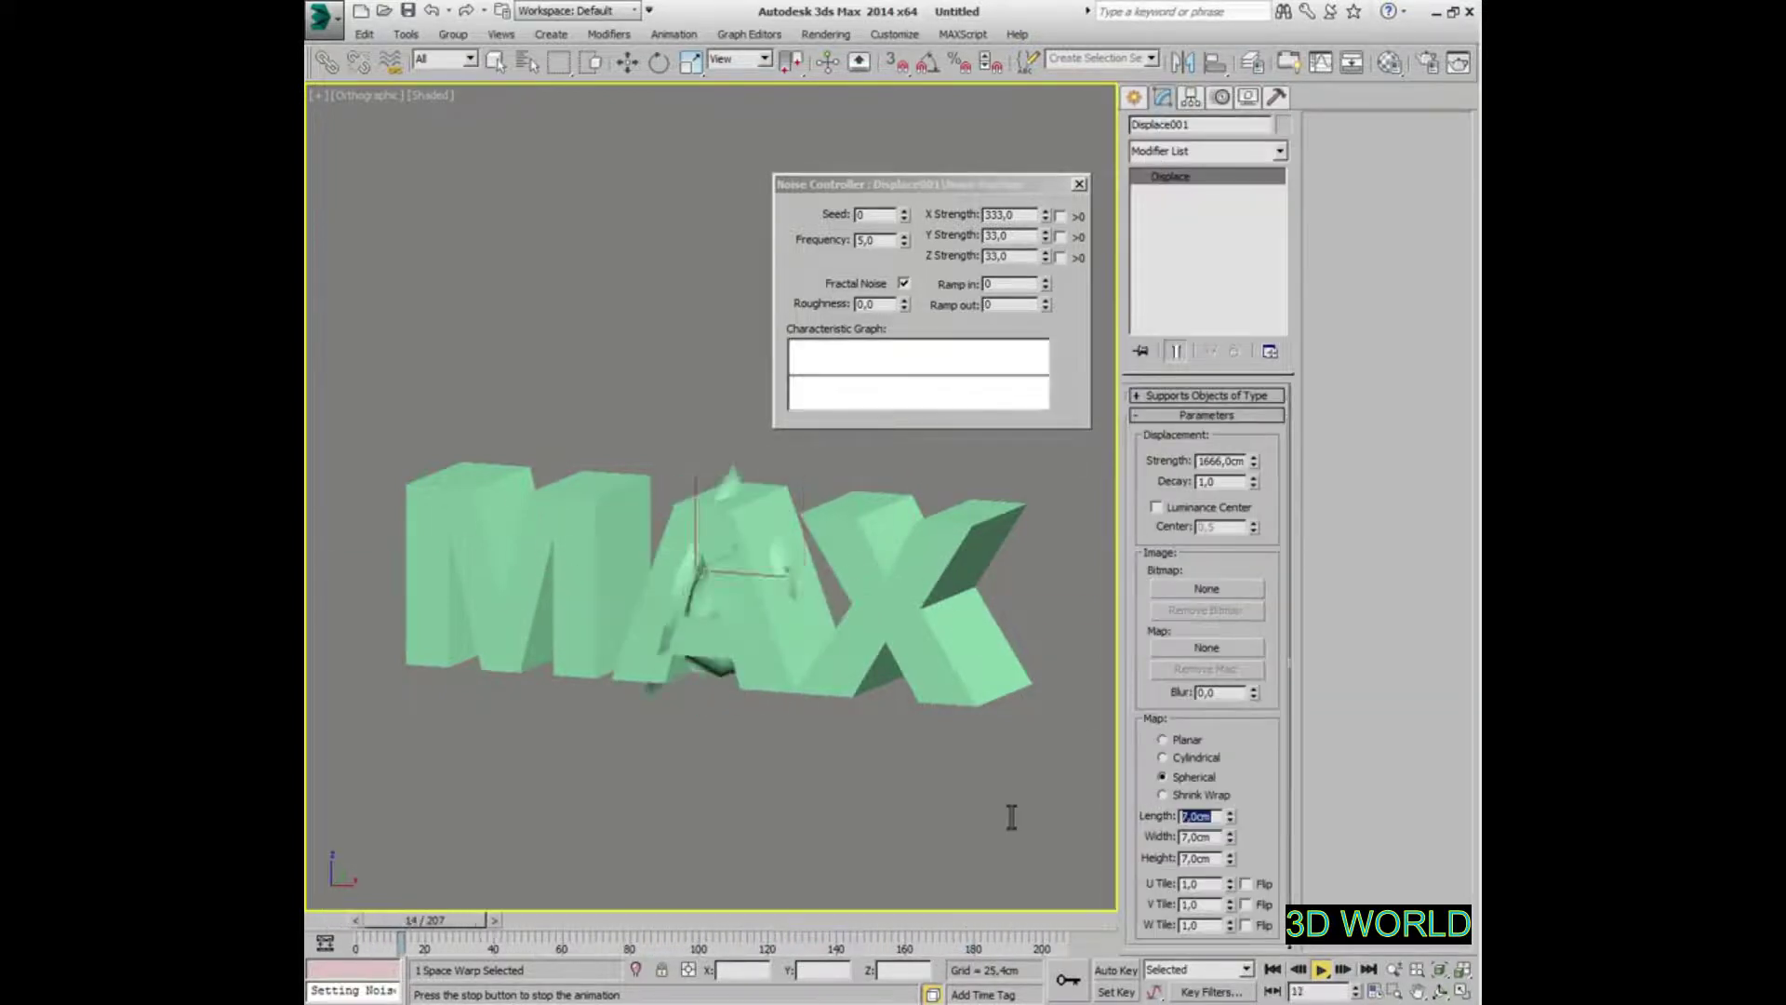
{"action": "type", "text": "9"}
{"action": "key", "text": "Tab"}
{"action": "type", "text": "9"}
{"action": "key", "text": "Tab"}
{"action": "type", "text": "9"}
{"action": "key", "text": "Tab"}
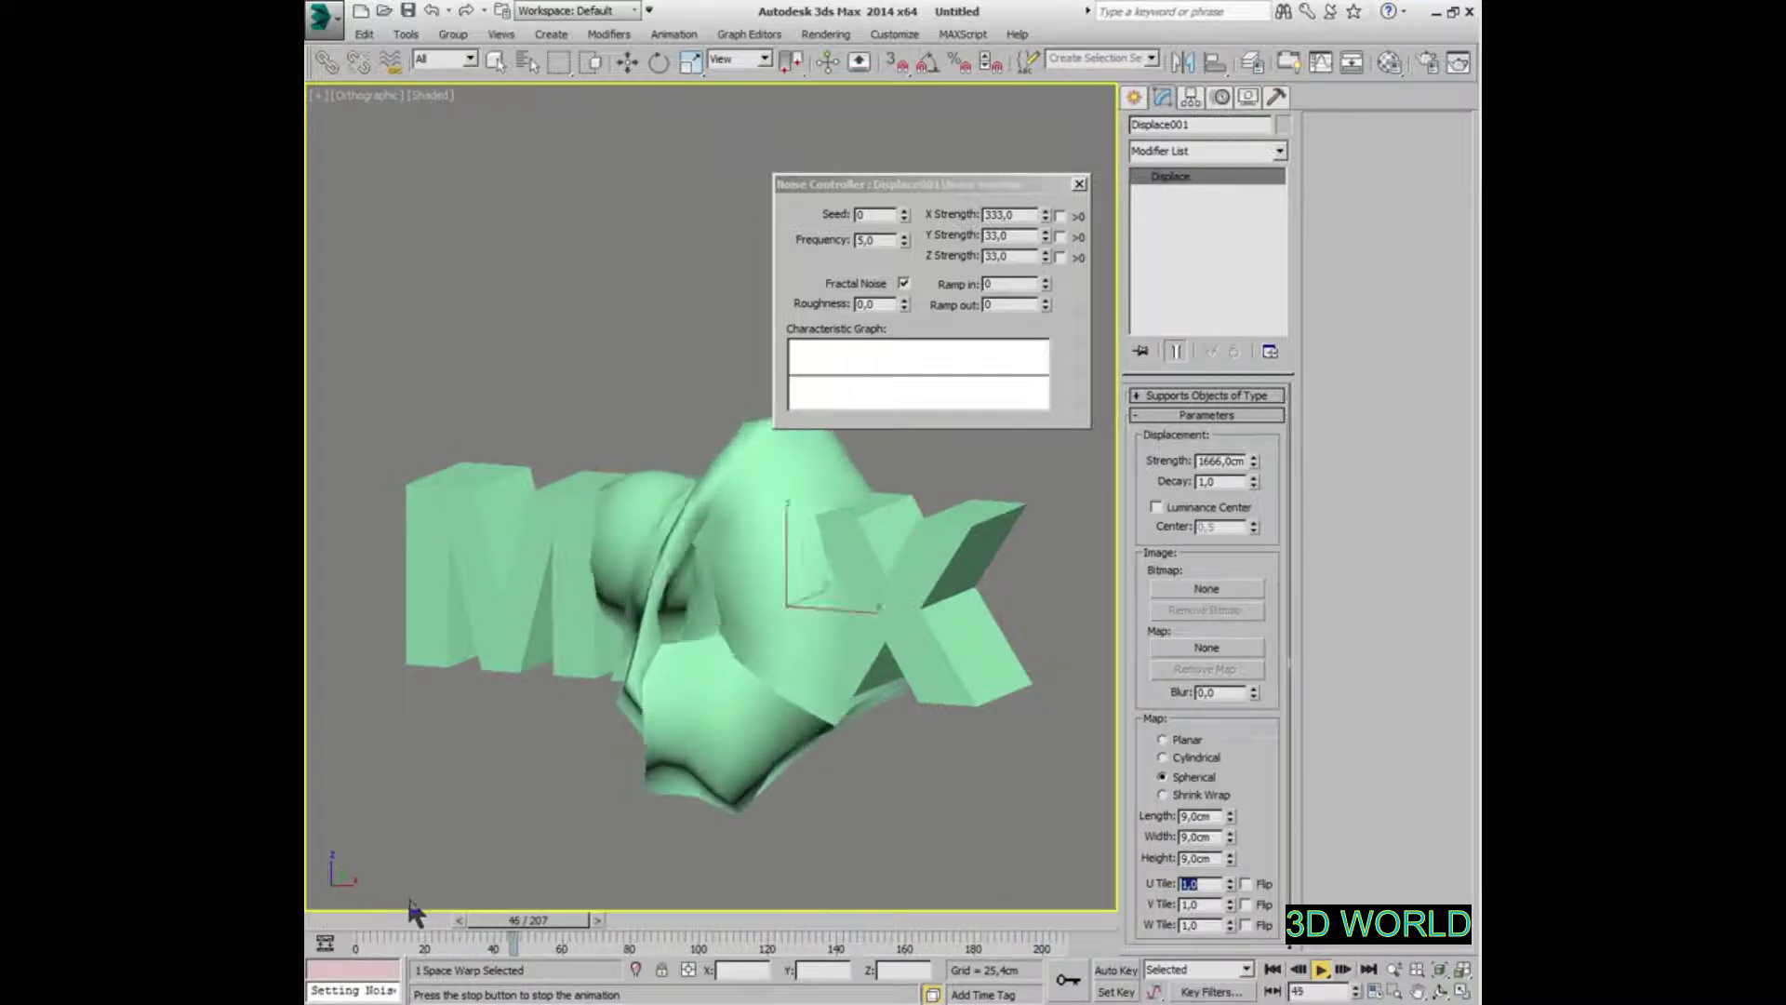
Set the noise controller's X strength to 222 and its Y and Z strengths to 0 while the animation plays
{"action": "right_click", "coordinate": [1045, 236]}
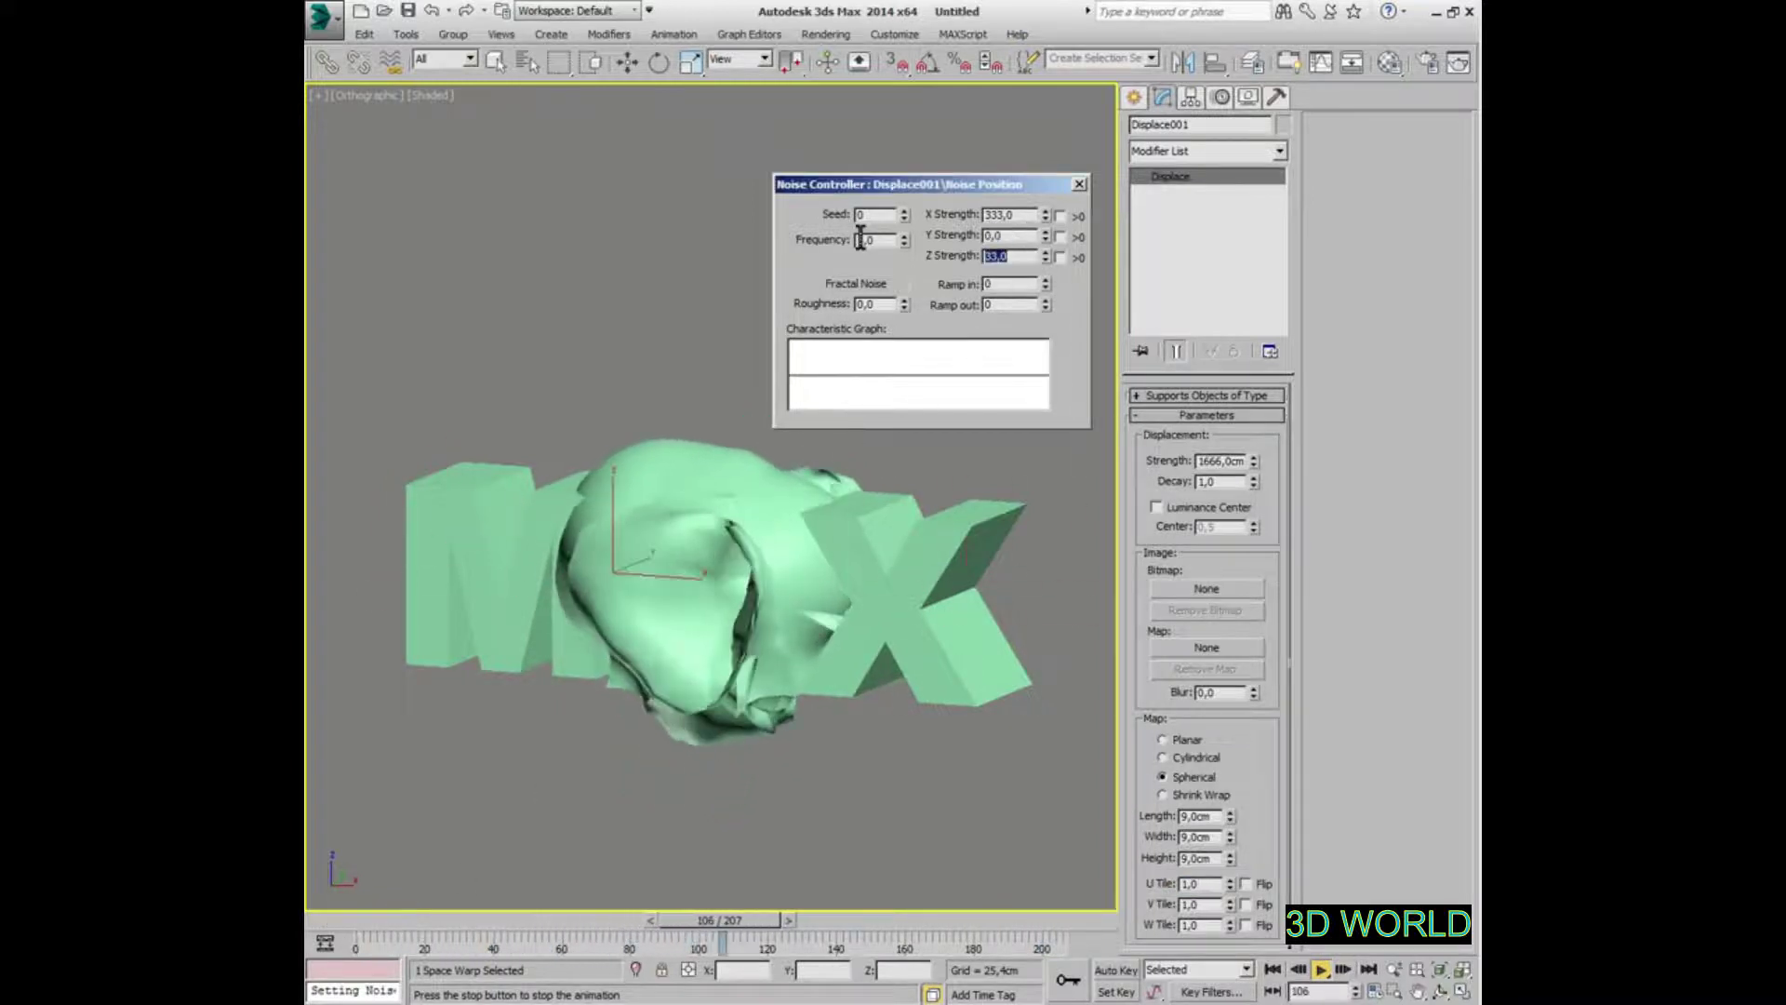
{"action": "type", "text": "222"}
{"action": "key", "text": "Tab"}
{"action": "key", "text": "Tab"}
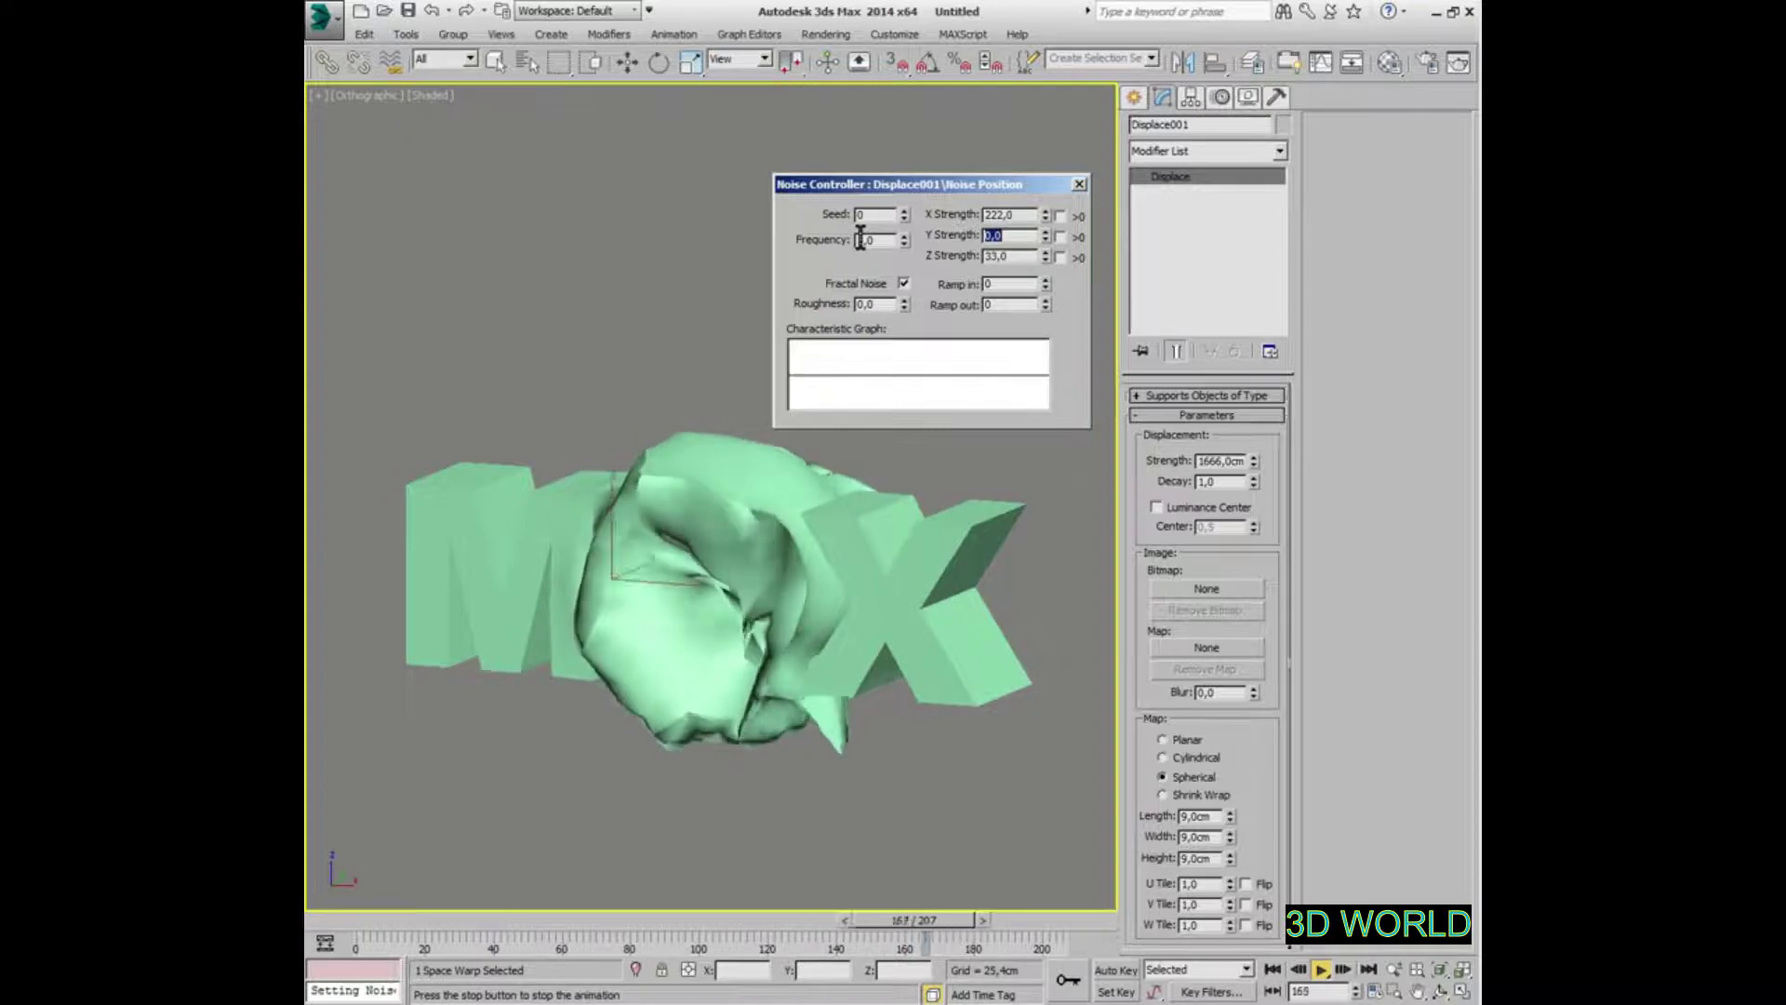
{"action": "type", "text": "0"}
{"action": "key", "text": "Tab"}
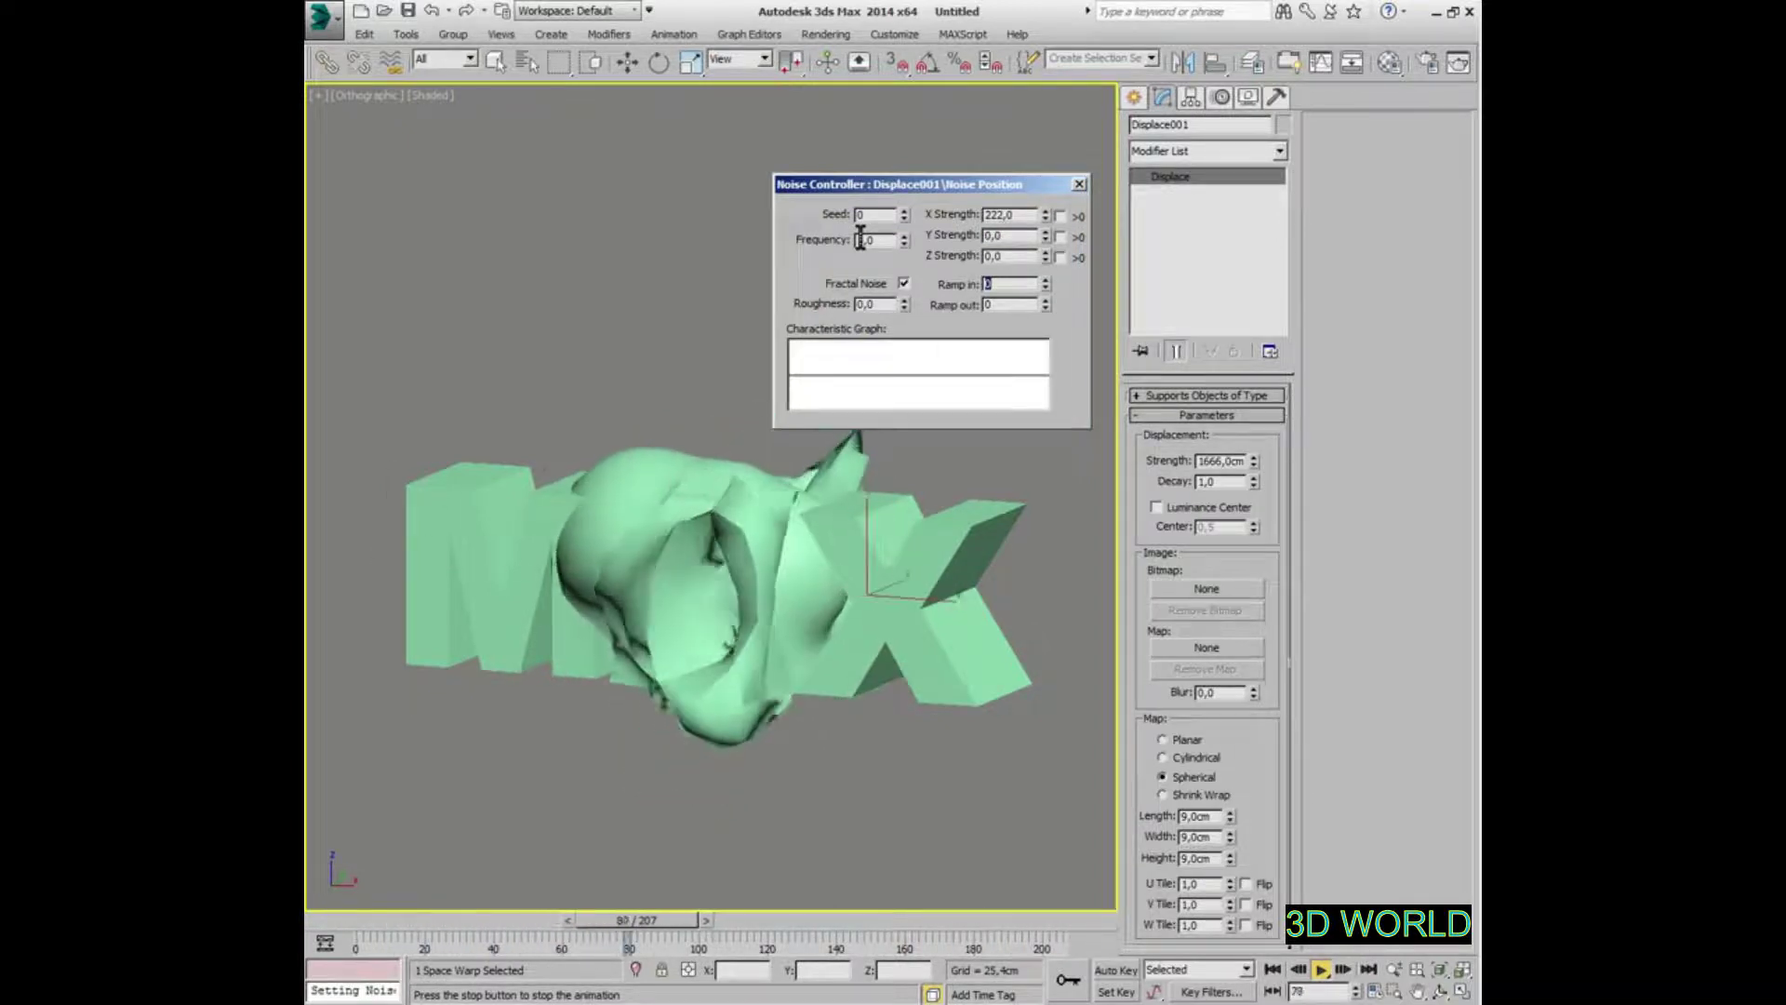
{"action": "middle_click_drag", "start_coordinate": [935, 597], "coordinate": [934, 665], "text": "alt"}
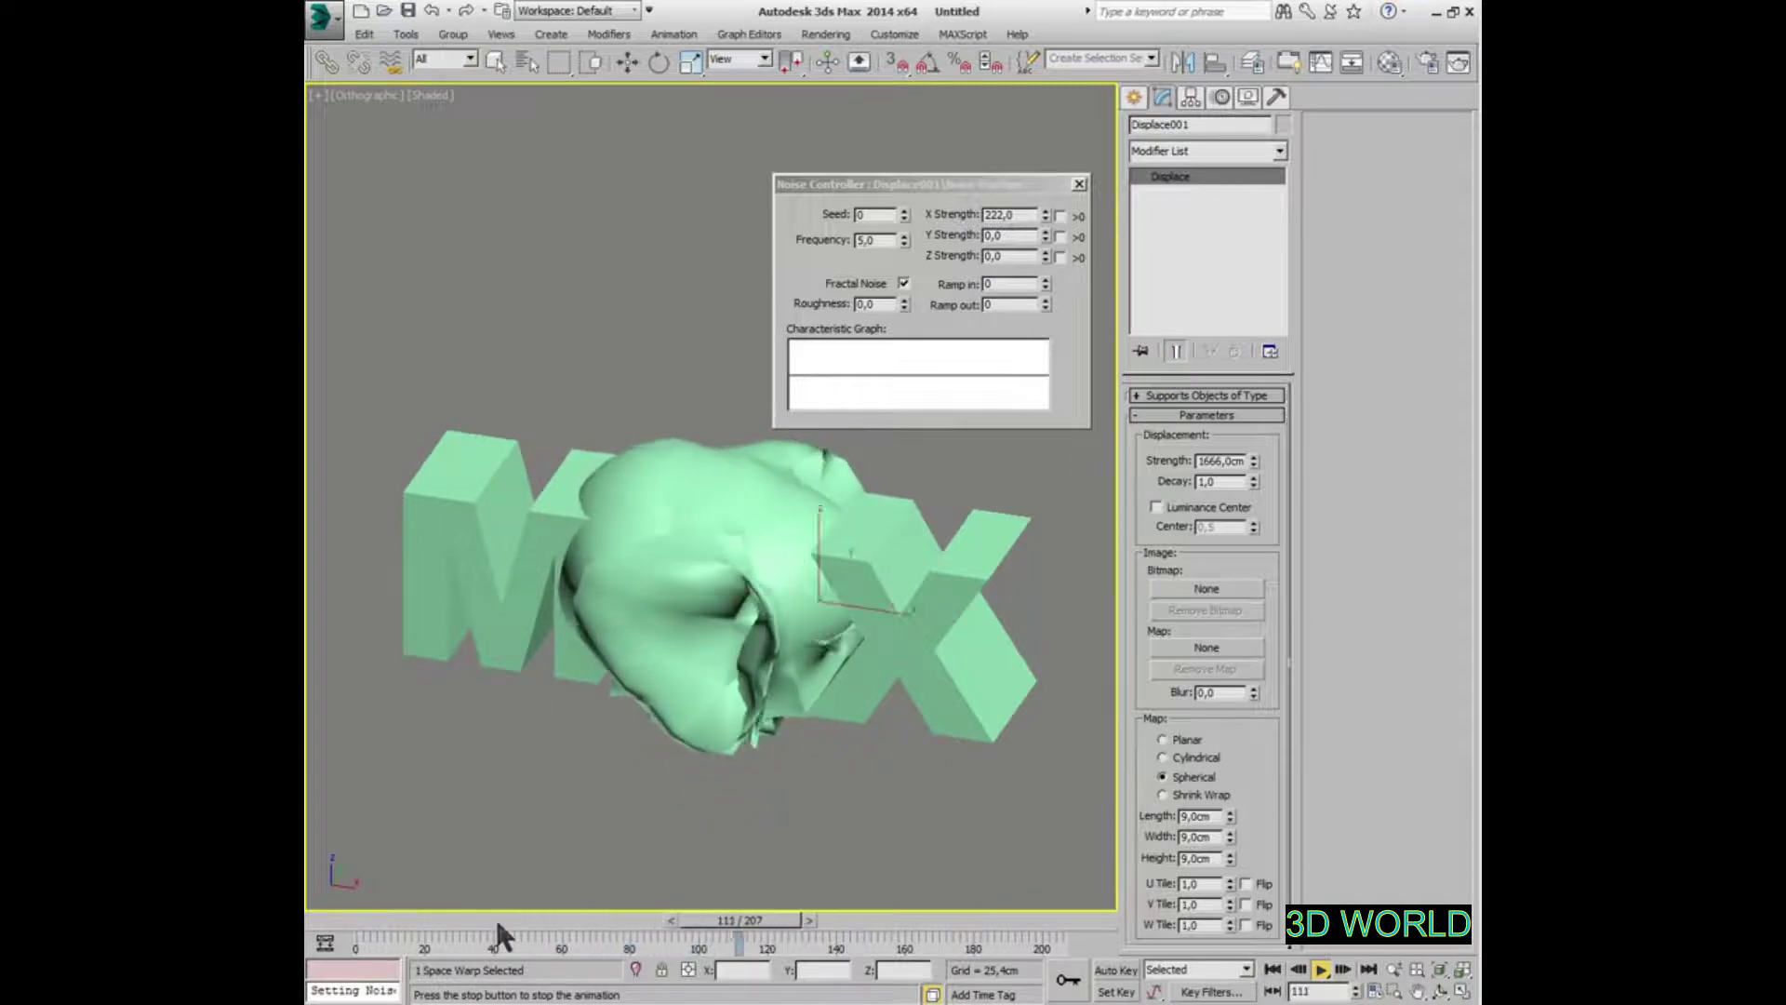
Scrub the timeline, set the noise frequency to 2, and play the animation with the space warp's length, width and height at 11 cm
{"action": "left_click_drag", "start_coordinate": [491, 920], "coordinate": [691, 923]}
{"action": "key", "text": "w"}
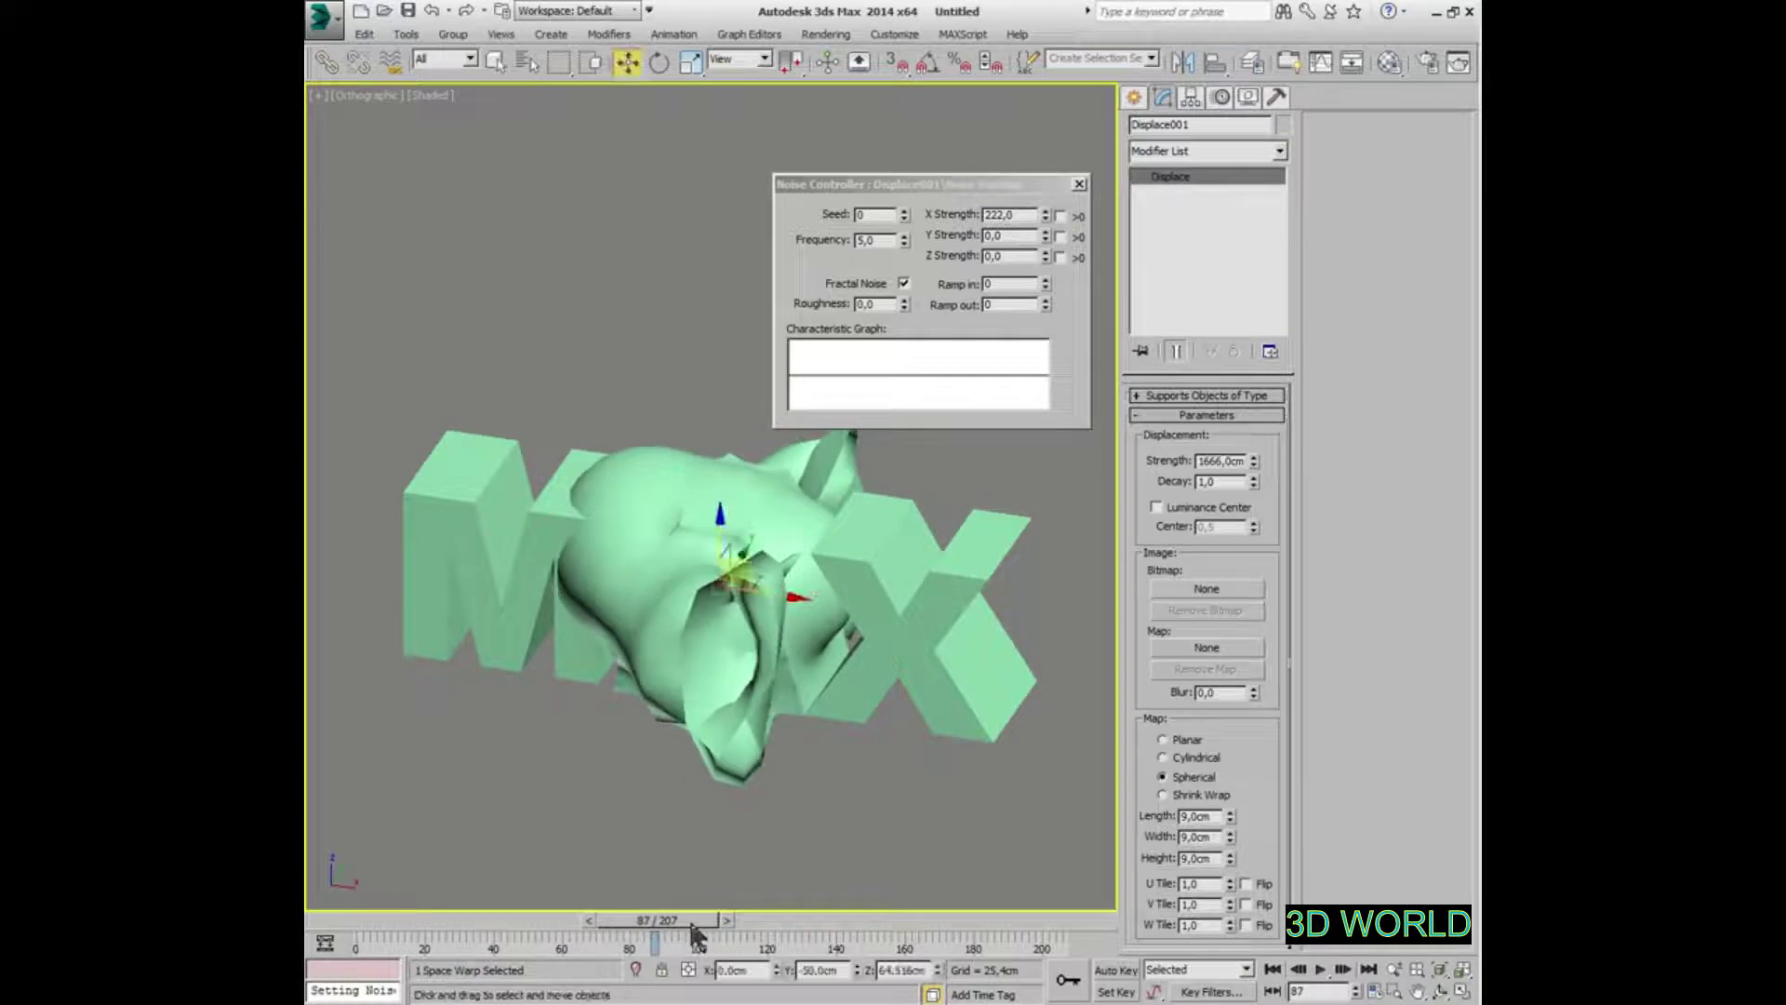
{"action": "key", "text": "Return"}
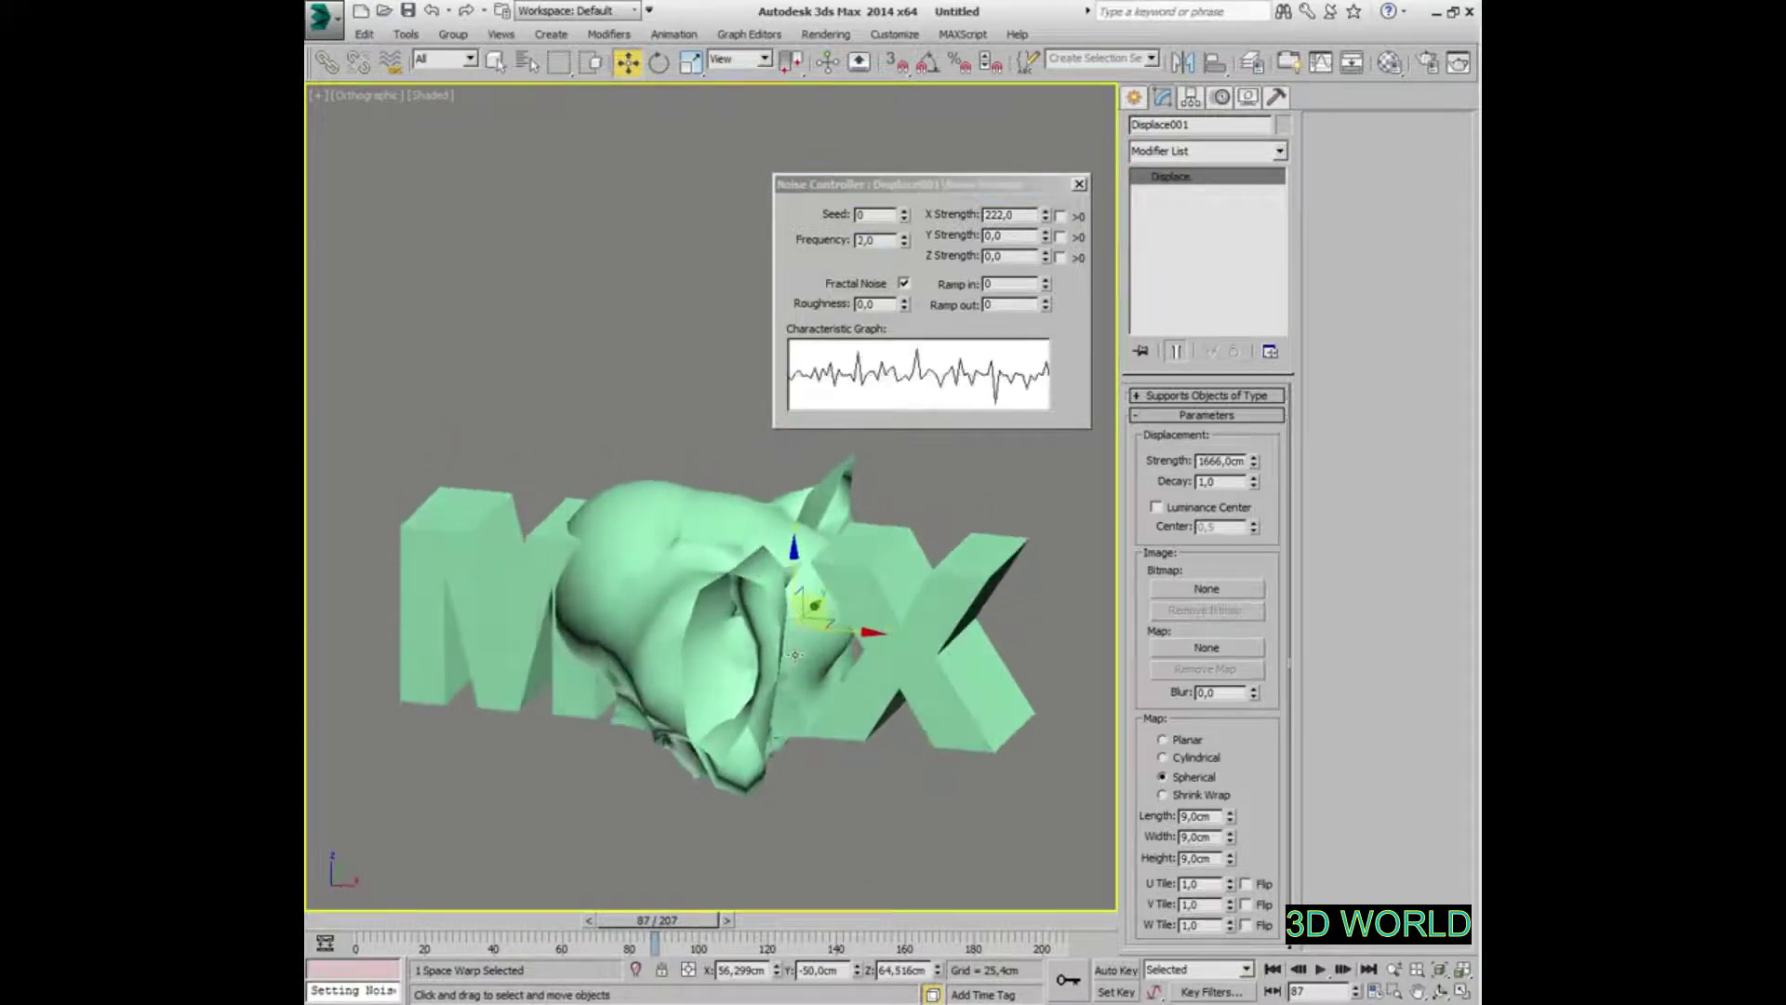
{"action": "key", "text": "slash"}
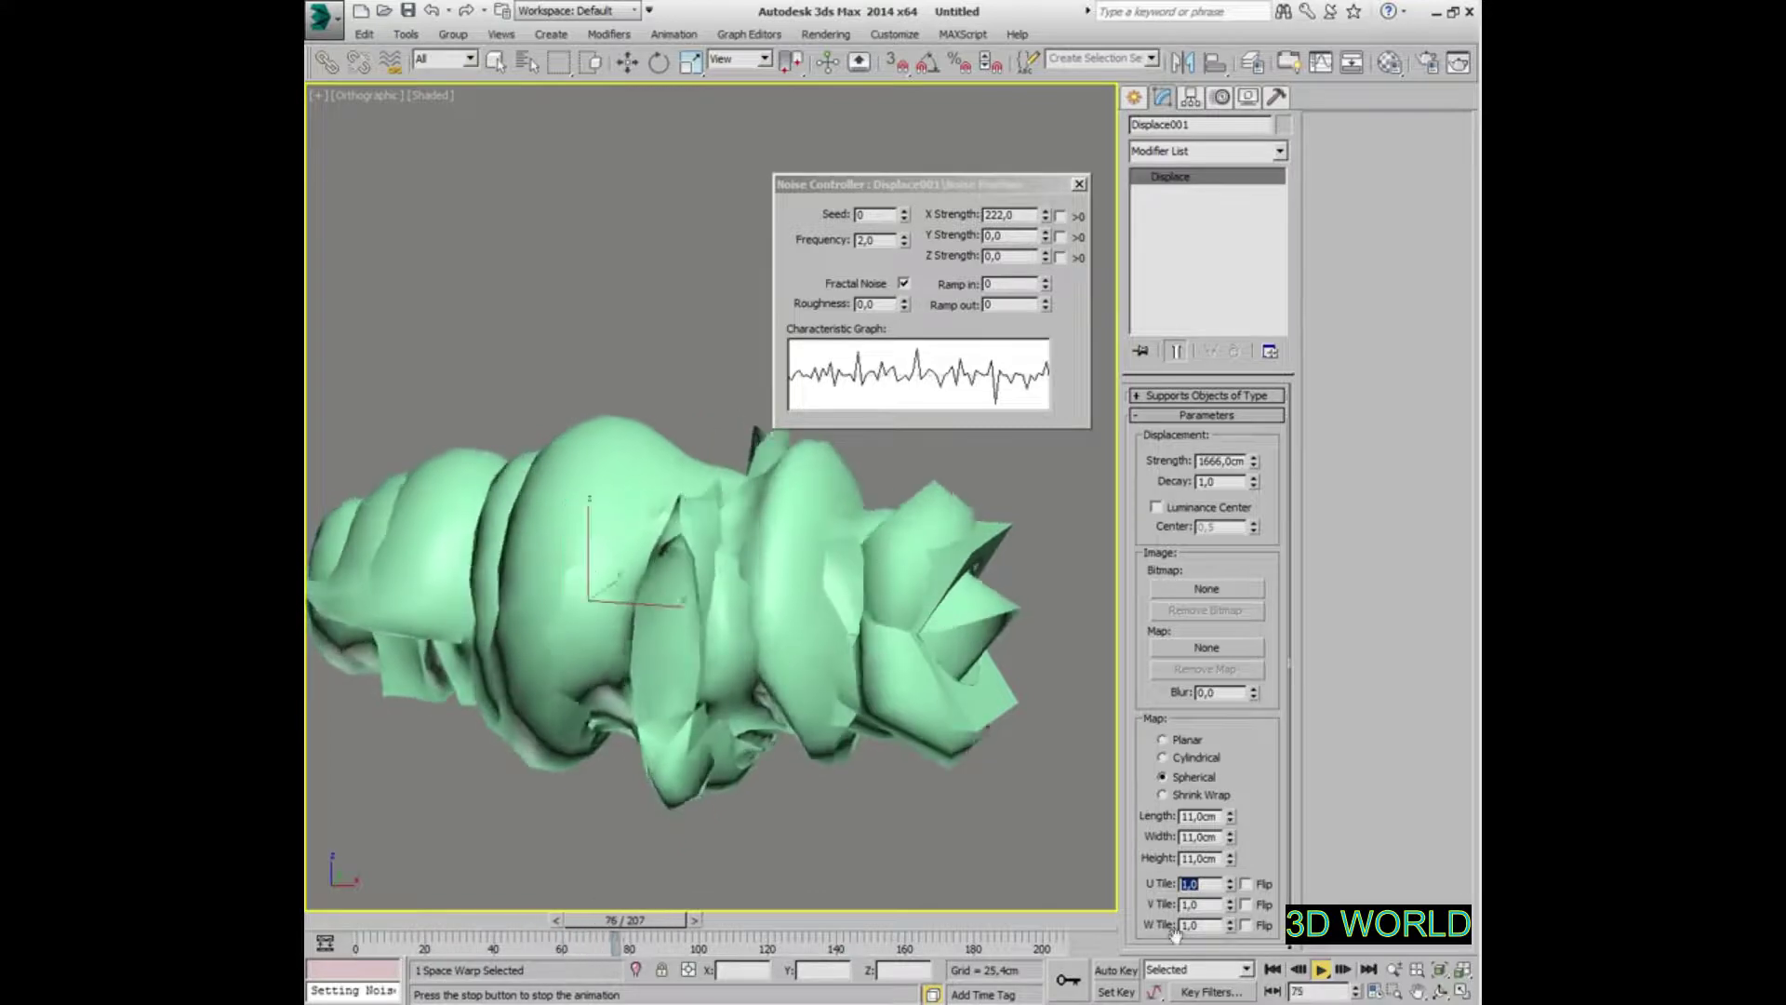
Stop the playback, set the Flex stretch of the MAX text to 2, and replay the animation from the start
{"action": "left_click", "coordinate": [1321, 971]}
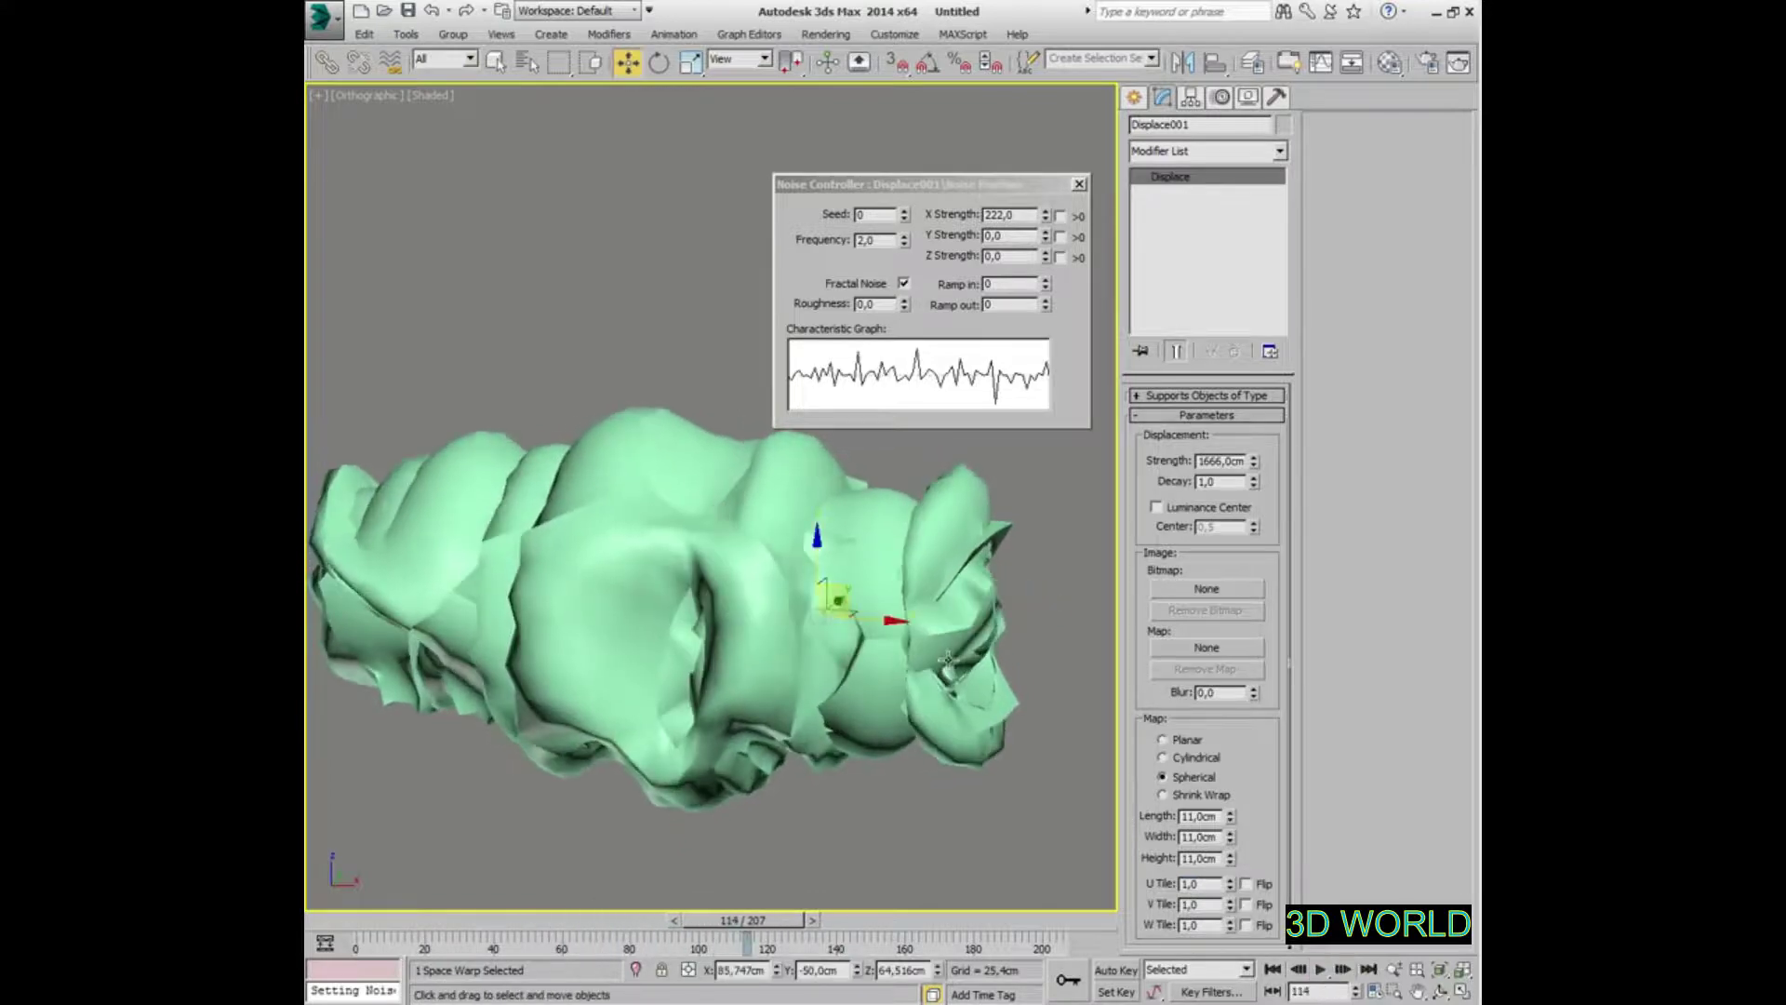
{"action": "key", "text": "F3"}
{"action": "left_click", "coordinate": [860, 687]}
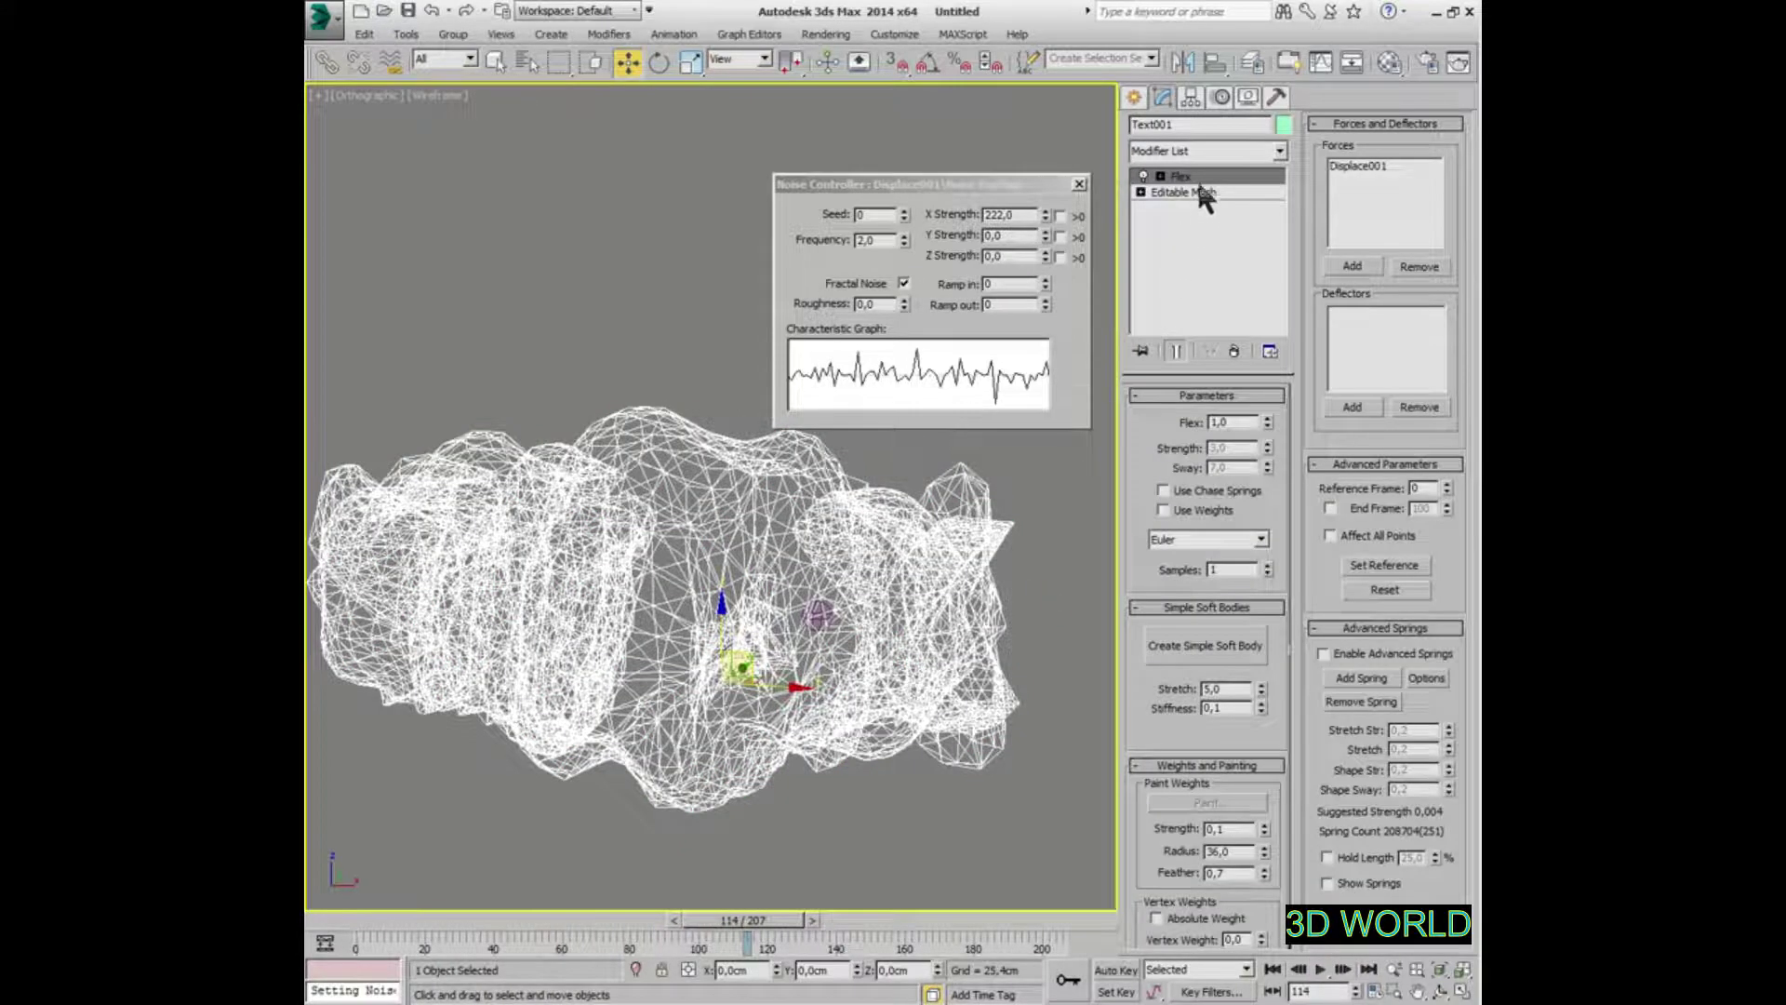
{"action": "key", "text": "F3"}
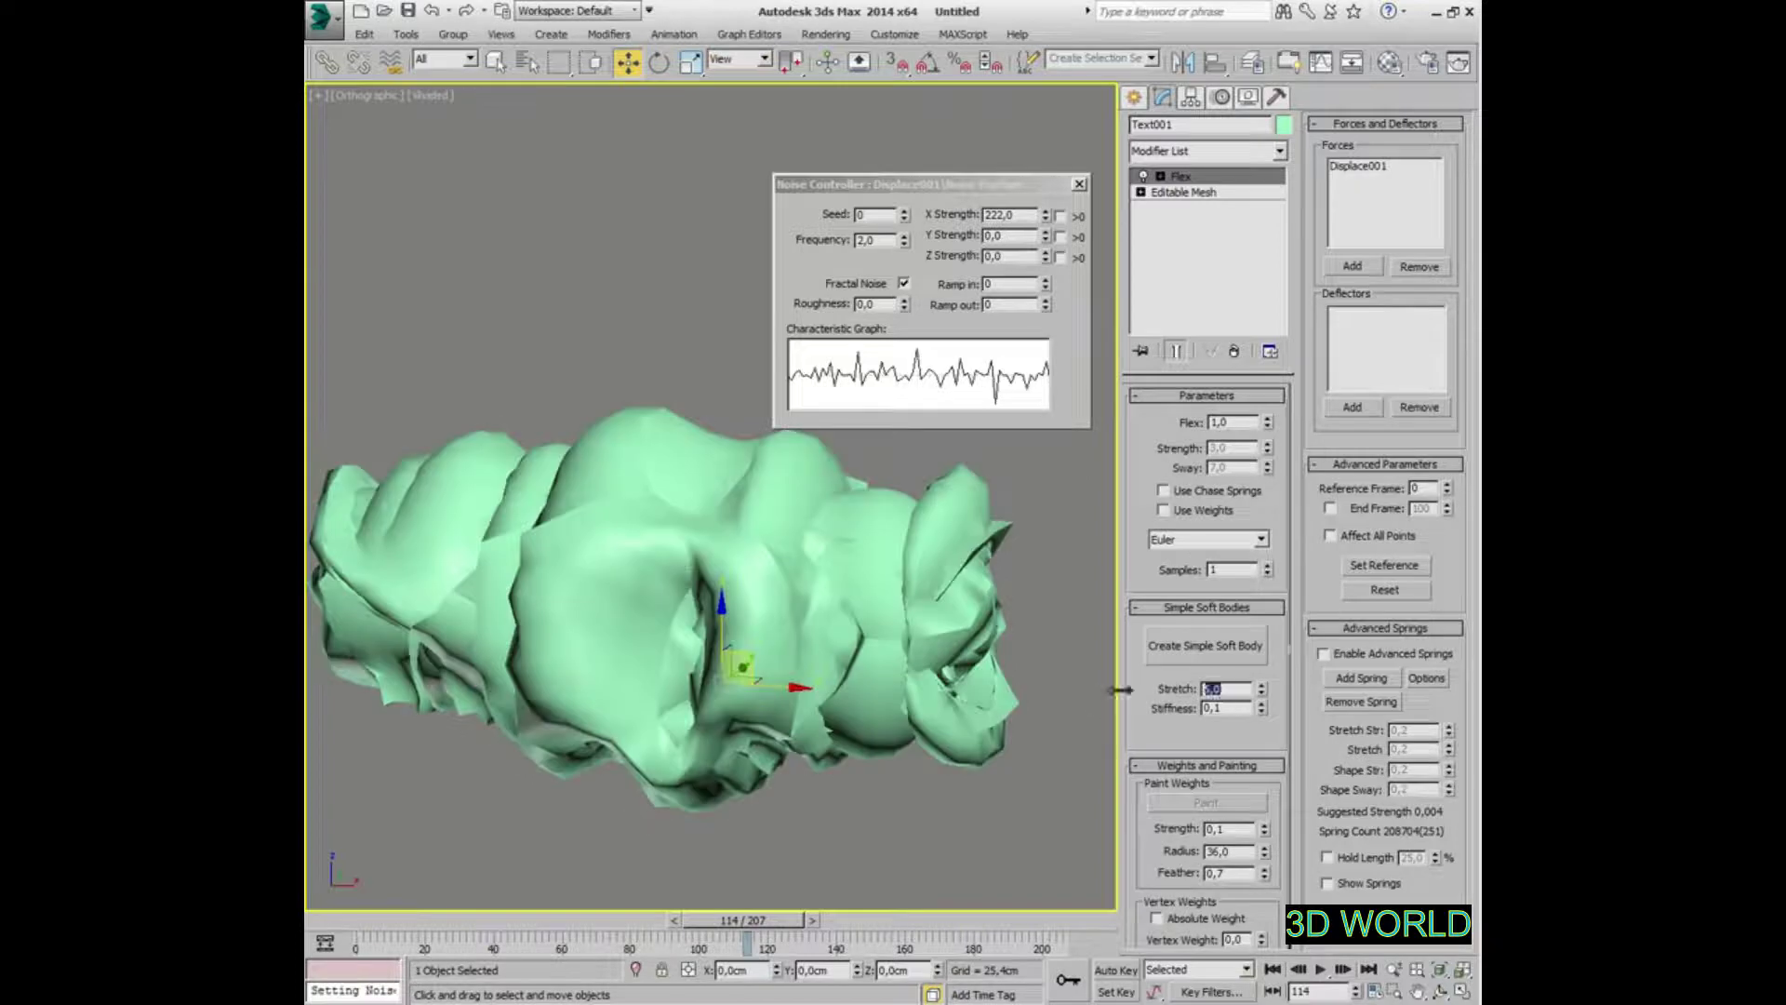
{"action": "left_click", "coordinate": [1272, 970]}
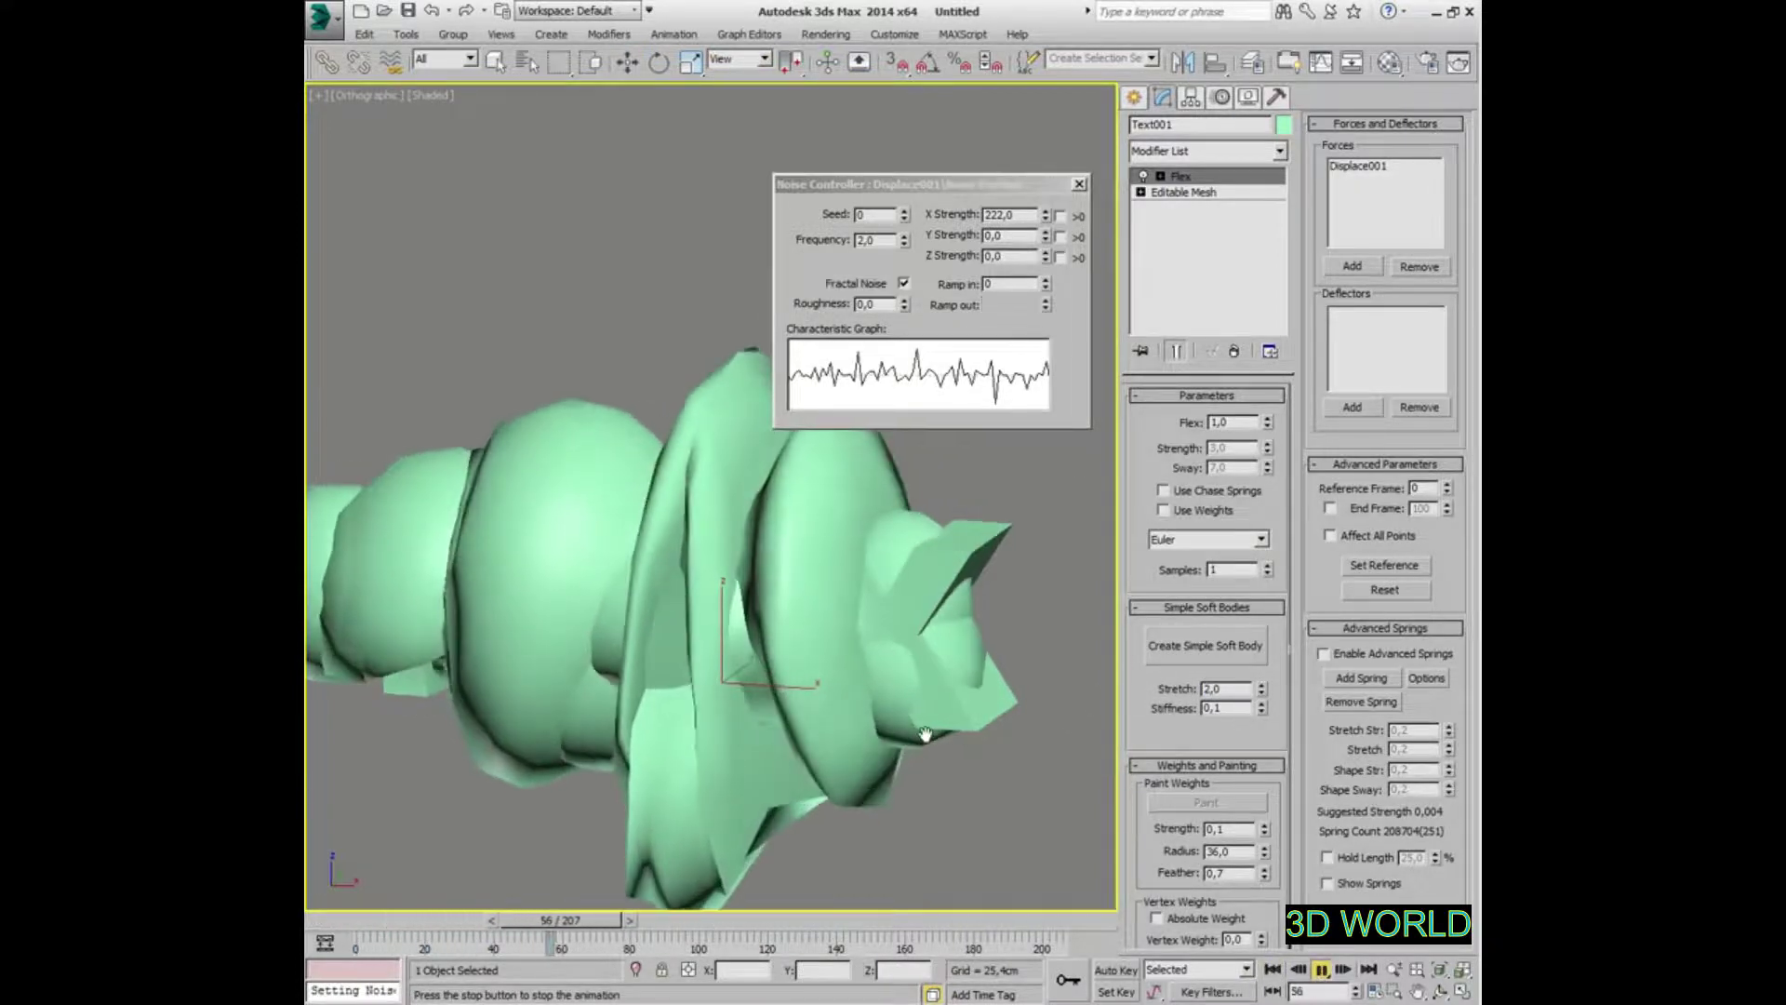
Set the text's Flex stretch to 1 during playback, stop the animation, and clear the selection
{"action": "double_click", "coordinate": [1227, 688]}
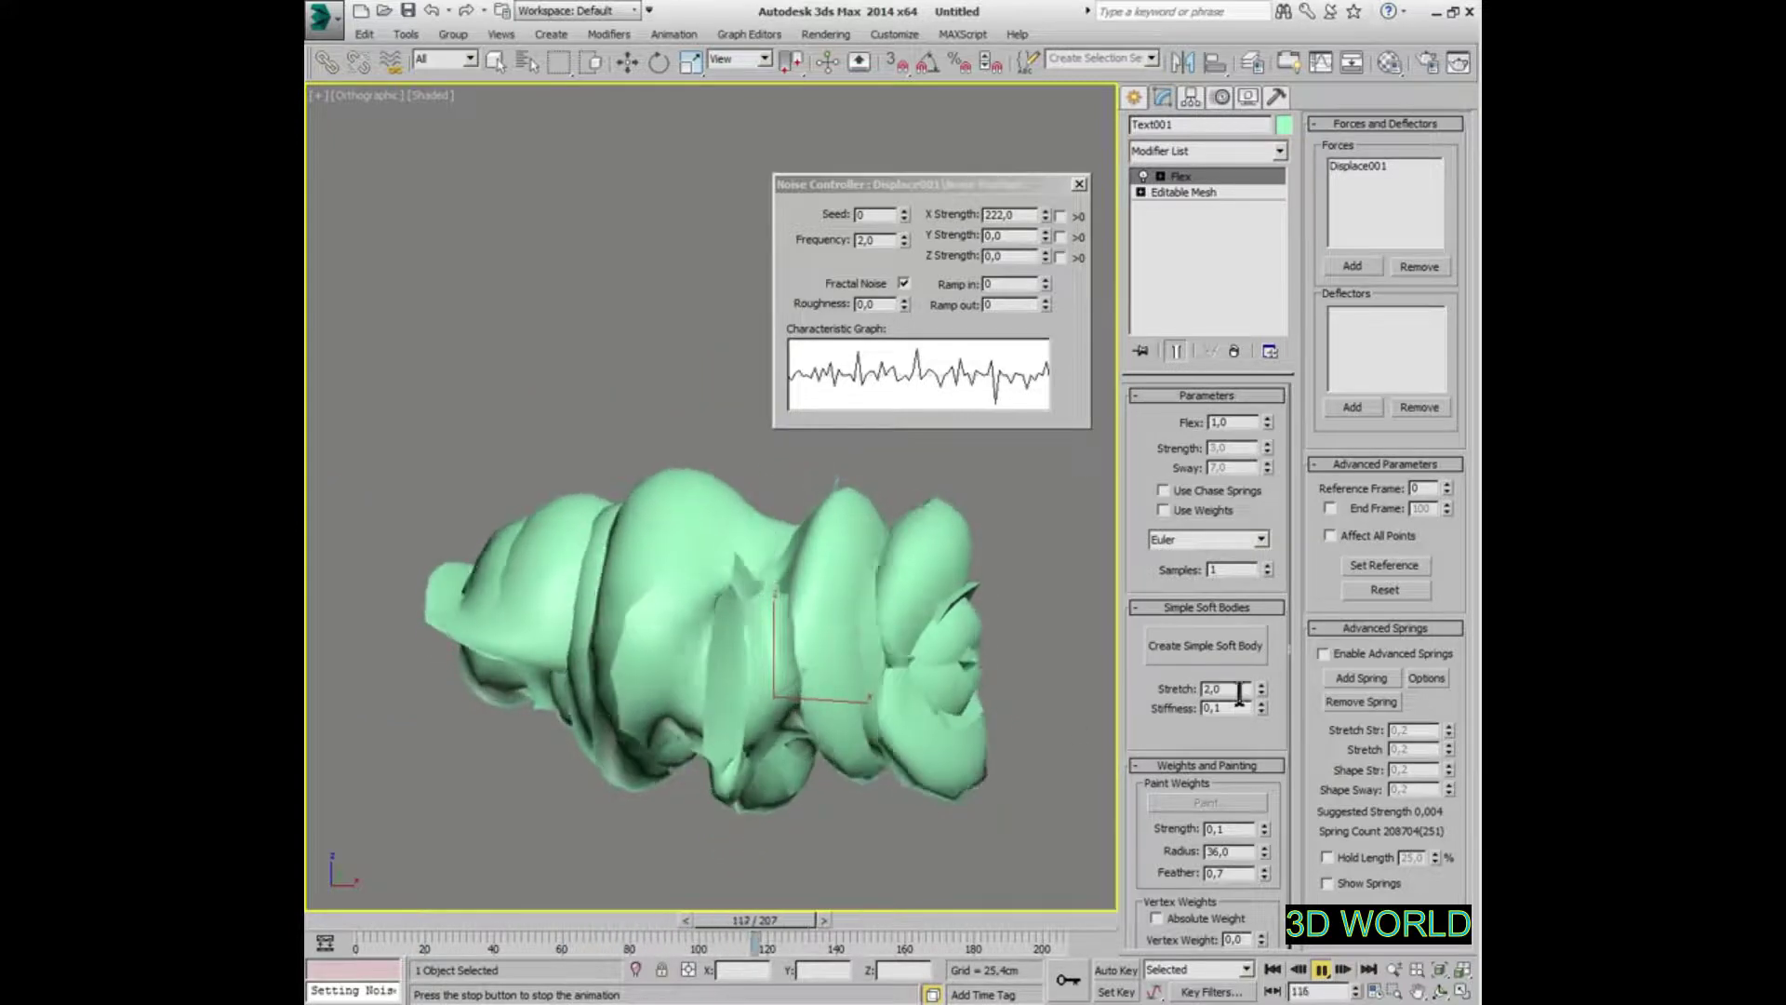
{"action": "type", "text": "1"}
{"action": "key", "text": "Tab"}
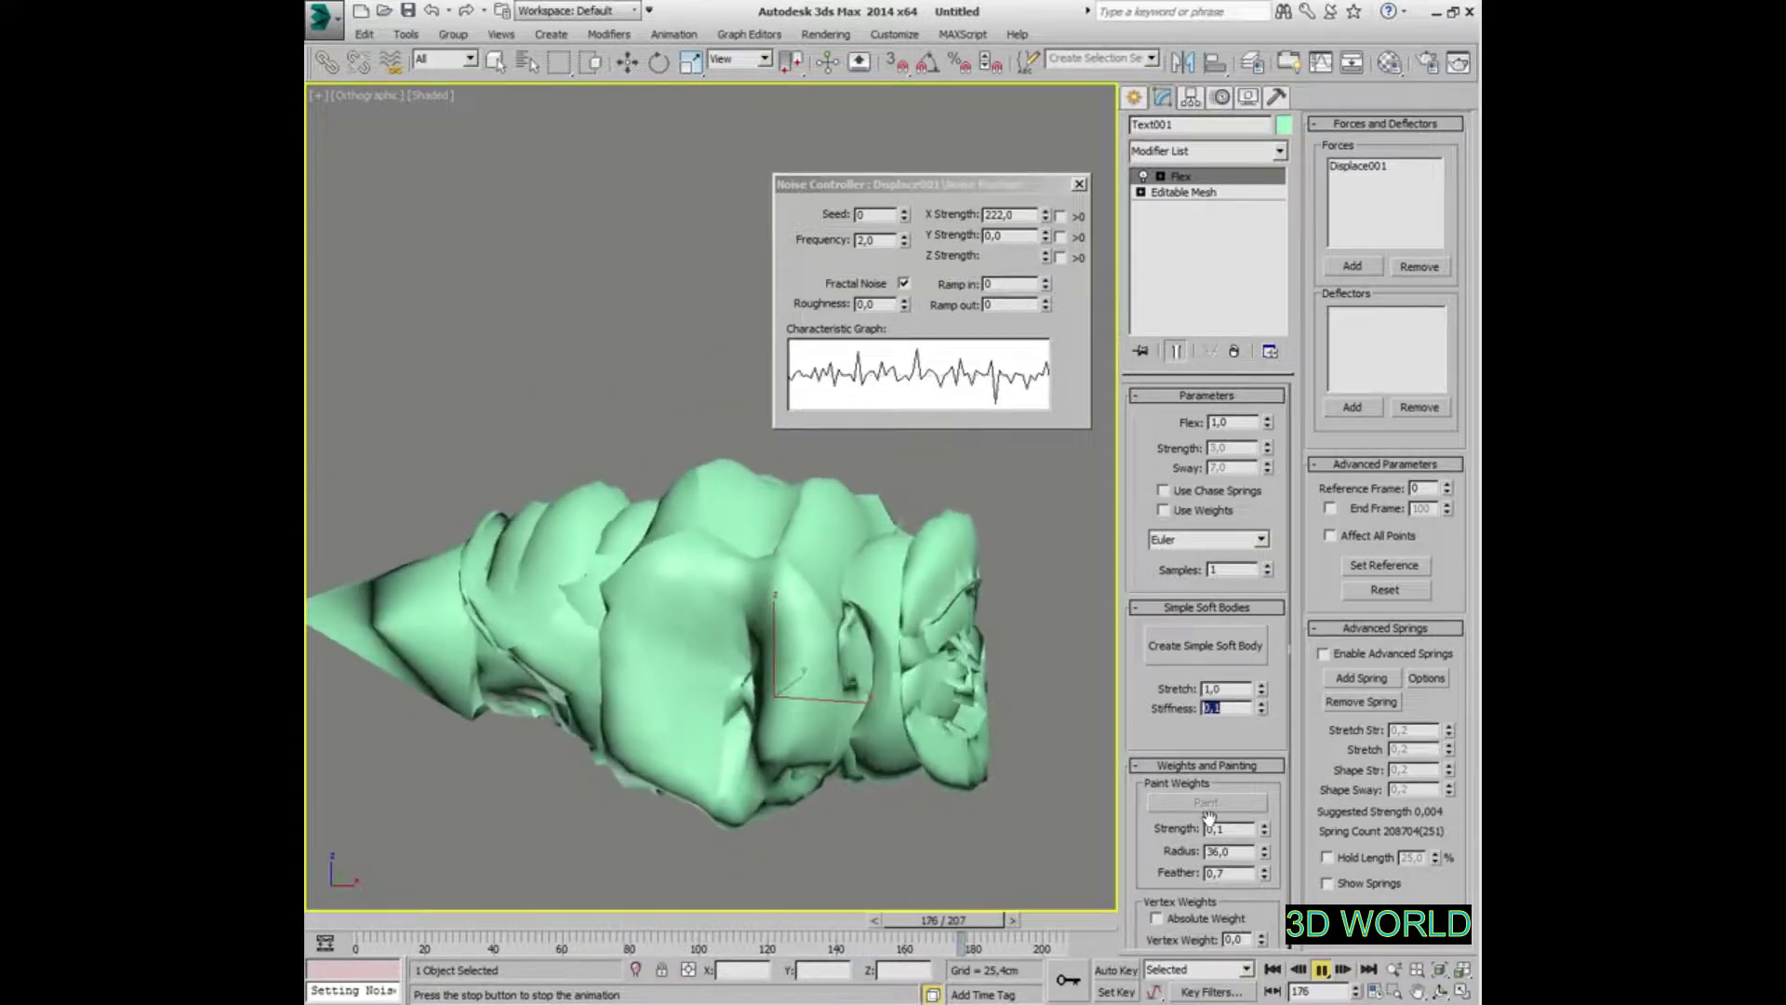
{"action": "left_click", "coordinate": [1322, 969]}
{"action": "left_click", "coordinate": [964, 781]}
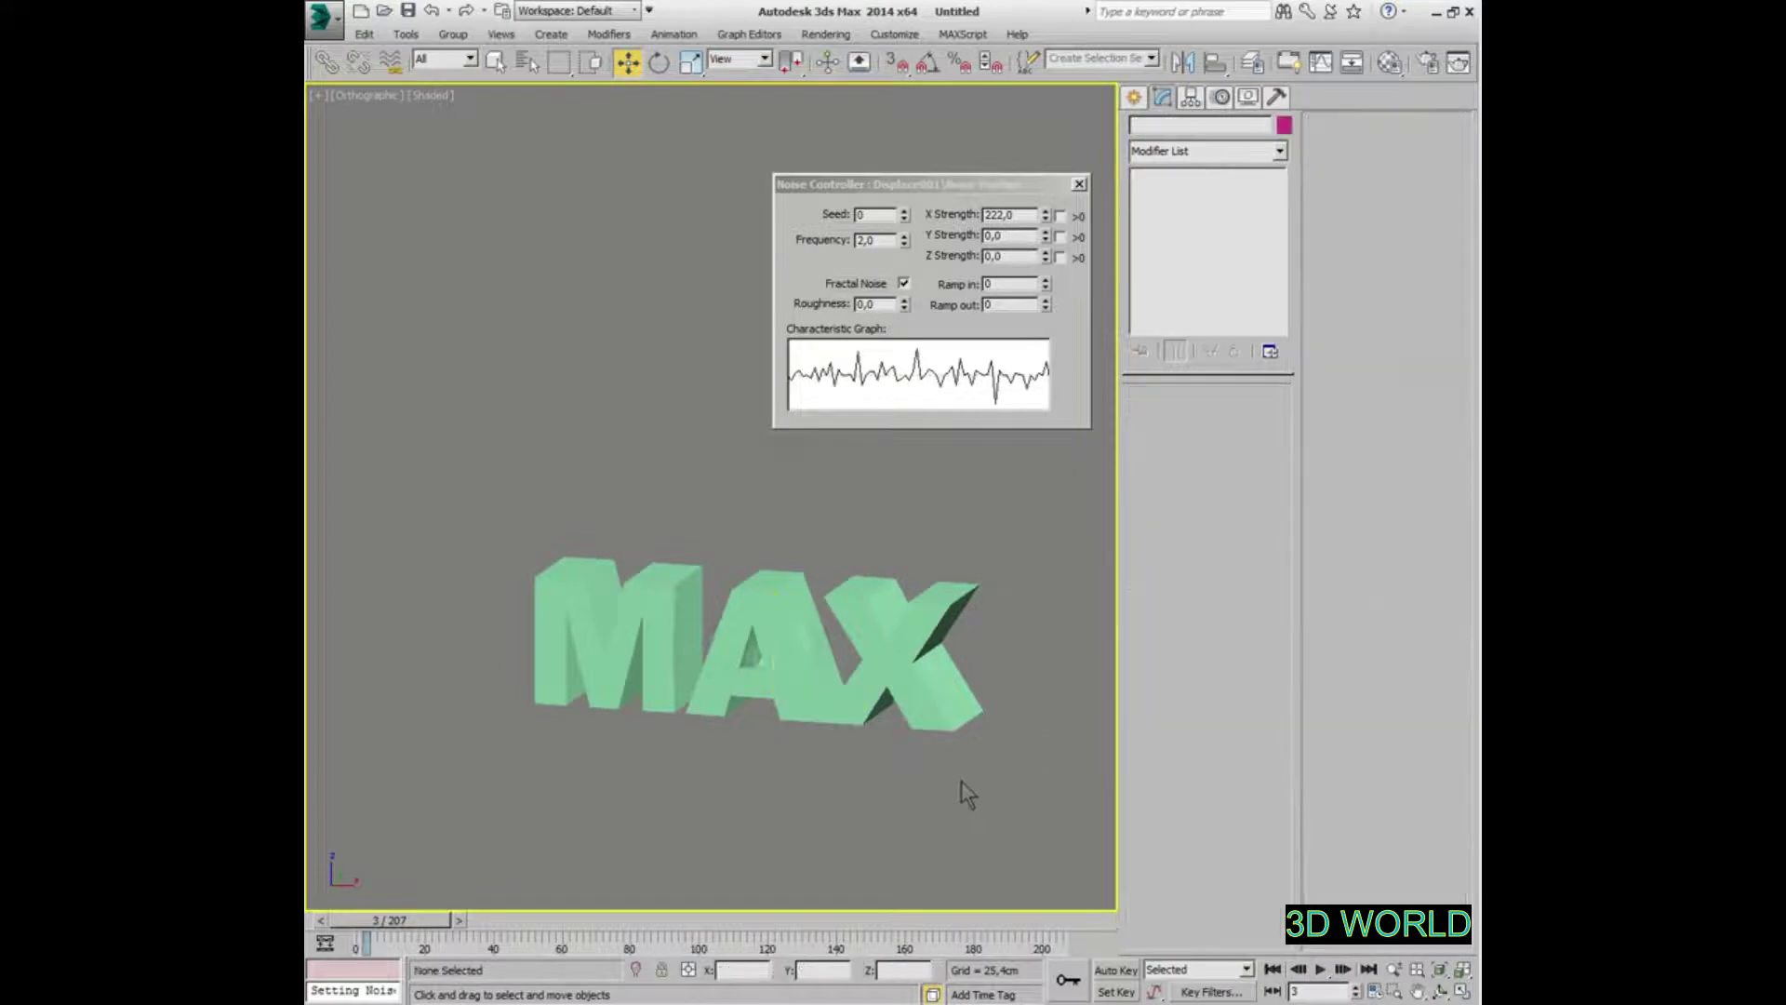
Set the Displace space warp's map length, width and height to 7 cm while the animation plays
{"action": "left_click", "coordinate": [790, 651]}
{"action": "left_click", "coordinate": [792, 644]}
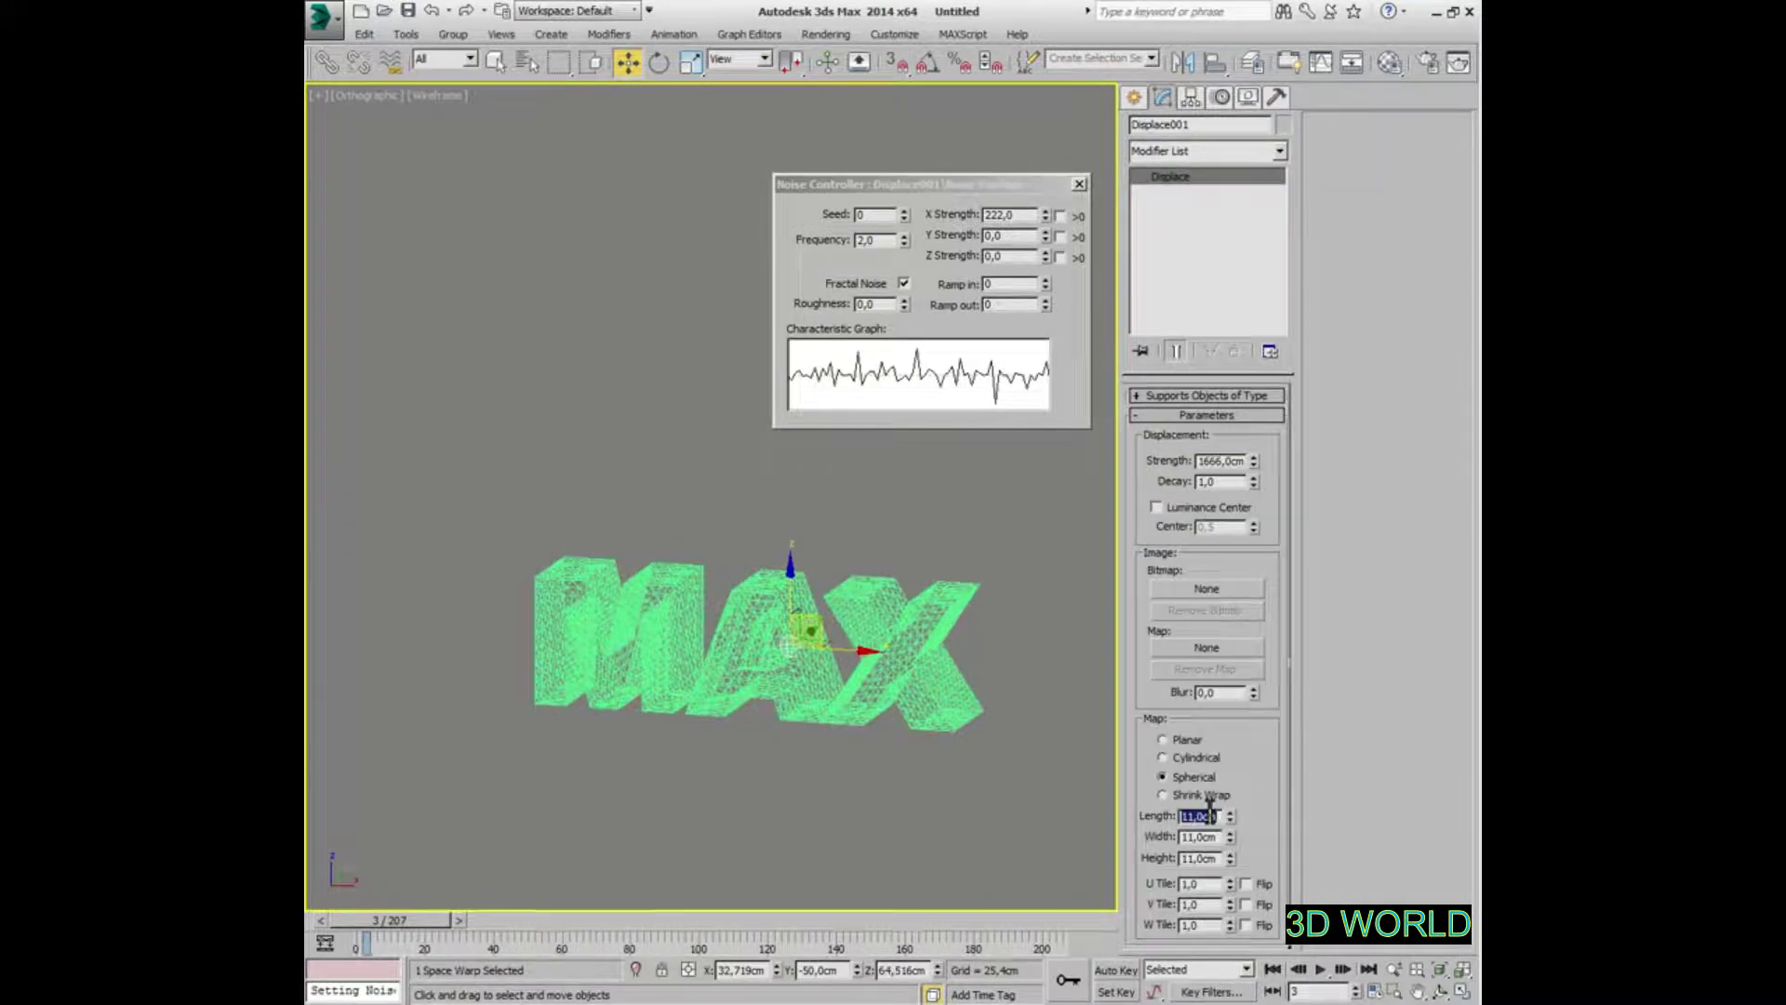
{"action": "key", "text": "F3"}
{"action": "key", "text": "slash"}
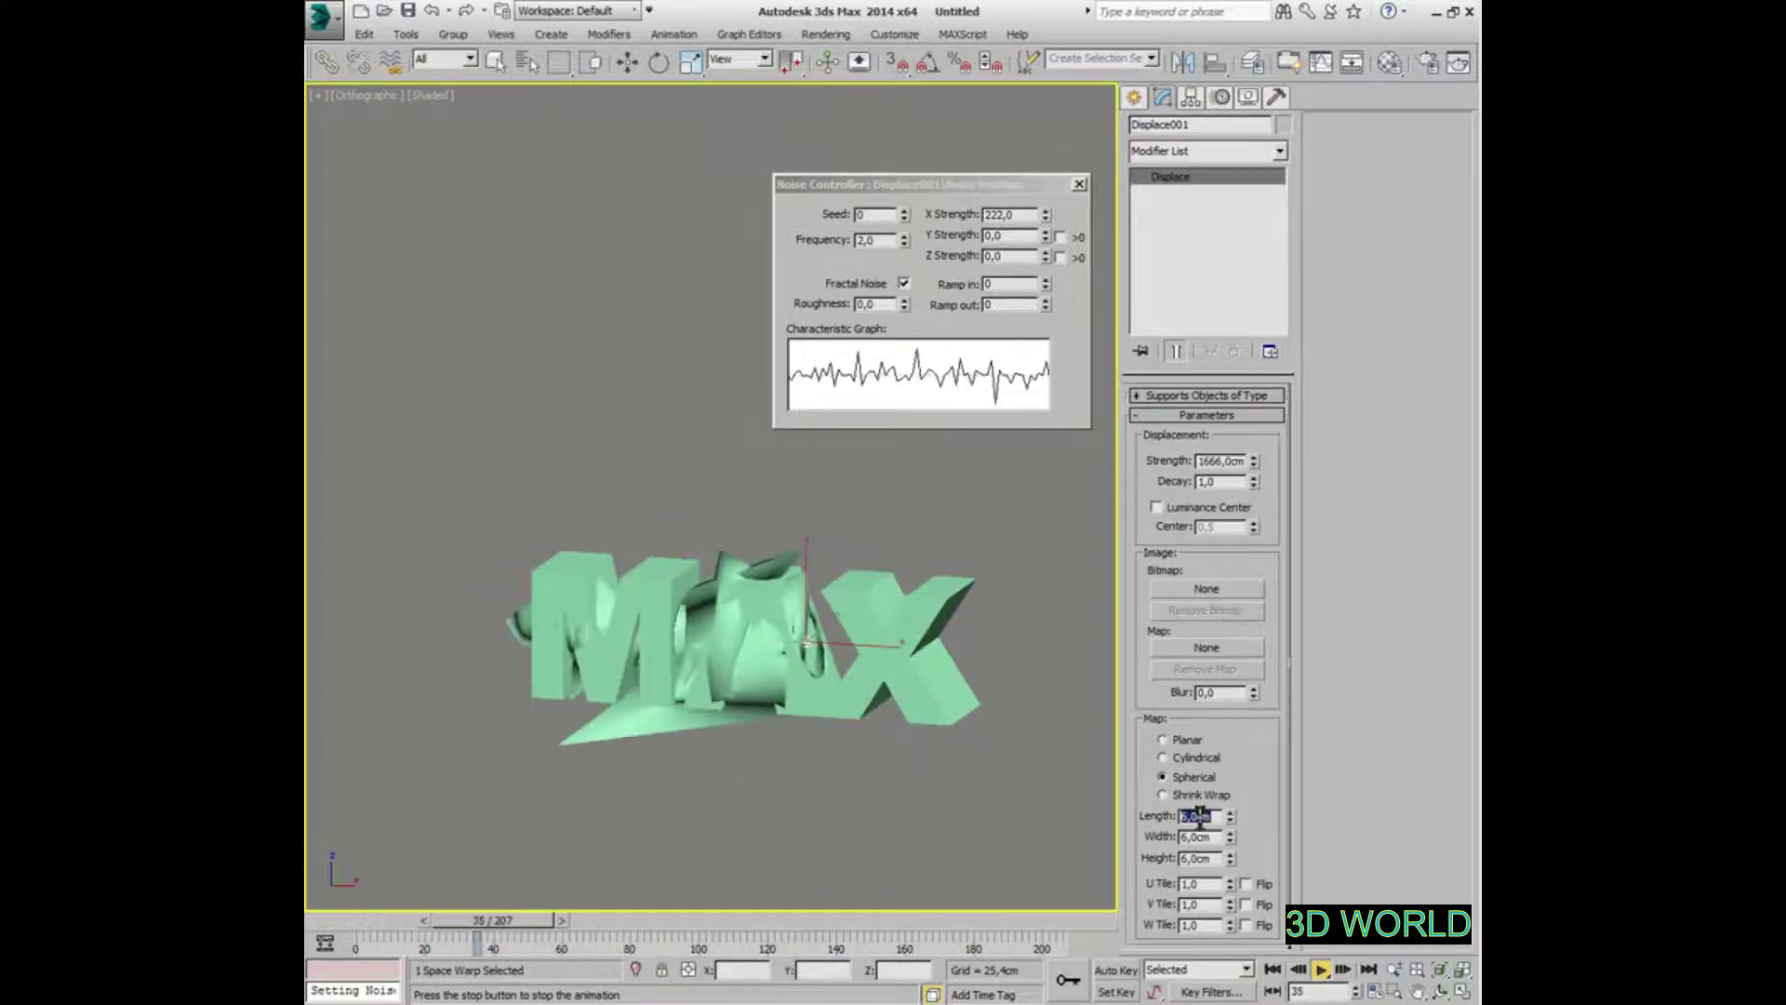
{"action": "type", "text": "7"}
{"action": "key", "text": "Tab"}
{"action": "type", "text": "7"}
{"action": "key", "text": "Tab"}
{"action": "type", "text": "7"}
{"action": "key", "text": "Tab"}
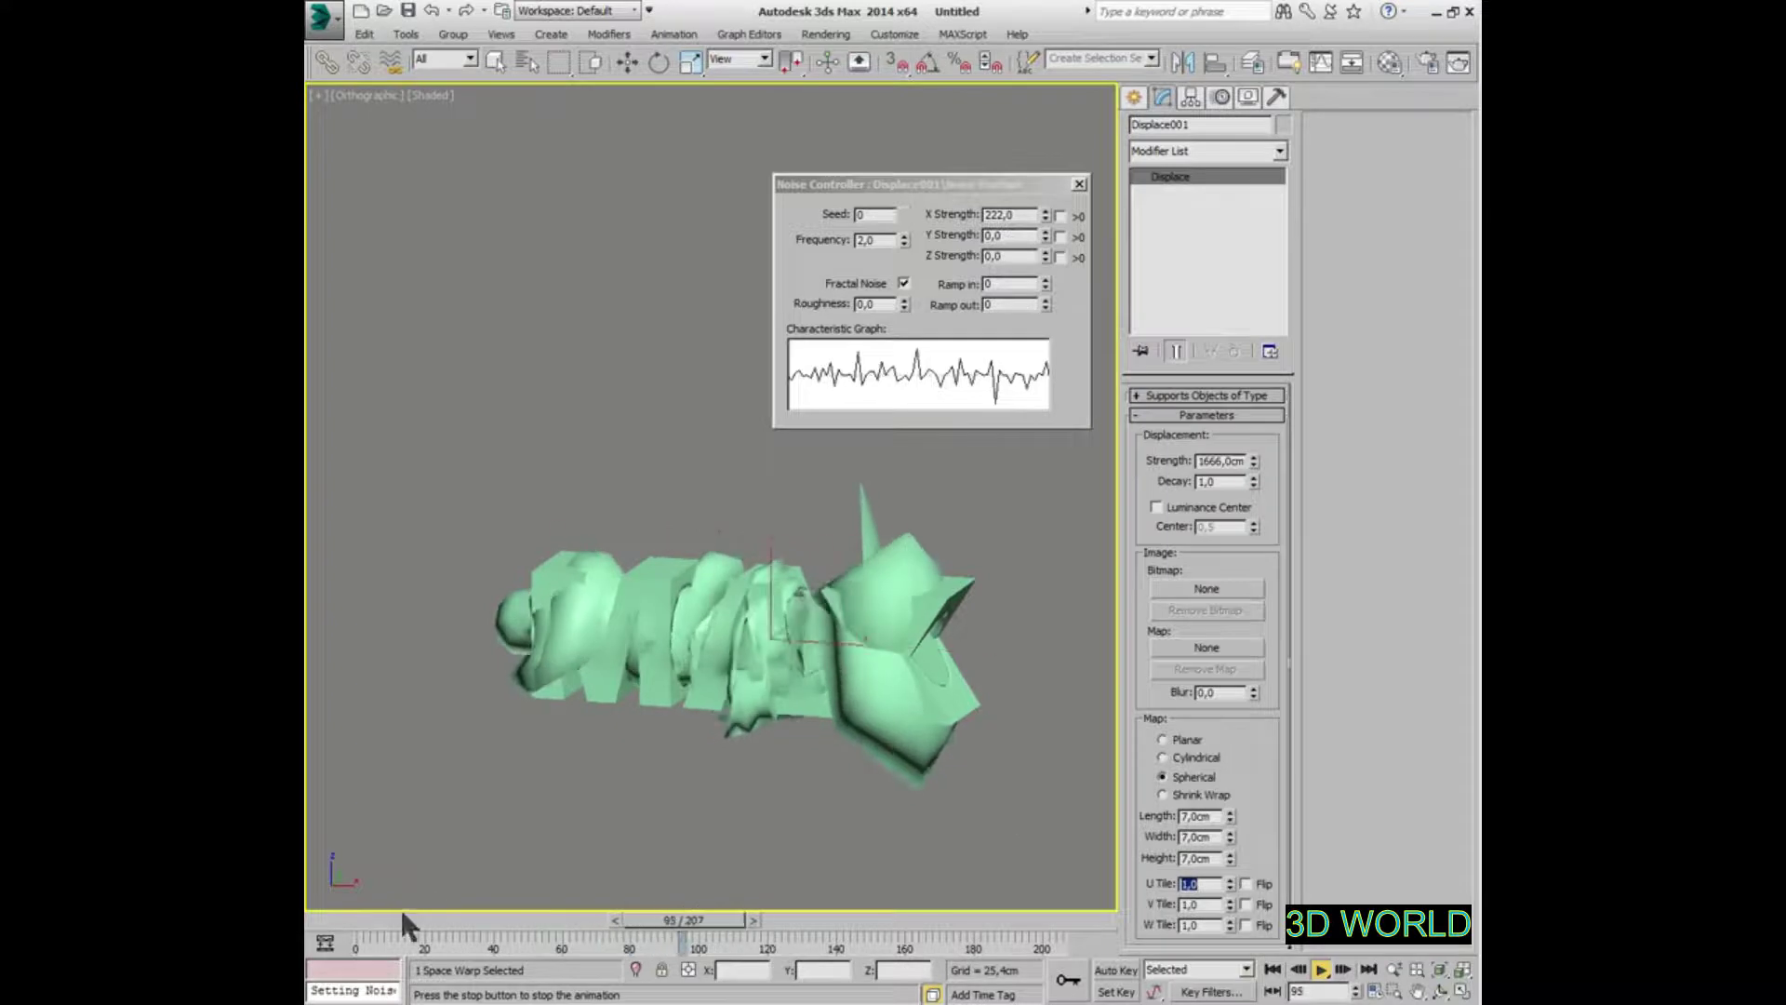
Add a TurboSmooth modifier above Flex on the MAX text and play the animation from the start
{"action": "left_click_drag", "start_coordinate": [400, 911], "coordinate": [540, 935]}
{"action": "key", "text": "w"}
{"action": "left_click", "coordinate": [912, 606]}
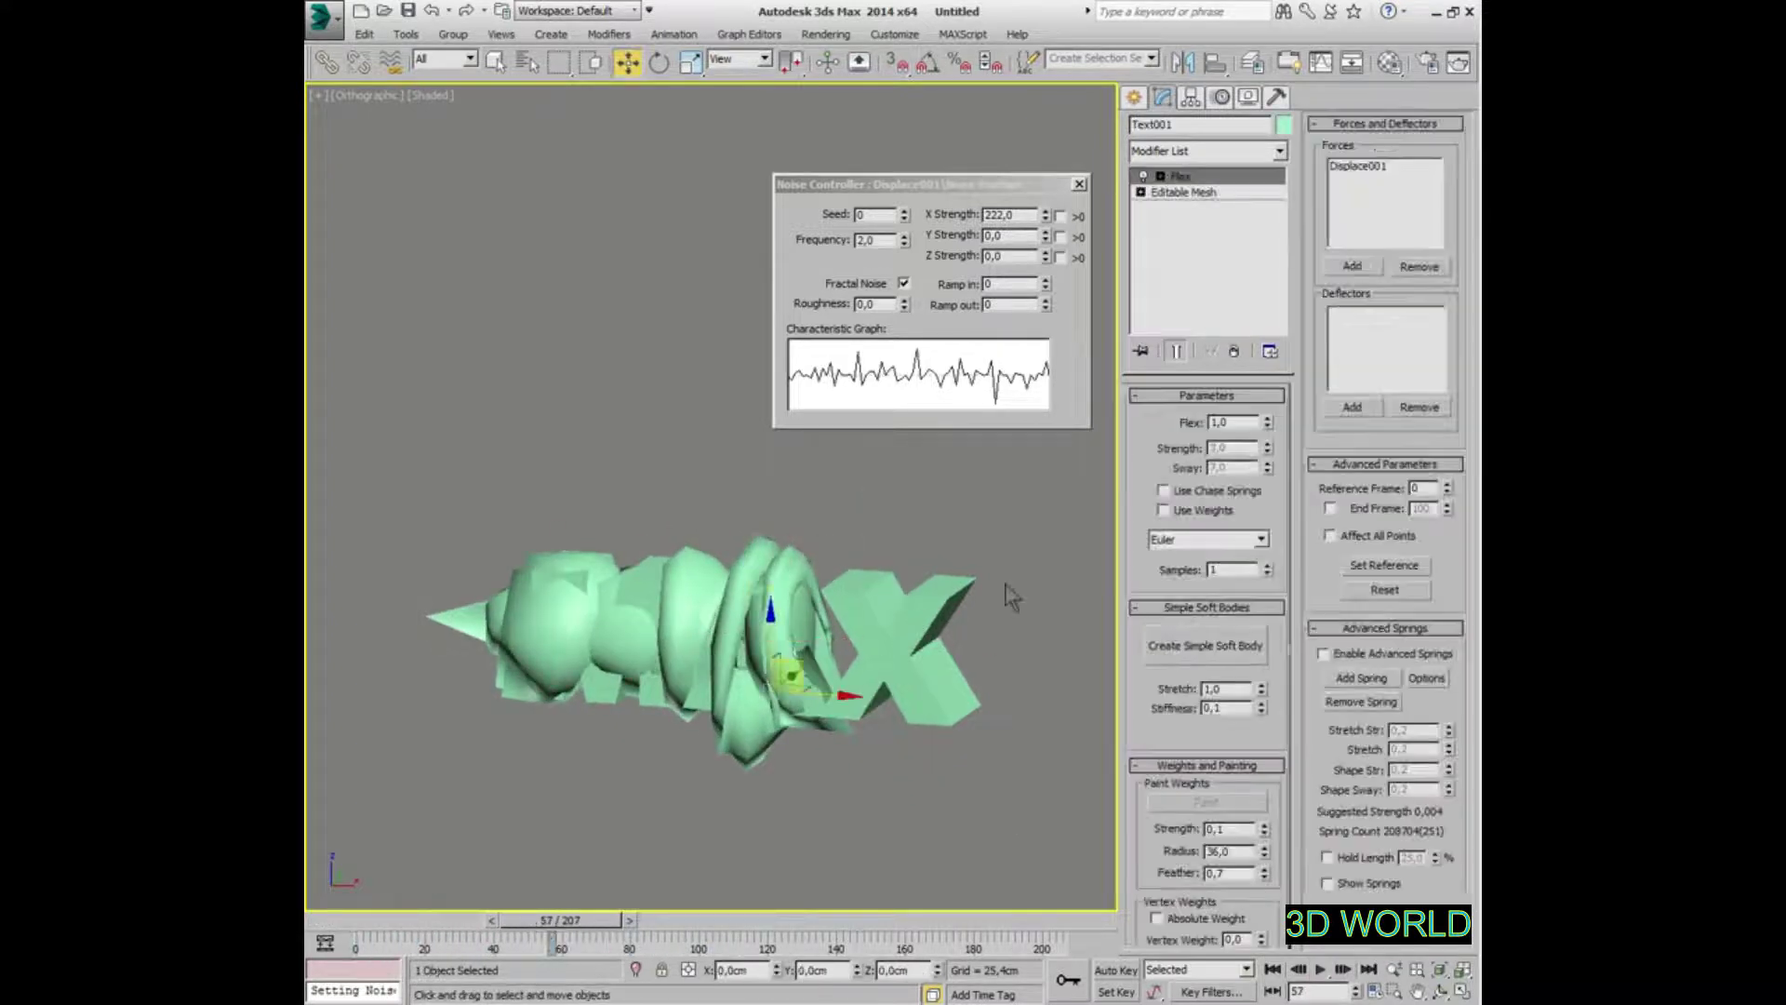
{"action": "left_click", "coordinate": [1213, 152]}
{"action": "type", "text": "tu"}
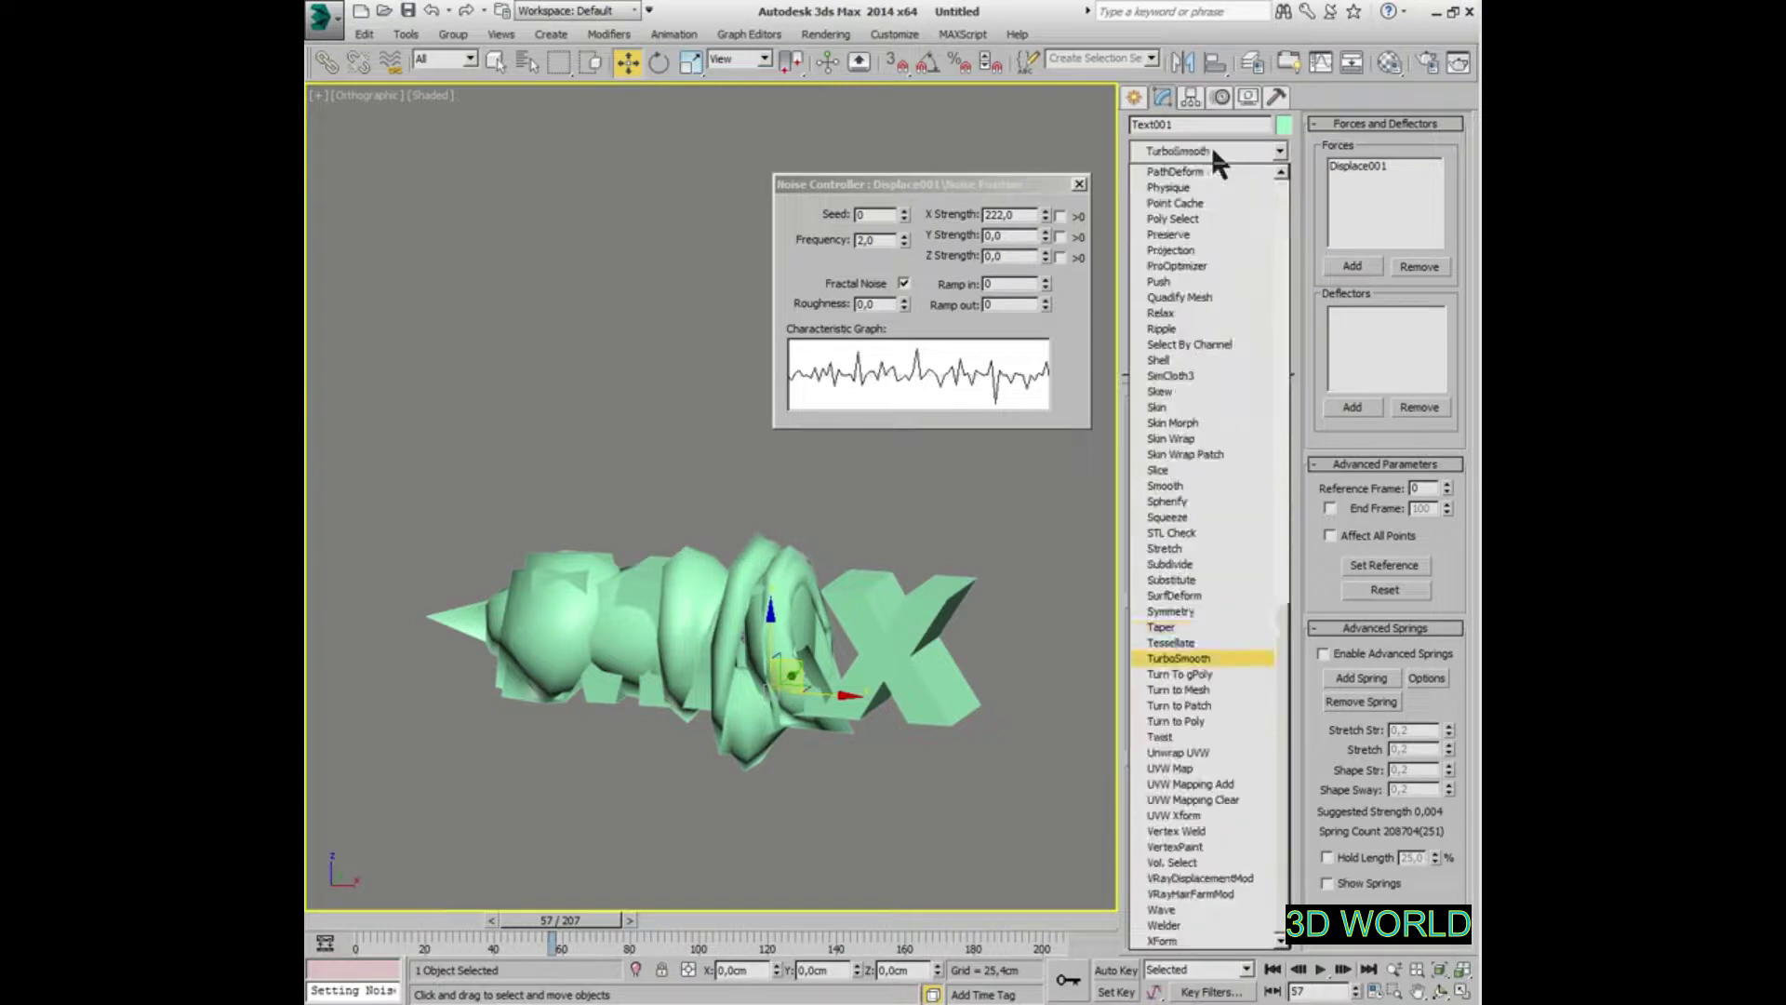
{"action": "key", "text": "Return"}
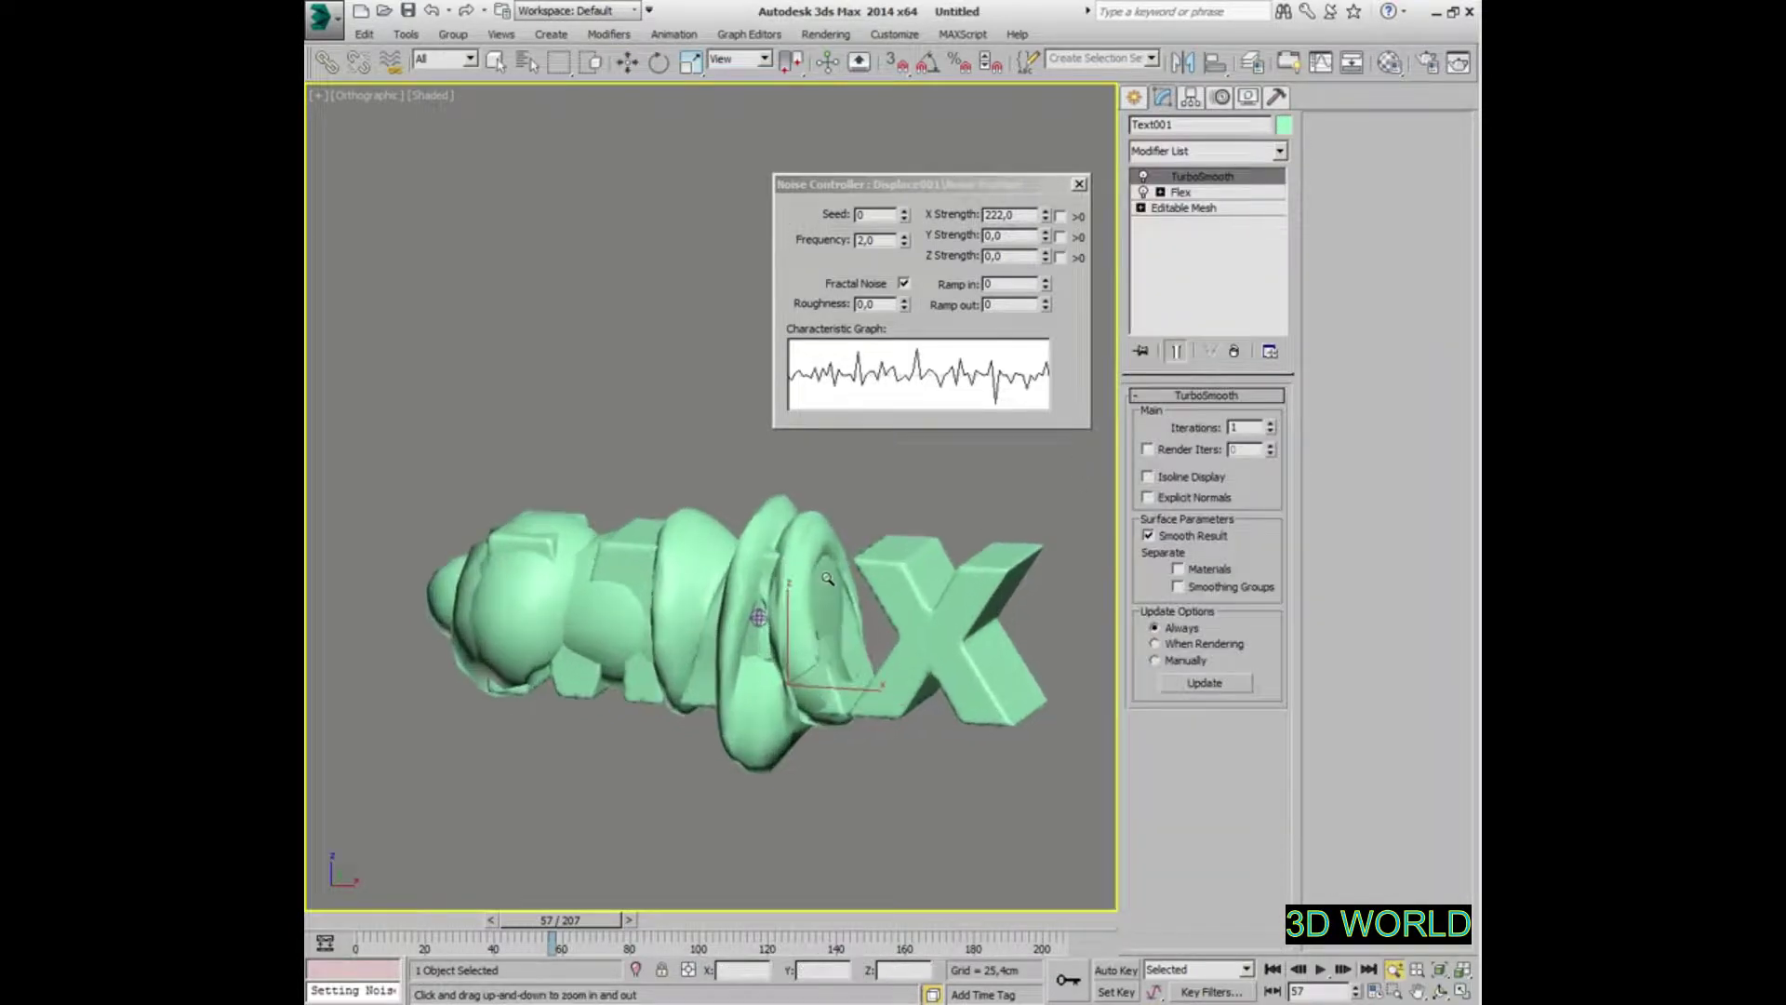
{"action": "left_click", "coordinate": [1034, 519]}
{"action": "left_click", "coordinate": [1273, 969]}
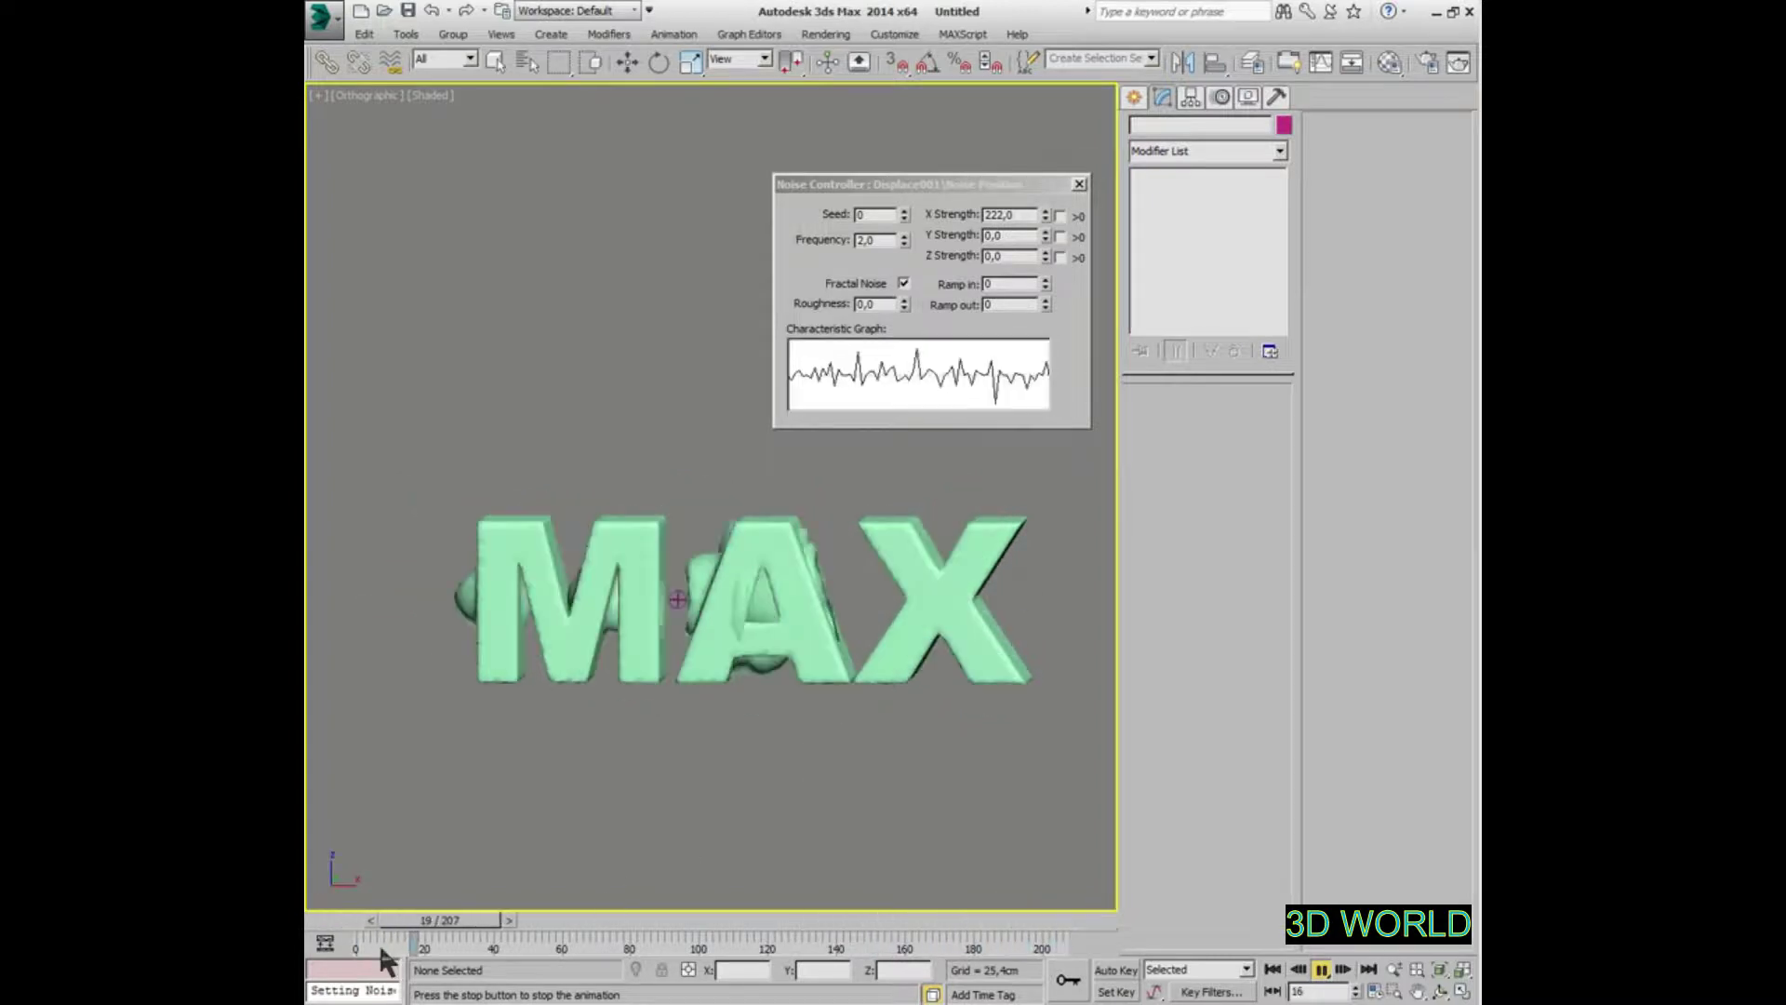
Set the noise controller's Y and Z strengths to 33 during playback and move its dialog clear of the model
{"action": "left_click_drag", "start_coordinate": [1014, 236], "coordinate": [854, 244]}
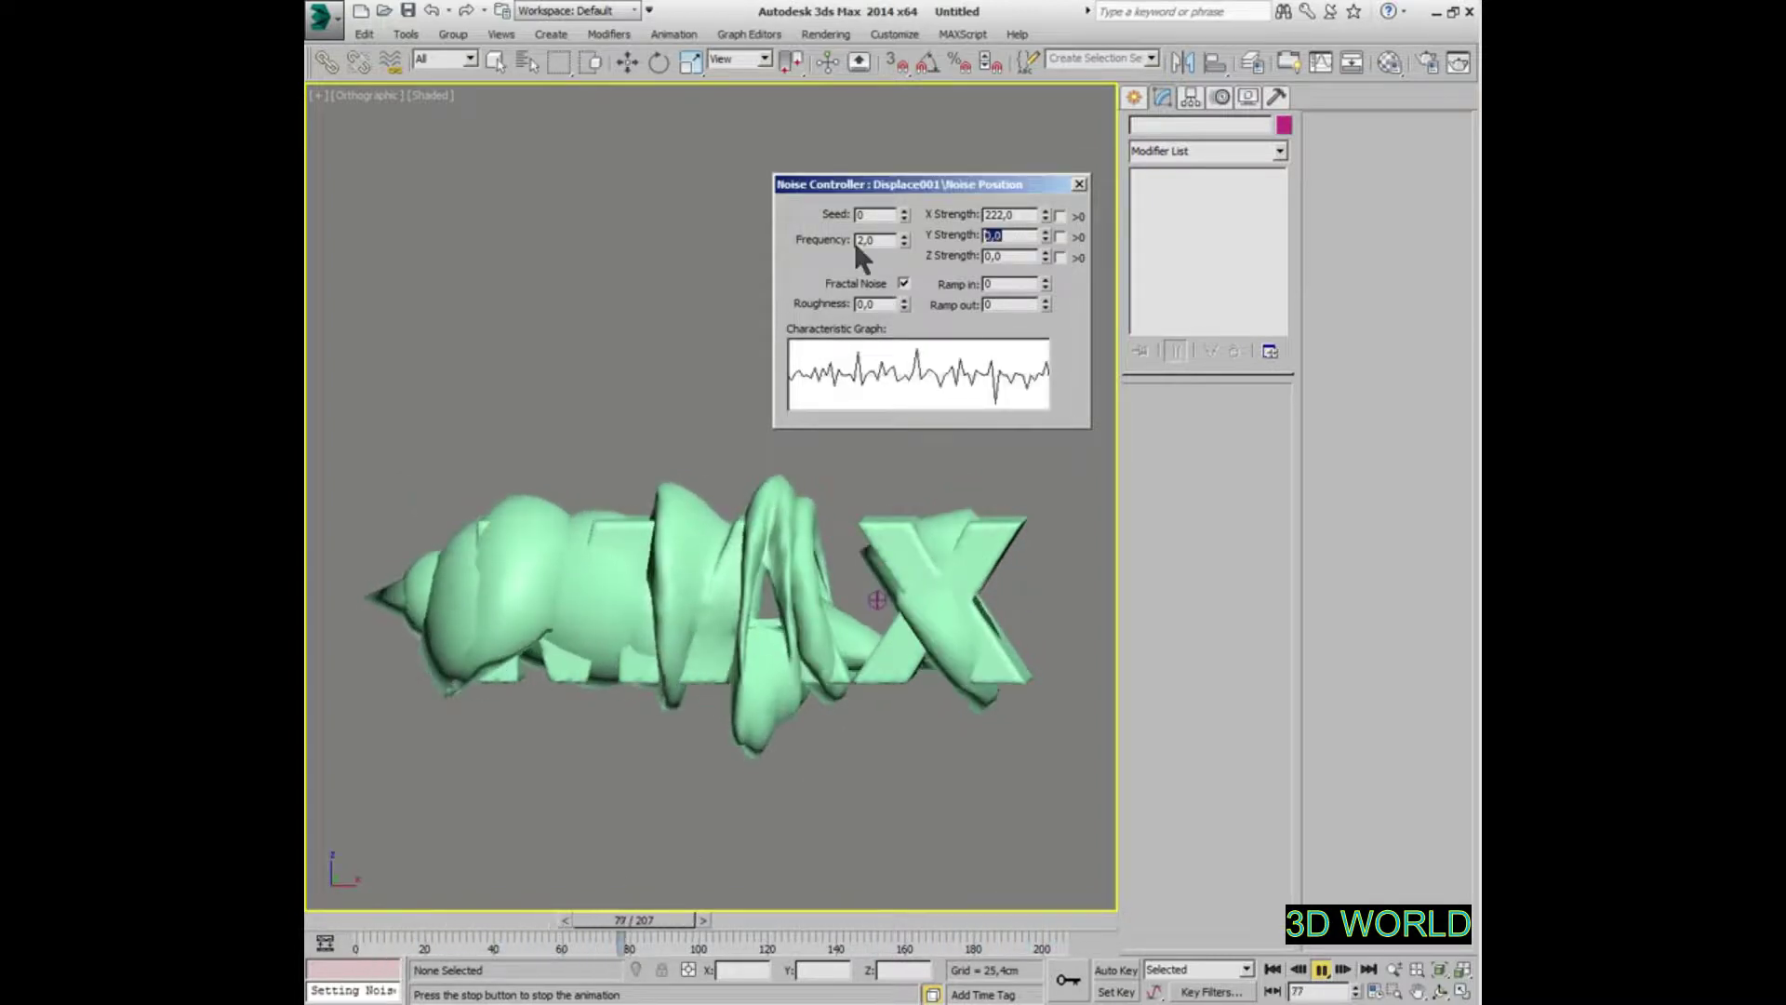
{"action": "type", "text": "33"}
{"action": "key", "text": "Tab"}
{"action": "type", "text": "33"}
{"action": "key", "text": "Tab"}
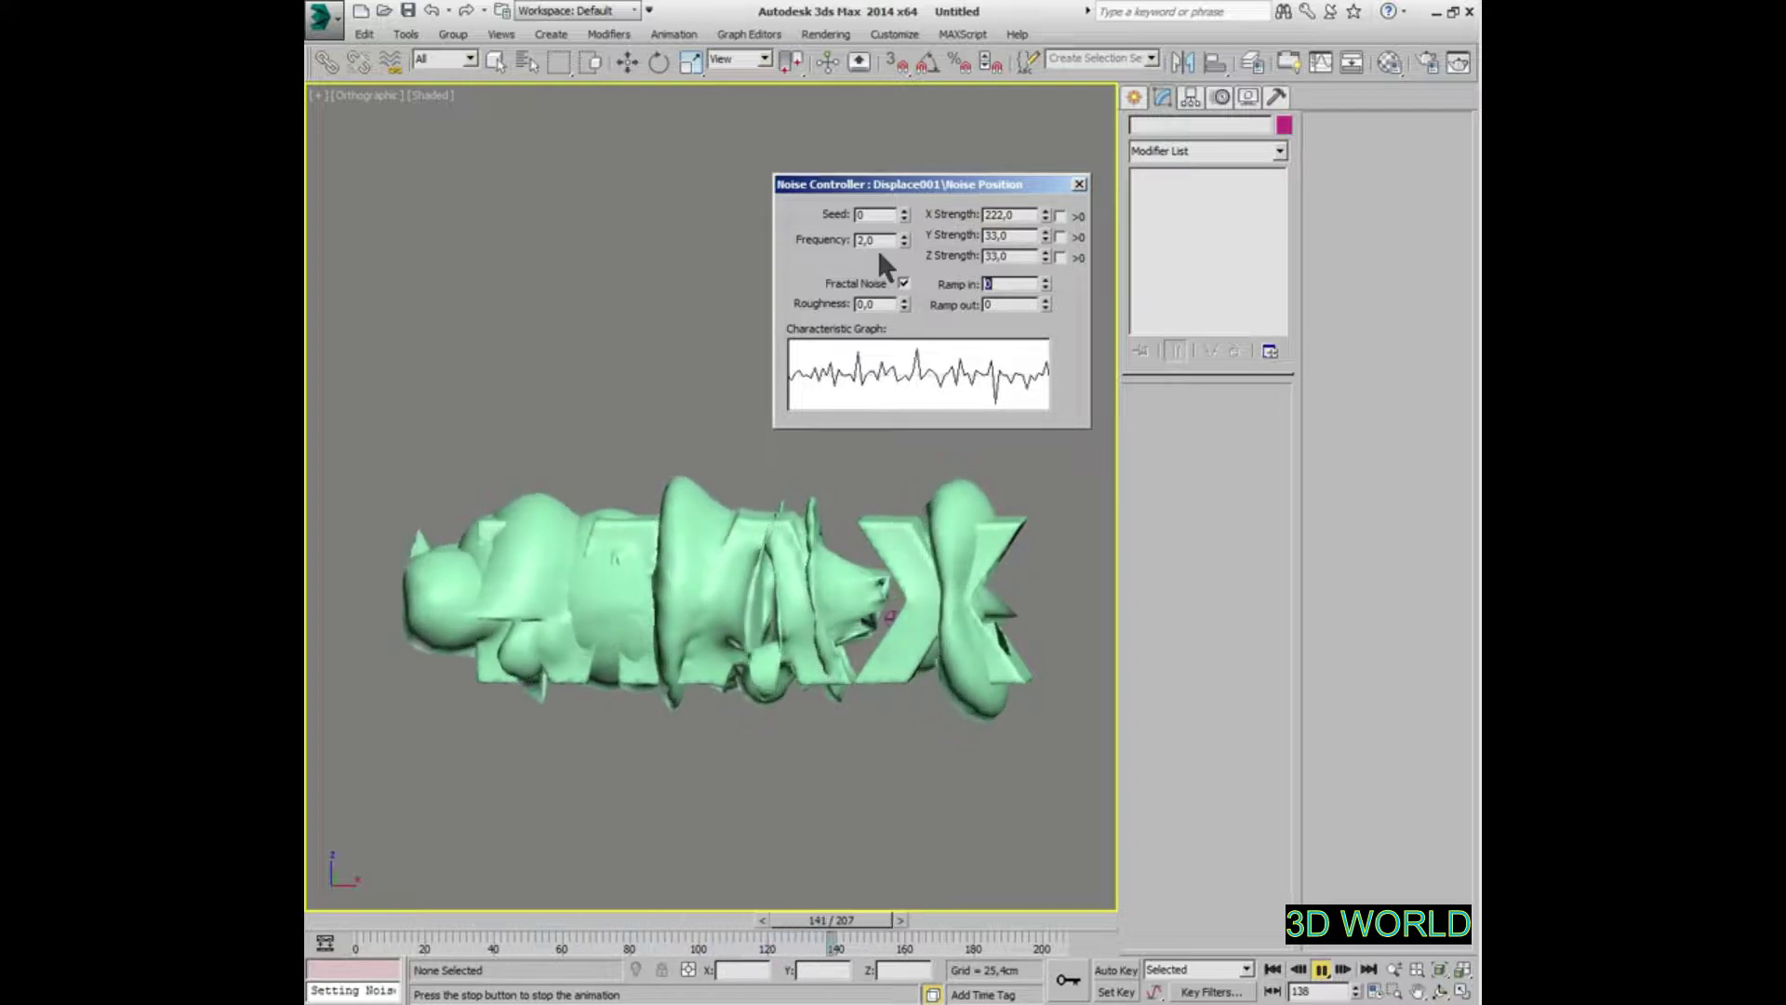
{"action": "left_click_drag", "start_coordinate": [968, 185], "coordinate": [914, 158]}
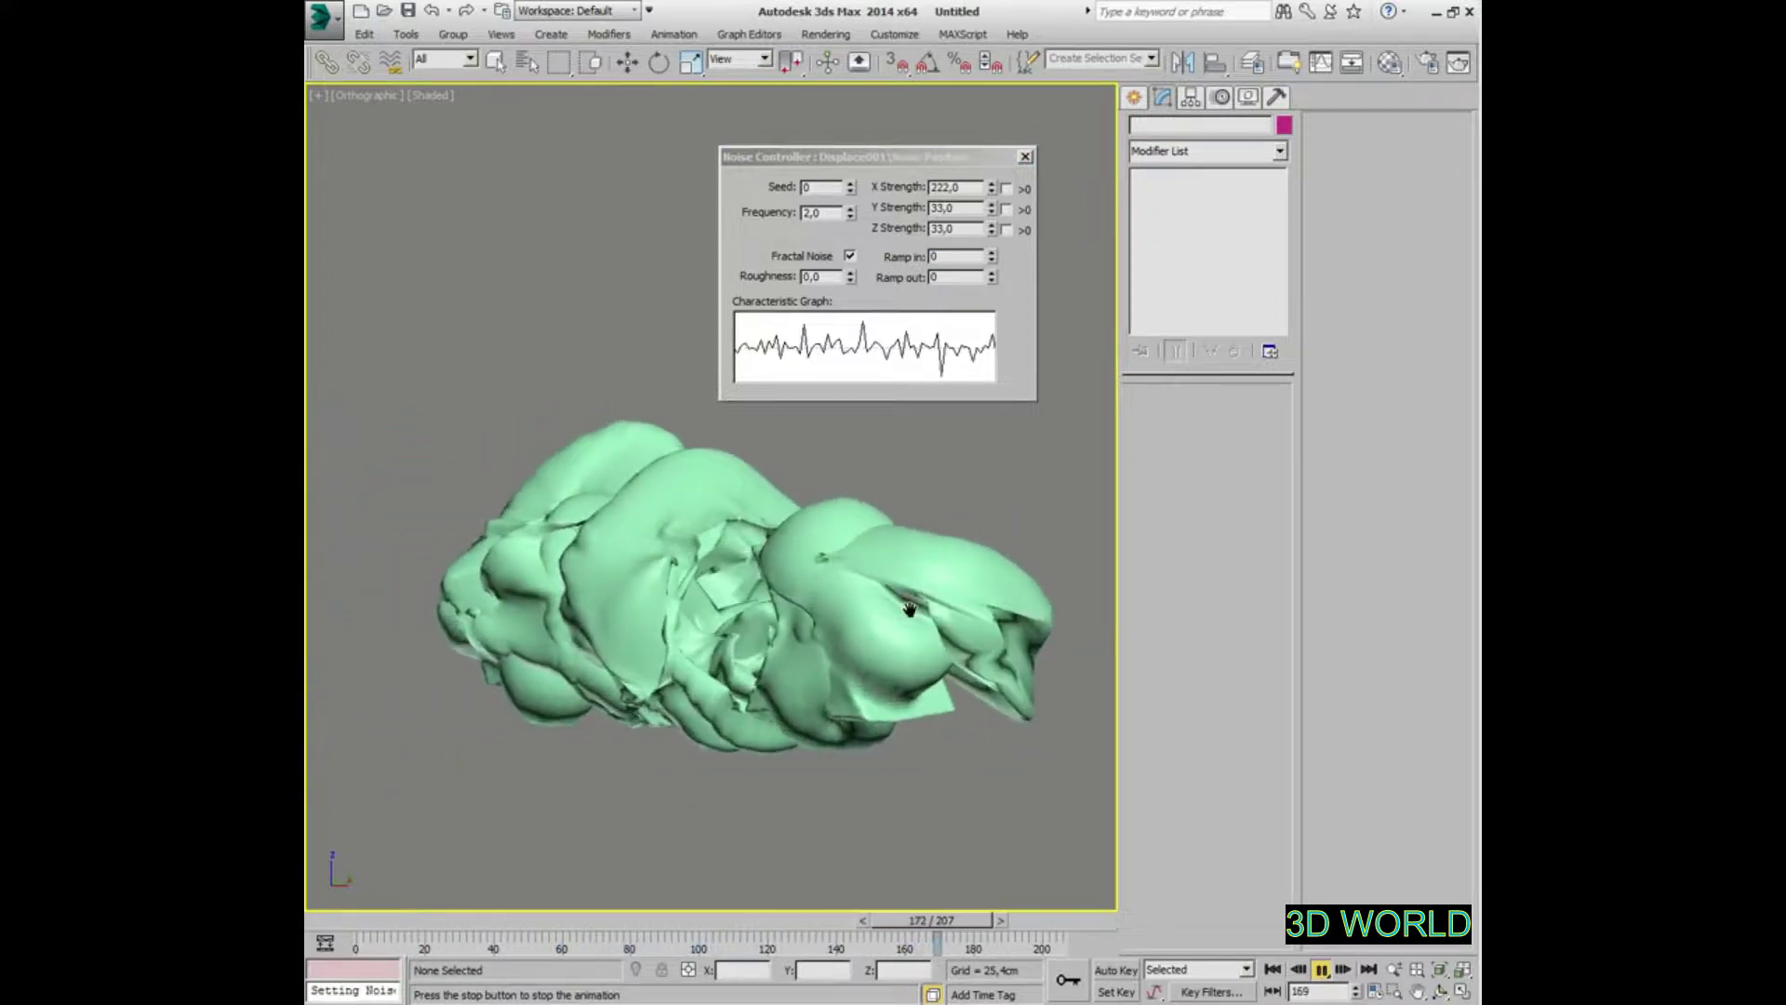
Set the Displace space warp's strength to 2222 cm and replay the animation from the start
{"action": "middle_click_drag", "start_coordinate": [836, 633], "coordinate": [999, 627], "text": "alt"}
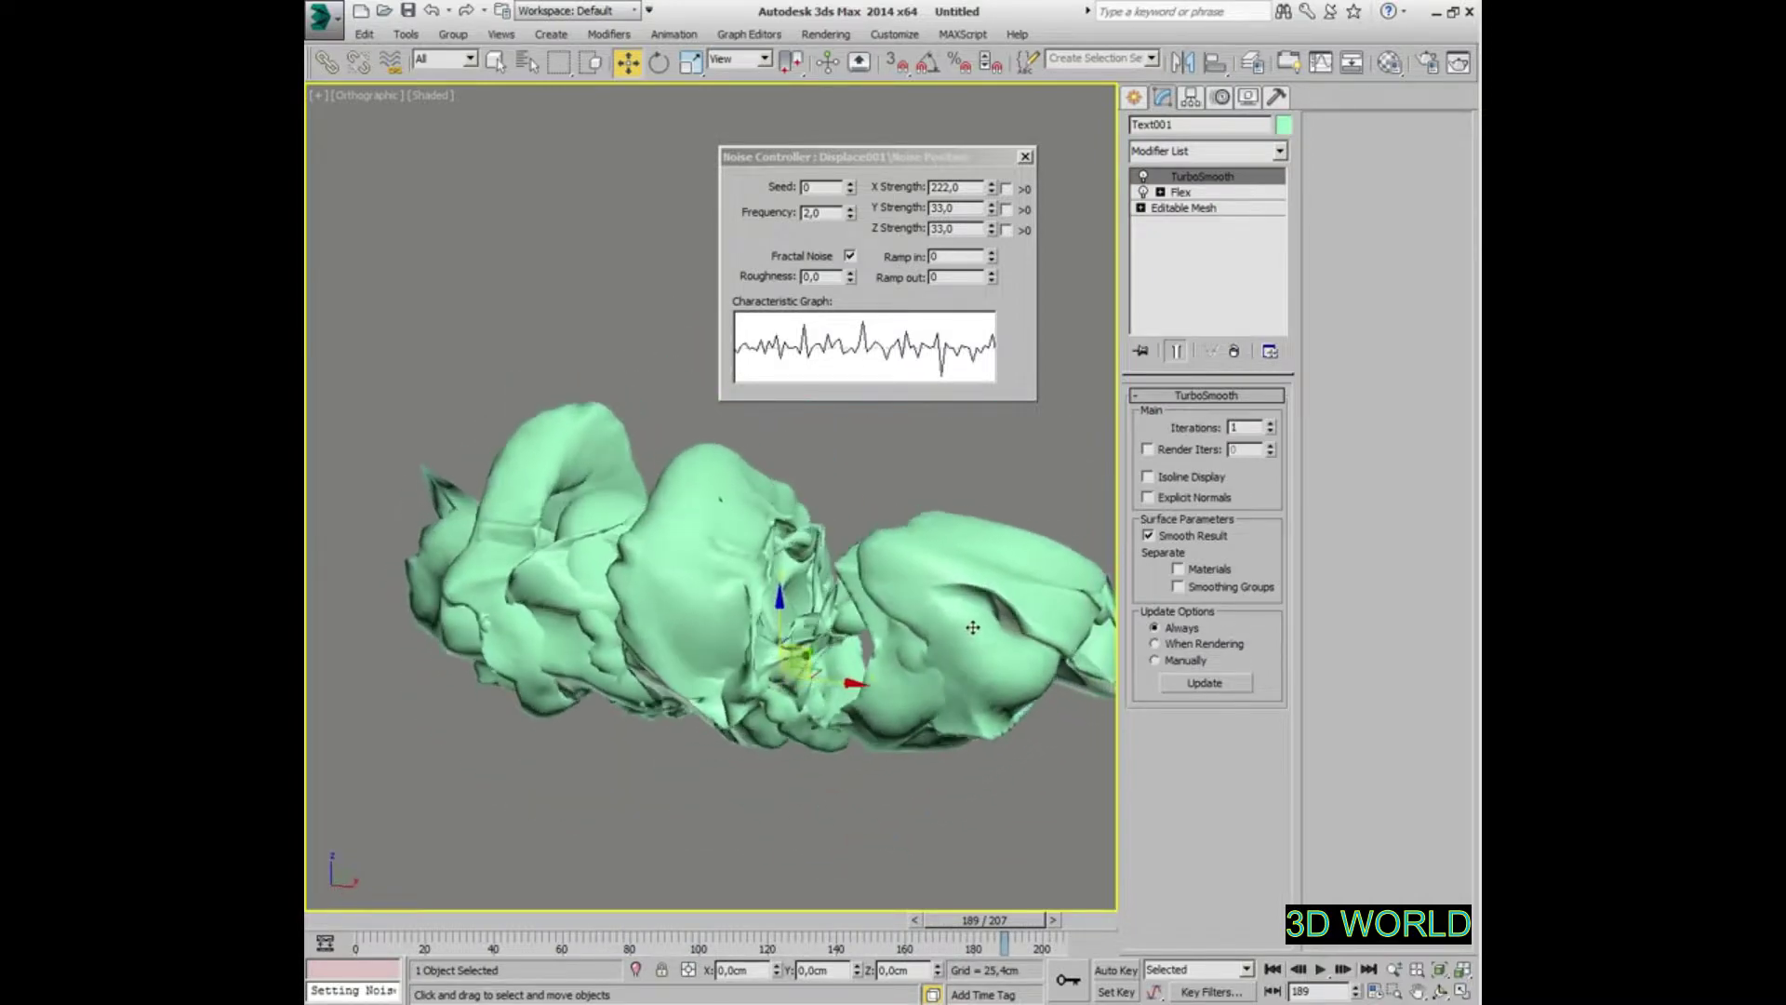
{"action": "key", "text": "F3"}
{"action": "left_click", "coordinate": [835, 785]}
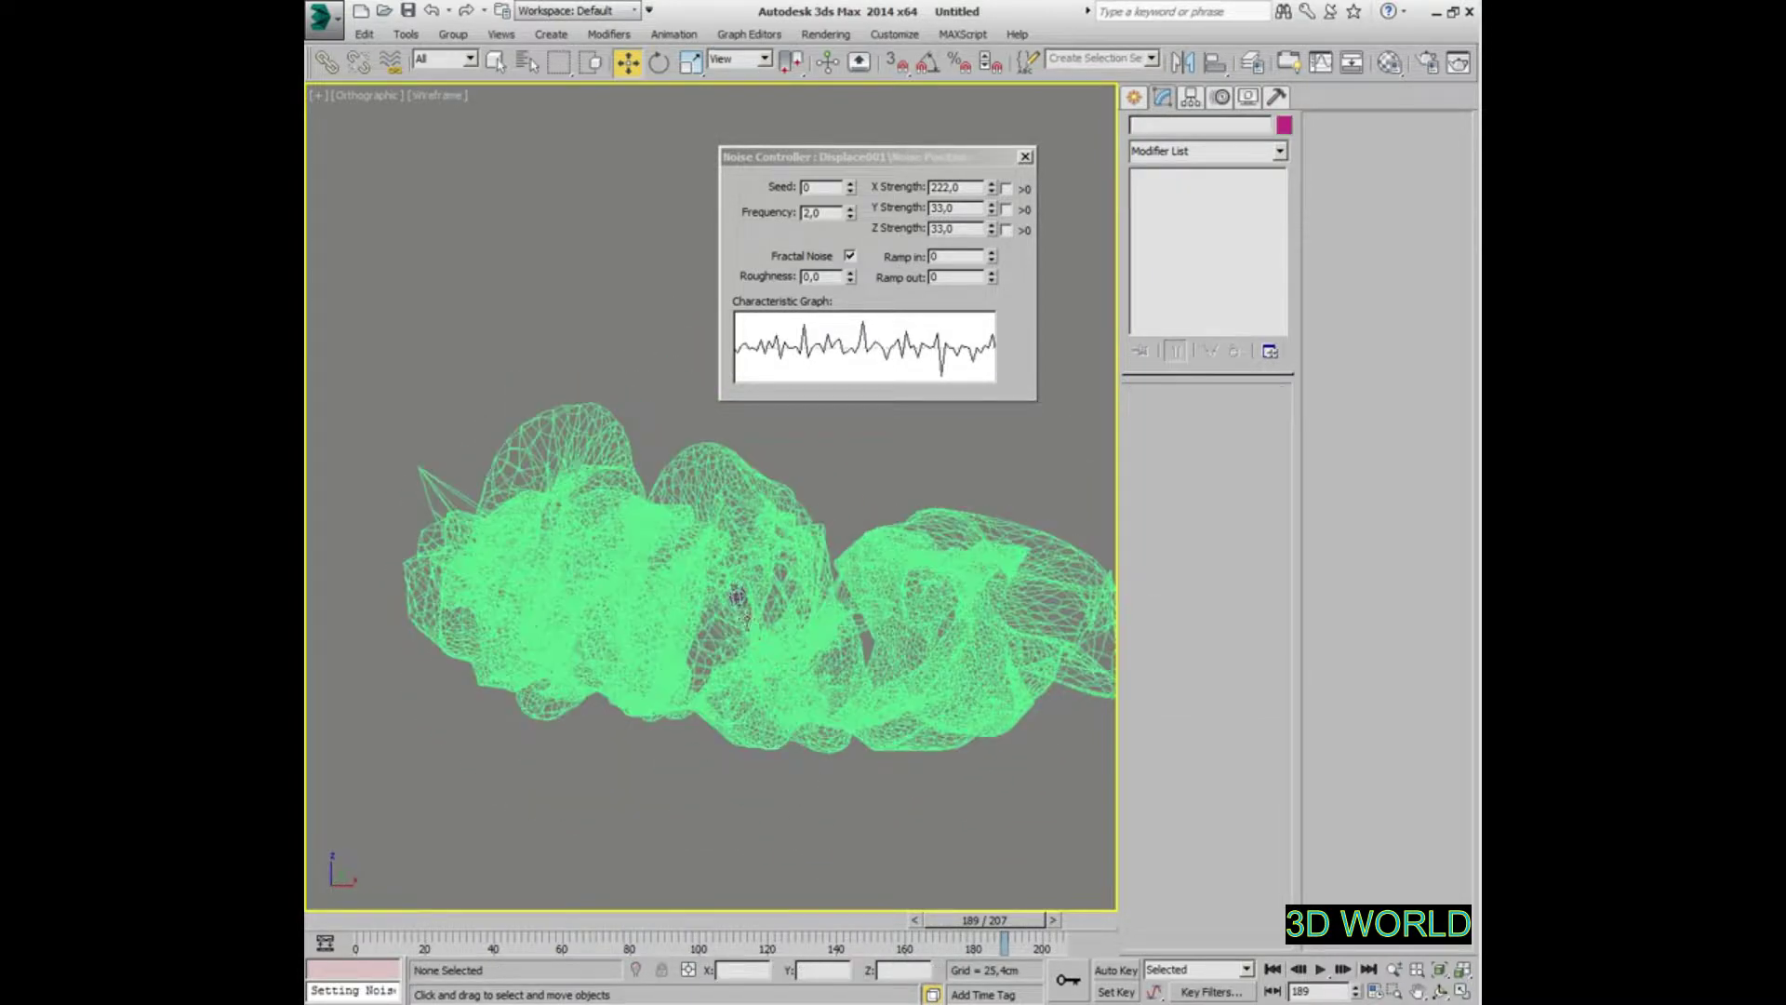
{"action": "left_click", "coordinate": [736, 595]}
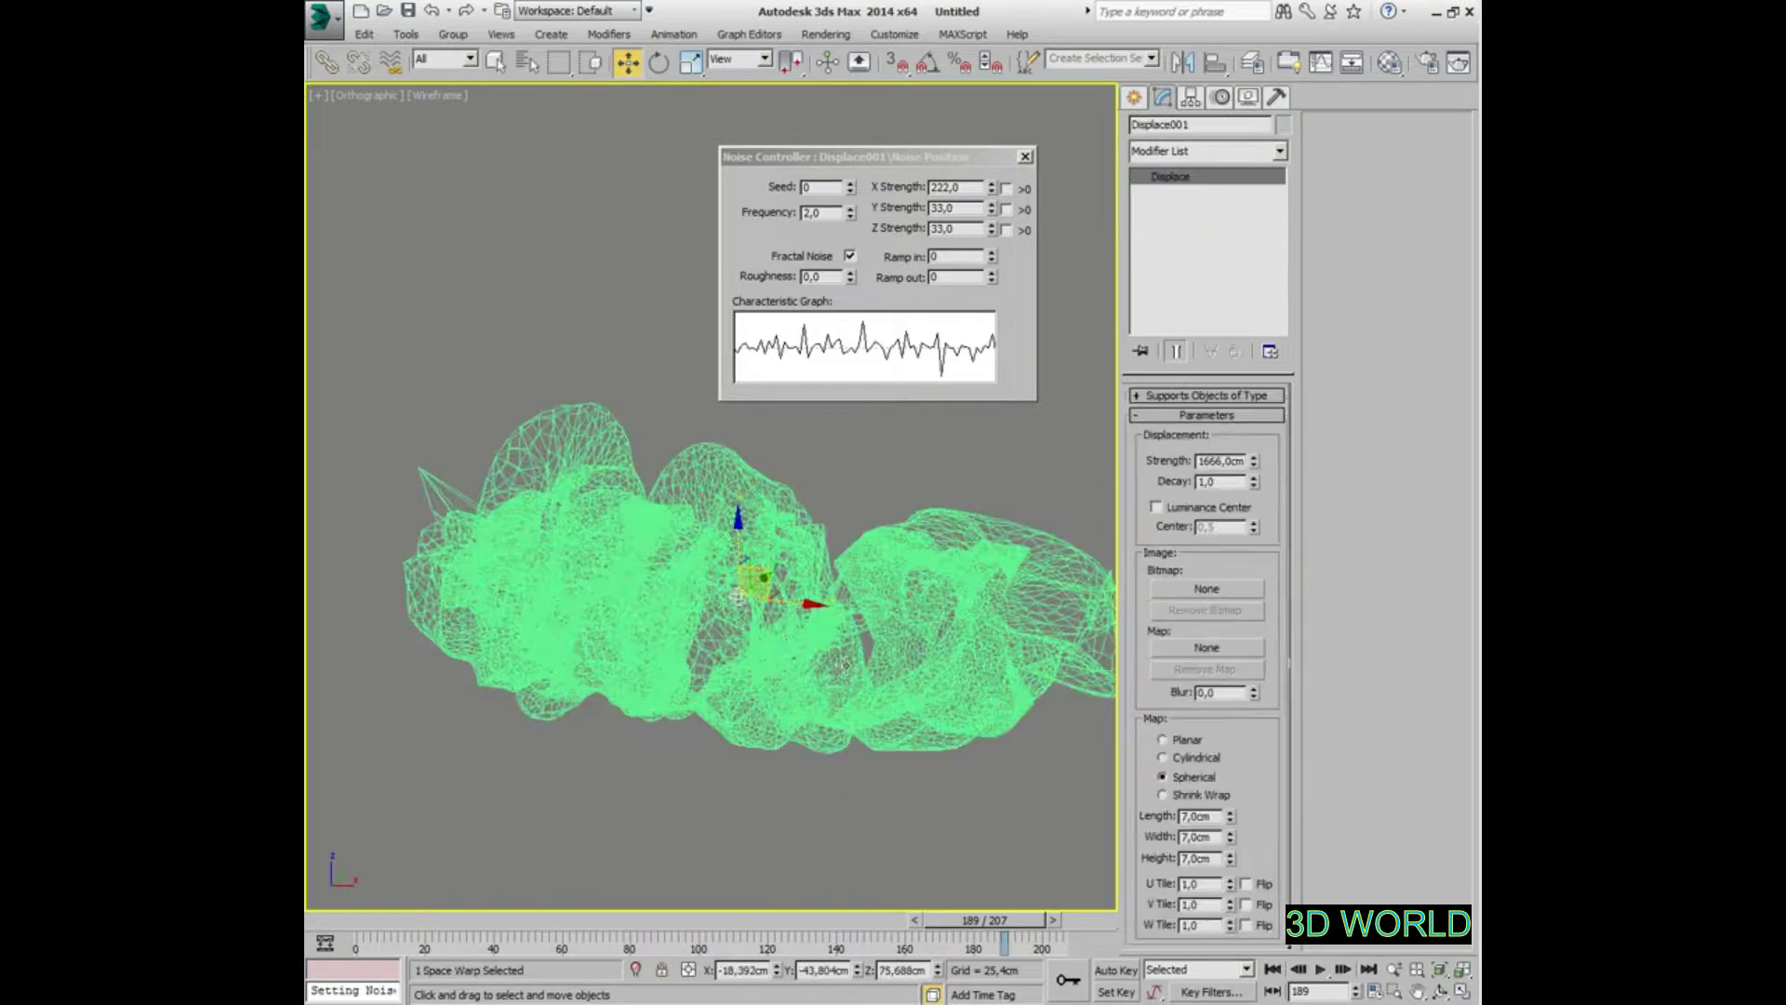
{"action": "key", "text": "F3"}
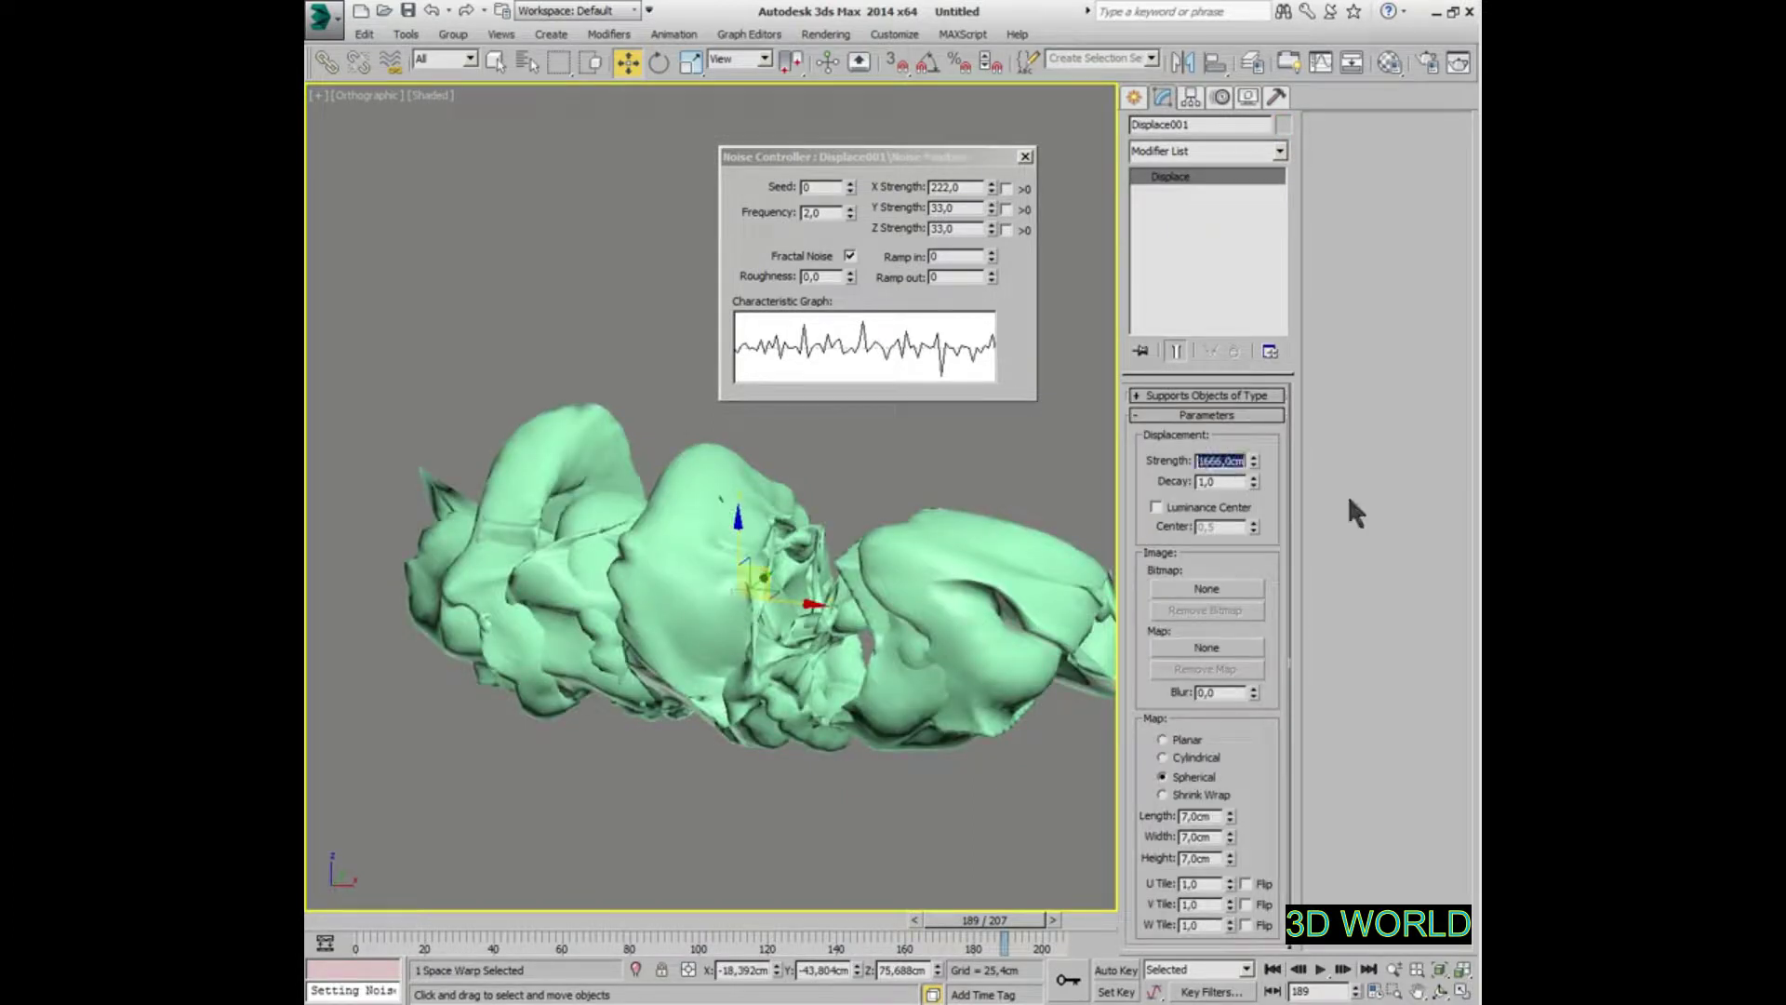
{"action": "type", "text": "2222"}
{"action": "key", "text": "Tab"}
{"action": "left_click", "coordinate": [1271, 969]}
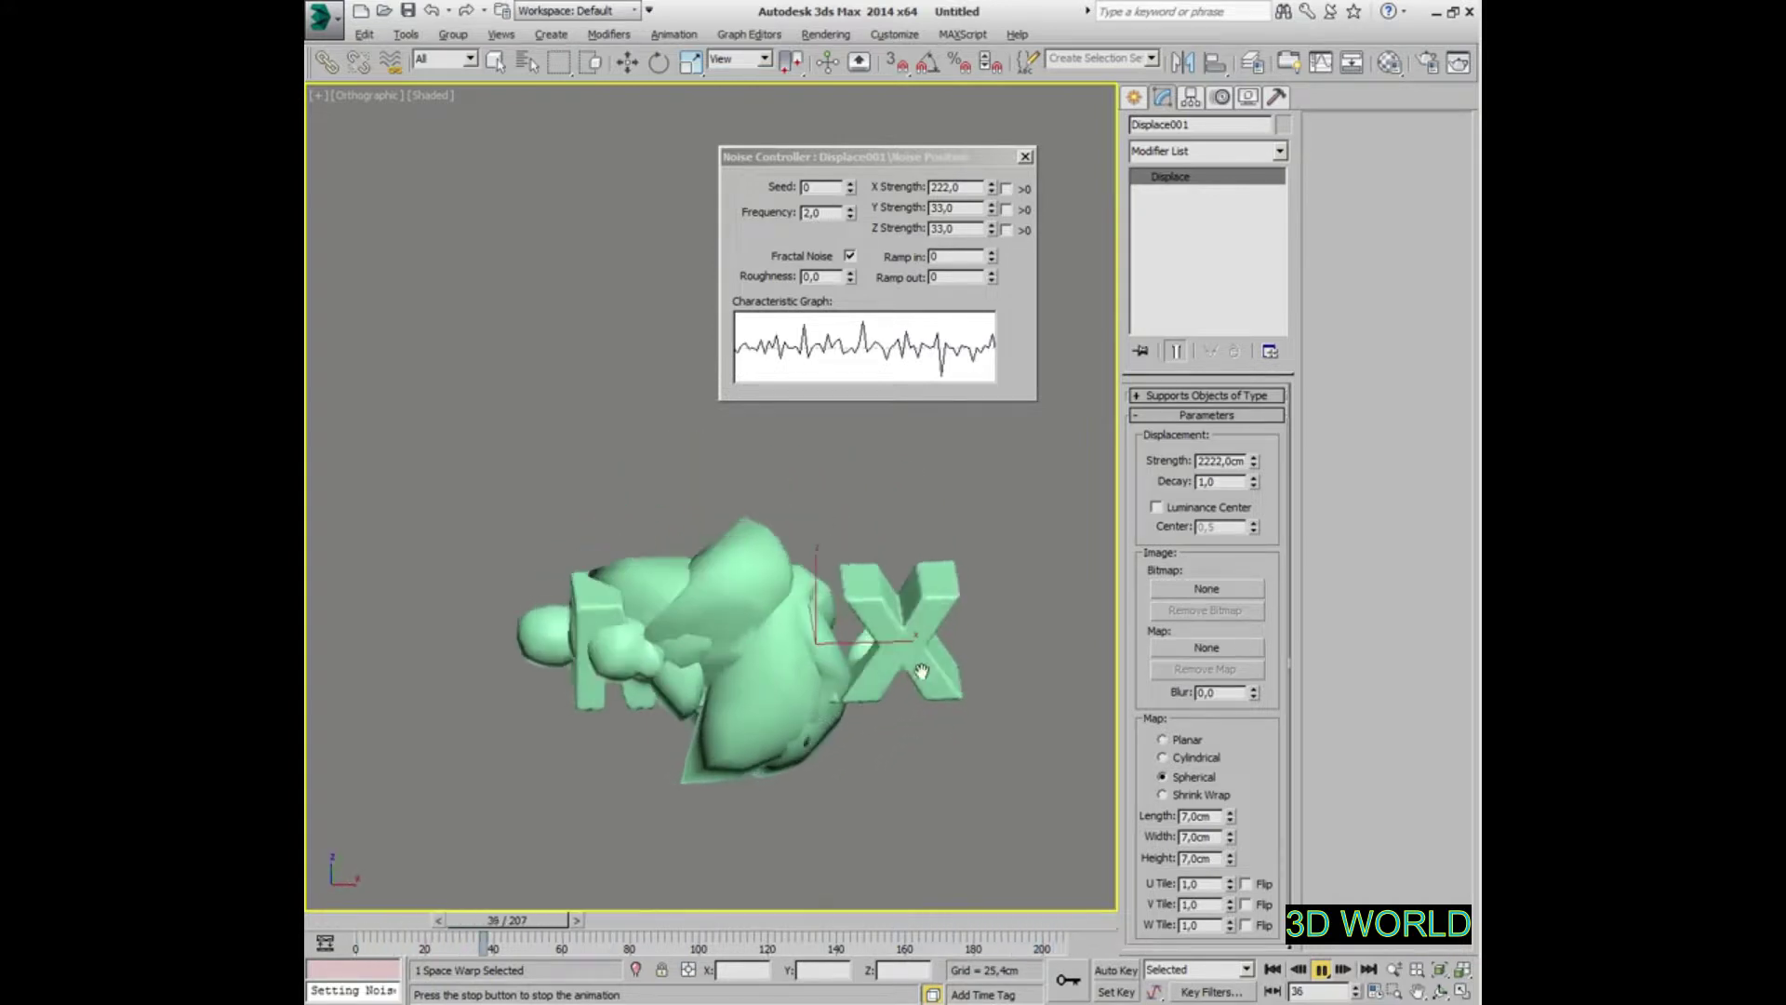
Select the MAX text, set its TurboSmooth iterations to 2, and replay the animation from the start
{"action": "left_click", "coordinate": [1133, 96]}
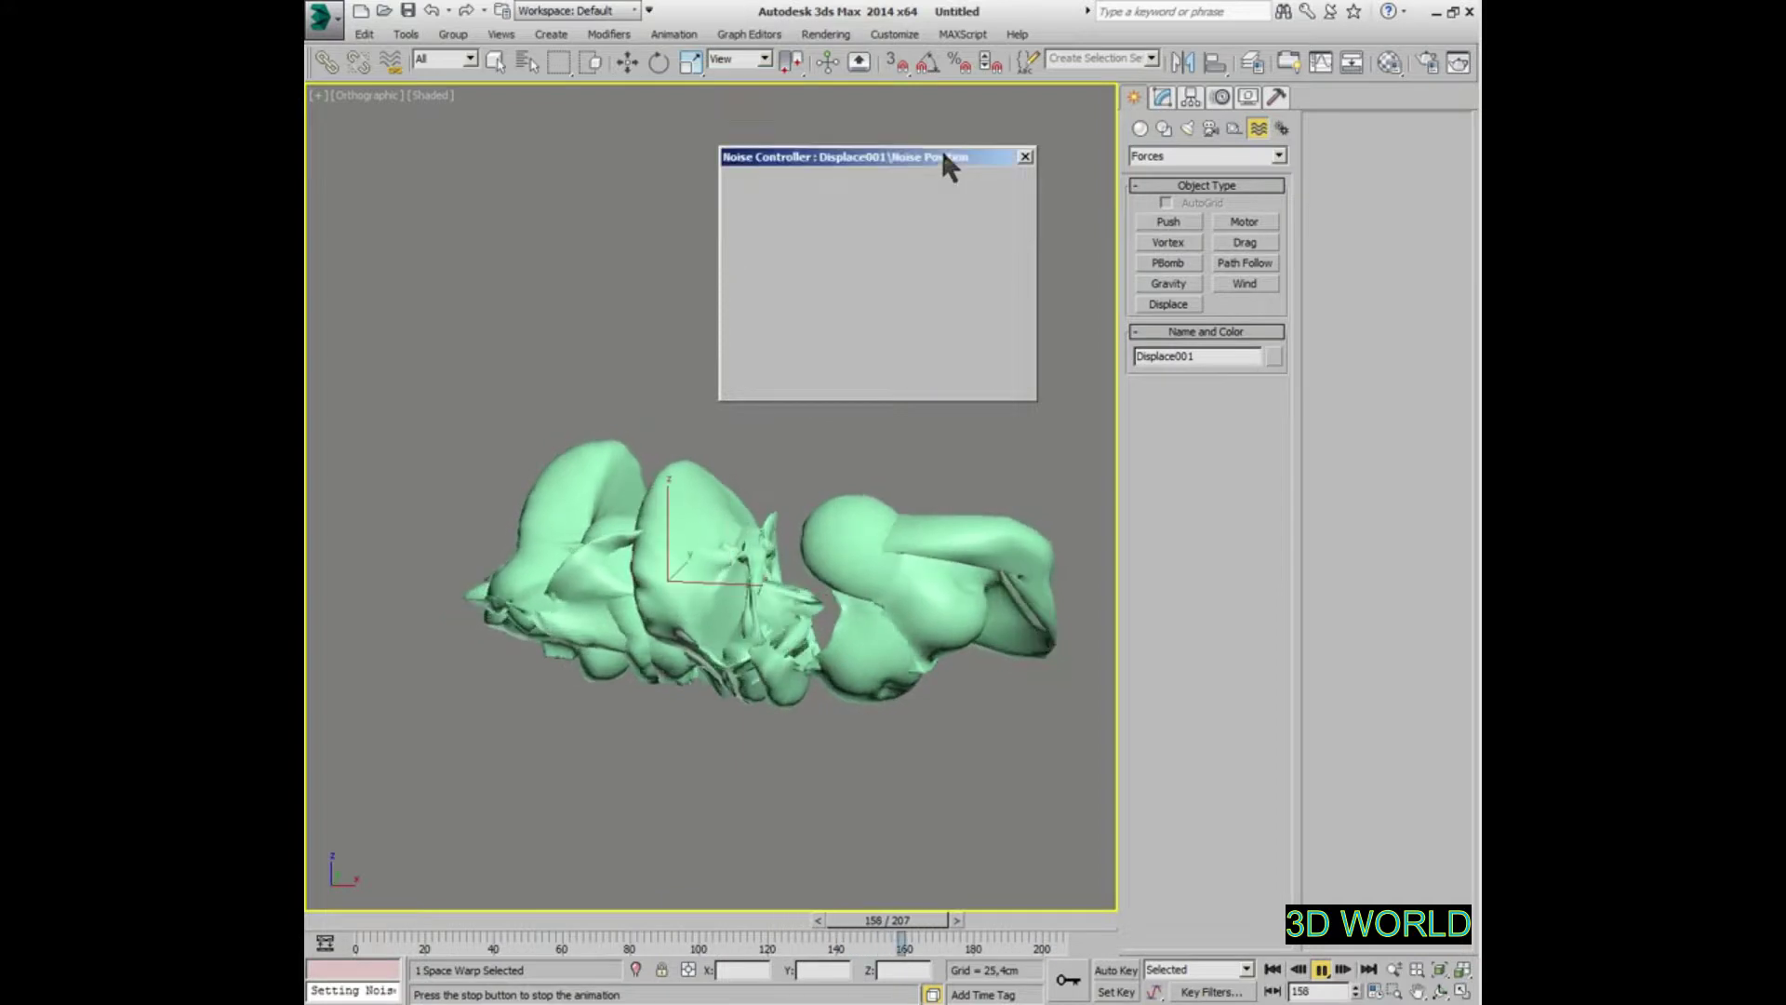
{"action": "left_click_drag", "start_coordinate": [943, 155], "coordinate": [985, 120]}
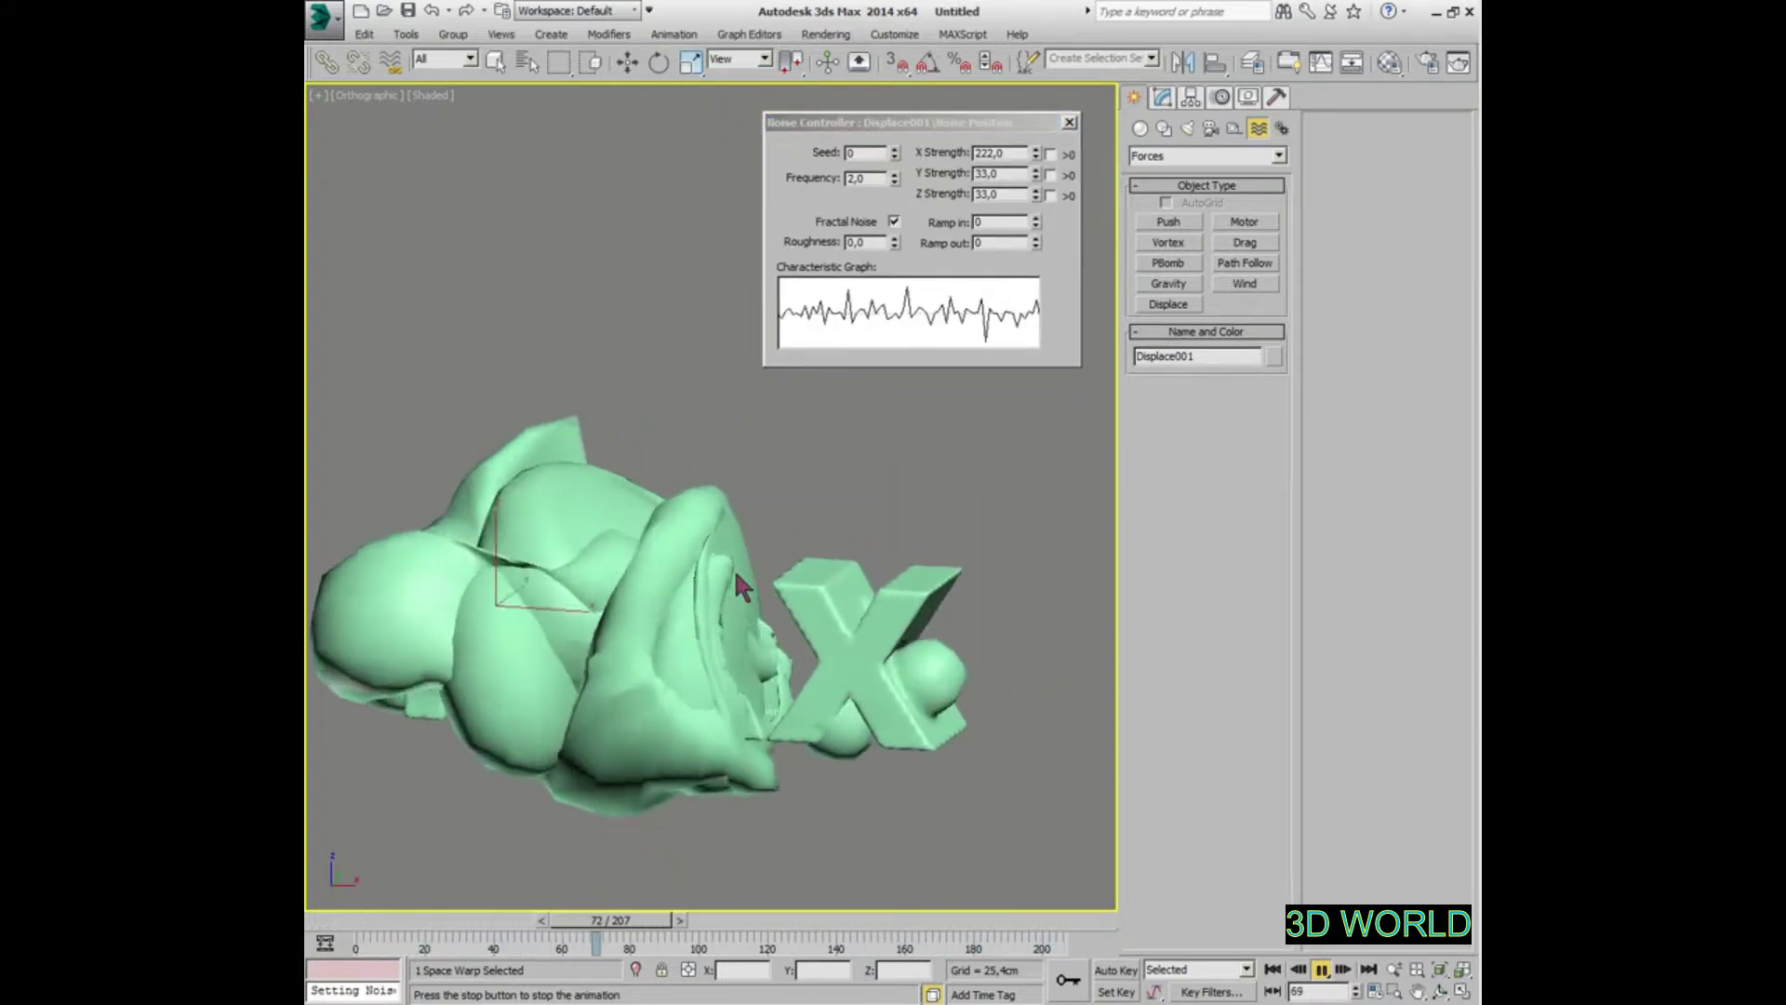
{"action": "key", "text": "Escape"}
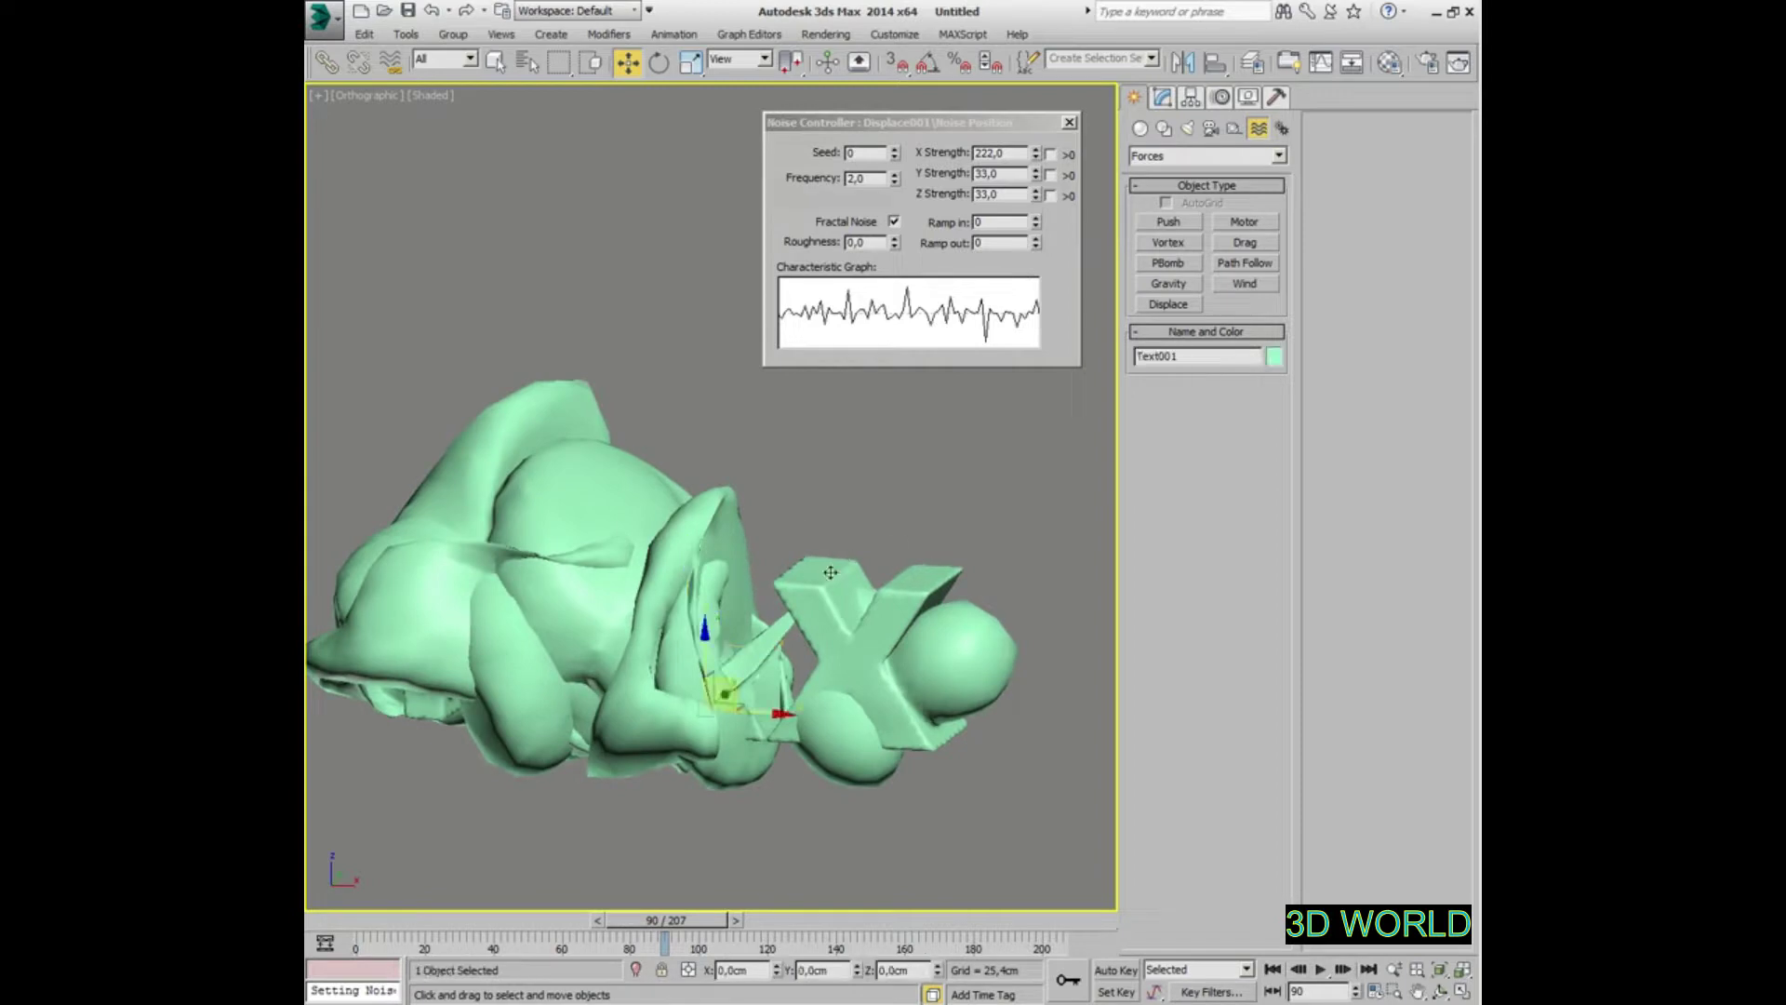
{"action": "left_click", "coordinate": [1162, 98]}
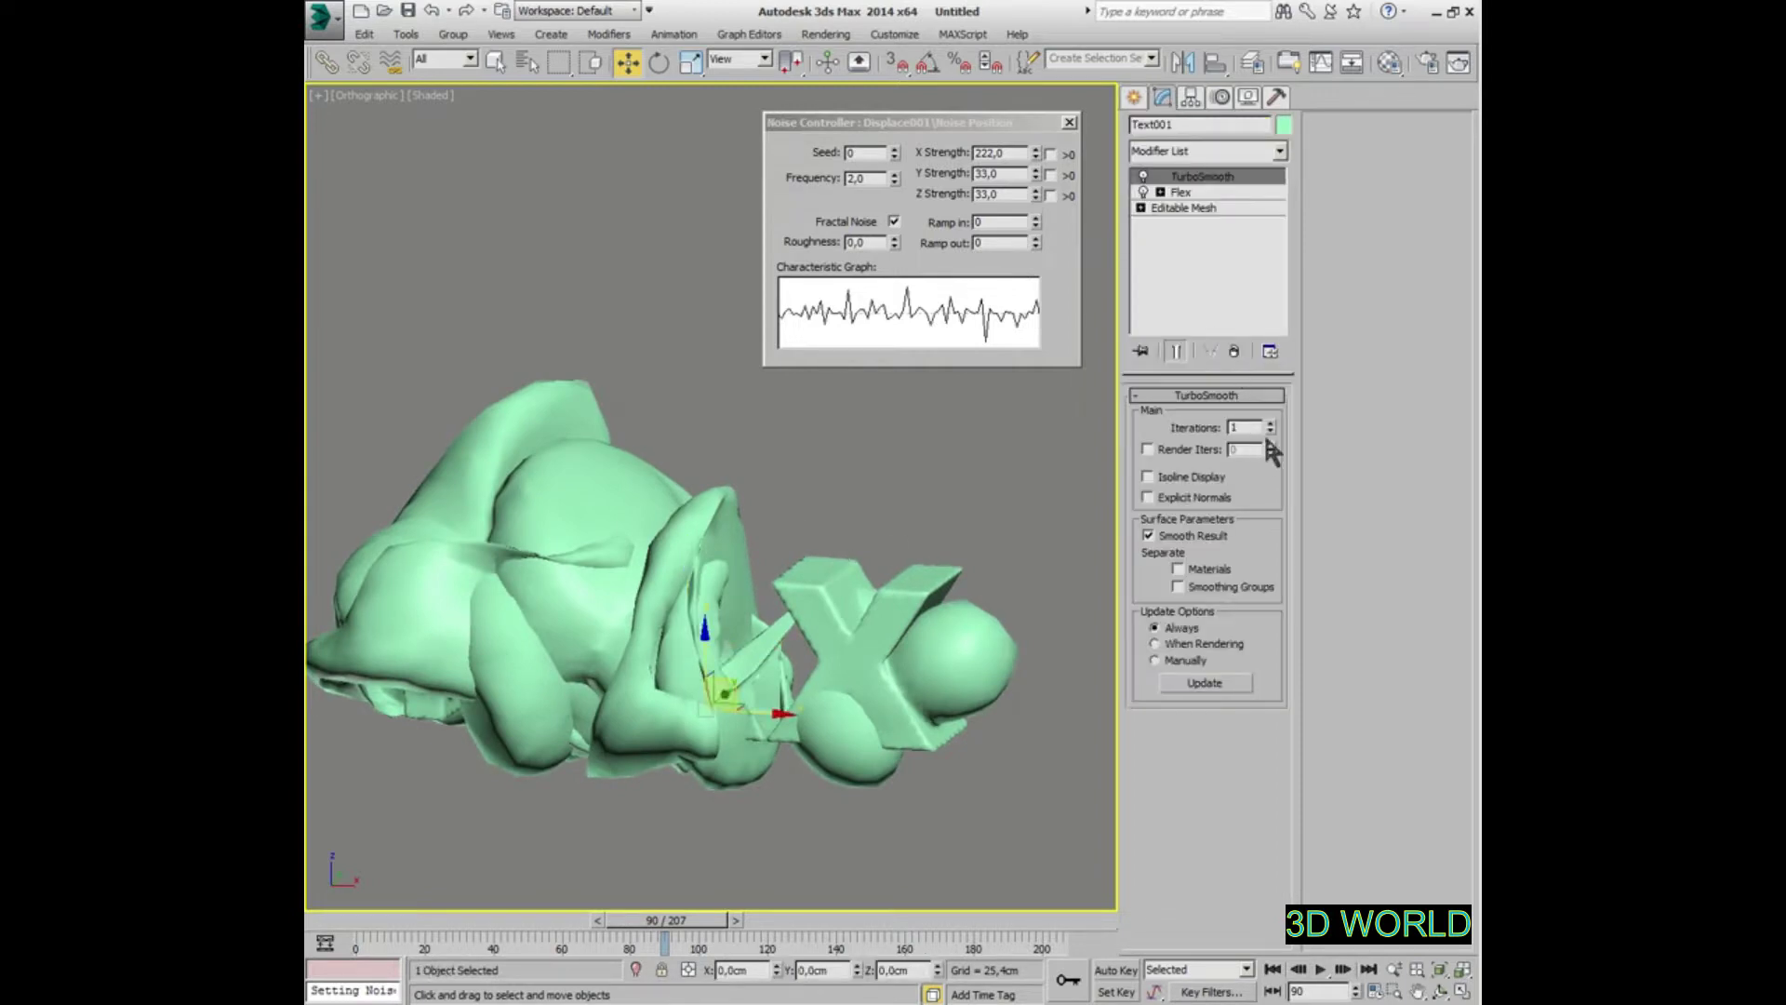
{"action": "middle_click_drag", "start_coordinate": [842, 608], "coordinate": [868, 601], "text": "alt"}
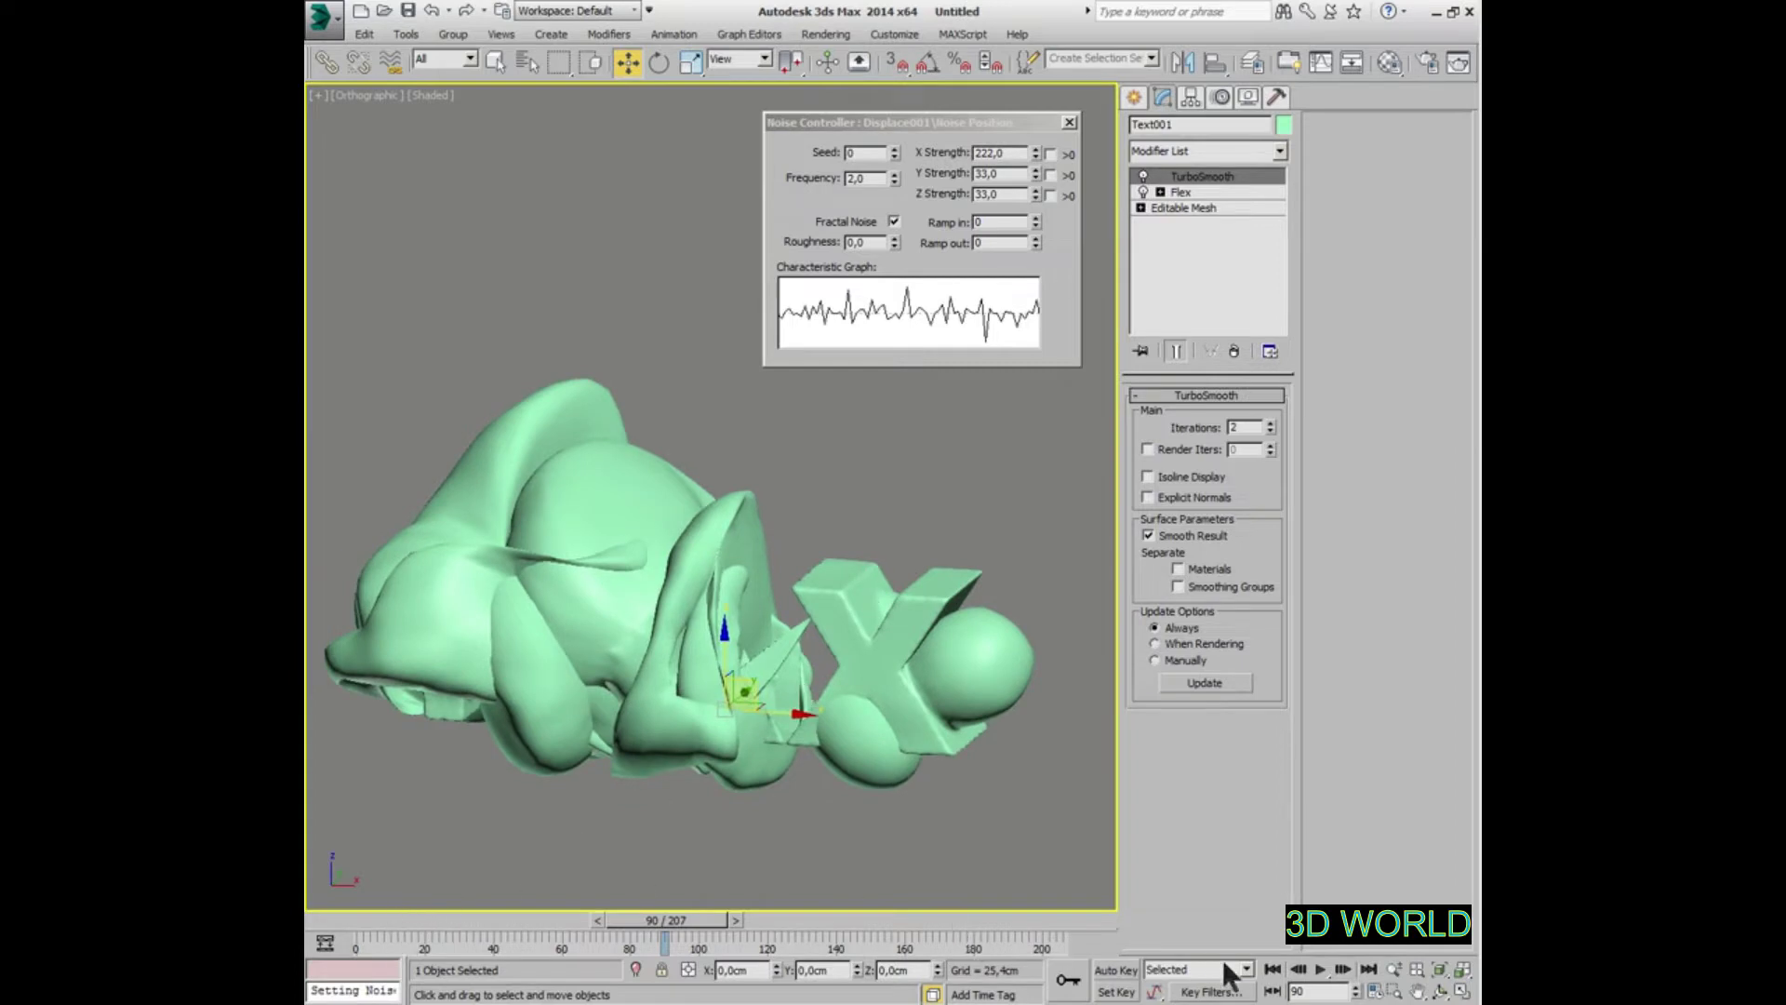
{"action": "left_click", "coordinate": [1274, 969]}
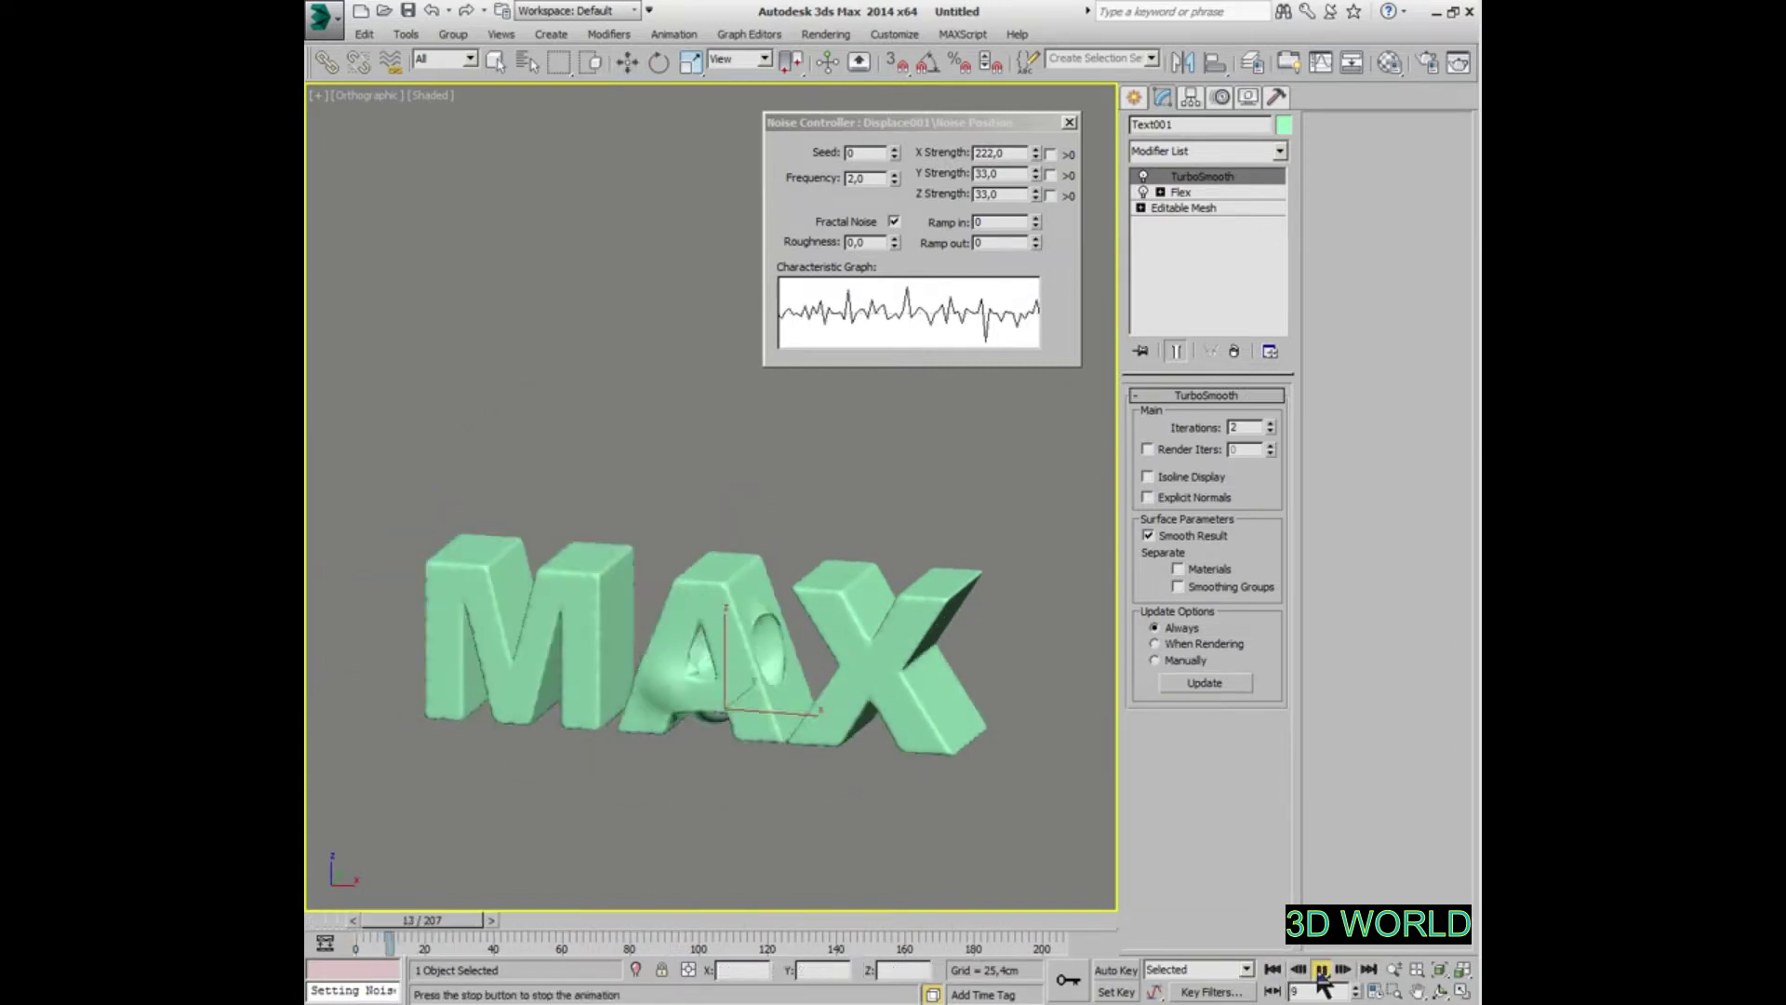